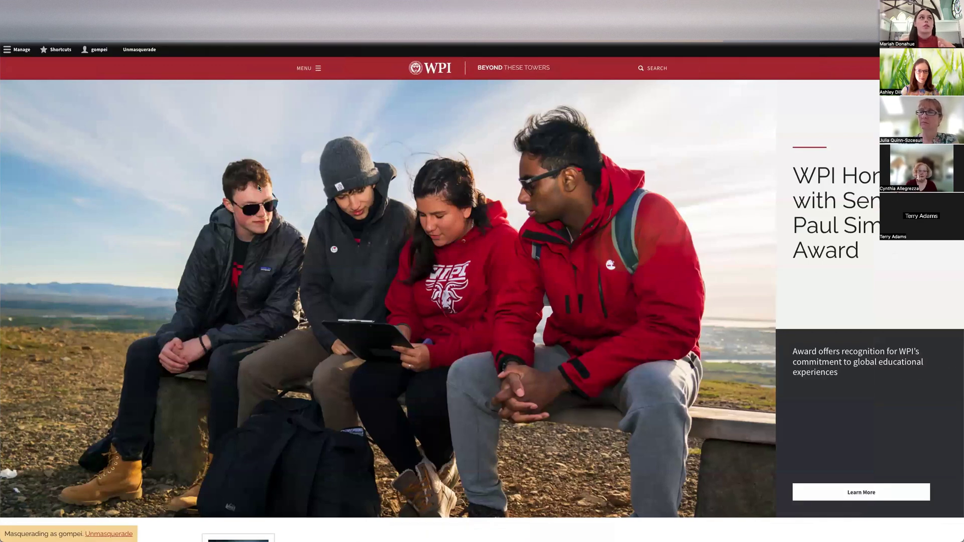
# - Open the Drupal login page at wpi.edu/user/login in a new browser tab
pyautogui.hotkey('ctrl', 'Left')
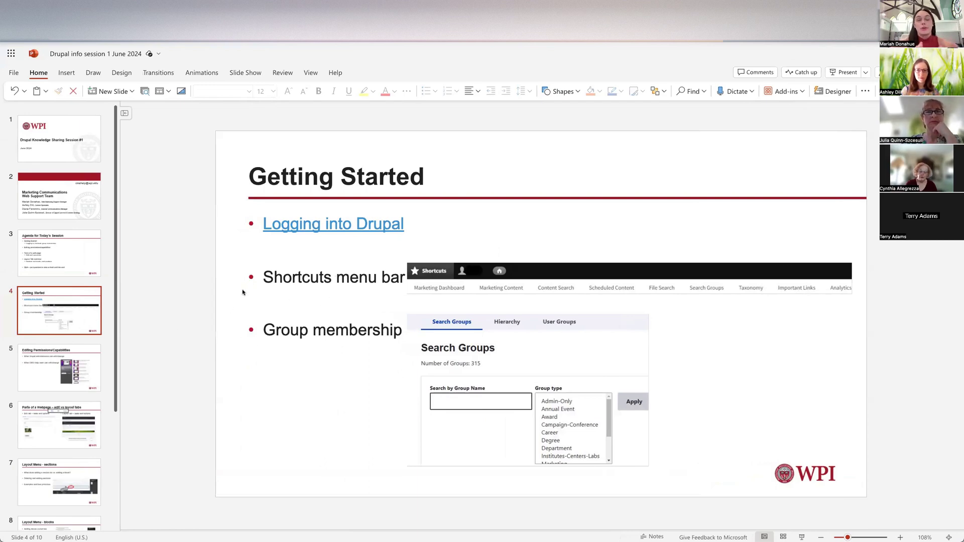
pyautogui.hotkey('ctrl', 'Right')
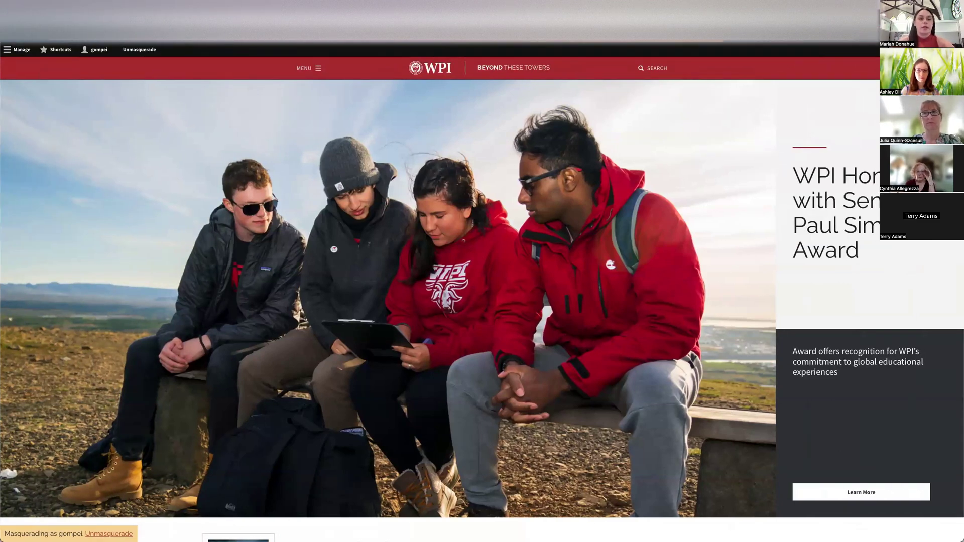
pyautogui.press('super+t')
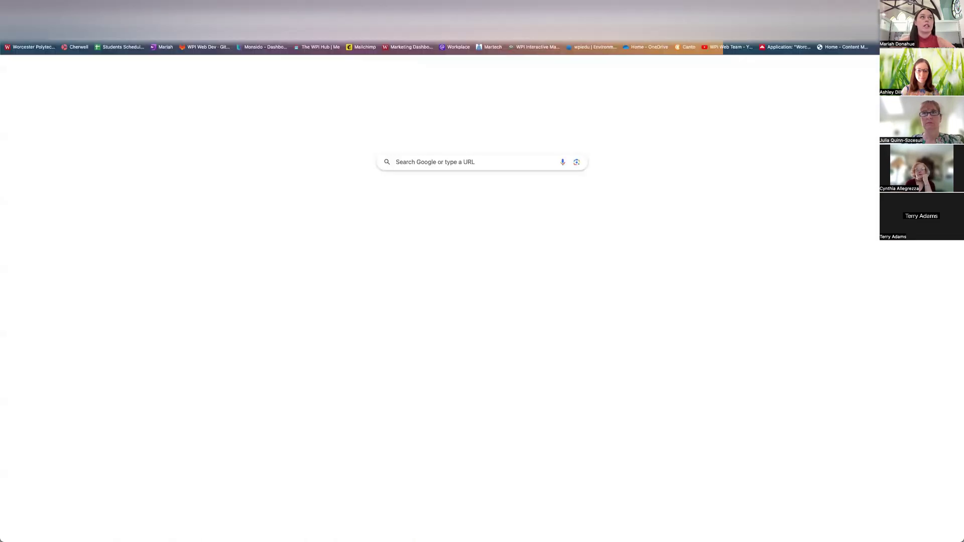
pyautogui.write('wpi.edu')
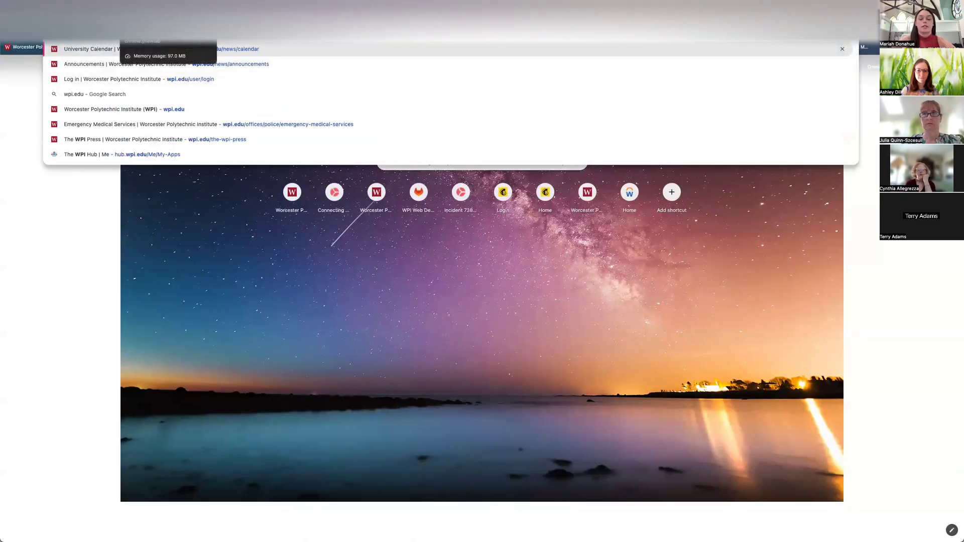
pyautogui.write('/user/login')
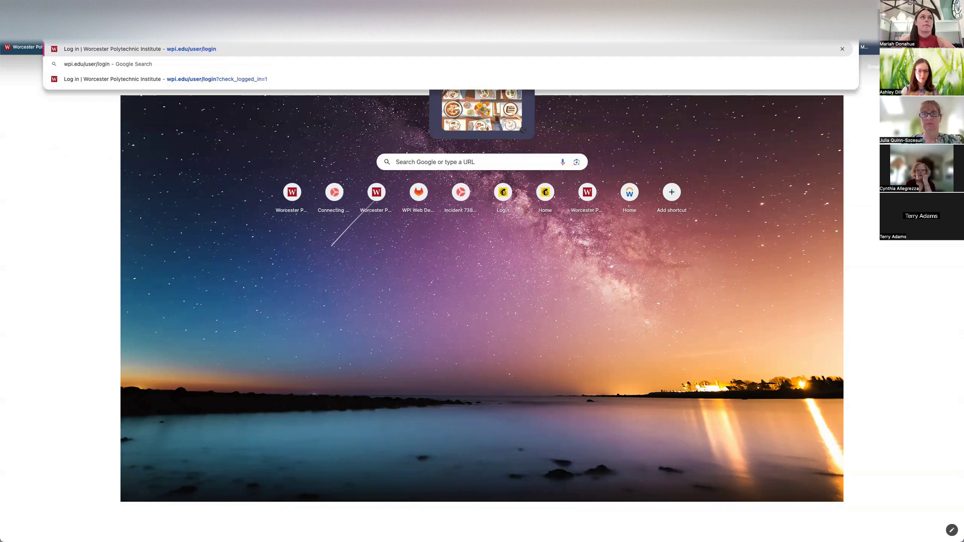
pyautogui.press('Return')
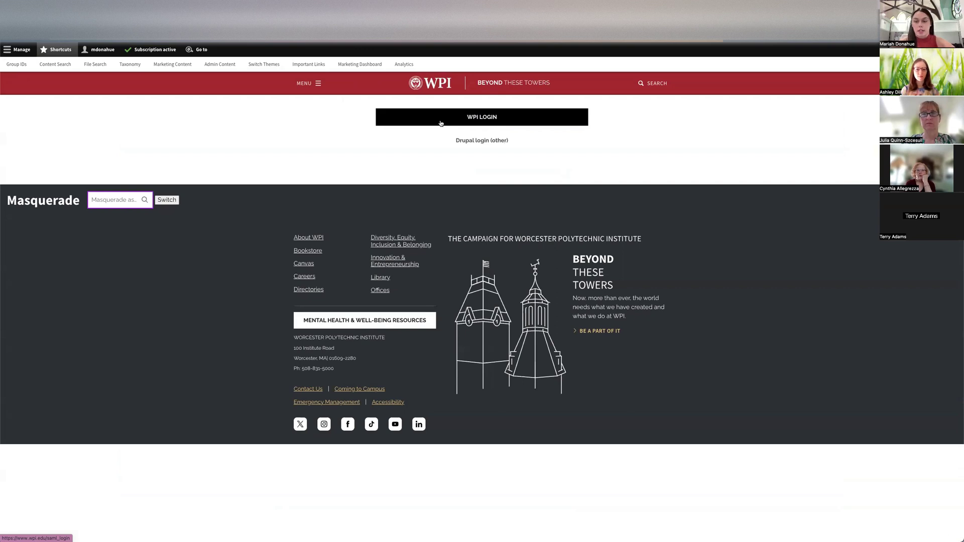
# - Return to the masqueraded WPI homepage, look at the account links, and display the Shortcuts links in the admin bar
pyautogui.hotkey('ctrl', 'Tab')
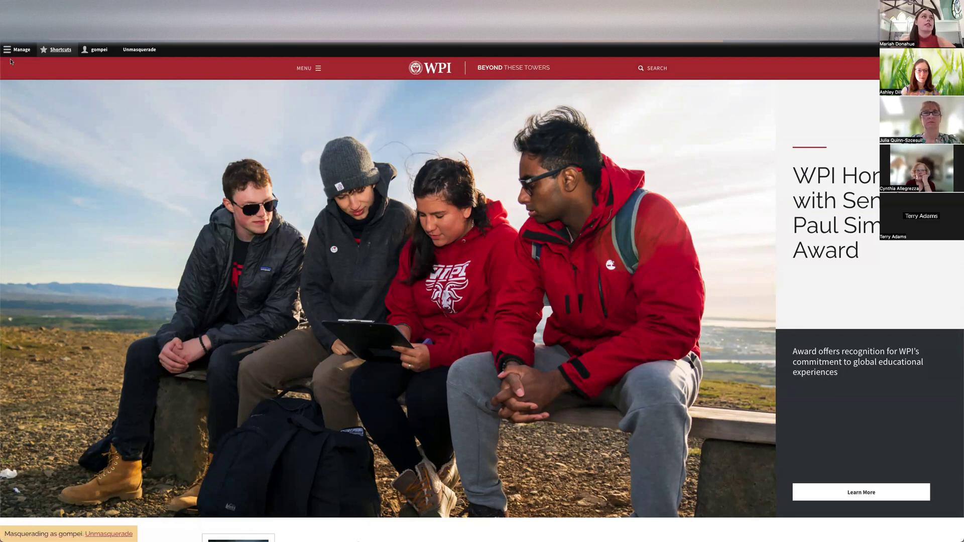
pyautogui.click(56, 50)
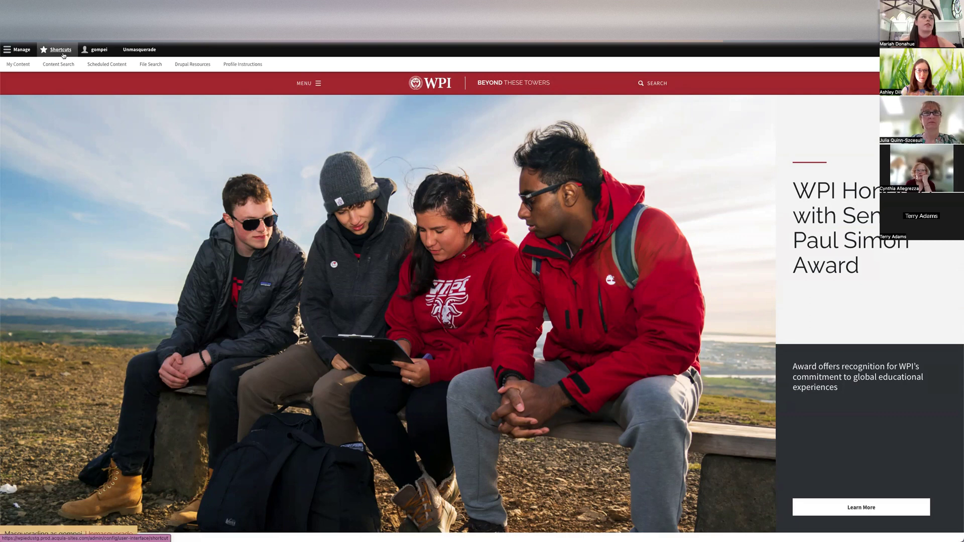
pyautogui.click(99, 51)
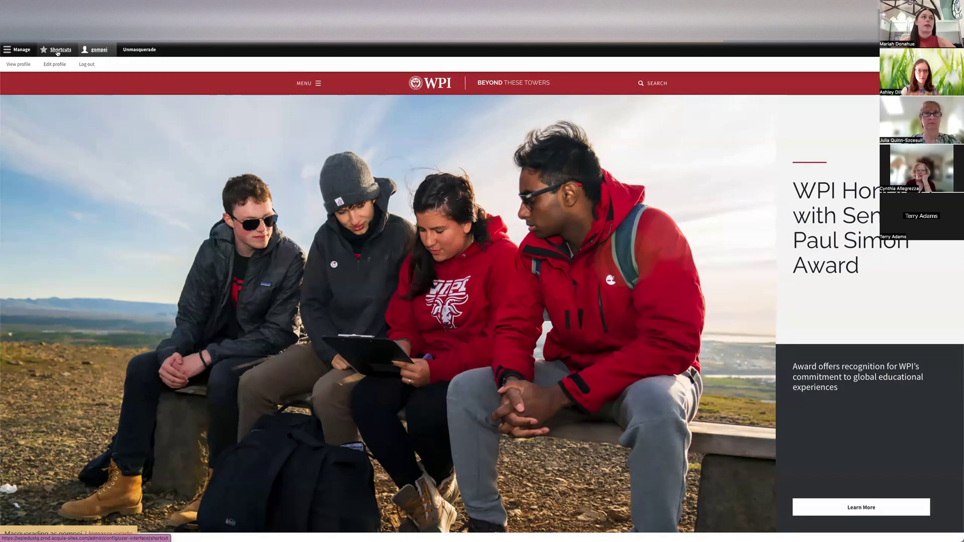
pyautogui.hotkey('alt', 'Tab')
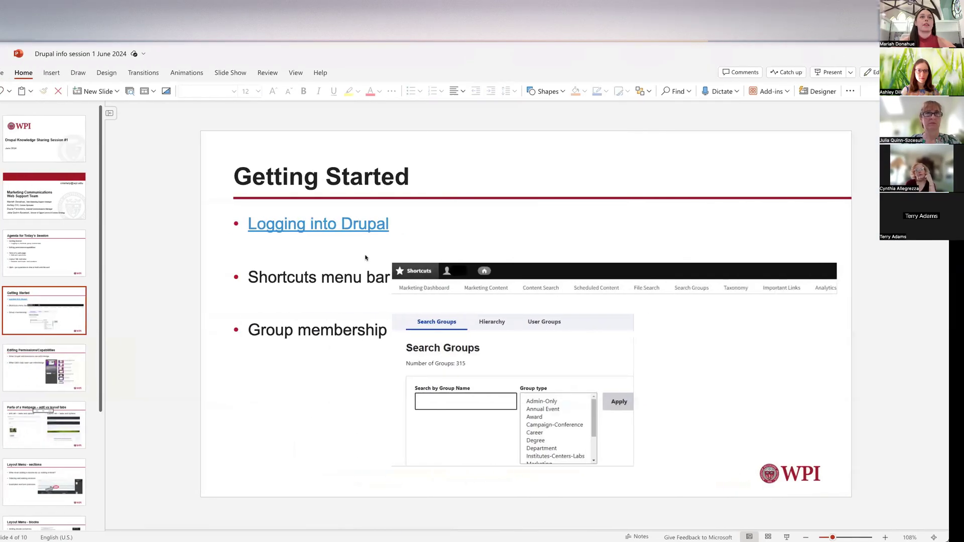
pyautogui.hotkey('alt', 'Tab')
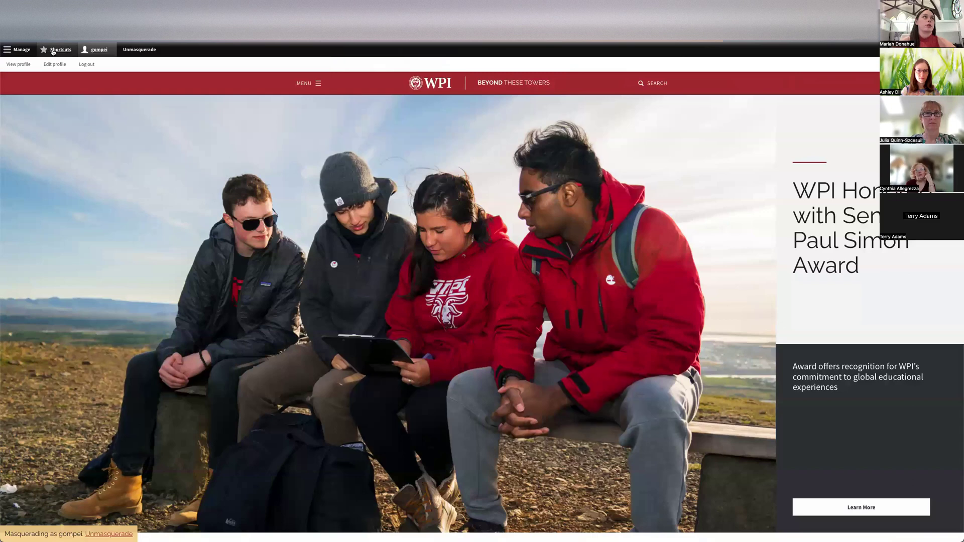
pyautogui.click(57, 50)
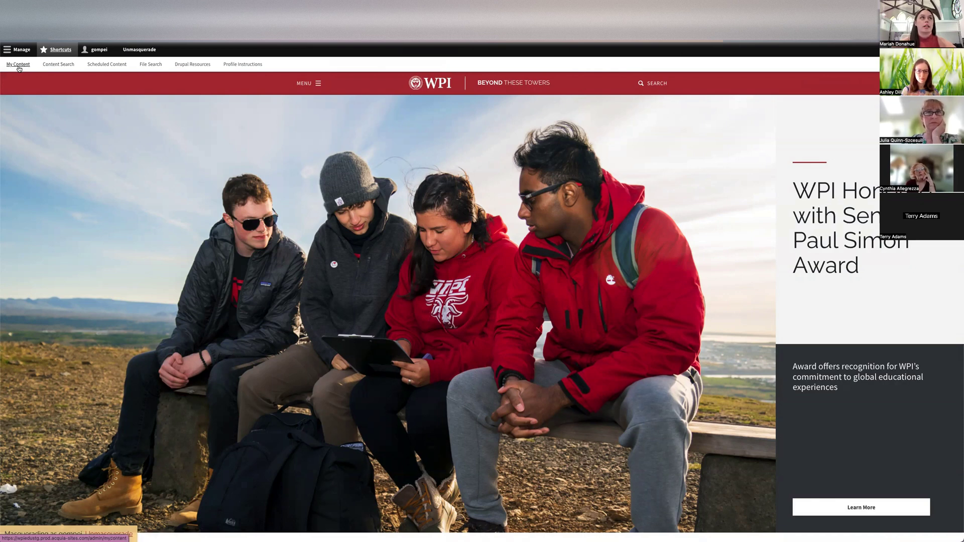
# - Open My Content and look through the member groups and the list of other groups with their administrators
pyautogui.click(18, 64)
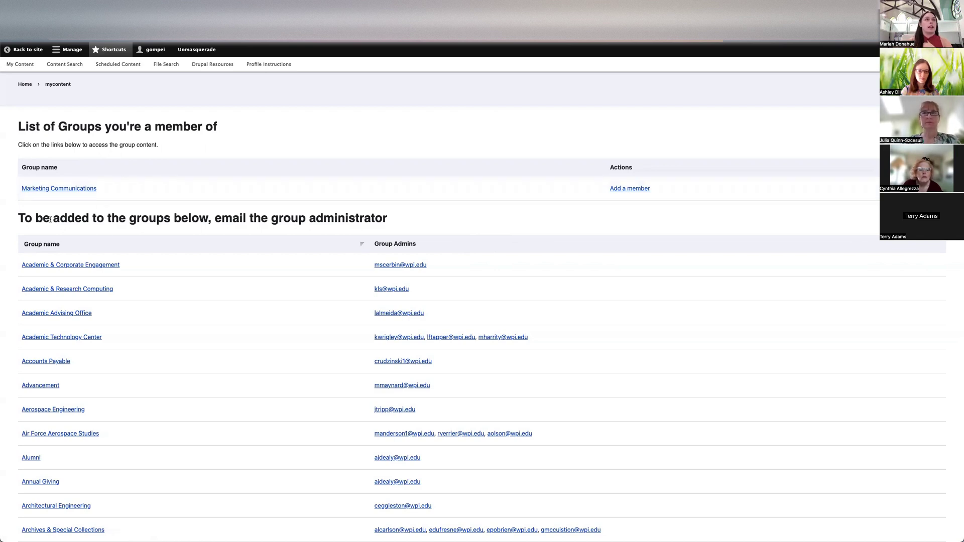
pyautogui.scroll(-5, 164, 338)
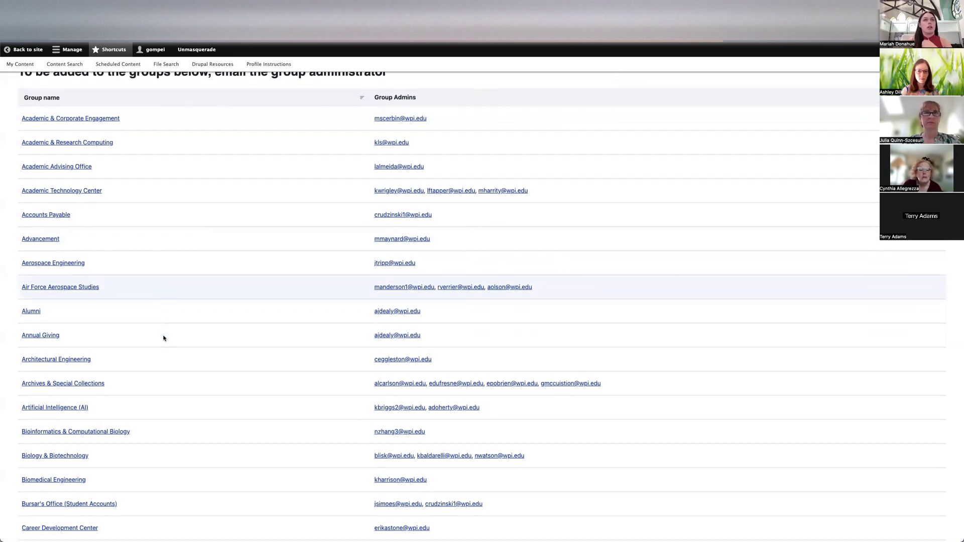
pyautogui.scroll(7, 164, 338)
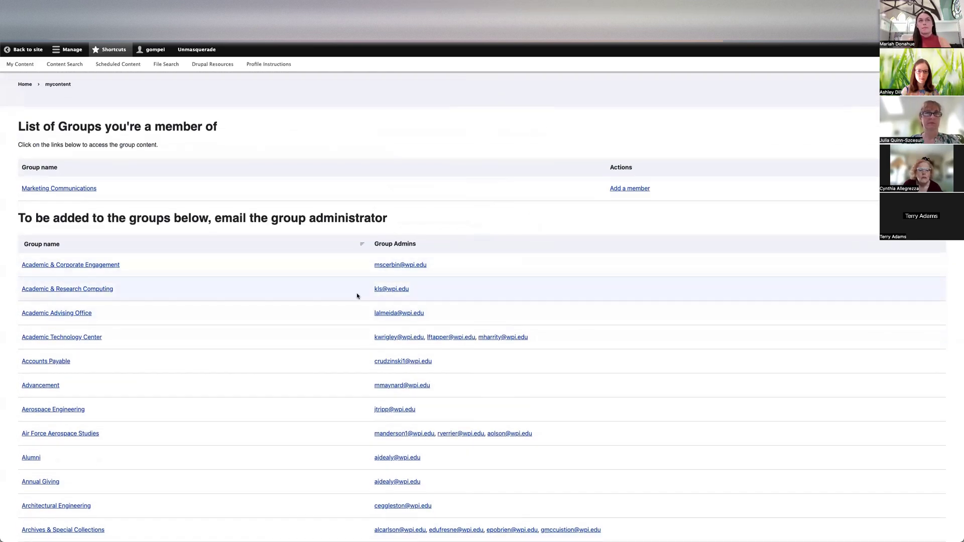
pyautogui.scroll(-1, 357, 295)
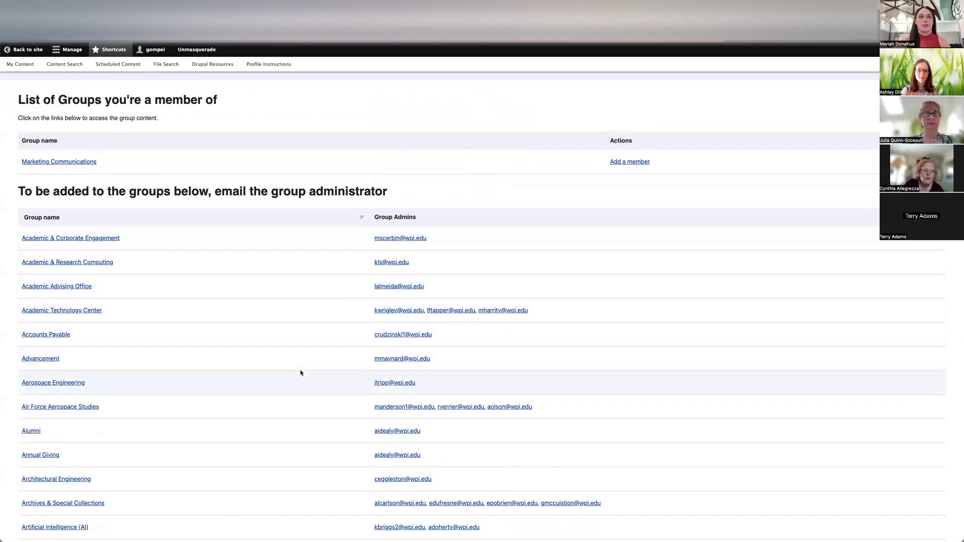
pyautogui.scroll(-2, 302, 372)
pyautogui.scroll(2, 201, 341)
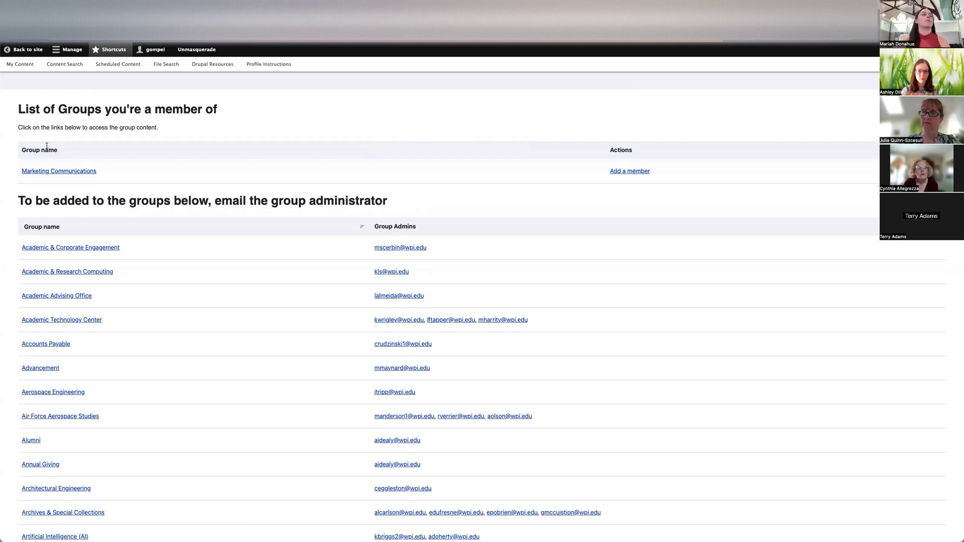
# - Open the Marketing Communications group and look through its list of content nodes
pyautogui.click(36, 174)
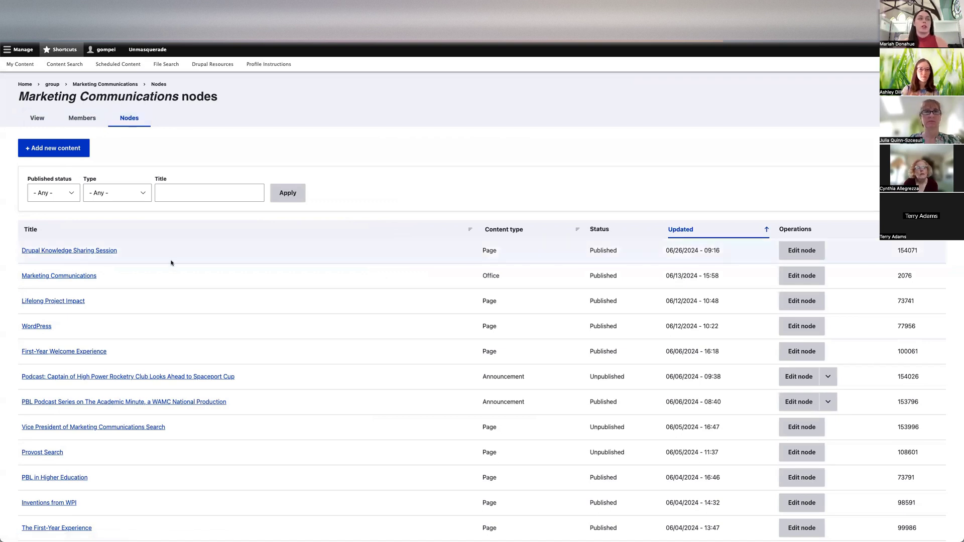
pyautogui.scroll(-1, 226, 302)
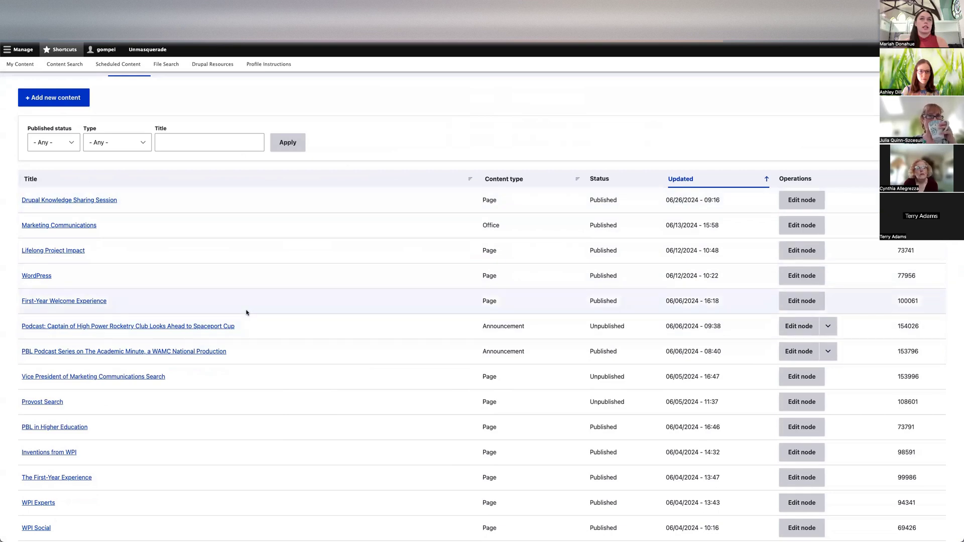
pyautogui.scroll(-4, 246, 313)
pyautogui.scroll(5, 246, 312)
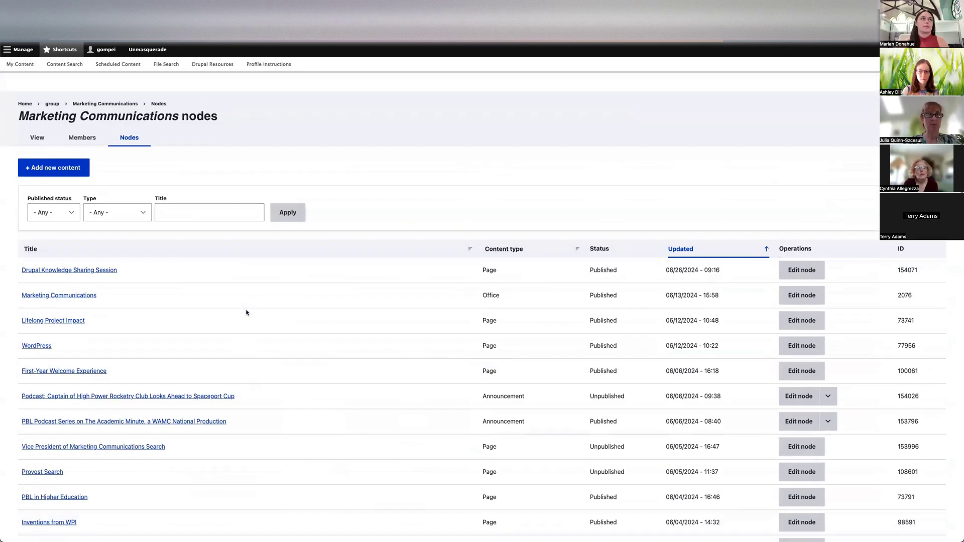
pyautogui.scroll(-1, 246, 312)
# - Examine the Marketing Communications members and the form for adding a member, and return to the members list without adding anyone
pyautogui.click(82, 123)
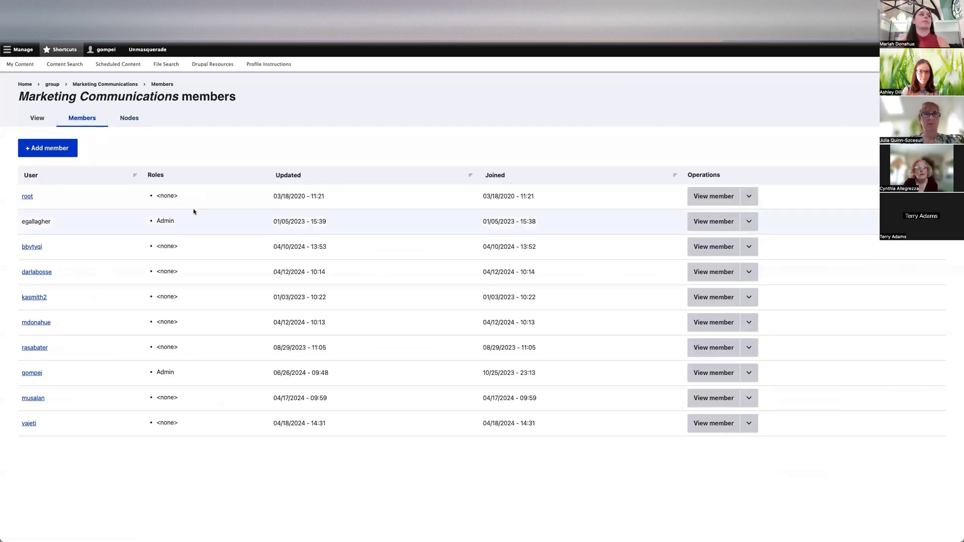
pyautogui.click(55, 153)
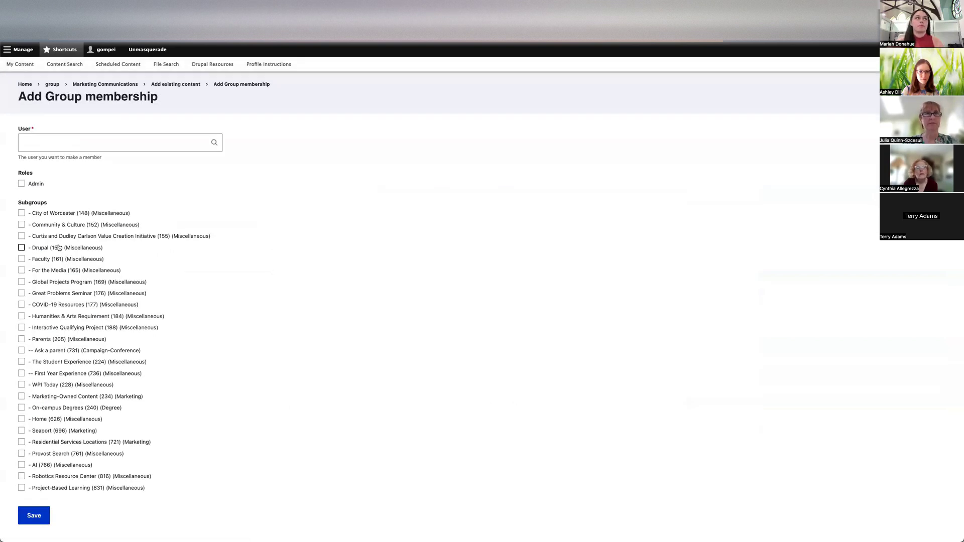
pyautogui.scroll(-1, 59, 248)
pyautogui.click(45, 122)
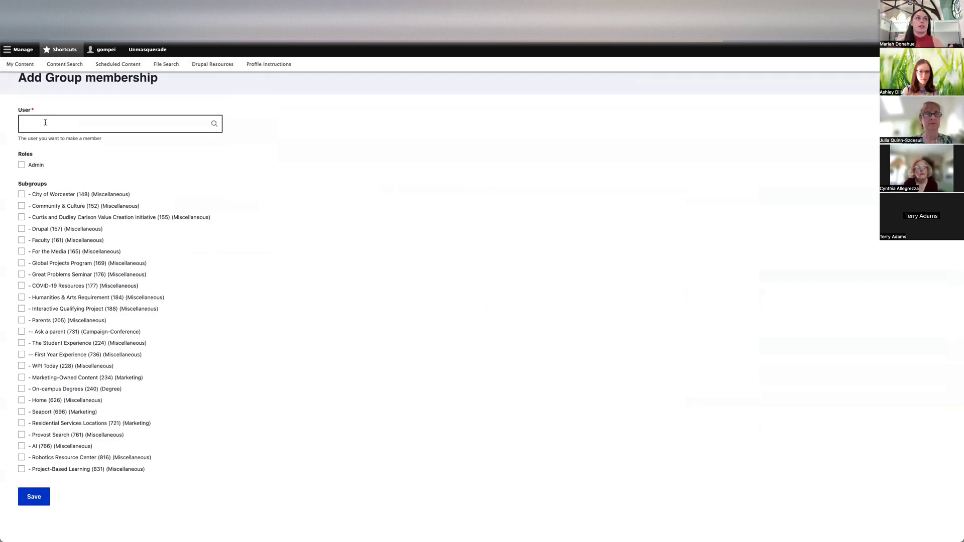
pyautogui.scroll(1, 50, 151)
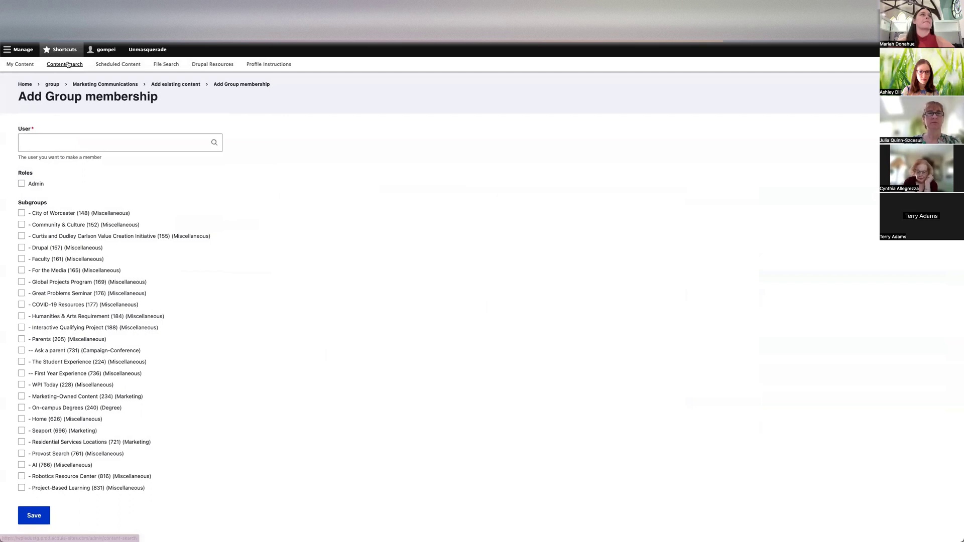
pyautogui.click(109, 84)
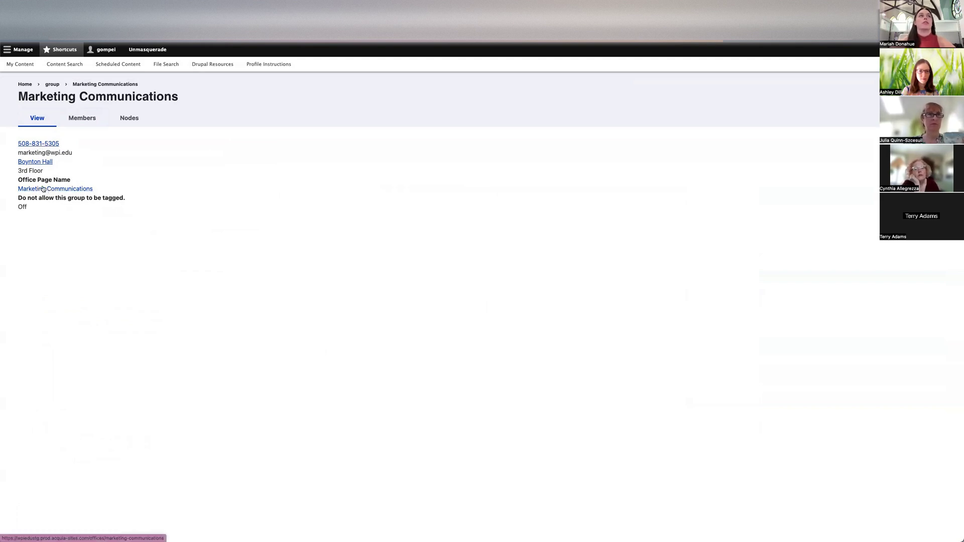
pyautogui.click(82, 117)
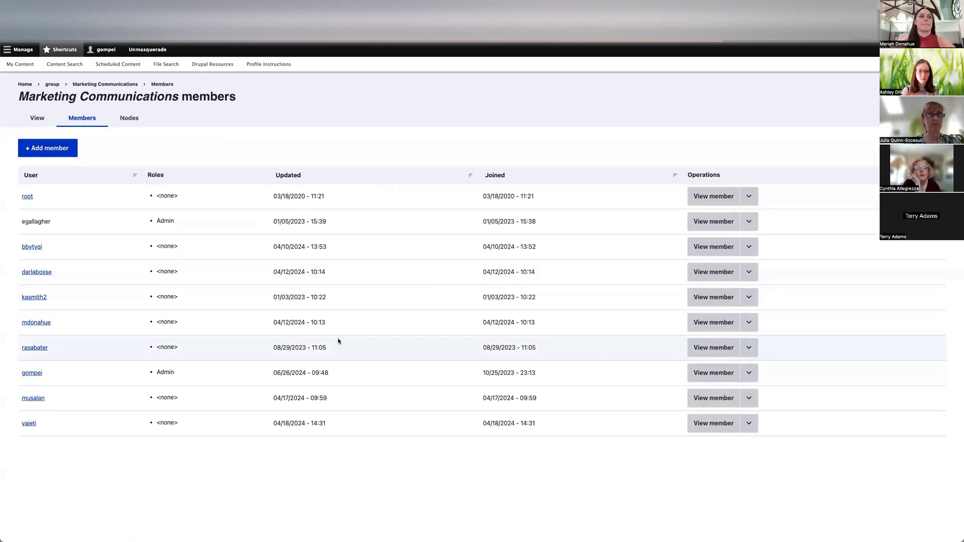
# - Switch to the PowerPoint deck, show the Editing Permissions/Capabilities slide, and return to the Drupal site
pyautogui.hotkey('ctrl', 'Left')
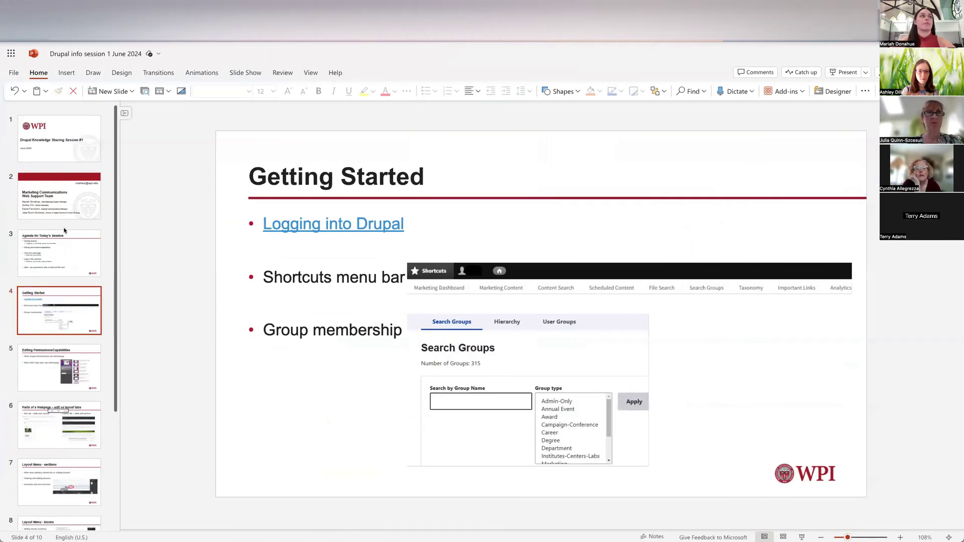
pyautogui.click(50, 372)
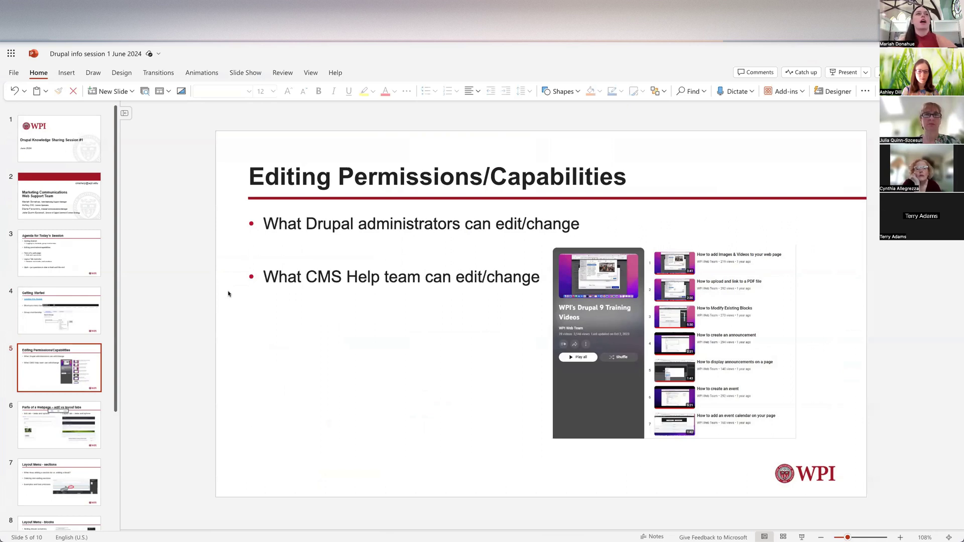
pyautogui.hotkey('ctrl', 'Right')
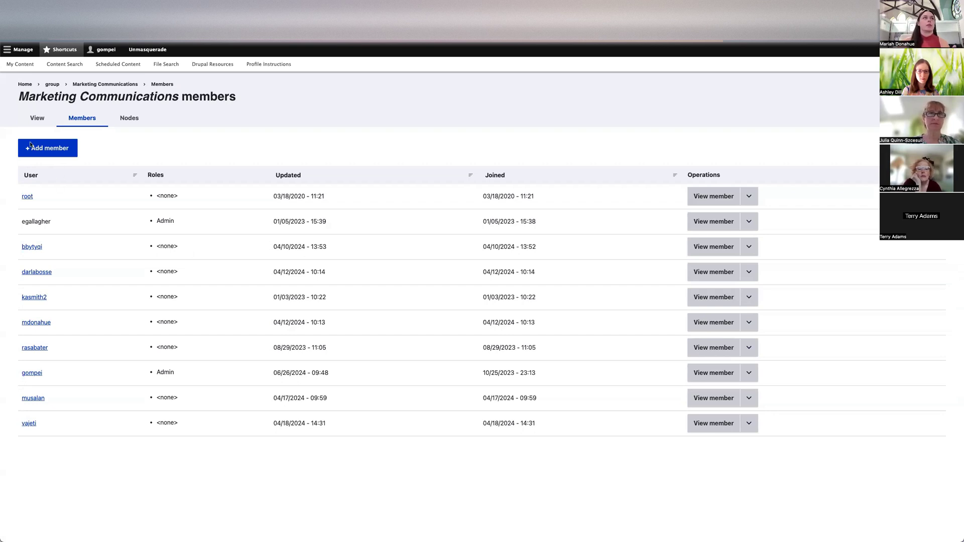
# - Check which content types can be added to the Marketing Communications group, and go back to its nodes list
pyautogui.click(126, 122)
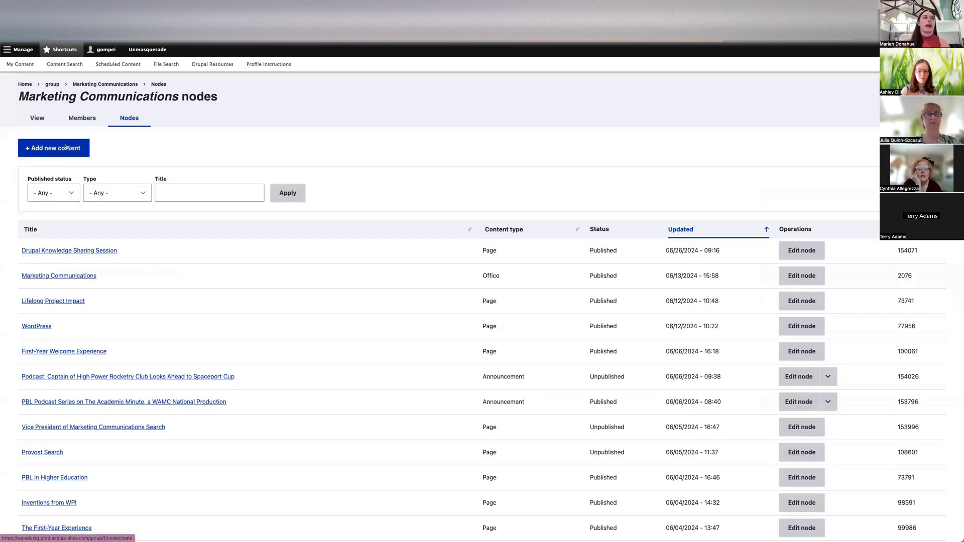
pyautogui.click(65, 146)
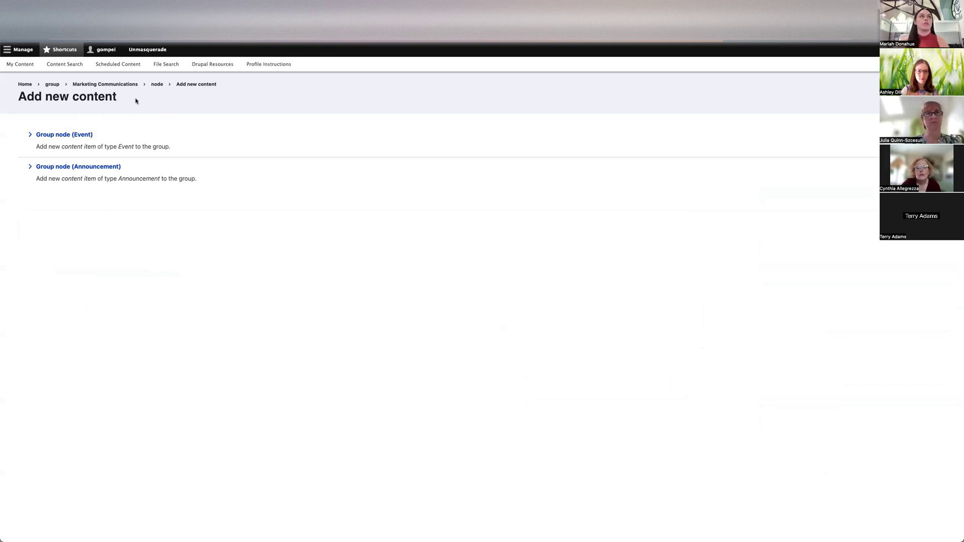
pyautogui.click(104, 85)
pyautogui.click(125, 125)
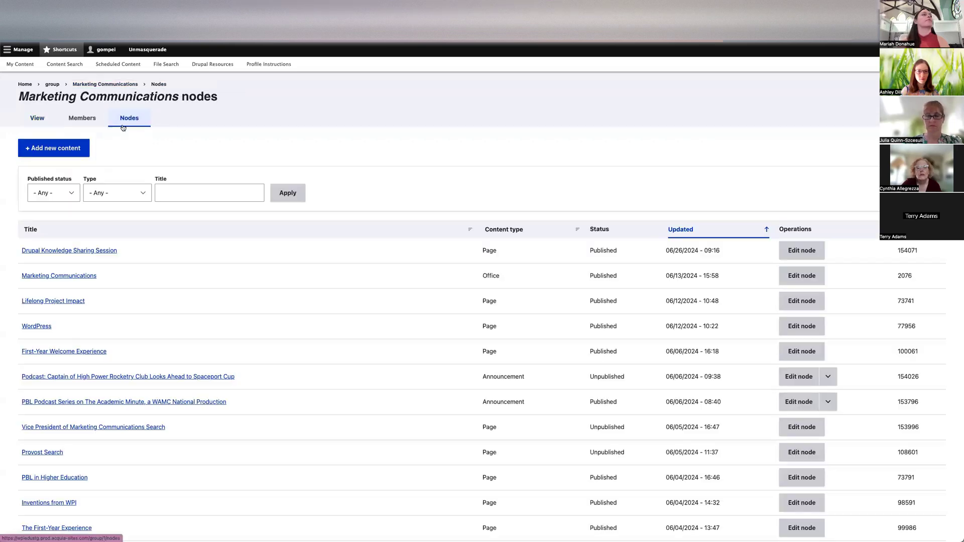
# - Show the "Parts of a Webpage – edit vs layout tabs" slide in PowerPoint and return to the Drupal nodes list
pyautogui.hotkey('ctrl', 'Left')
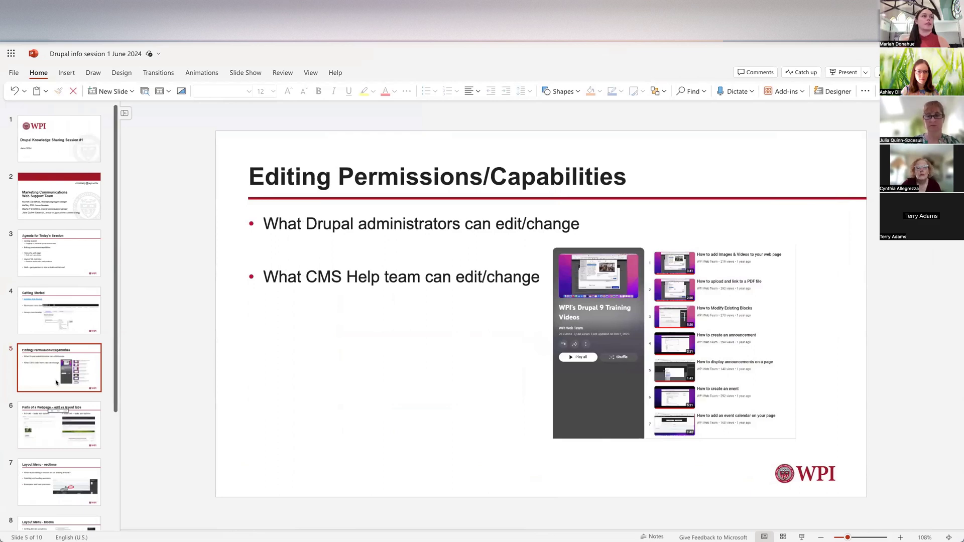
pyautogui.click(58, 430)
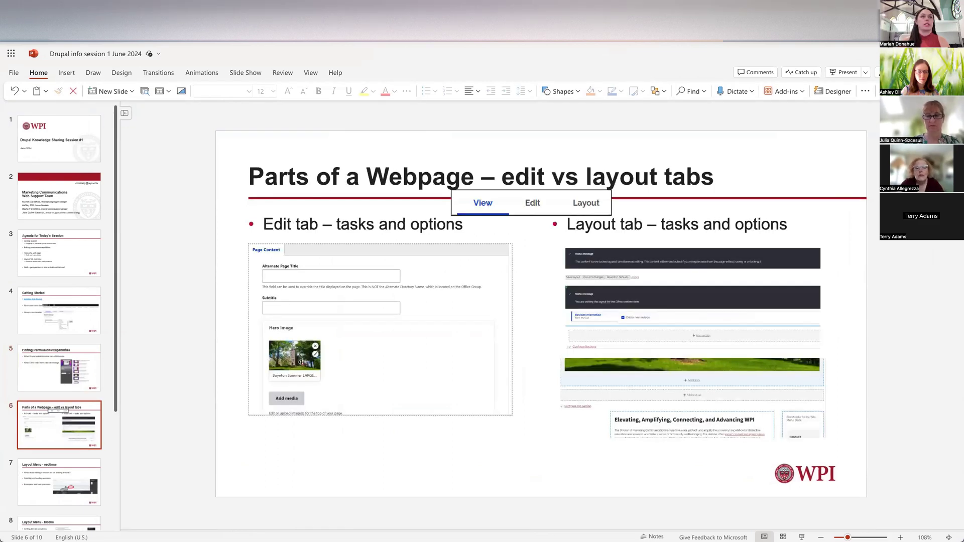
pyautogui.hotkey('ctrl', 'Right')
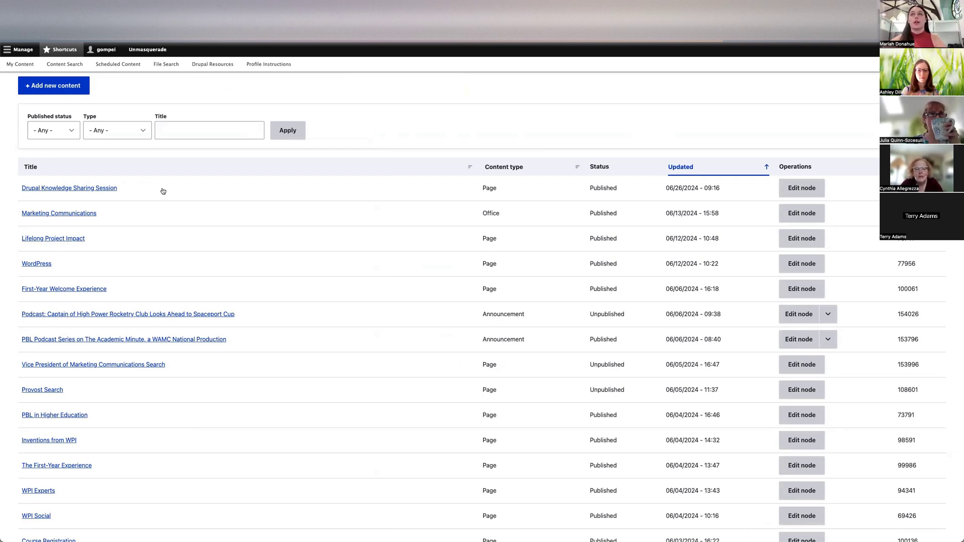
# - Open the Drupal Knowledge Sharing Session page from the nodes list for editing and look over its page content form
pyautogui.scroll(2, 150, 226)
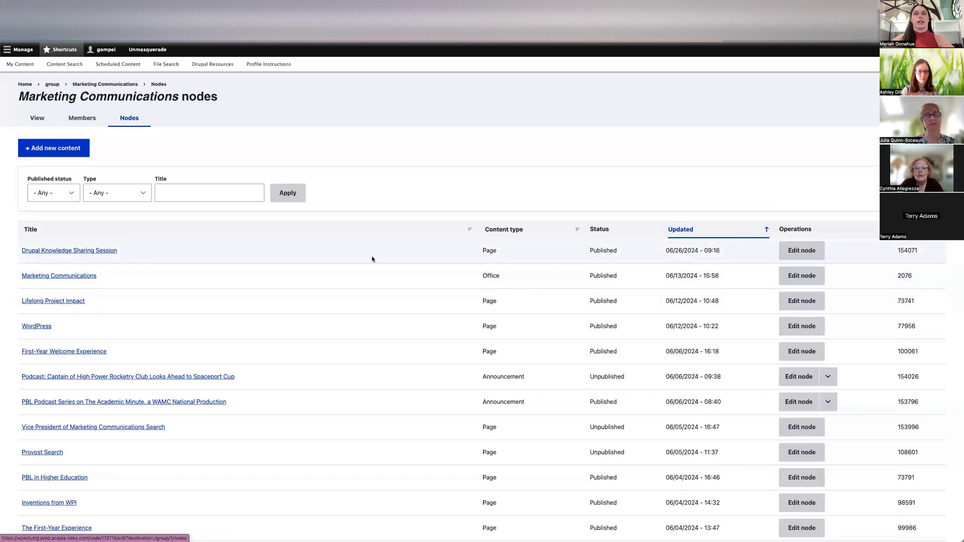
pyautogui.click(69, 254)
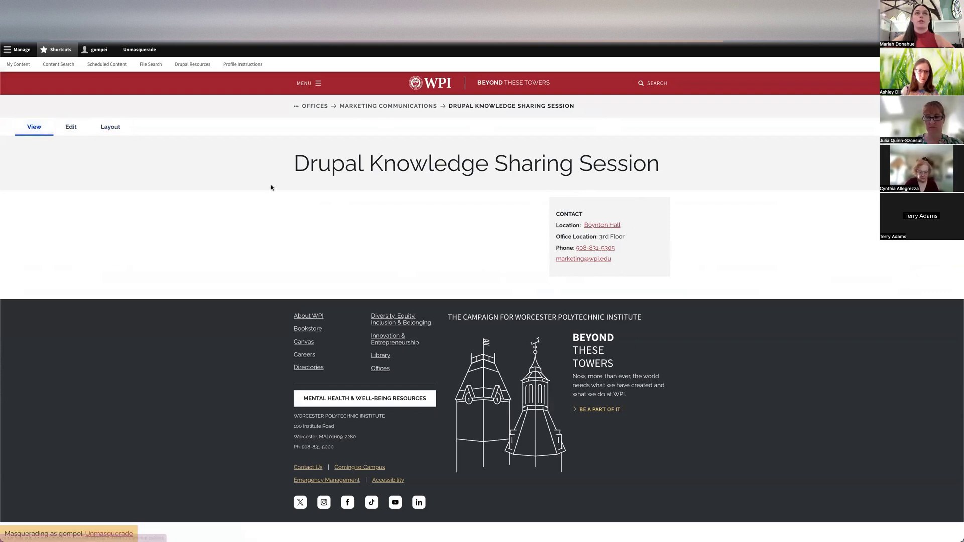
pyautogui.click(68, 130)
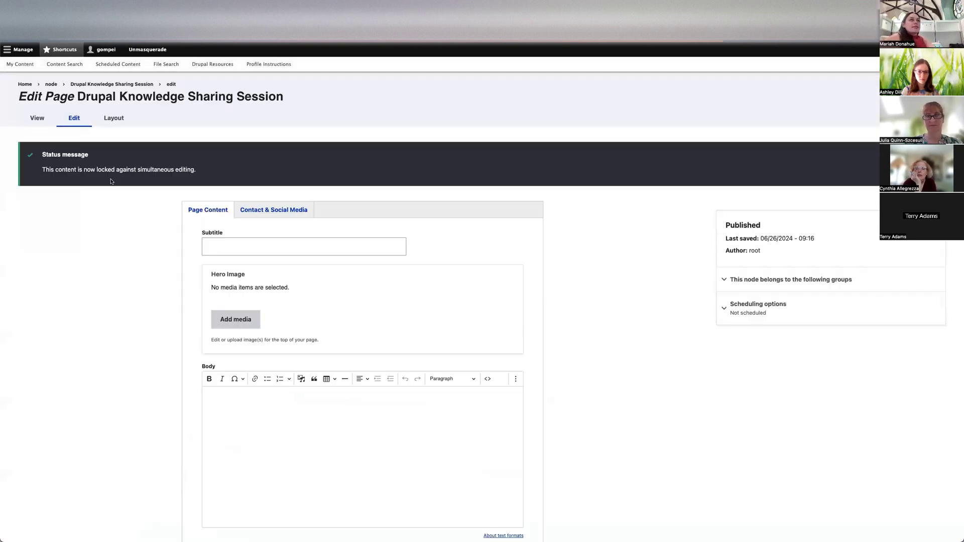
pyautogui.scroll(-2, 147, 255)
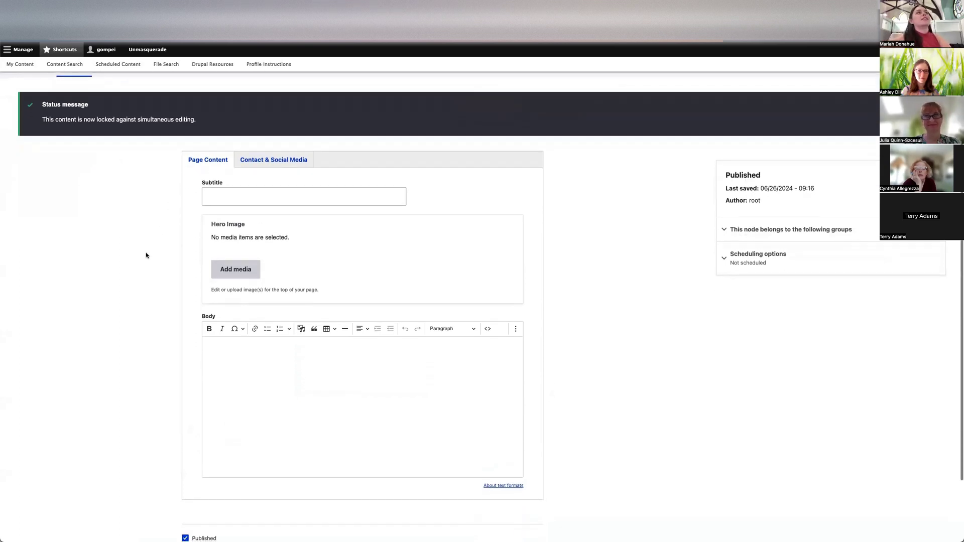
pyautogui.scroll(2, 146, 256)
pyautogui.scroll(-3, 146, 255)
pyautogui.scroll(-2, 146, 255)
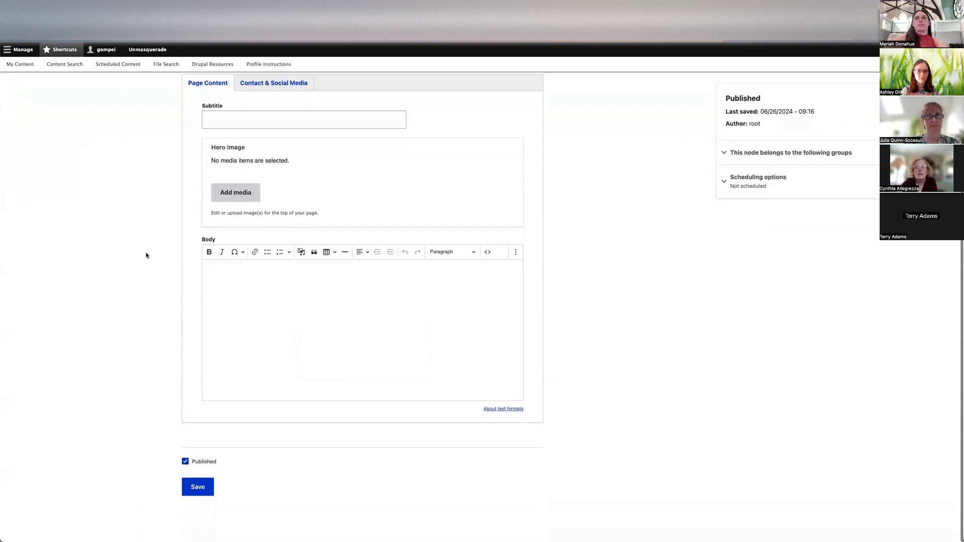
pyautogui.scroll(2, 146, 256)
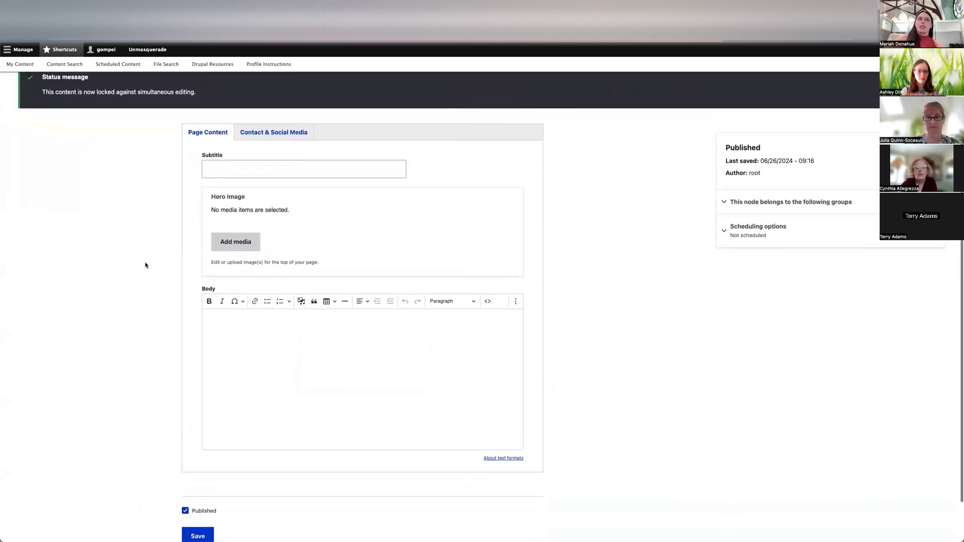
# - Enter "Subtitle" as the page's subtitle
pyautogui.click(236, 168)
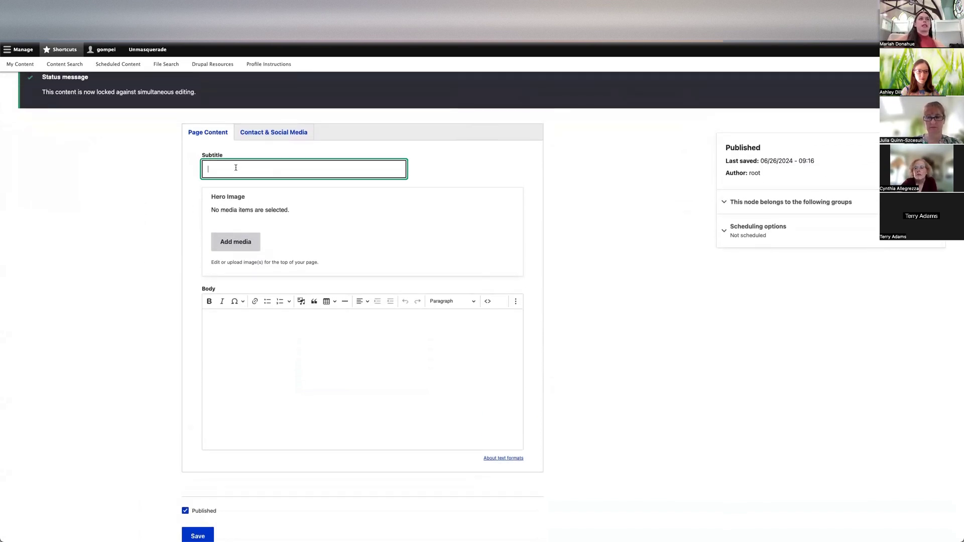
pyautogui.write('Subtitle')
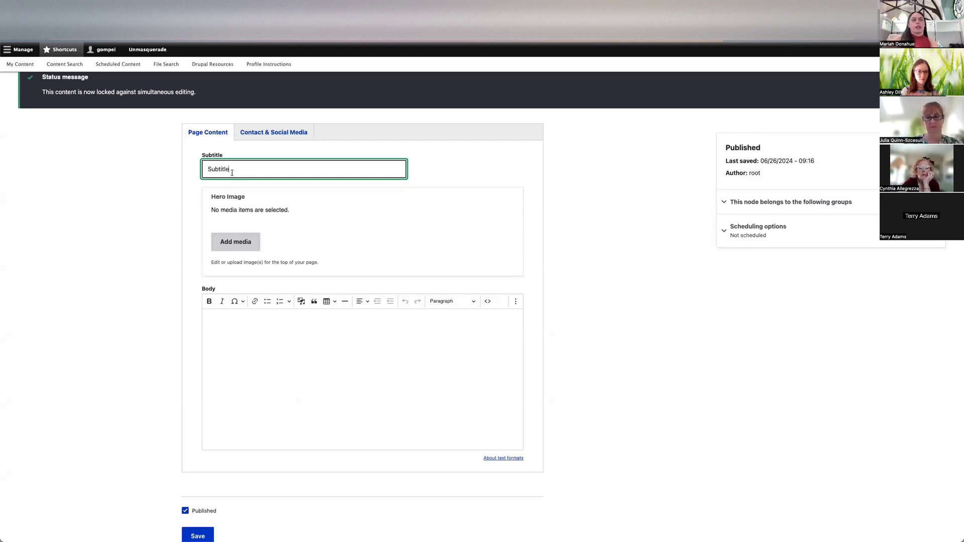
pyautogui.scroll(3, 229, 174)
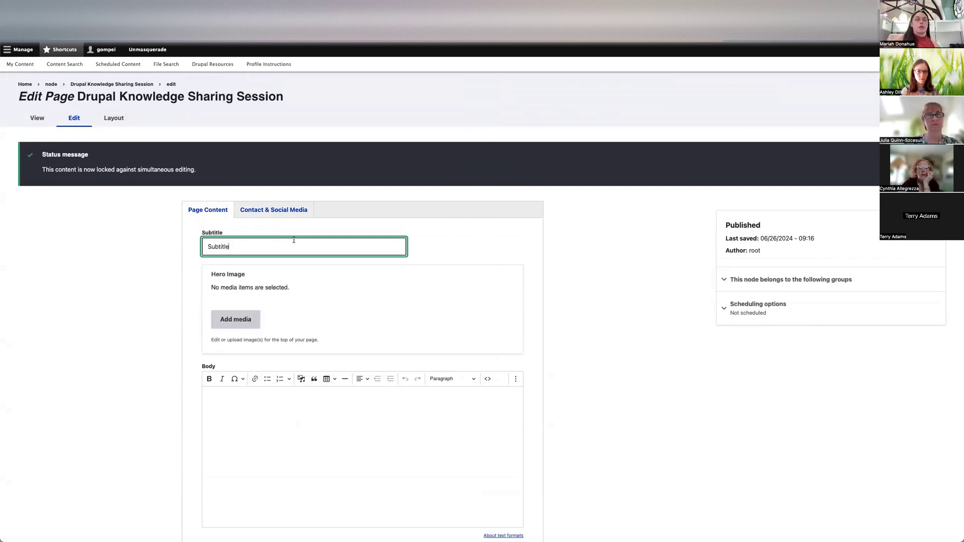
pyautogui.scroll(-2, 293, 241)
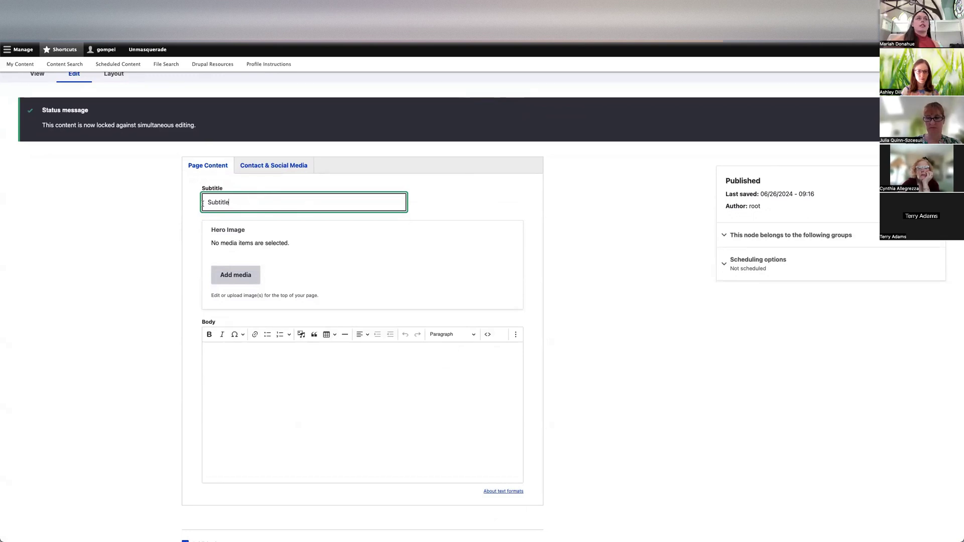
pyautogui.scroll(-1, 291, 264)
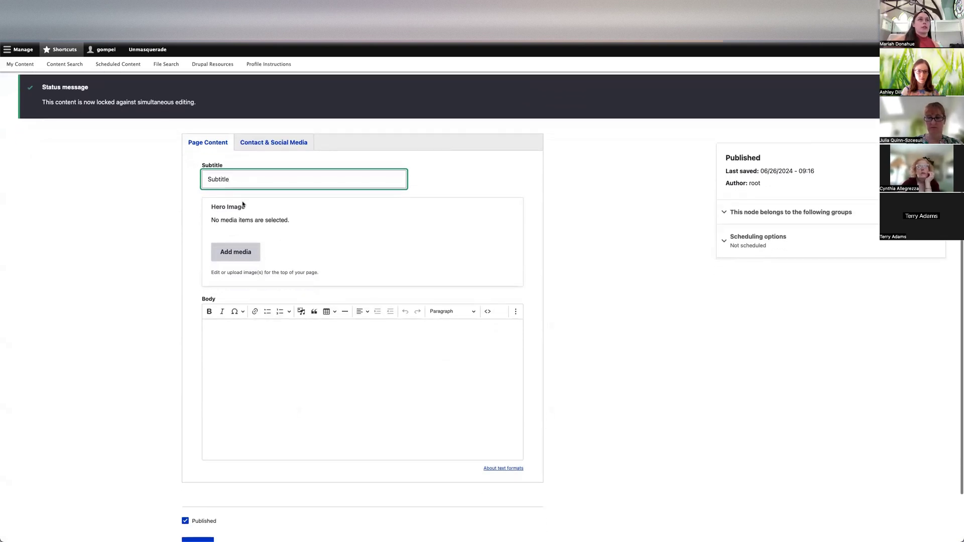
# - Write "Body text" in the page body and make the word "Body" bold and italic
pyautogui.scroll(-2, 263, 320)
pyautogui.click(249, 307)
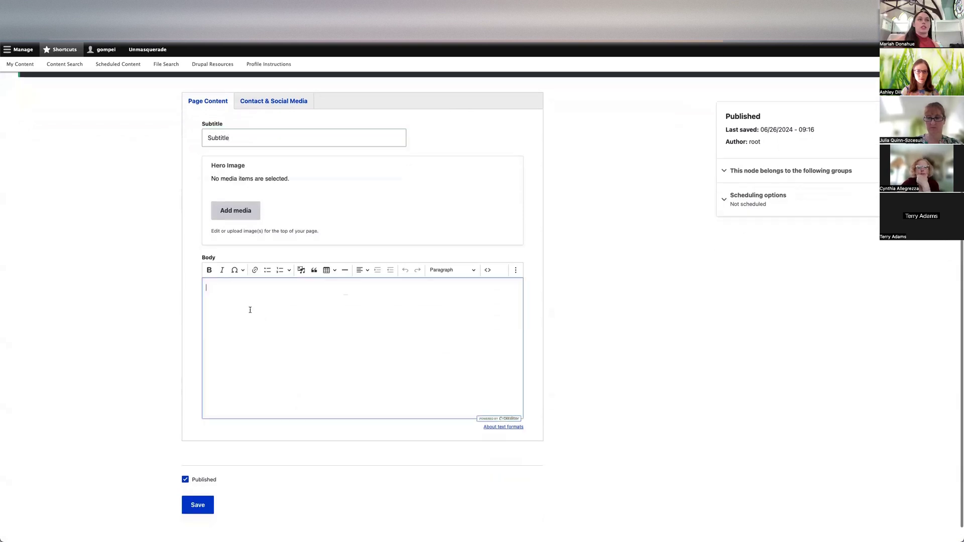
pyautogui.scroll(-1, 244, 301)
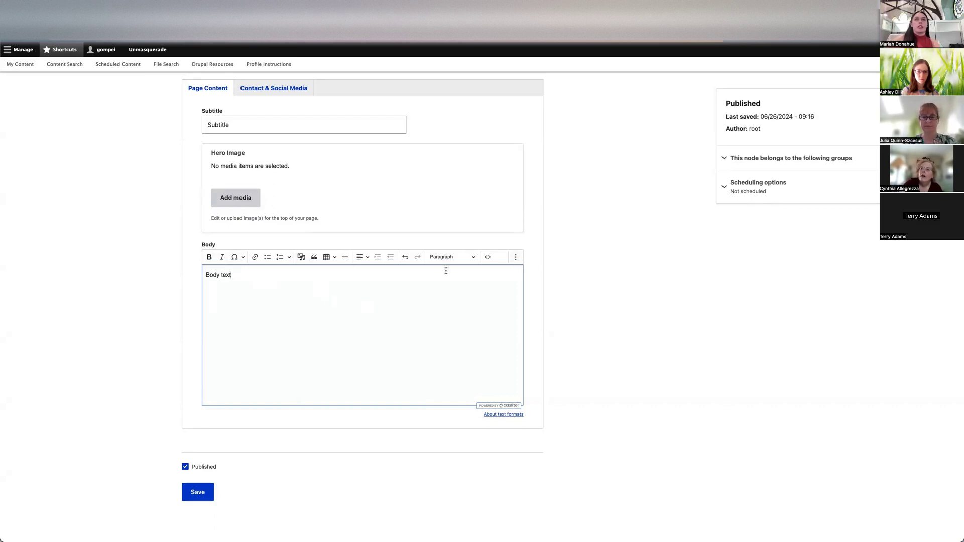
pyautogui.doubleClick(215, 275)
pyautogui.click(209, 258)
pyautogui.click(222, 257)
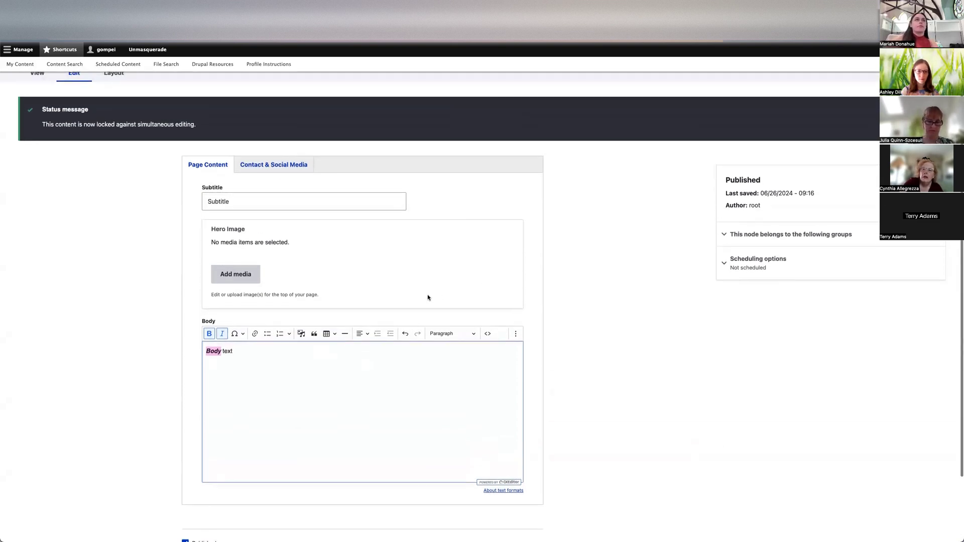
# - Examine the page's contact and social media override fields, including the on-campus location and off-campus country options, without filling them in
pyautogui.scroll(1, 375, 251)
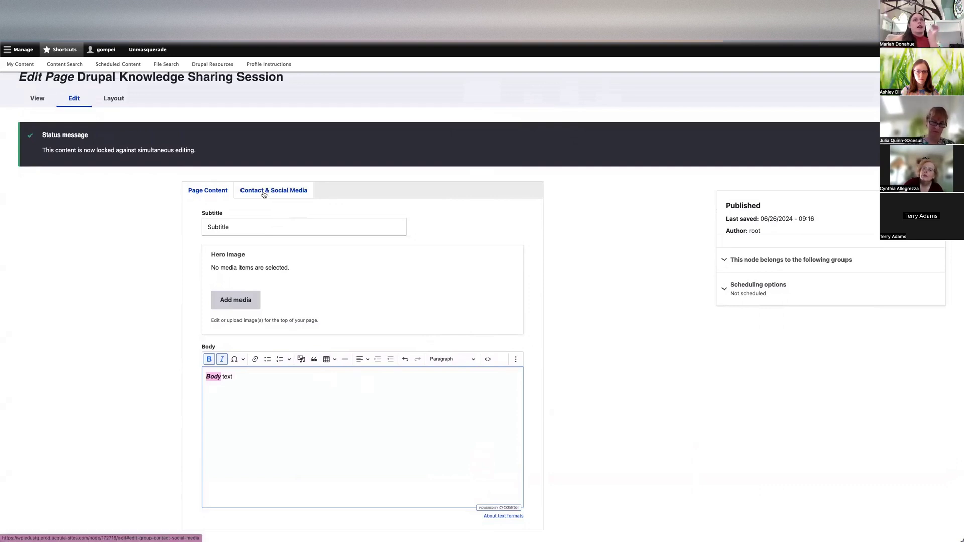
pyautogui.click(263, 195)
pyautogui.scroll(-1, 288, 250)
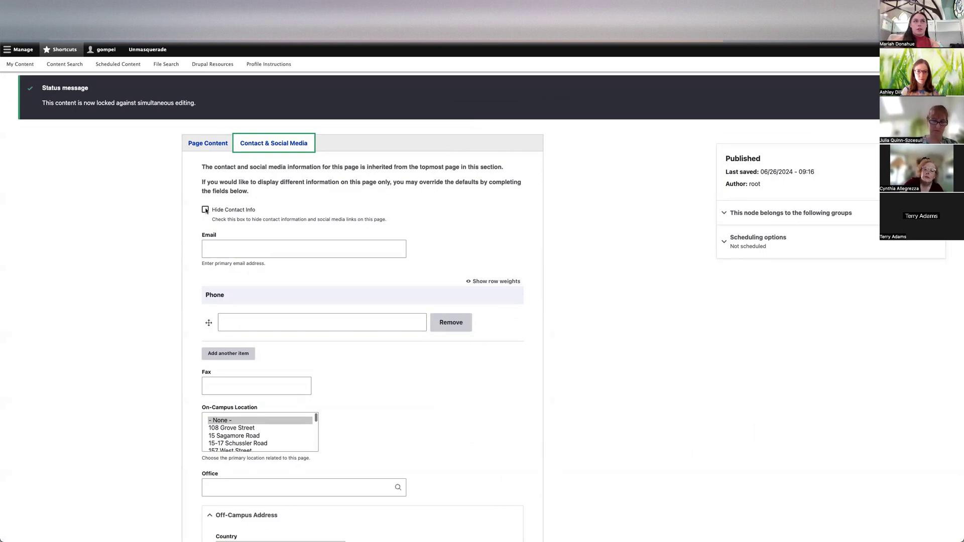
pyautogui.scroll(-2, 225, 235)
pyautogui.click(226, 207)
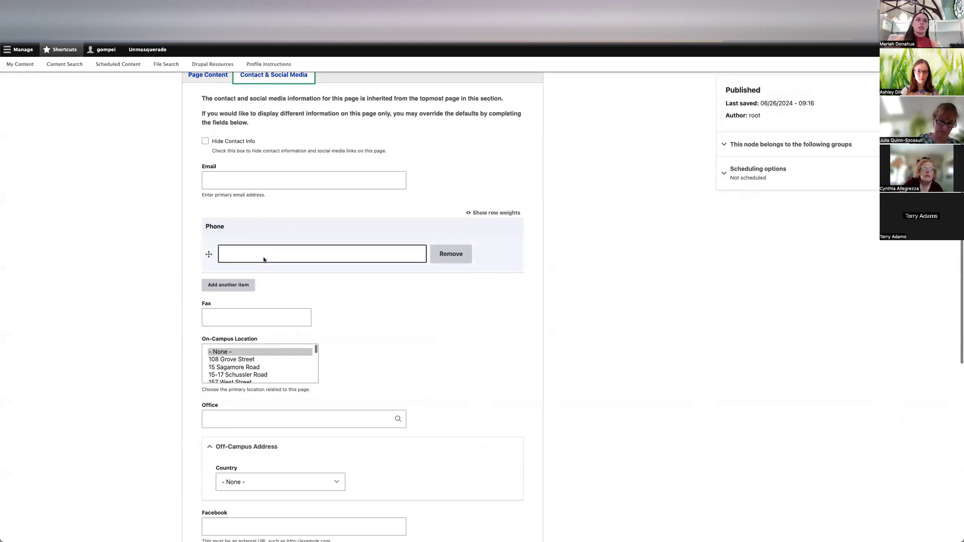
pyautogui.click(248, 180)
pyautogui.click(341, 301)
pyautogui.scroll(-2, 267, 361)
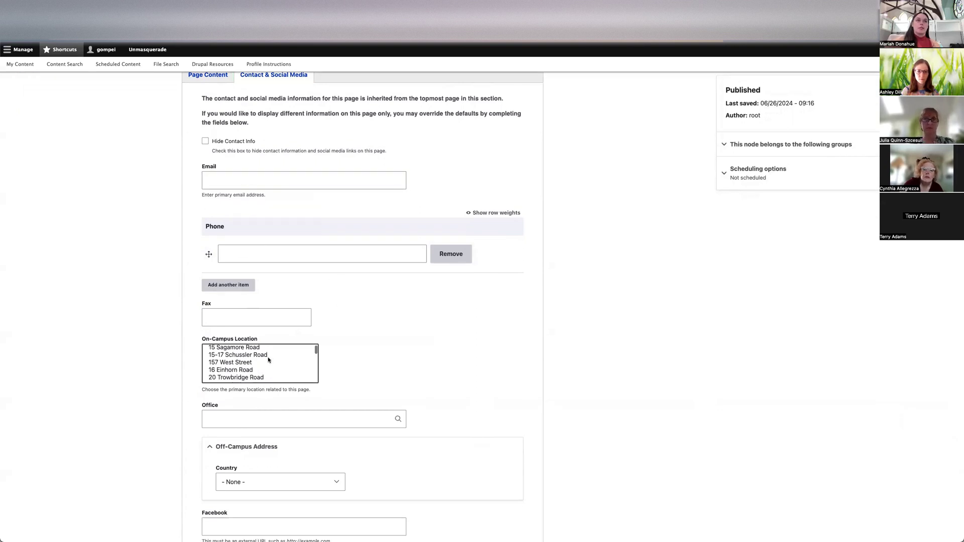
pyautogui.scroll(-6, 344, 344)
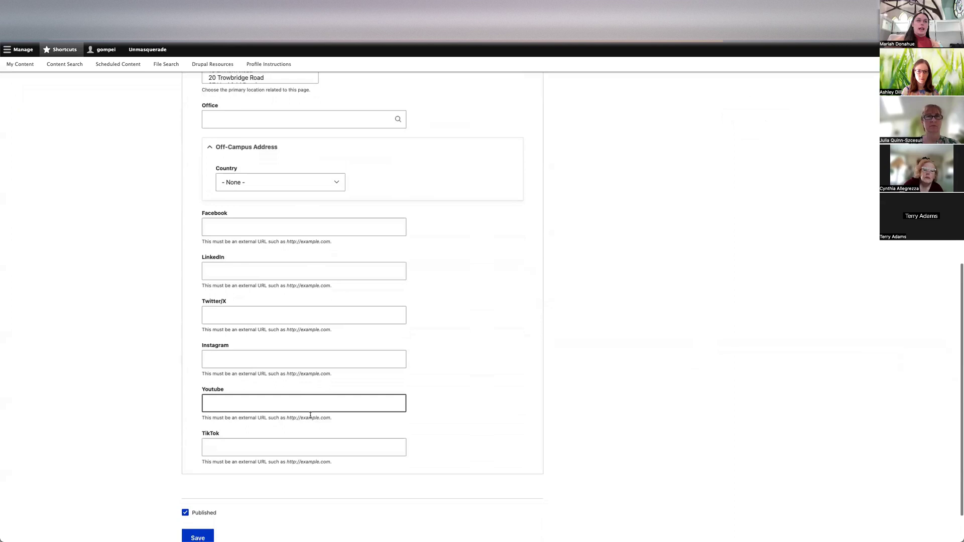
pyautogui.scroll(1, 325, 383)
pyautogui.scroll(7, 325, 383)
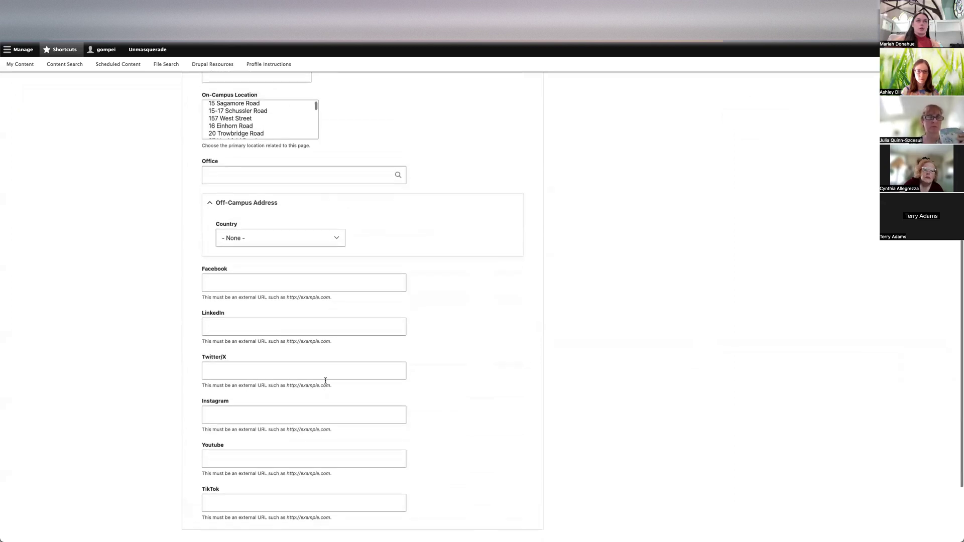
pyautogui.click(317, 248)
pyautogui.click(308, 246)
pyautogui.click(344, 277)
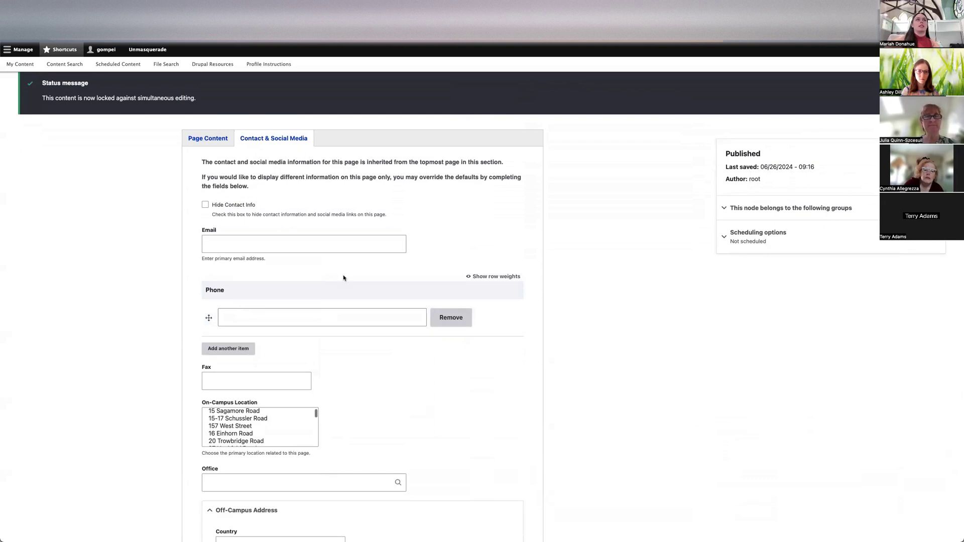
pyautogui.scroll(1, 312, 233)
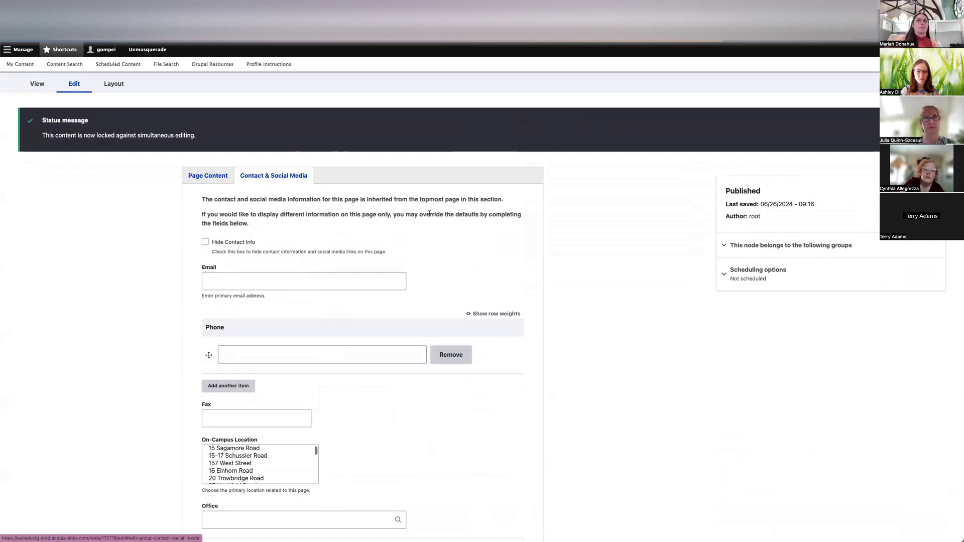
# - Return to the page content fields and check which groups the node belongs to
pyautogui.click(208, 175)
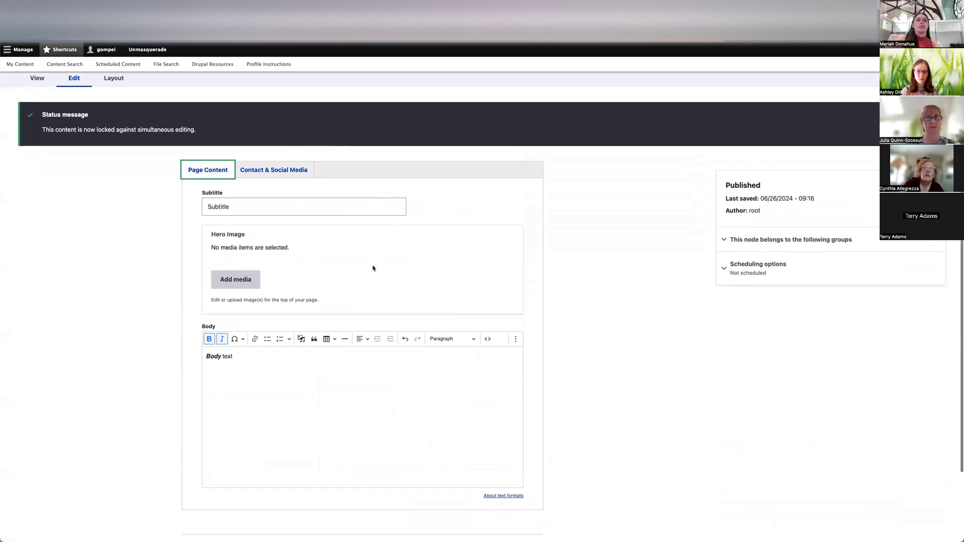
pyautogui.scroll(-3, 373, 268)
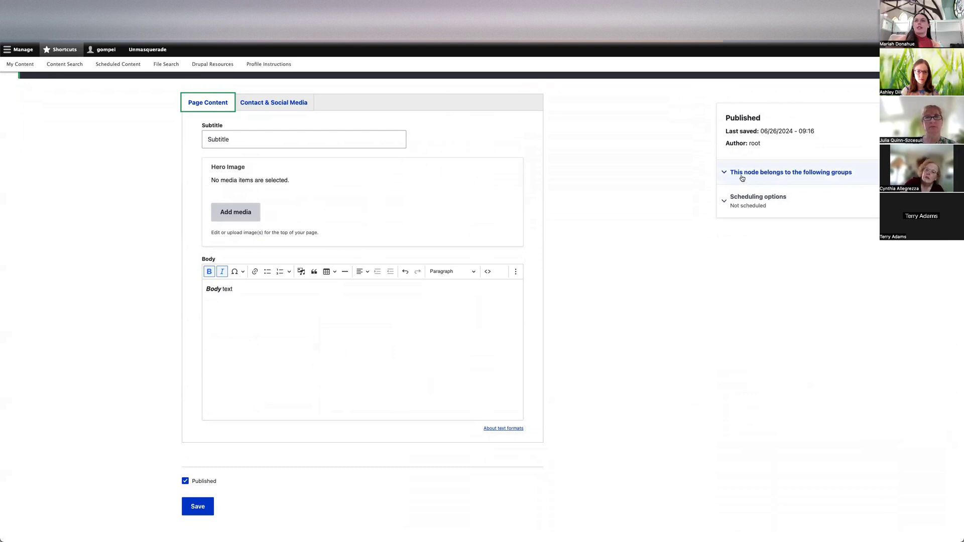
pyautogui.click(809, 173)
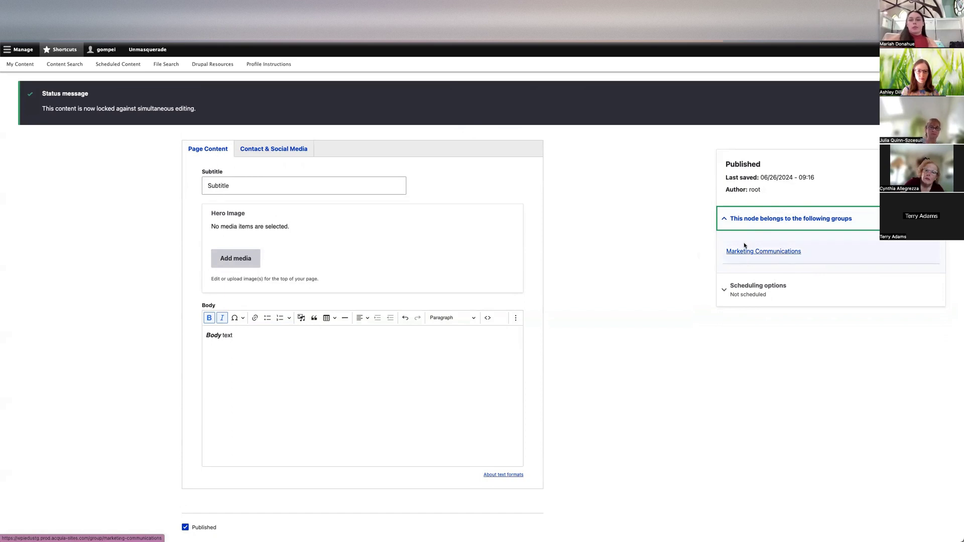
pyautogui.scroll(-2, 452, 271)
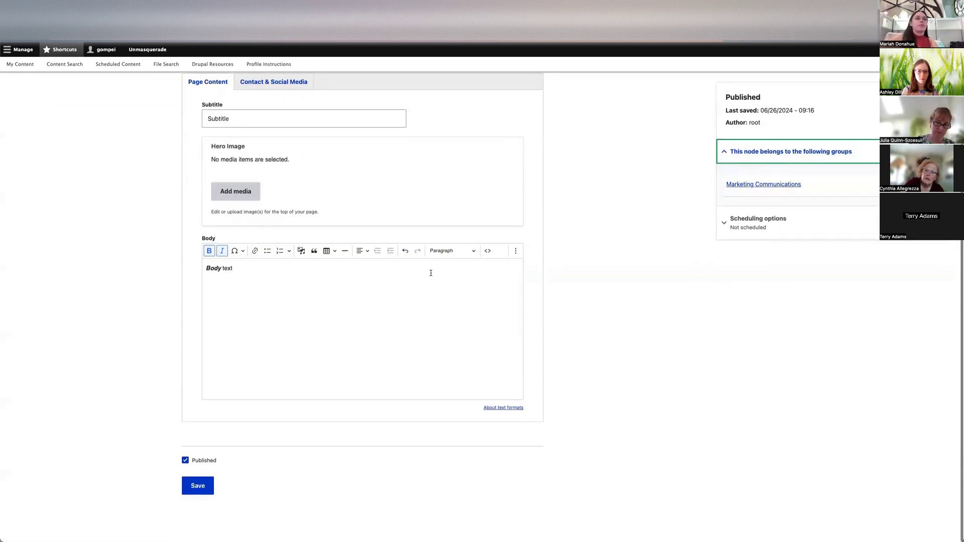
# - Save the page and check its subtitle and body text in the page view
pyautogui.scroll(-1, 243, 297)
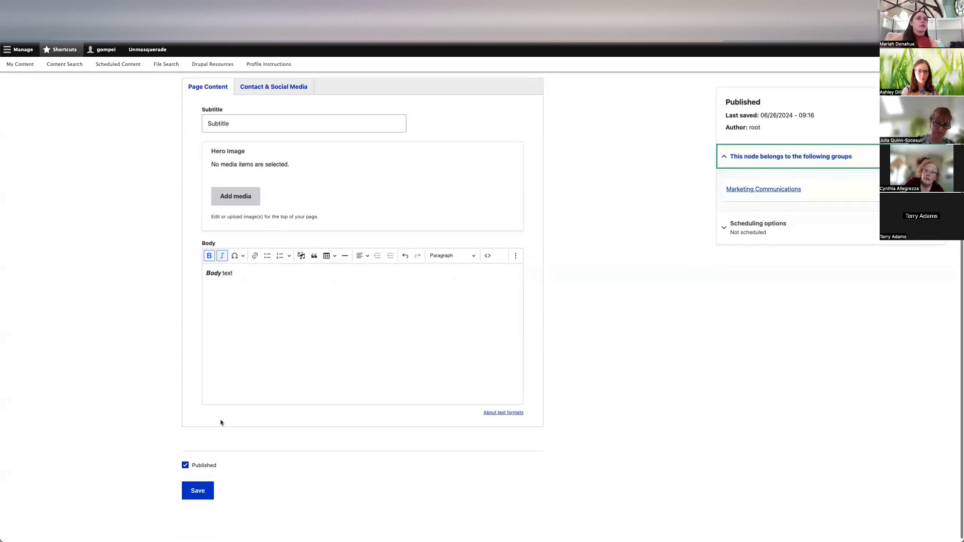
pyautogui.click(197, 491)
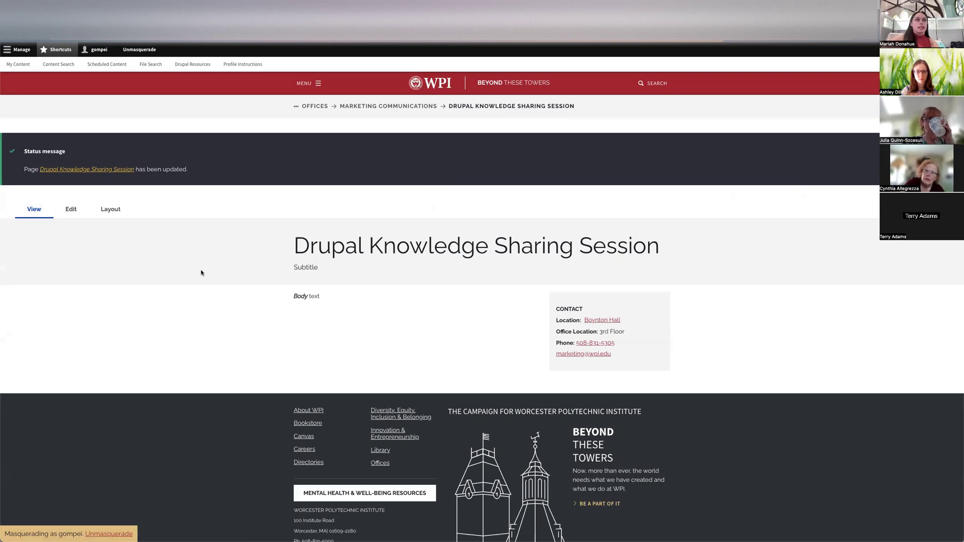
pyautogui.doubleClick(307, 267)
pyautogui.click(311, 295)
pyautogui.tripleClick(307, 296)
pyautogui.click(317, 298)
# - Switch to the PowerPoint deck, show the "Layout Menu - sections" slide, and return to the Drupal page
pyautogui.hotkey('alt', 'Tab')
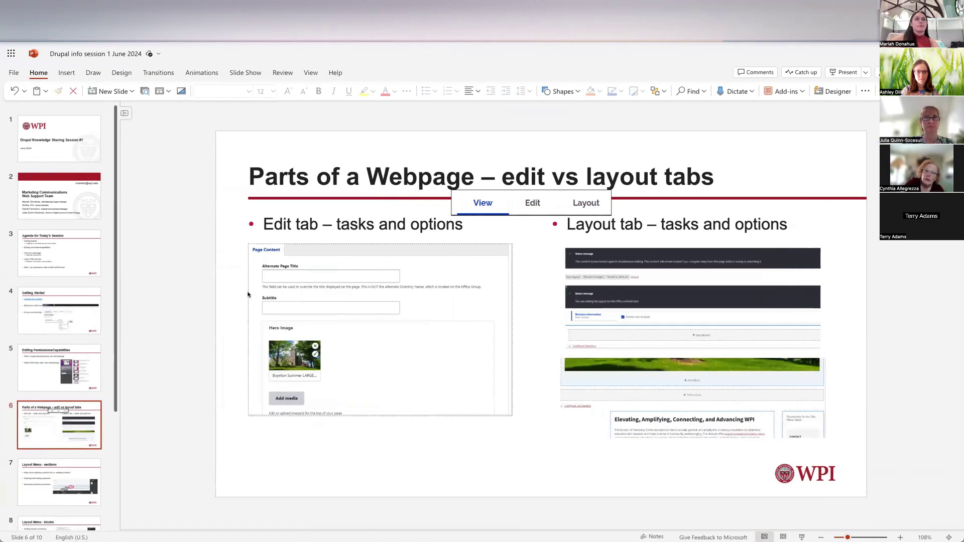
pyautogui.scroll(-2, 66, 359)
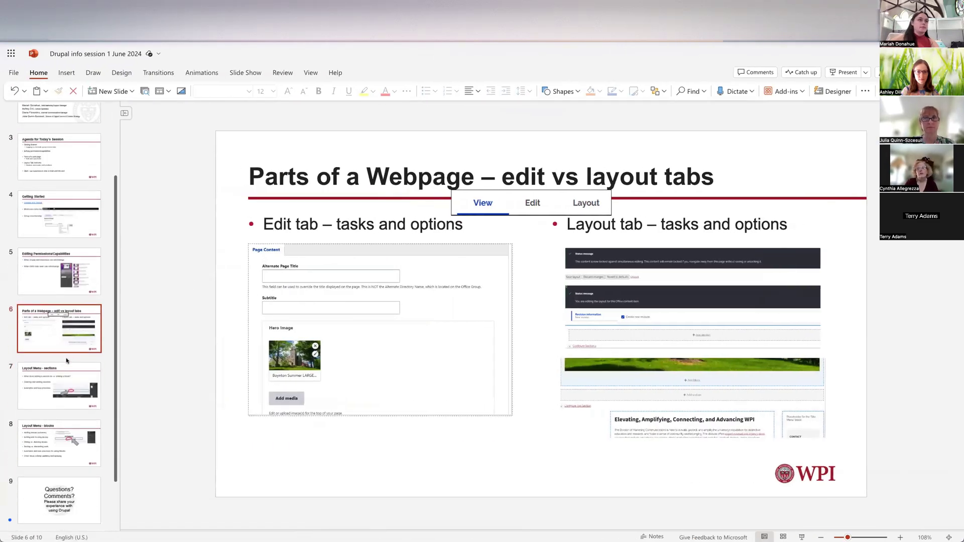
pyautogui.click(68, 396)
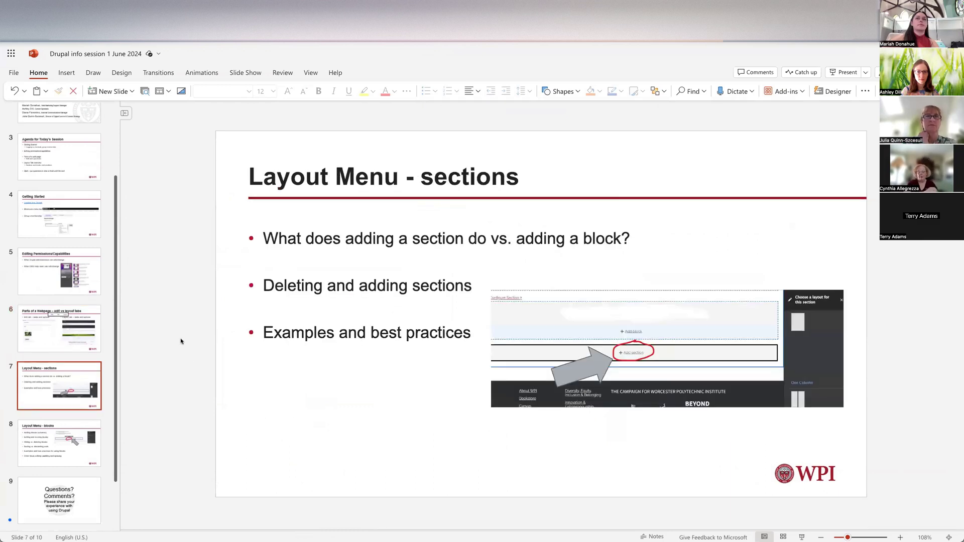
pyautogui.hotkey('alt', 'Tab')
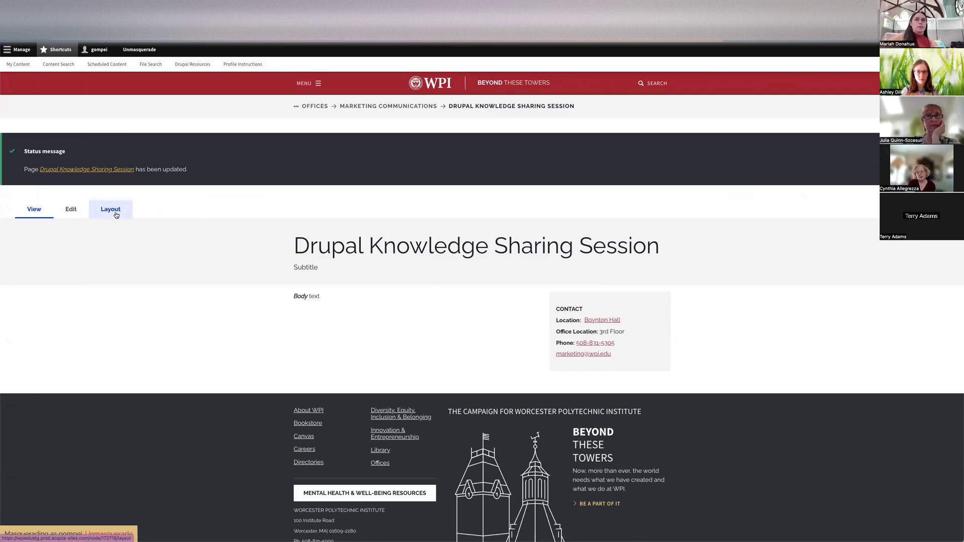
# - Open the layout editor for the Drupal Knowledge Sharing Session page and look over its sections and save options
pyautogui.click(116, 215)
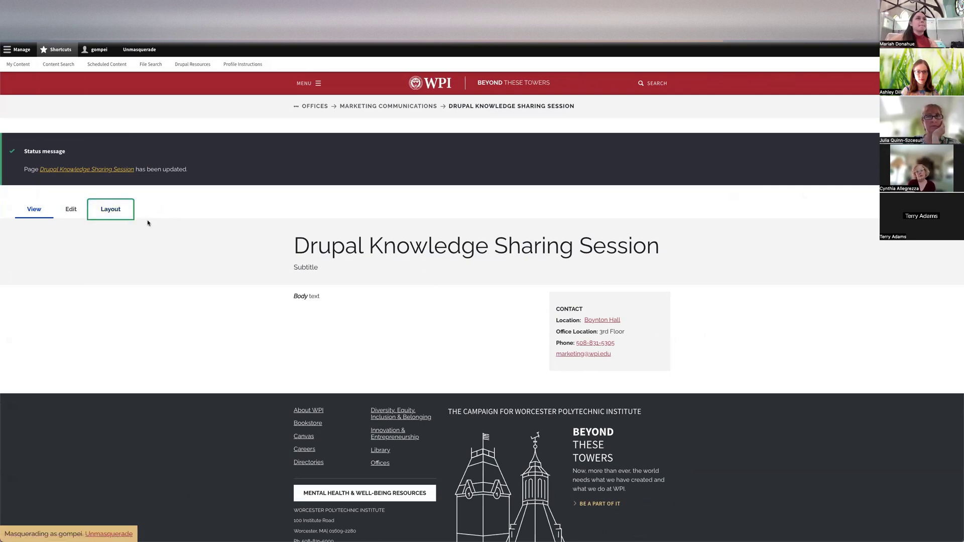
pyautogui.scroll(-2, 205, 295)
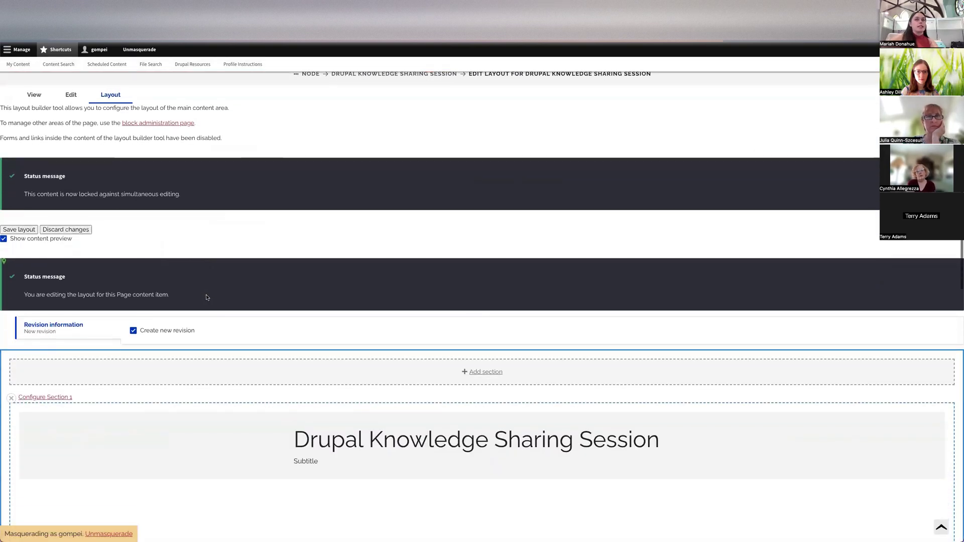
pyautogui.scroll(-3, 206, 295)
pyautogui.scroll(2, 206, 295)
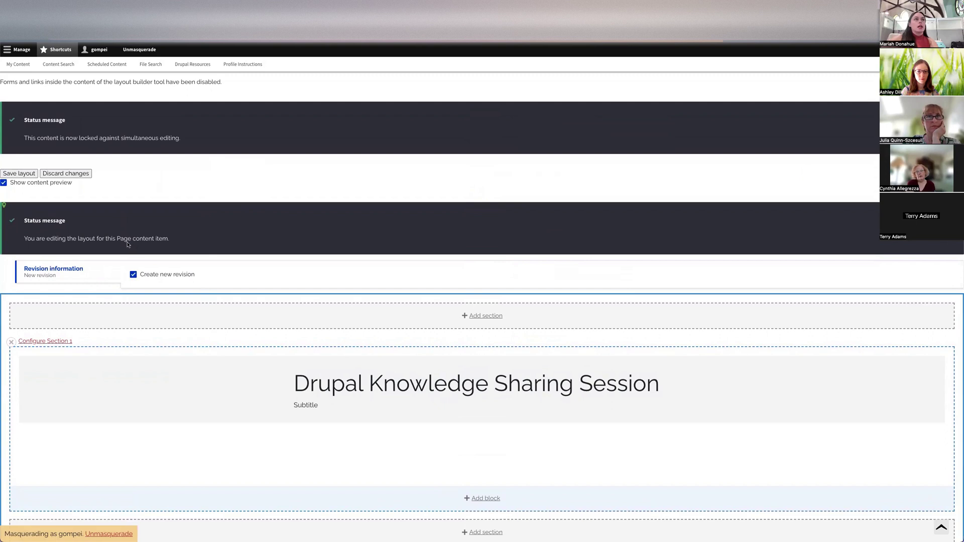
# - Examine the page's layout sections, their blocks, the options for adding blocks and sections, and the layout save and revision options
pyautogui.scroll(1, 156, 211)
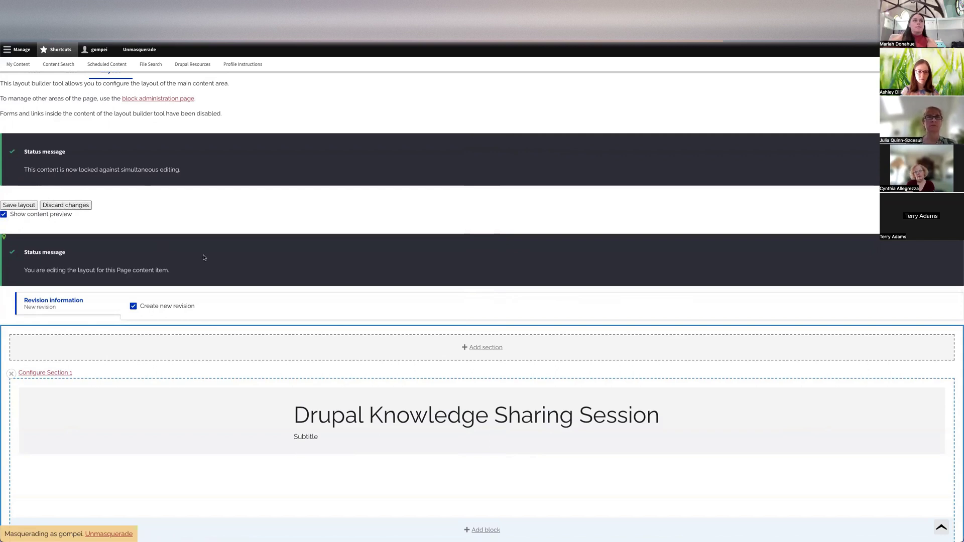
pyautogui.scroll(-3, 205, 257)
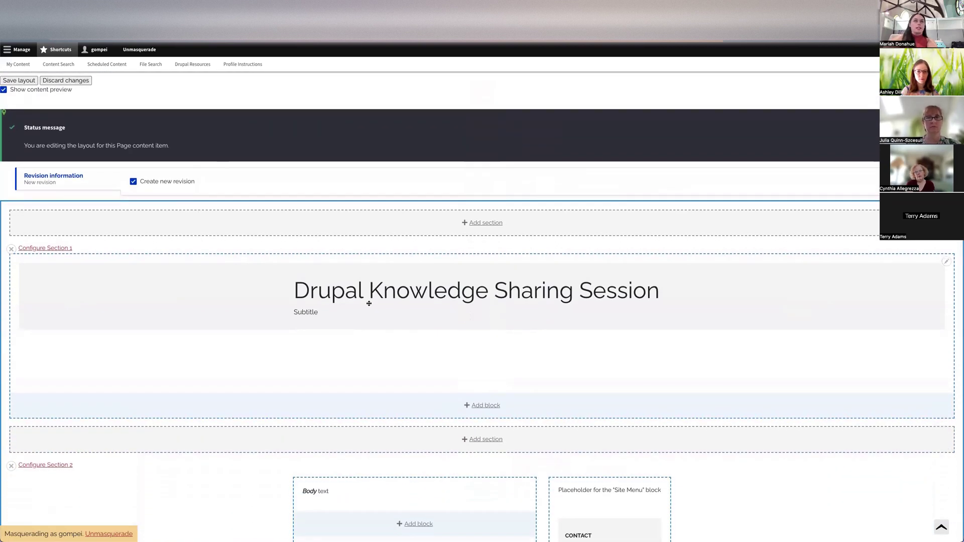
pyautogui.scroll(-3, 368, 303)
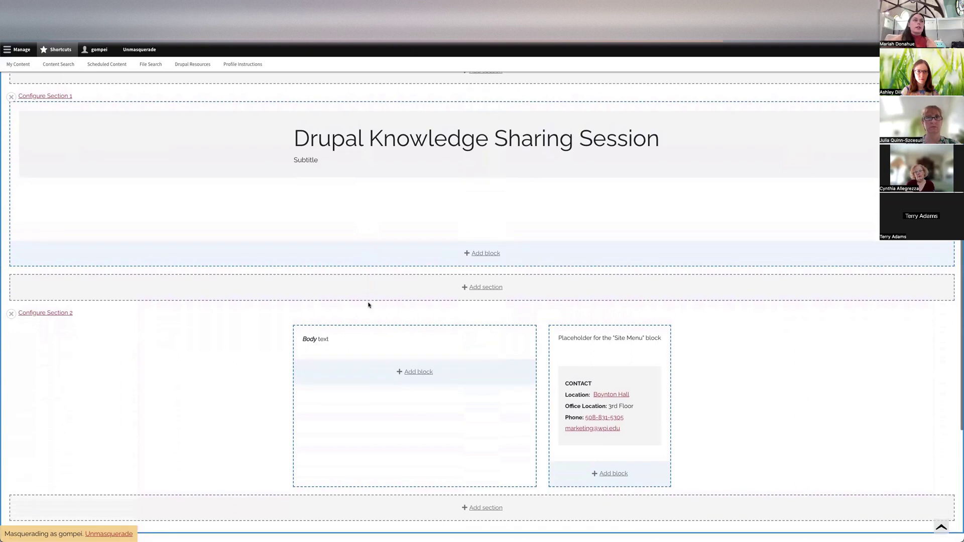
pyautogui.scroll(-2, 369, 305)
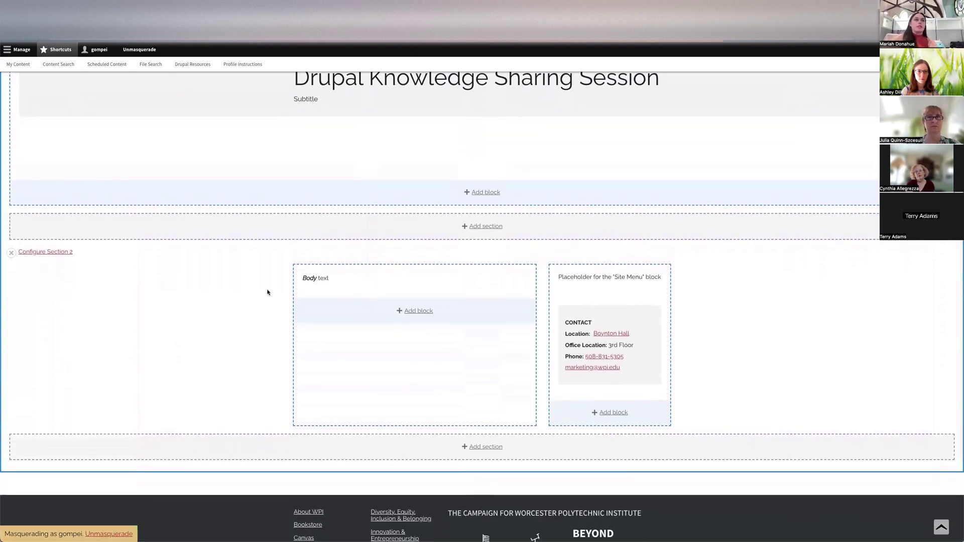
pyautogui.scroll(1, 392, 259)
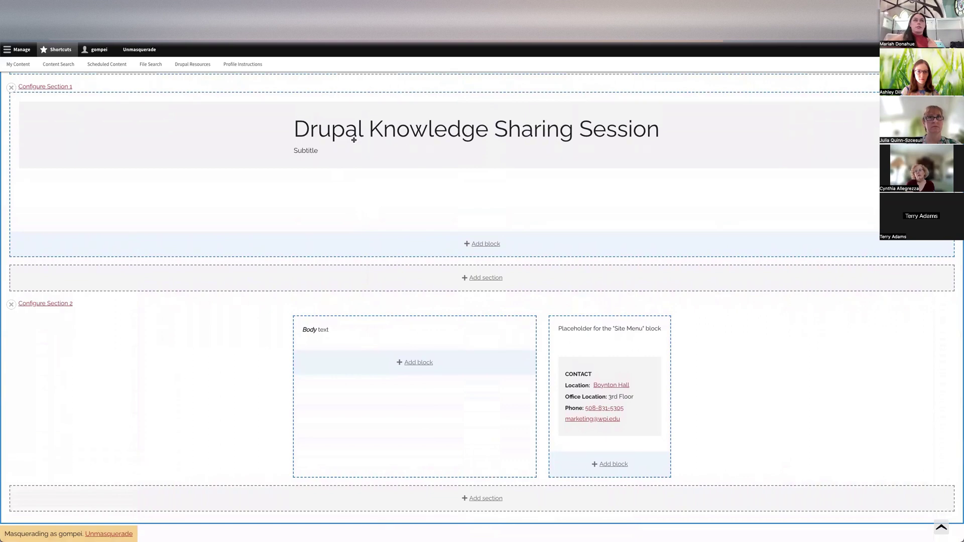
pyautogui.scroll(1, 347, 140)
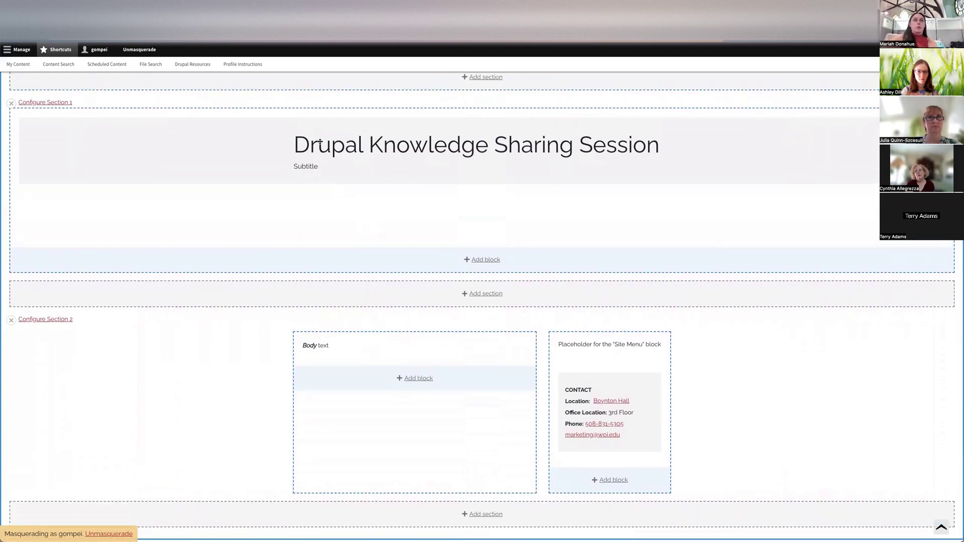
pyautogui.scroll(6, 295, 174)
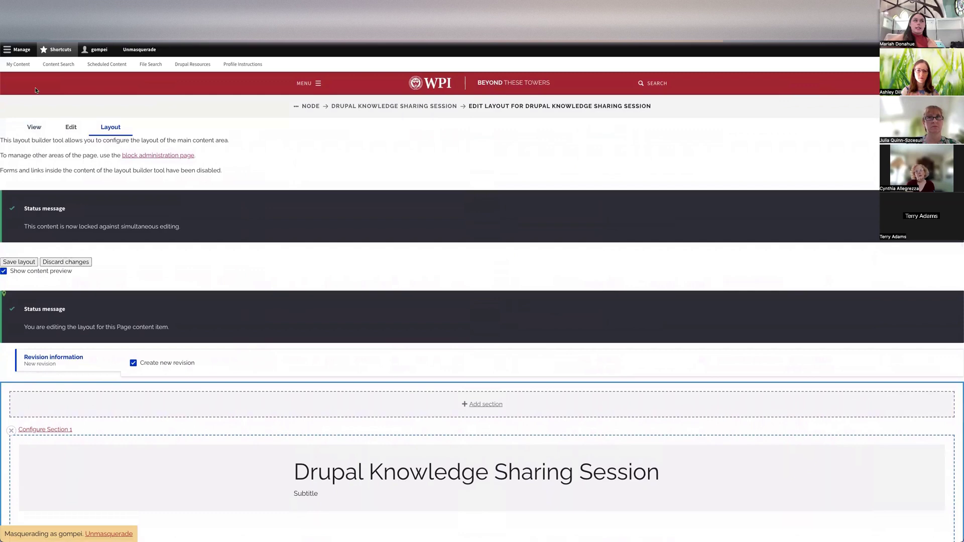
pyautogui.scroll(-15, 228, 310)
pyautogui.scroll(3, 315, 259)
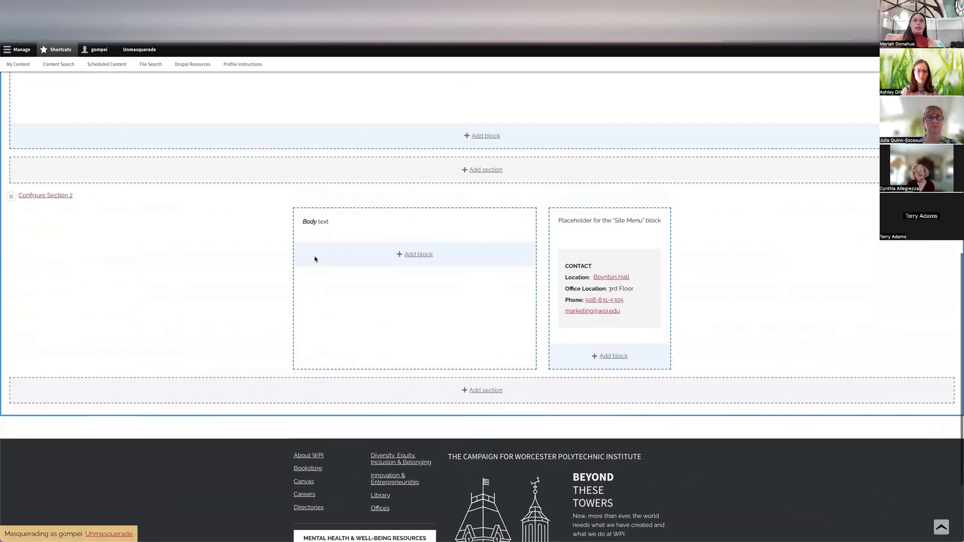
pyautogui.scroll(3, 315, 259)
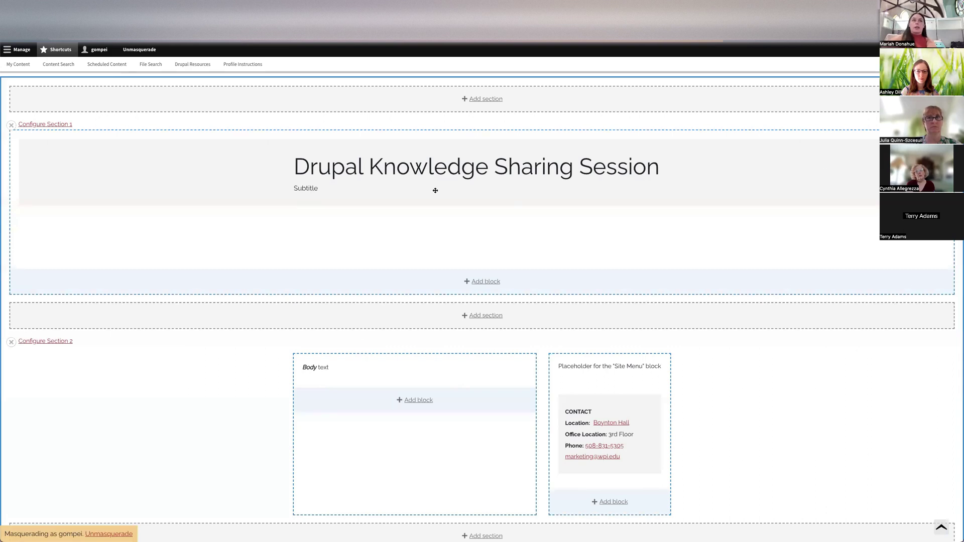
pyautogui.scroll(6, 434, 190)
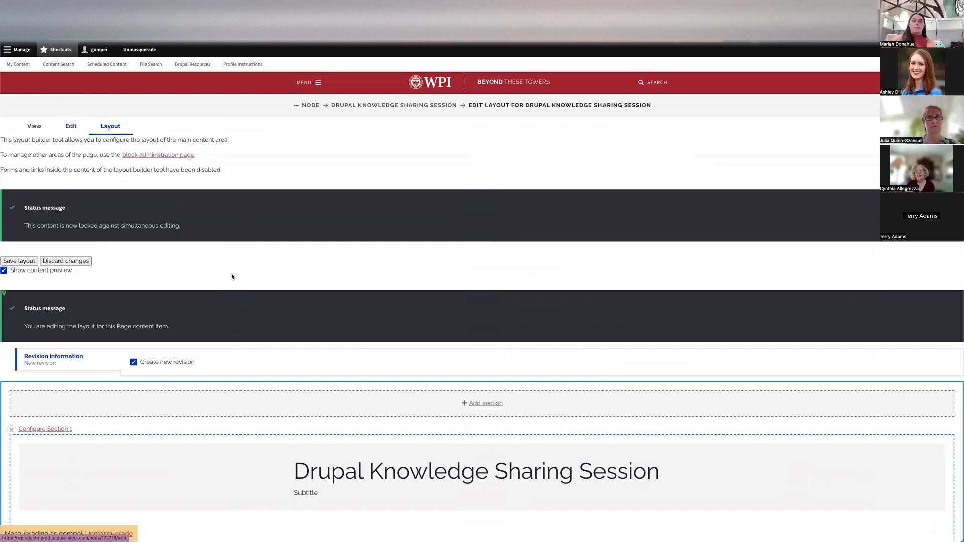
pyautogui.scroll(-7, 232, 276)
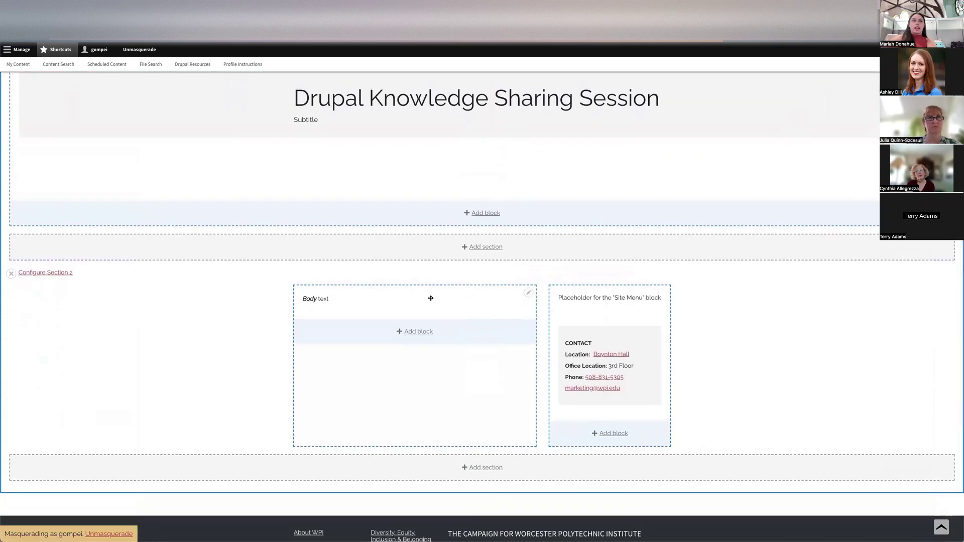
# - Open the configuration of the Body block in Section 2 to inspect its title and label options, and close it
pyautogui.scroll(1, 345, 305)
pyautogui.scroll(2, 301, 322)
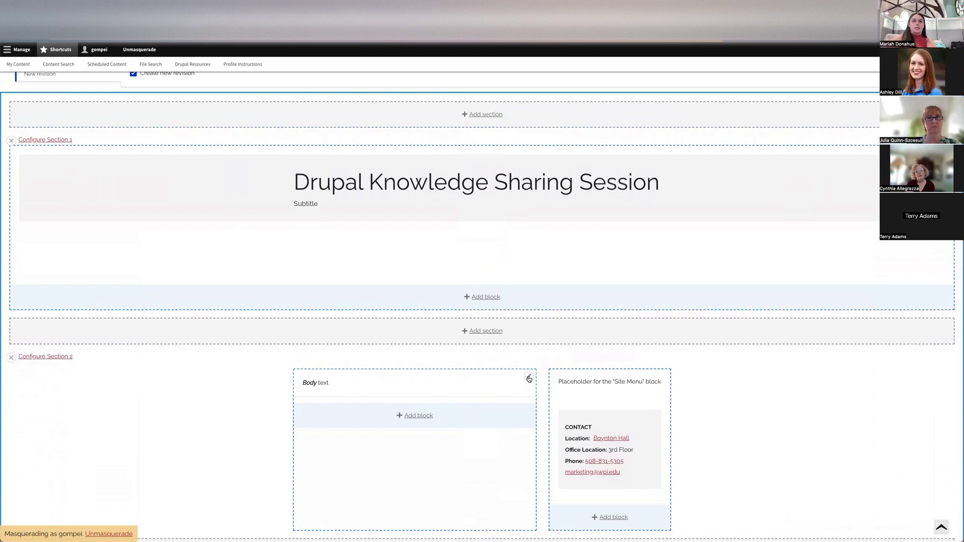
pyautogui.click(529, 378)
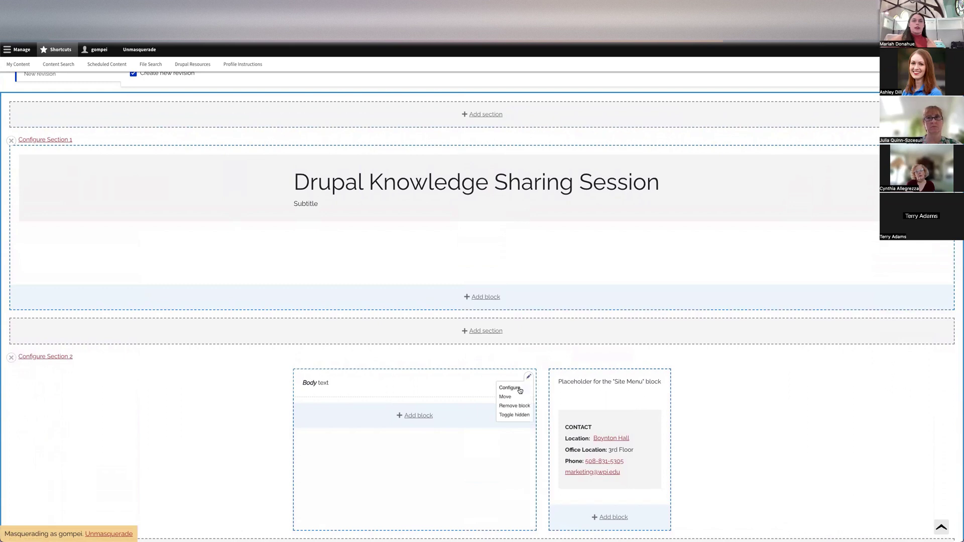
pyautogui.click(519, 389)
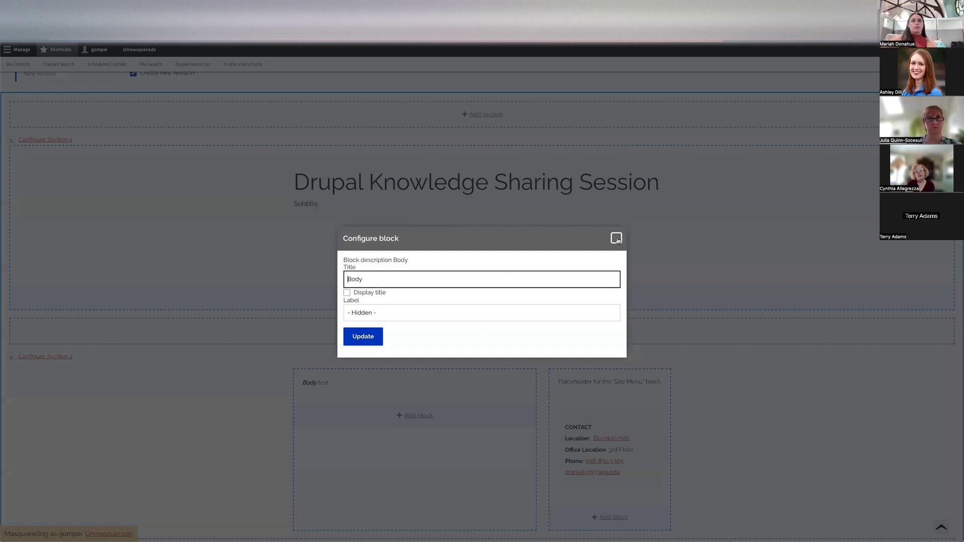
pyautogui.click(363, 336)
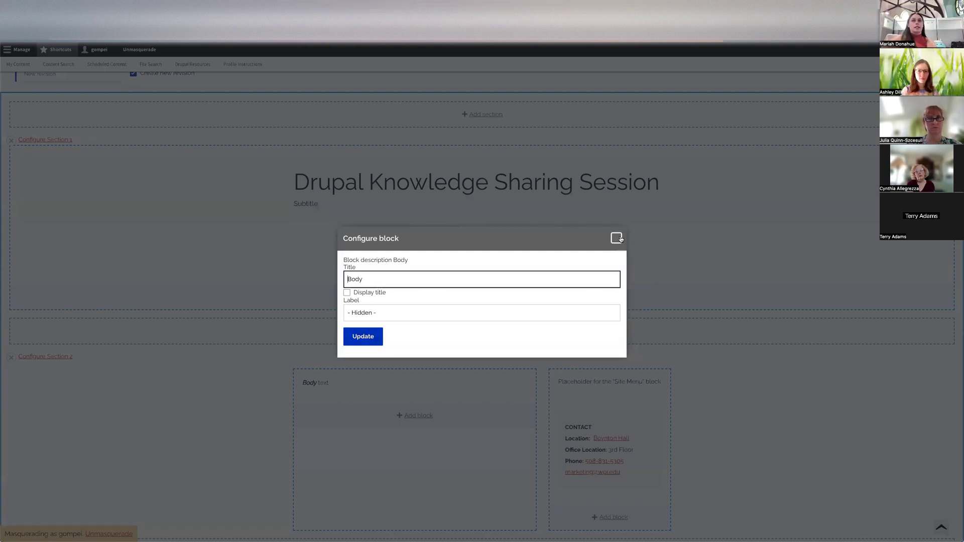
# - Add a one-column section with contained width below Section 2
pyautogui.scroll(5, 399, 254)
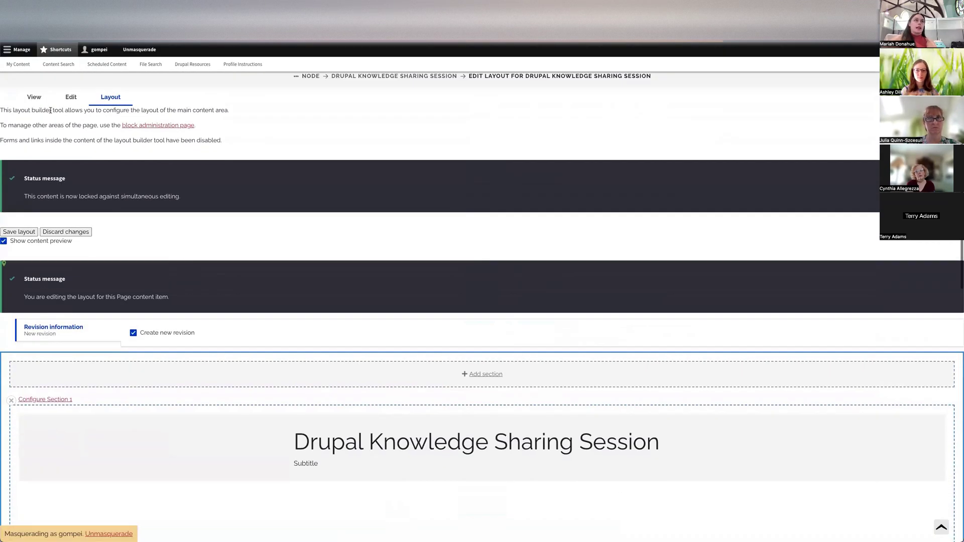
pyautogui.scroll(-10, 246, 364)
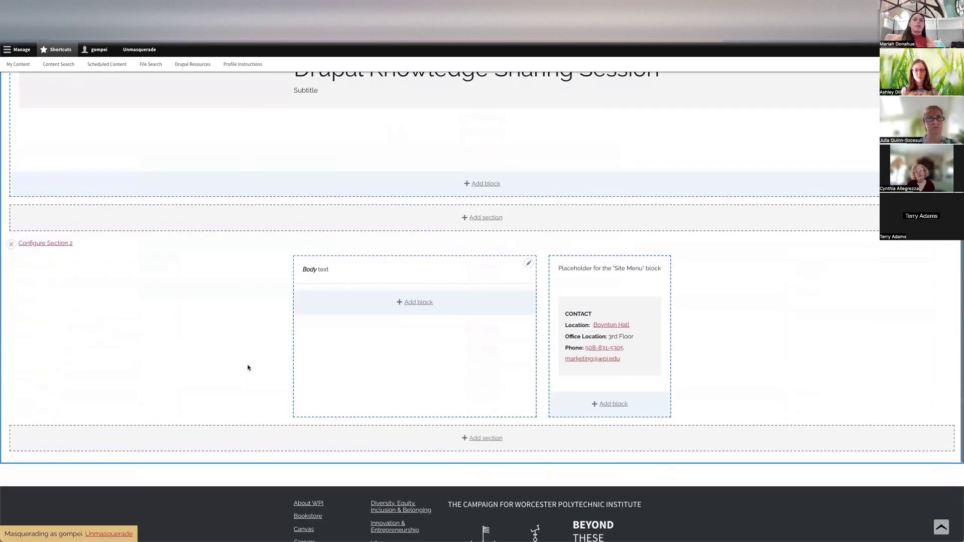
pyautogui.scroll(-1, 204, 293)
pyautogui.scroll(1, 204, 292)
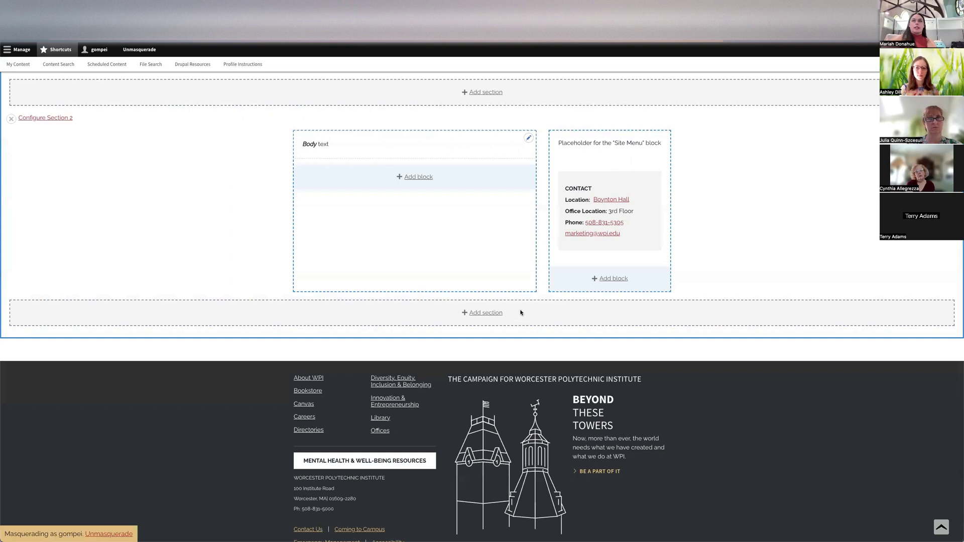
pyautogui.click(477, 313)
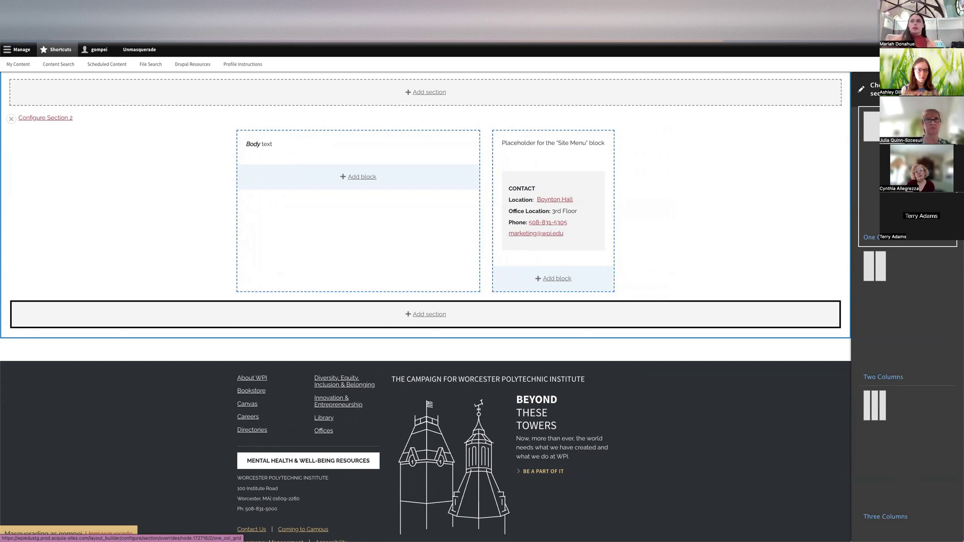
pyautogui.click(879, 127)
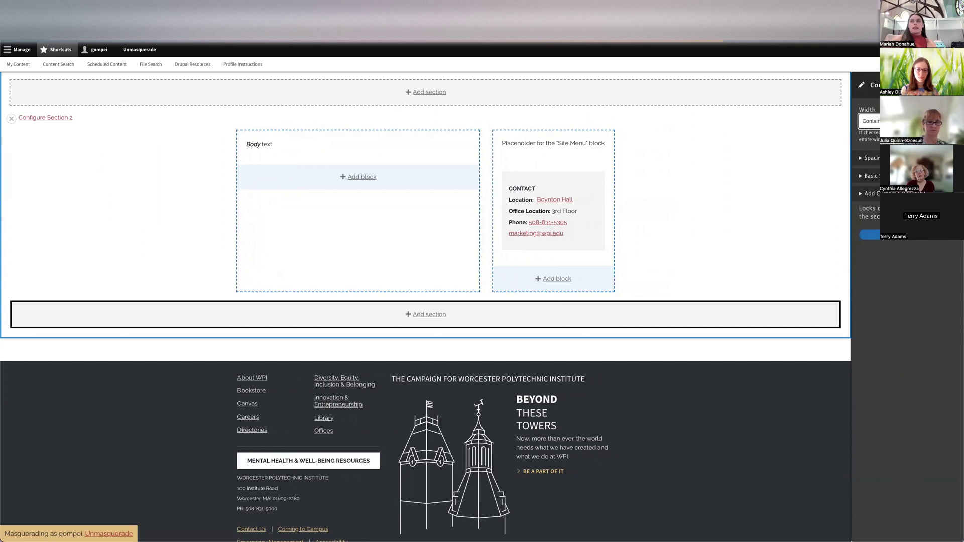
pyautogui.click(869, 121)
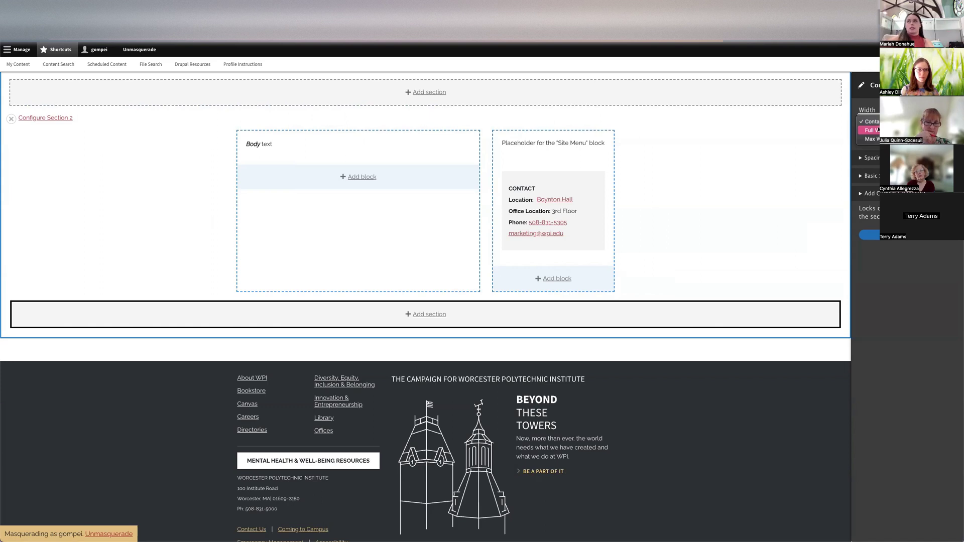
pyautogui.click(874, 122)
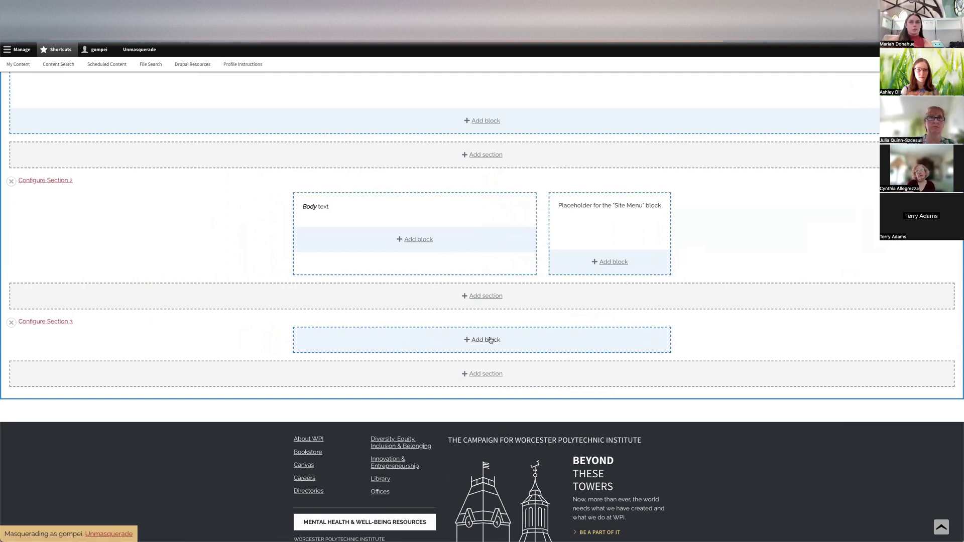
# - Start creating a new Body Text block in the empty Section 3
pyautogui.scroll(-1, 432, 338)
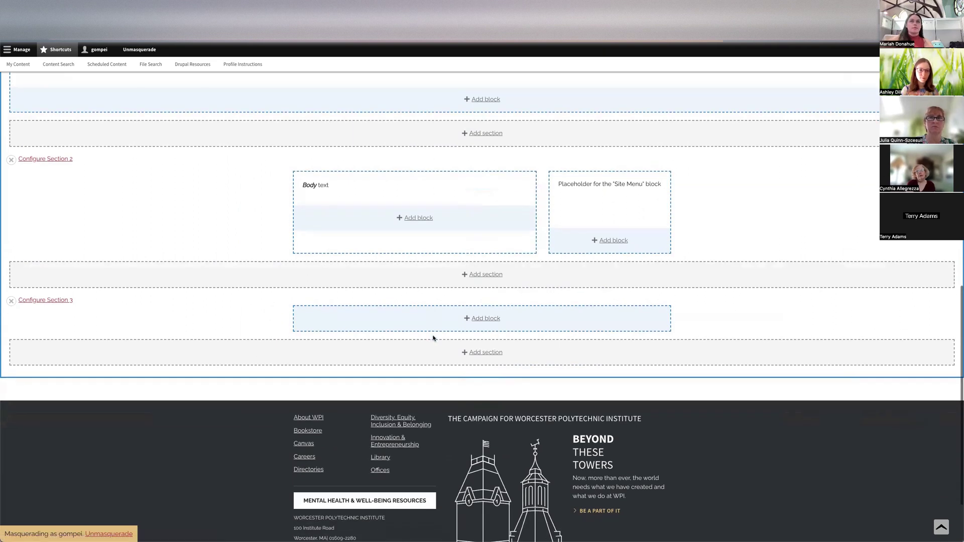
pyautogui.scroll(-1, 432, 336)
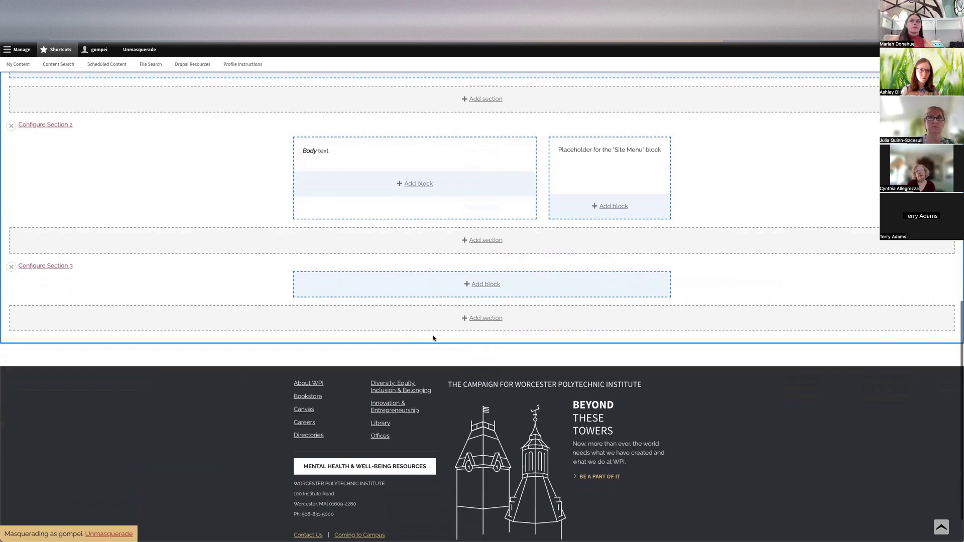
pyautogui.click(472, 285)
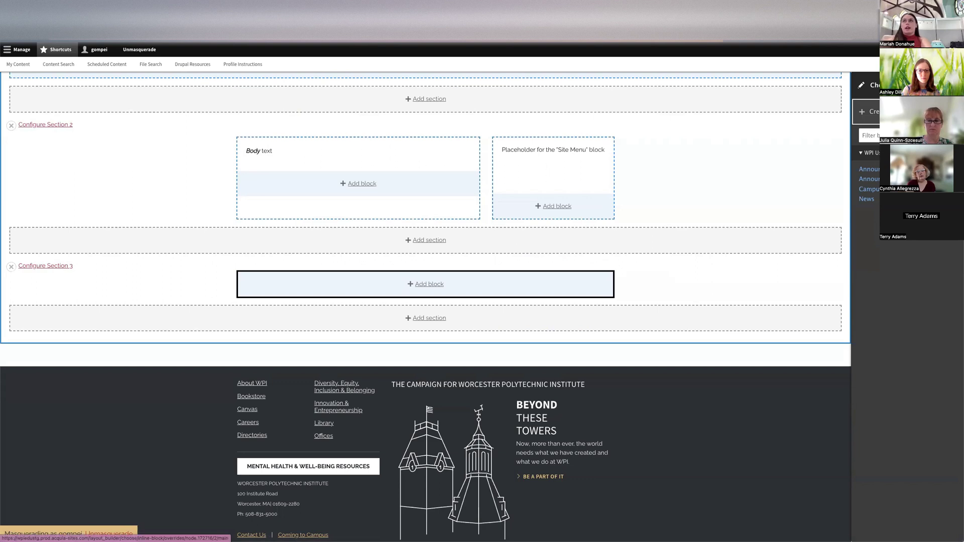
pyautogui.click(870, 115)
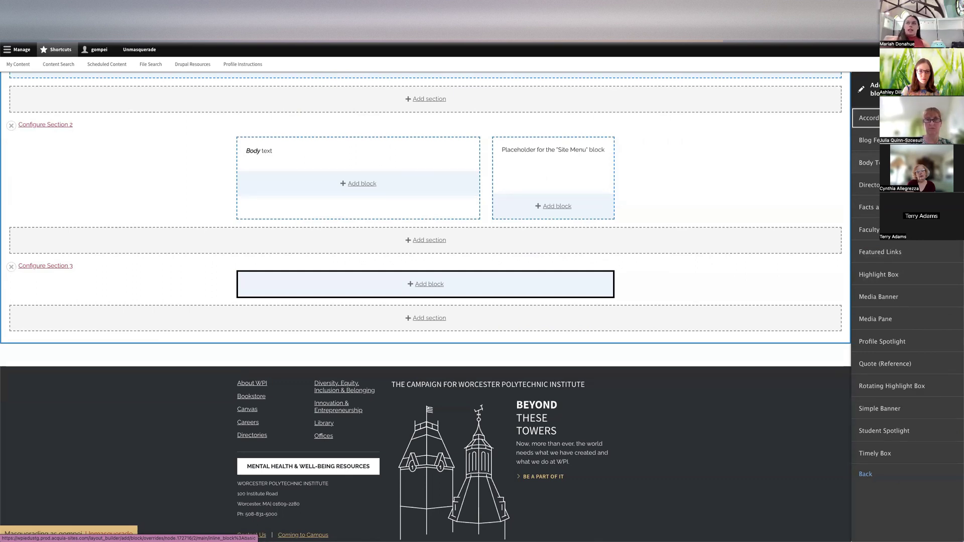
pyautogui.click(868, 163)
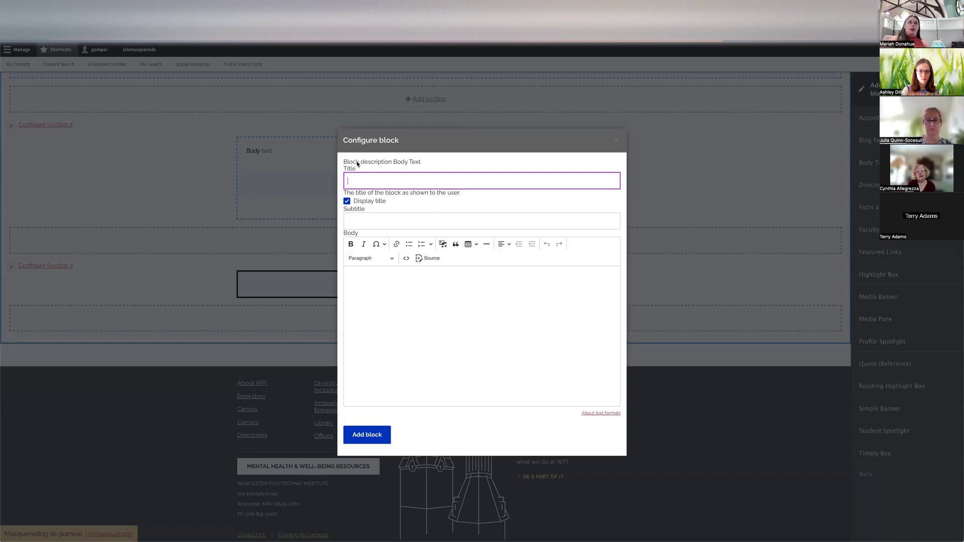
# - Point out the block description and set the new block's title to "Body text block"
pyautogui.moveTo(397, 163); pyautogui.dragTo(426, 164)
pyautogui.click(422, 165)
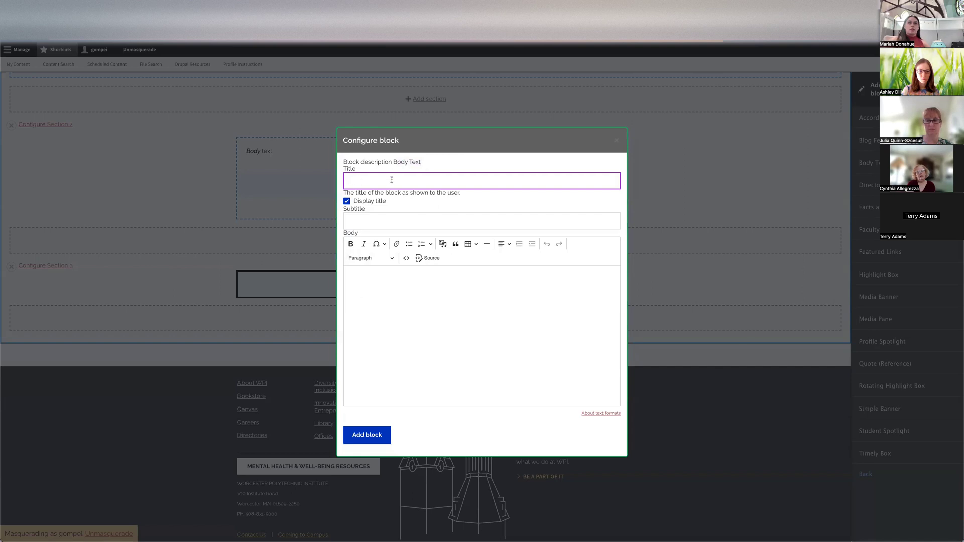
pyautogui.write('Body')
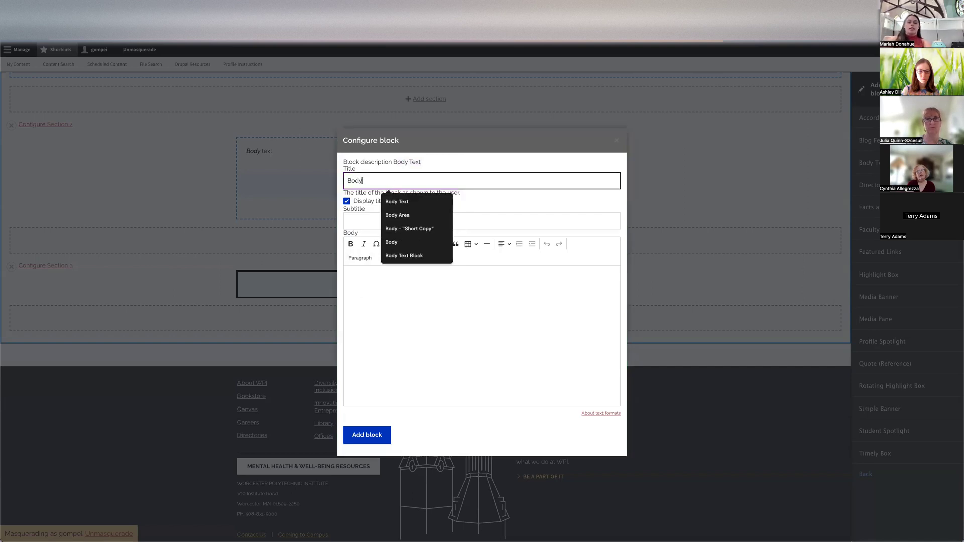
pyautogui.write(' te')
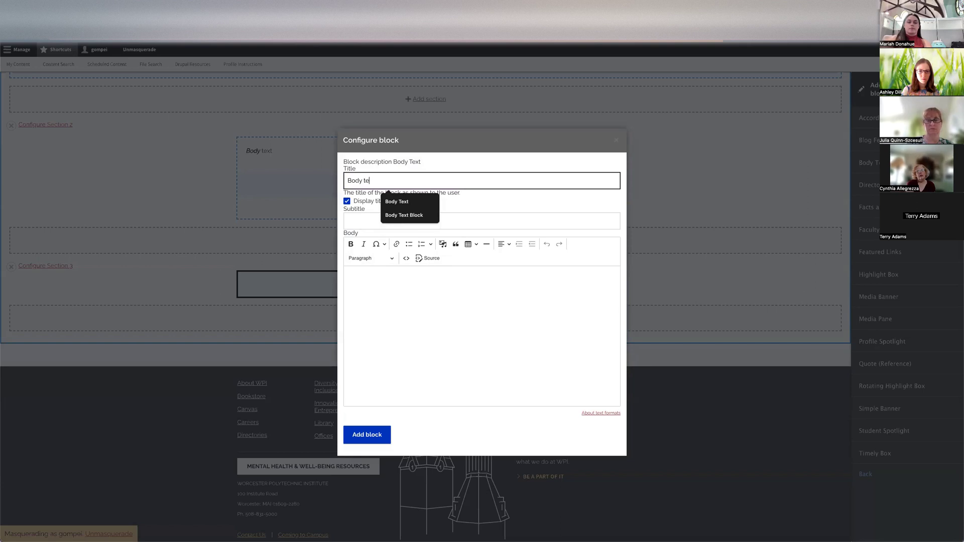
pyautogui.write('xt block')
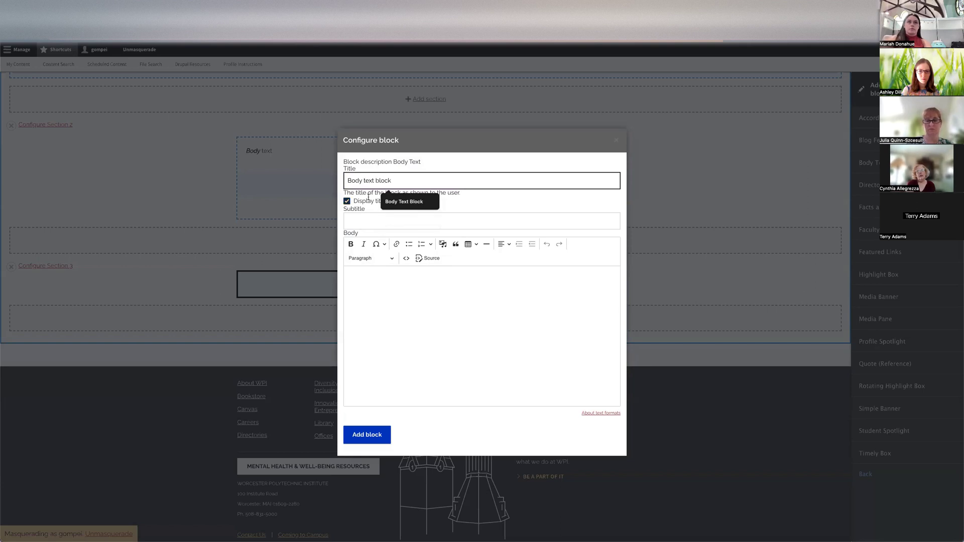
pyautogui.click(450, 203)
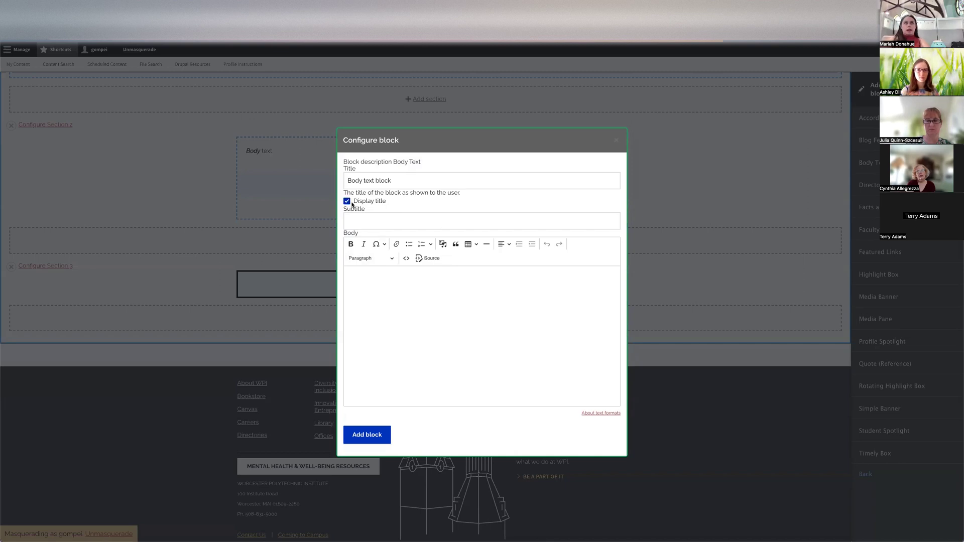
# - Set the block's subtitle to "Subtitle" and enter "Body text text editor" as its body content
pyautogui.click(364, 219)
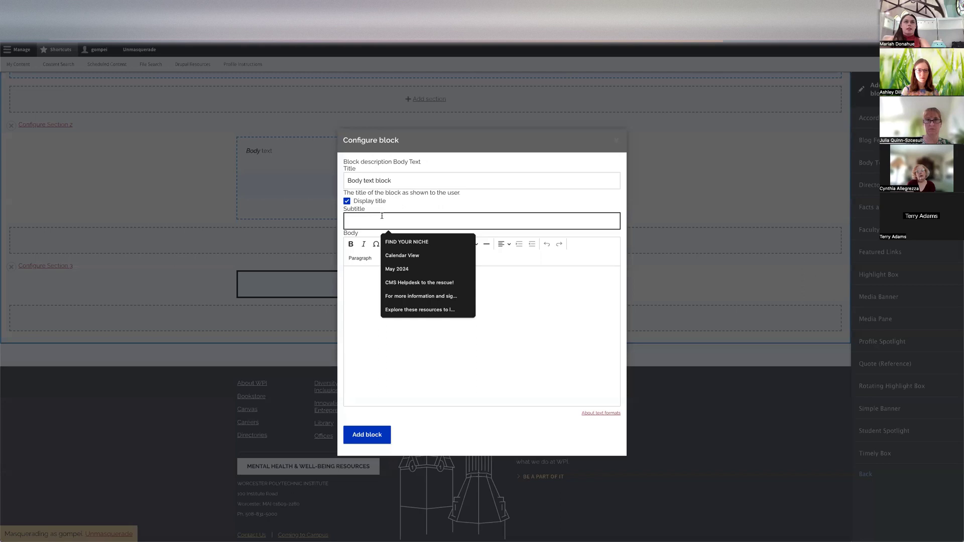
pyautogui.write('Subtitle')
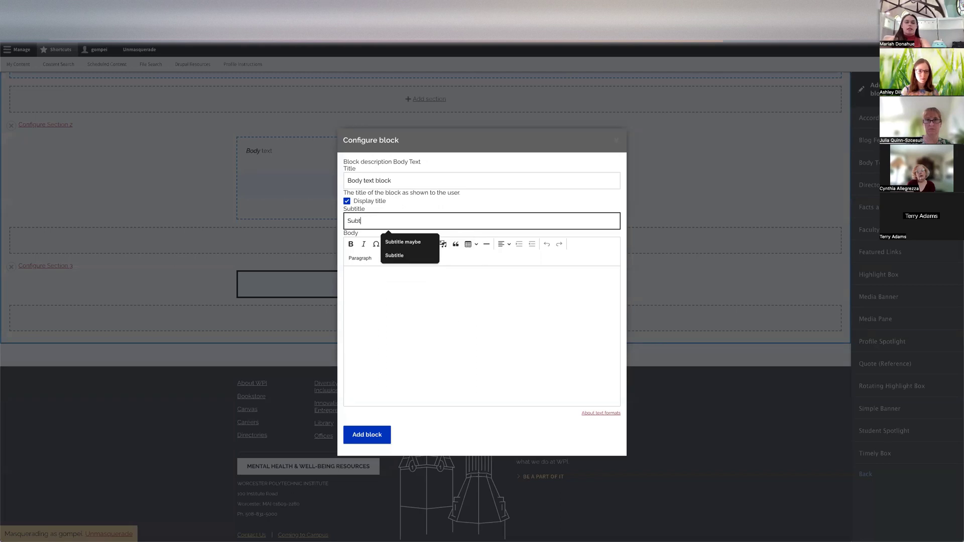
pyautogui.click(389, 302)
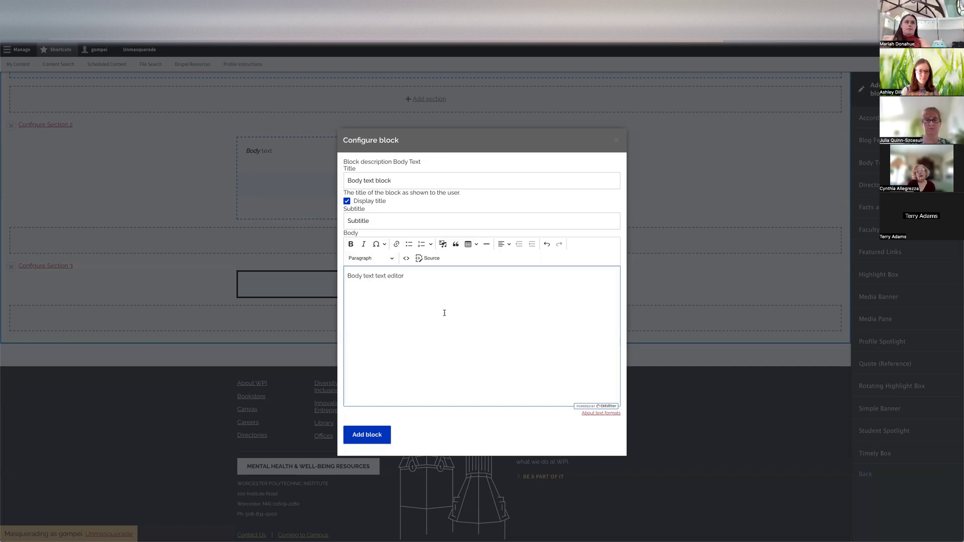
# - Add the configured Body Text block to Section 3 and review how it appears in the layout
pyautogui.click(367, 435)
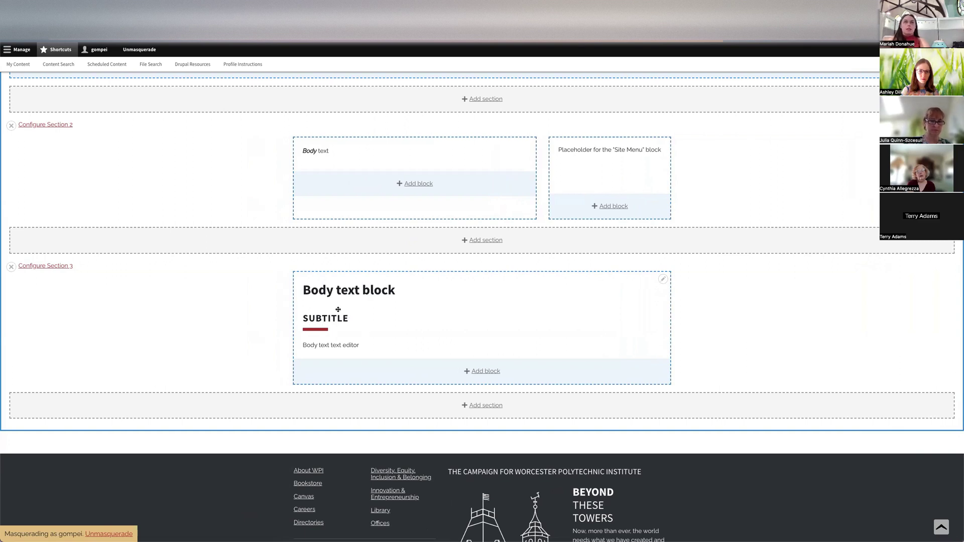
pyautogui.scroll(-2, 413, 318)
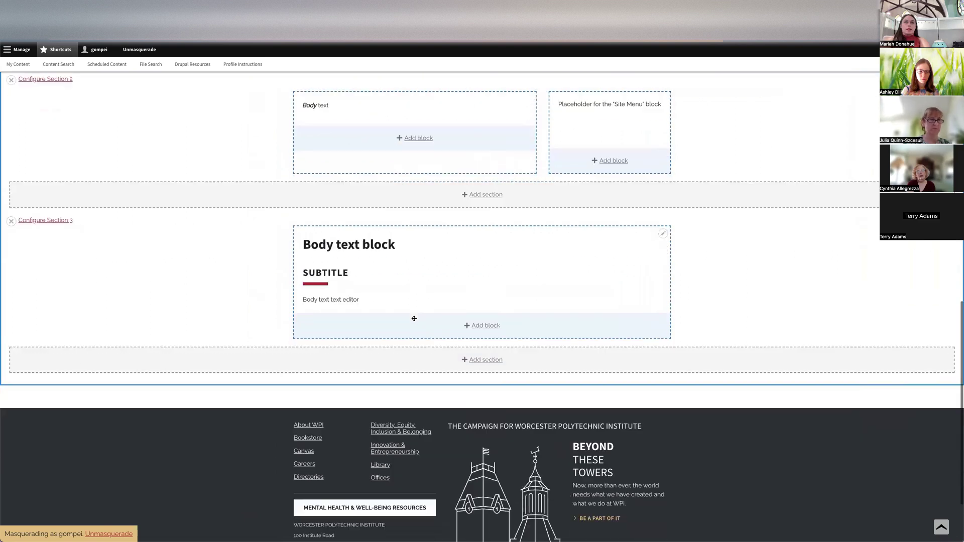
pyautogui.scroll(1, 413, 325)
pyautogui.scroll(1, 414, 321)
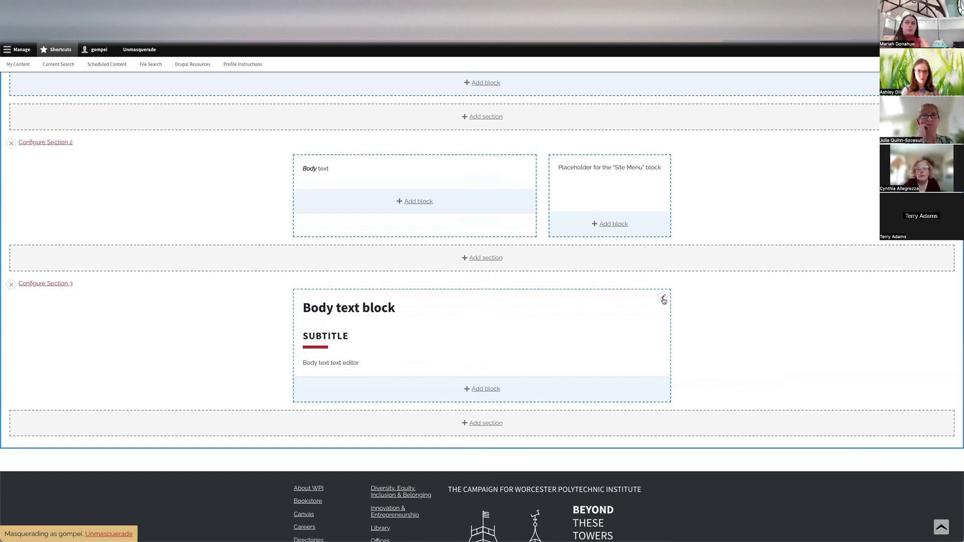
# - Reconfigure the Section 3 body text block so its body reads "Body text text editor changed"
pyautogui.click(662, 299)
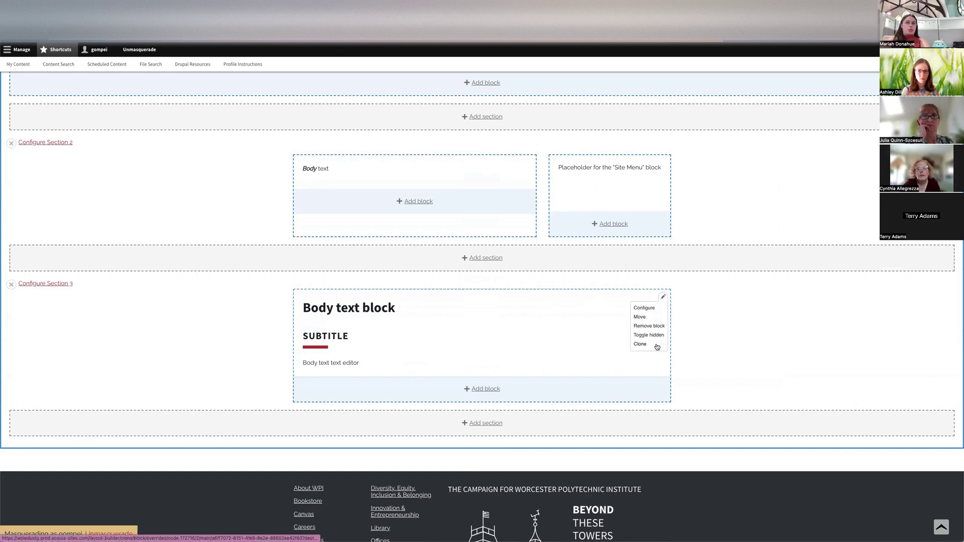
pyautogui.click(645, 308)
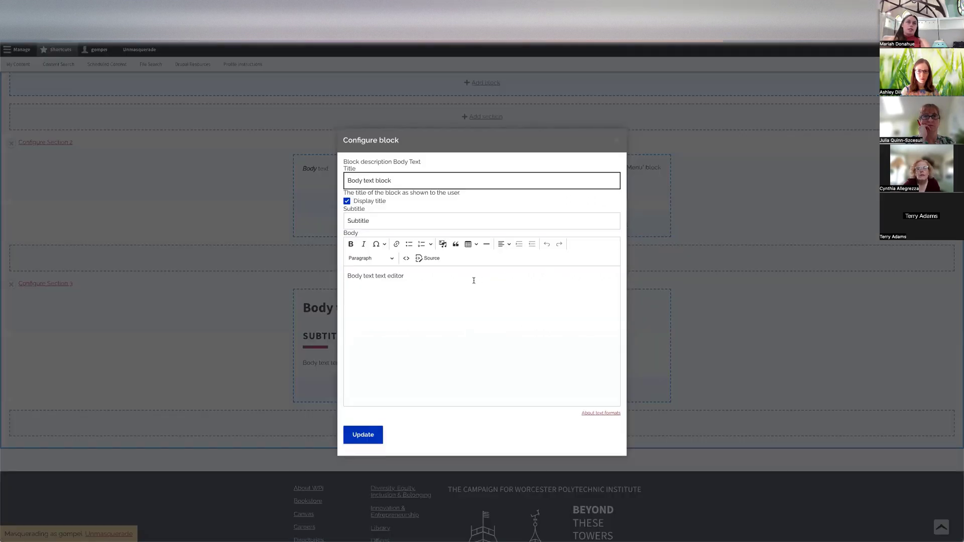
pyautogui.click(473, 280)
pyautogui.write('changed')
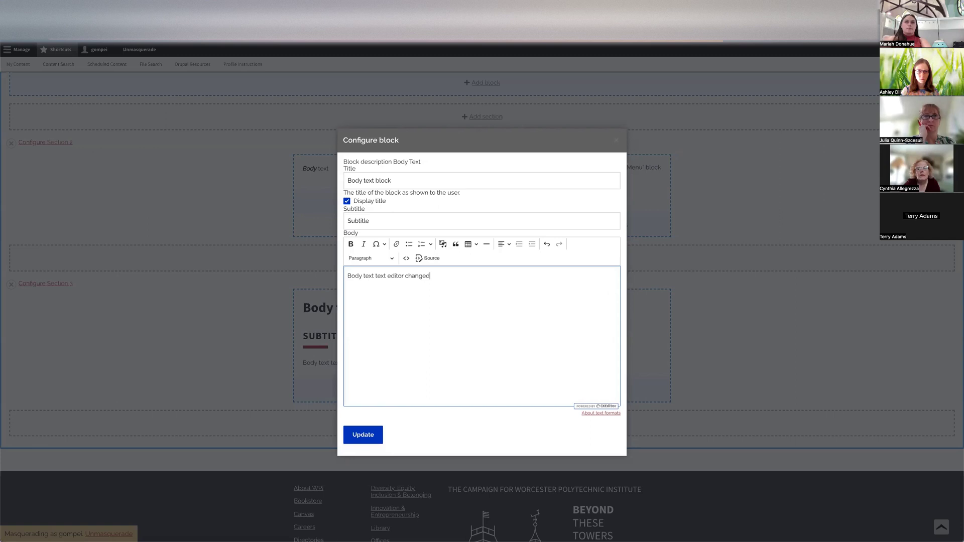
pyautogui.click(369, 436)
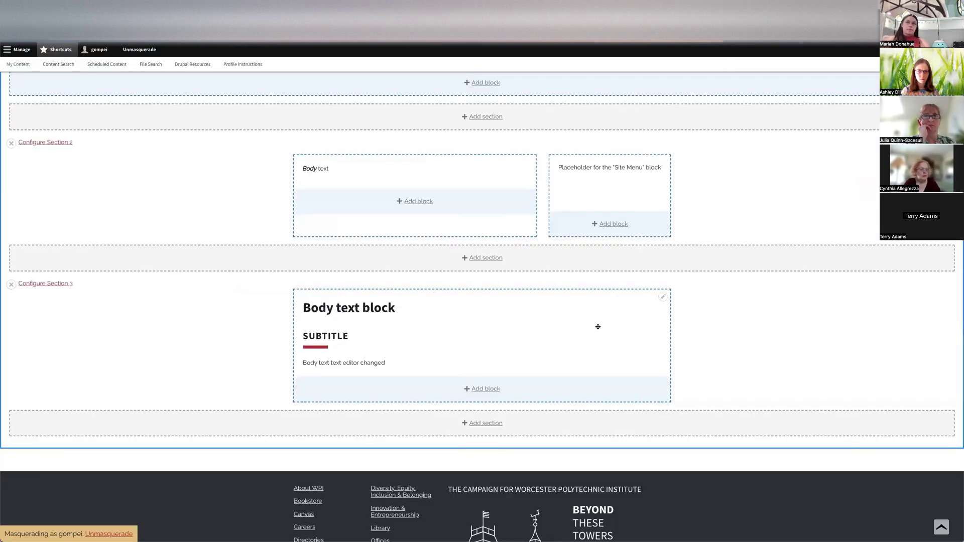
# - Hide the body text block in Section 3 and toggle it back to visible
pyautogui.click(663, 296)
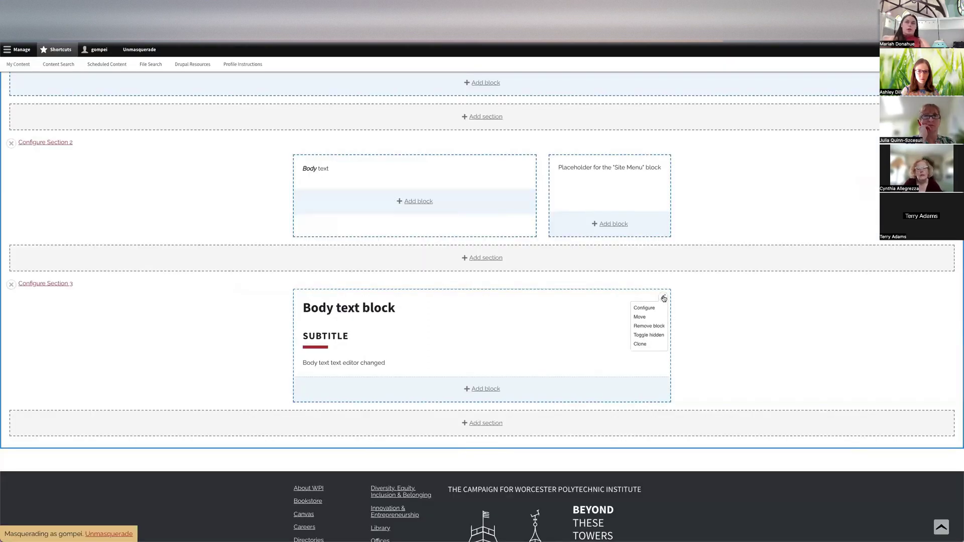
pyautogui.click(650, 335)
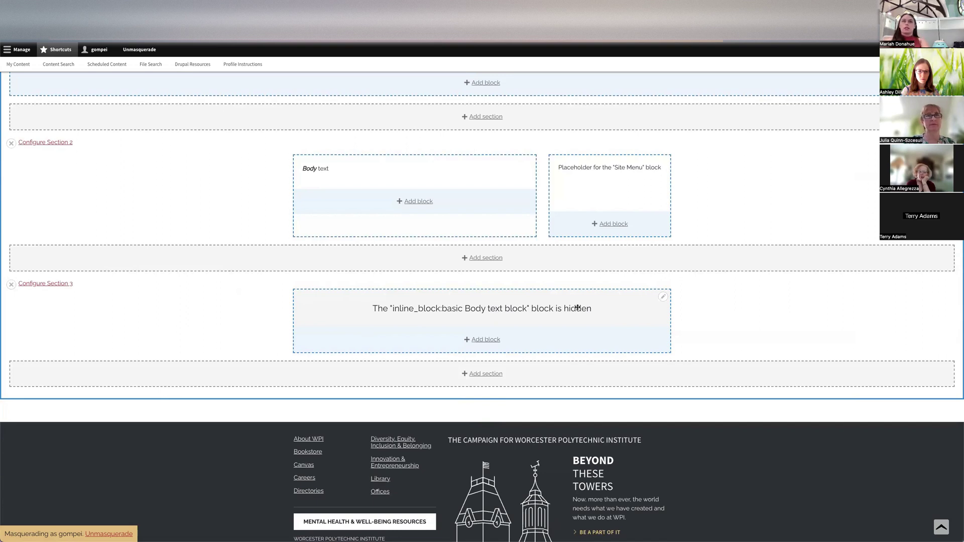
pyautogui.click(664, 300)
pyautogui.click(652, 335)
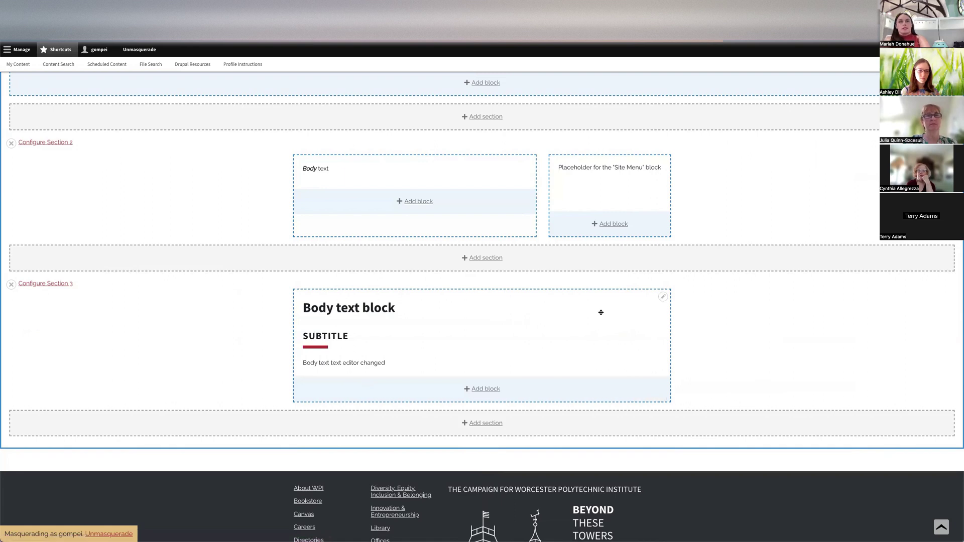
# - Clone the body text block in Section 3 and title the copy "Cloned"
pyautogui.click(663, 300)
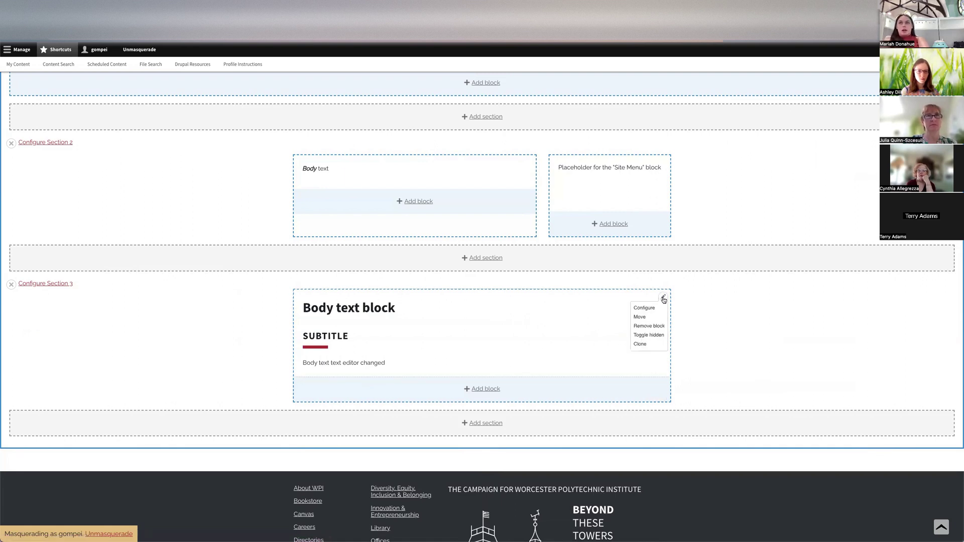
pyautogui.click(642, 345)
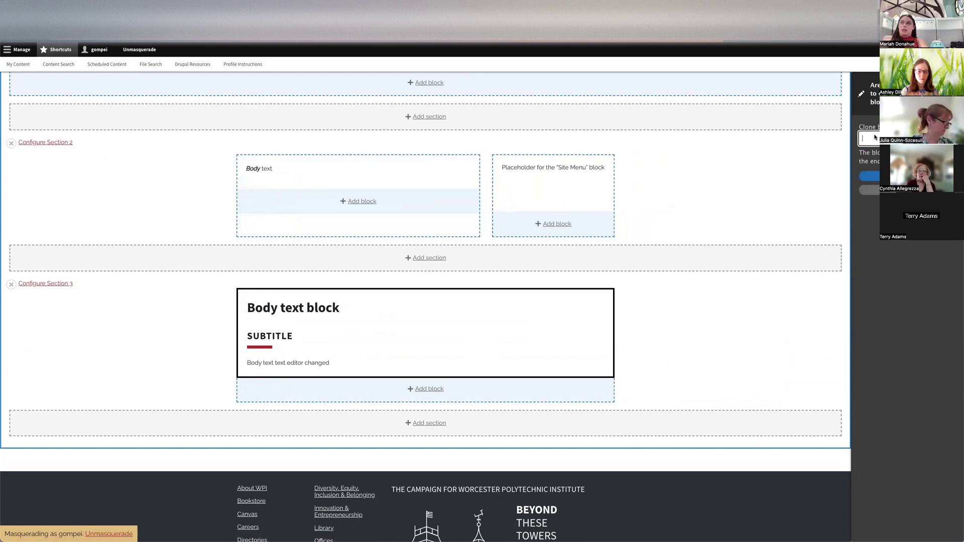
pyautogui.write('Cloned')
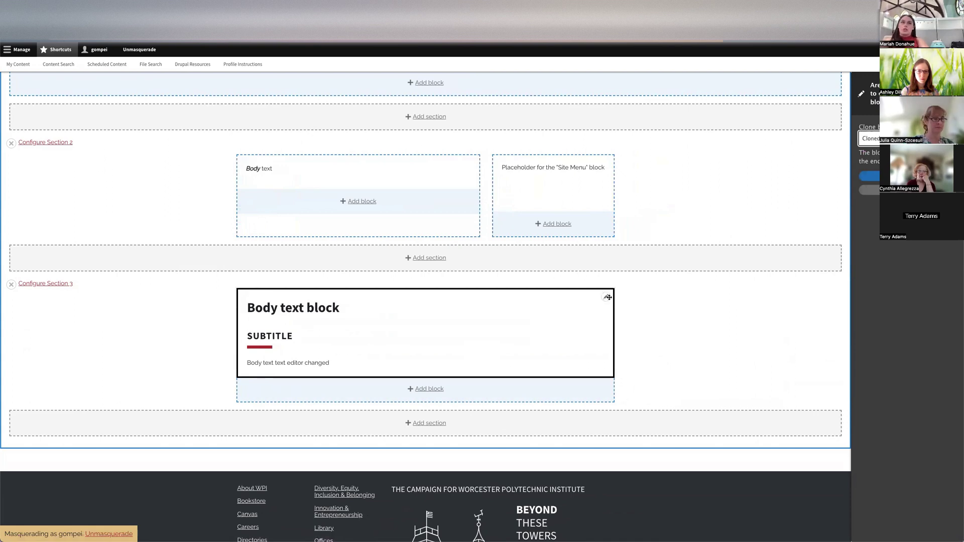
pyautogui.click(869, 176)
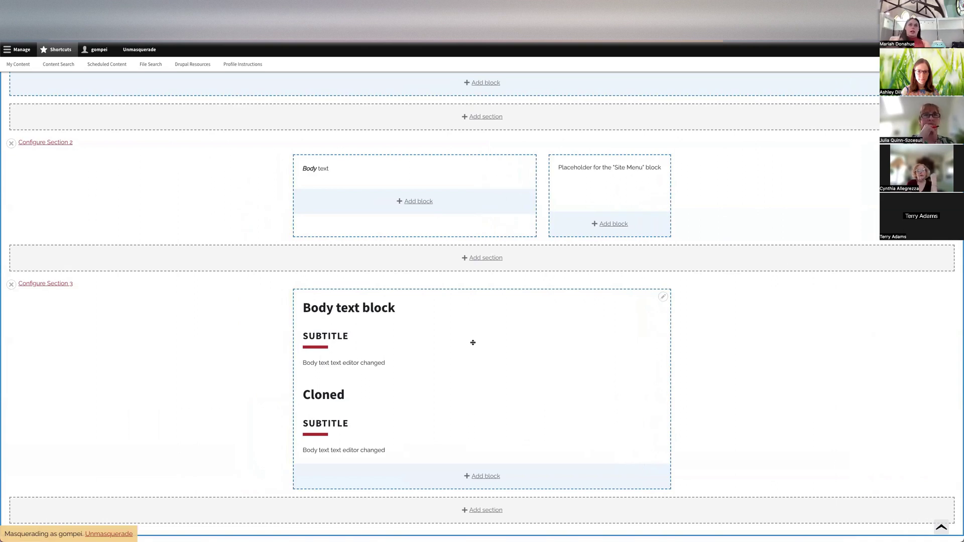
pyautogui.scroll(-3, 451, 289)
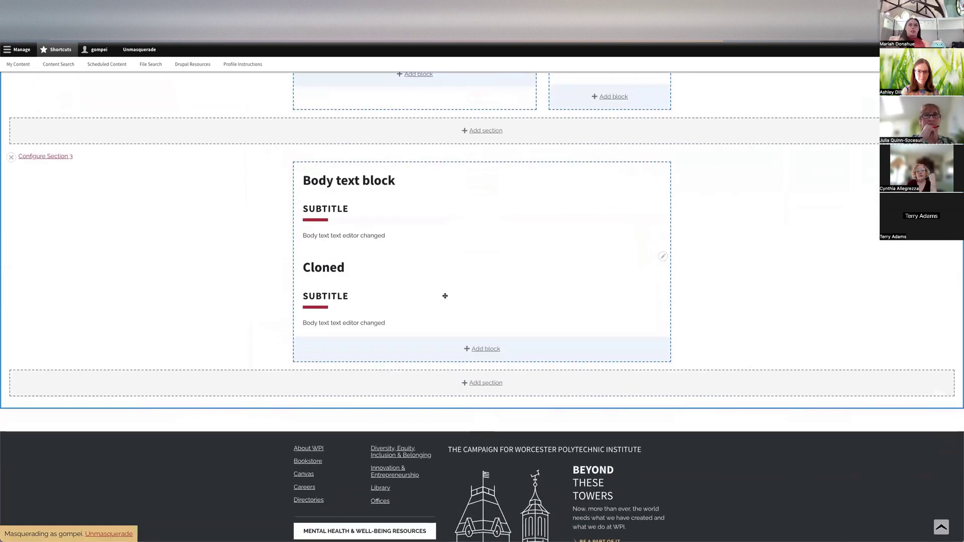
pyautogui.scroll(-1, 447, 296)
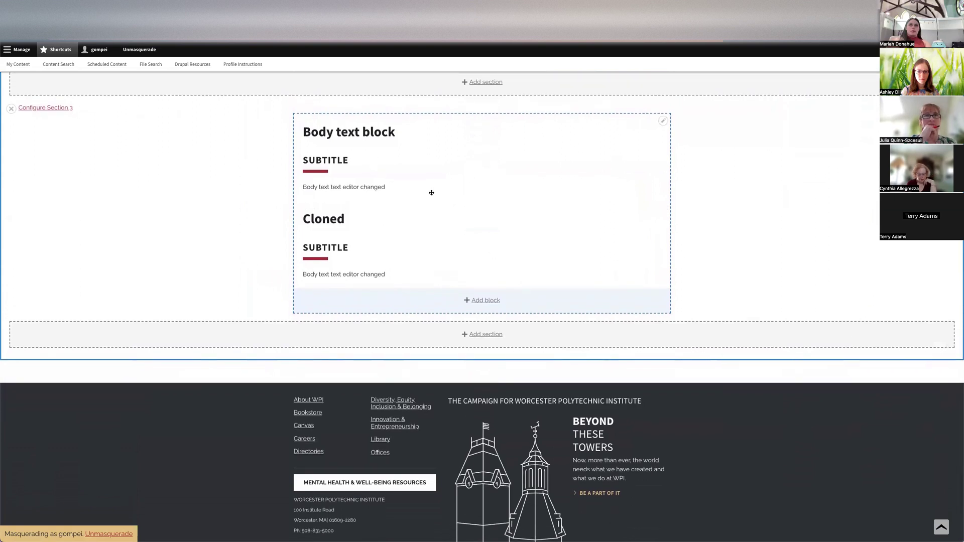
# - Save the page layout and review the two body text blocks on the published page view
pyautogui.scroll(1, 174, 188)
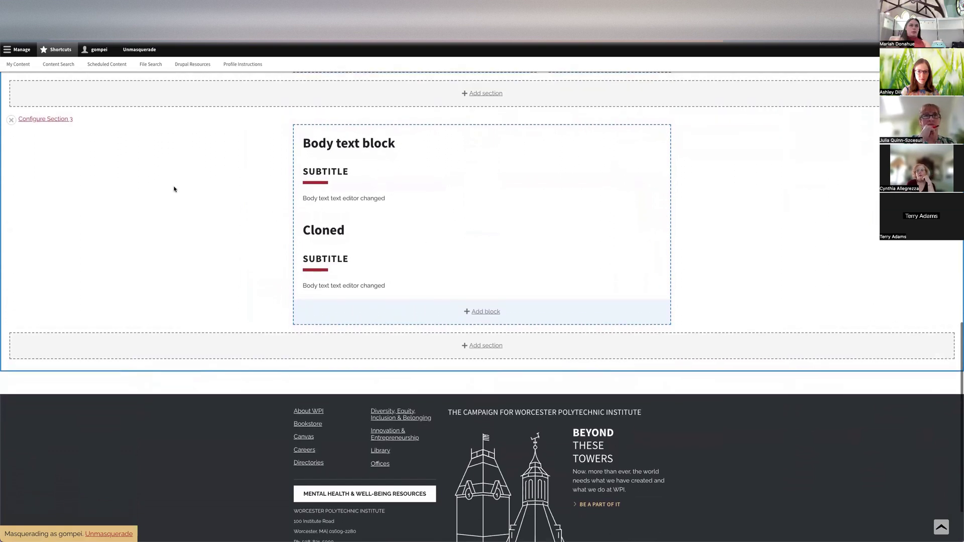
pyautogui.scroll(8, 174, 188)
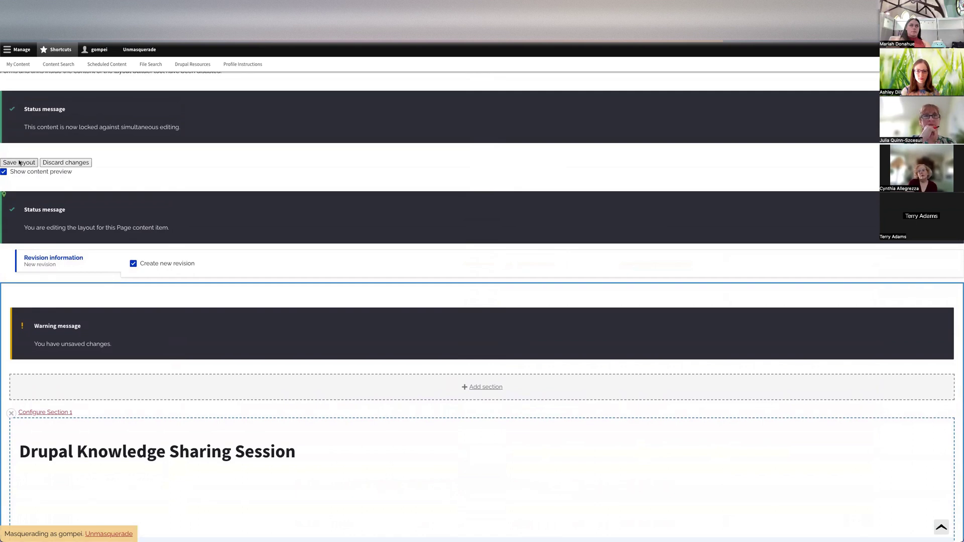
pyautogui.click(19, 162)
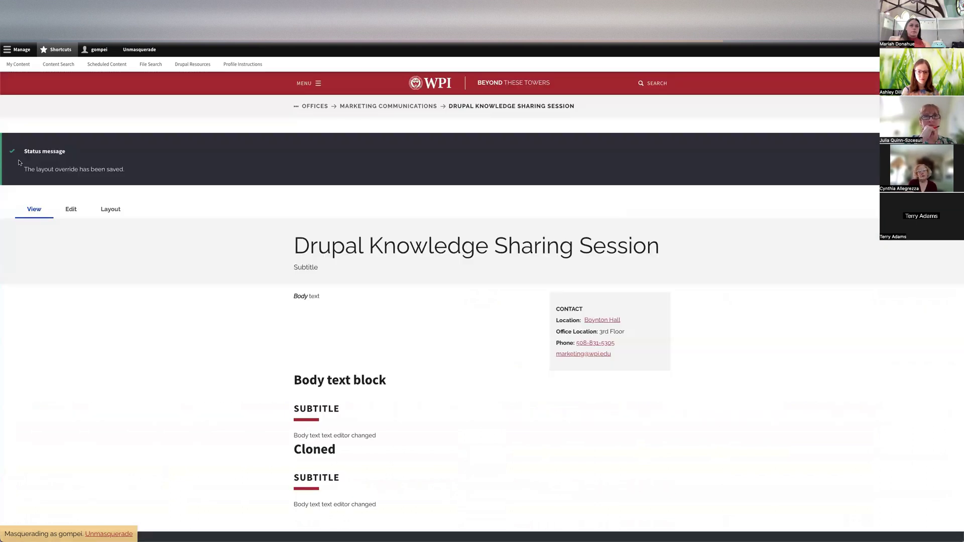
pyautogui.scroll(-2, 275, 318)
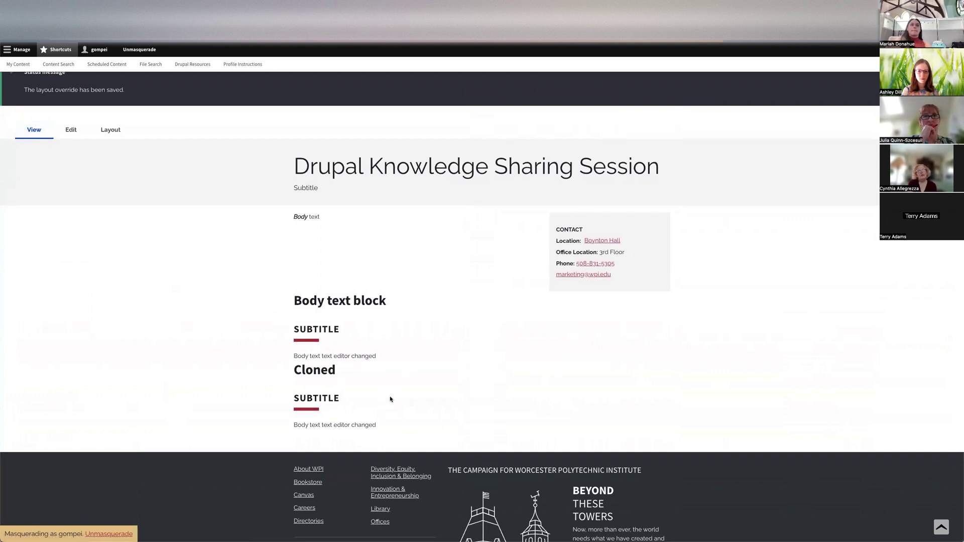
pyautogui.scroll(-1, 303, 362)
pyautogui.scroll(2, 184, 238)
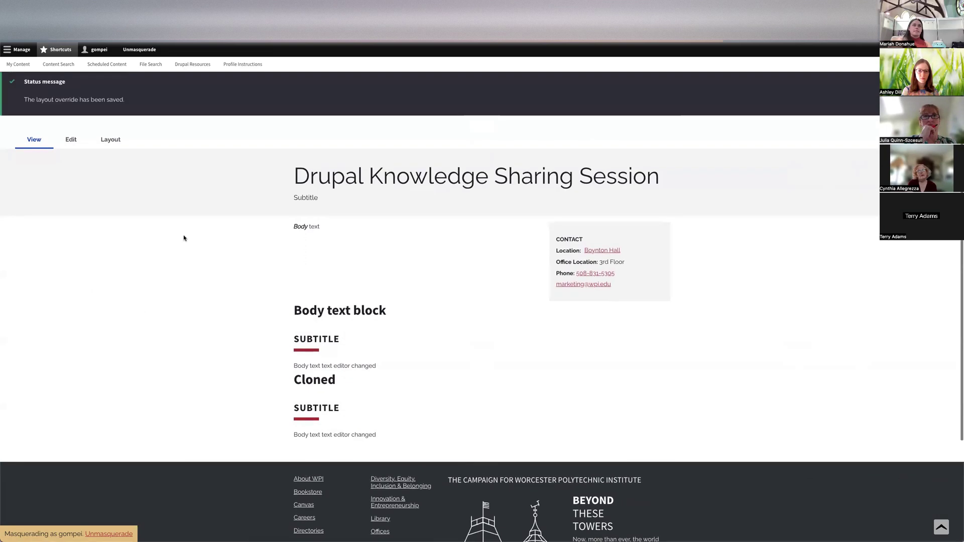
pyautogui.scroll(2, 181, 235)
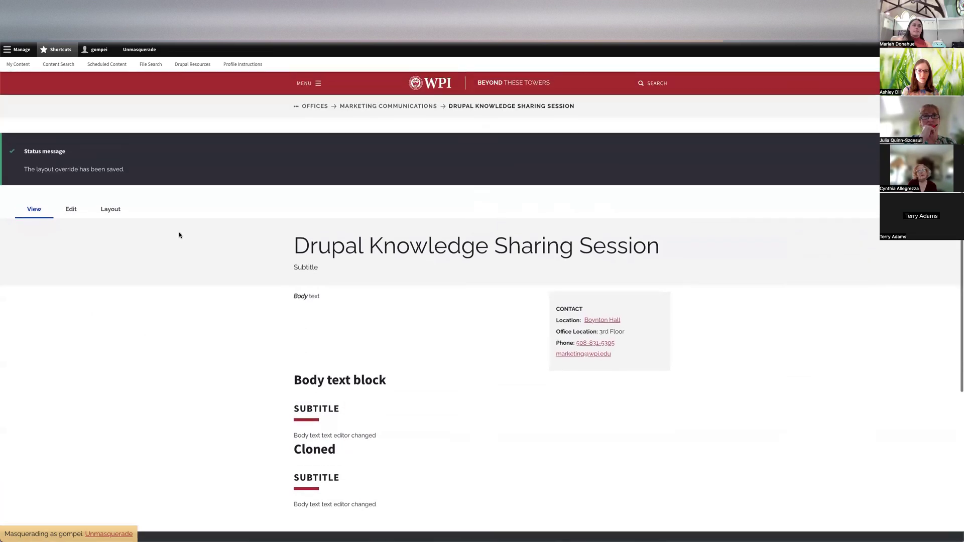
# - Reopen the page's layout and add a two-column section below Section 3
pyautogui.click(119, 215)
pyautogui.scroll(-8, 424, 314)
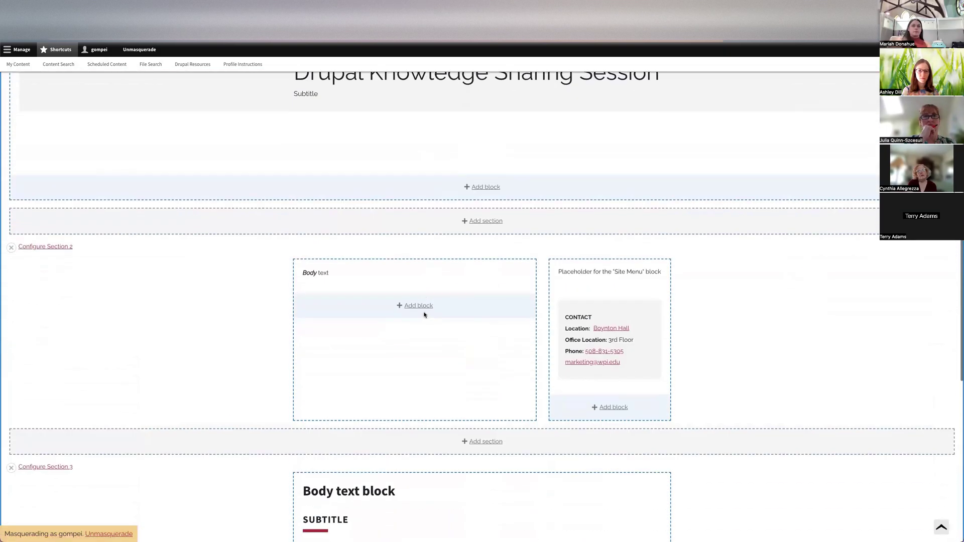
pyautogui.scroll(-7, 423, 315)
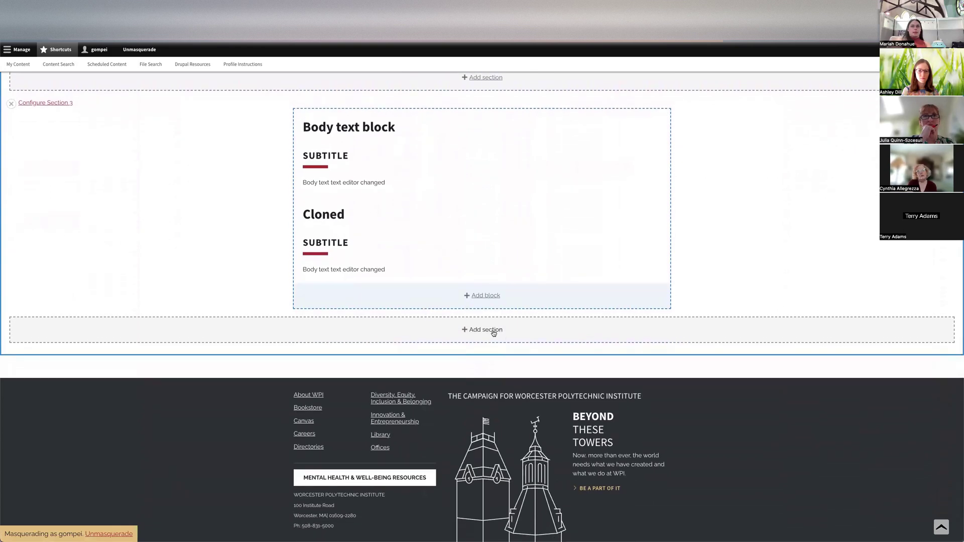
pyautogui.click(484, 329)
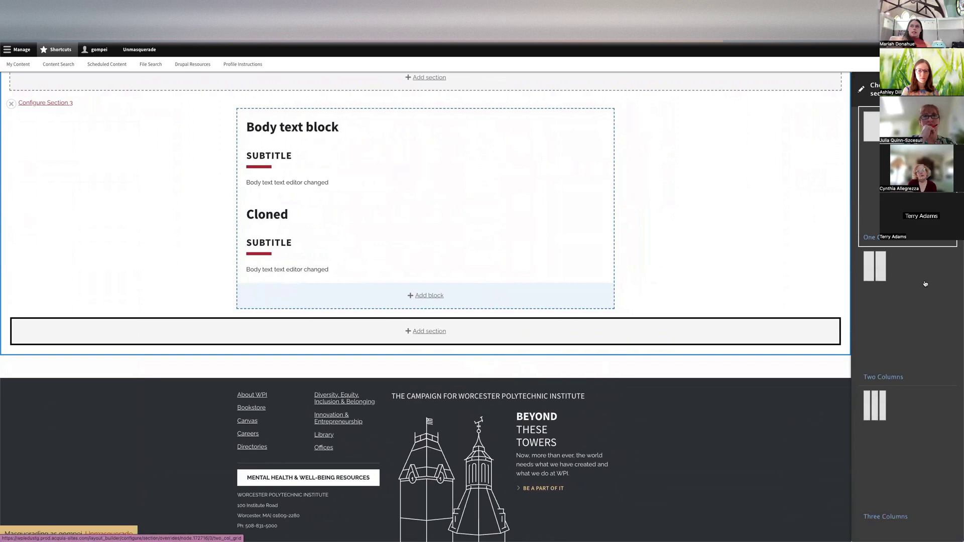
pyautogui.scroll(-1, 426, 306)
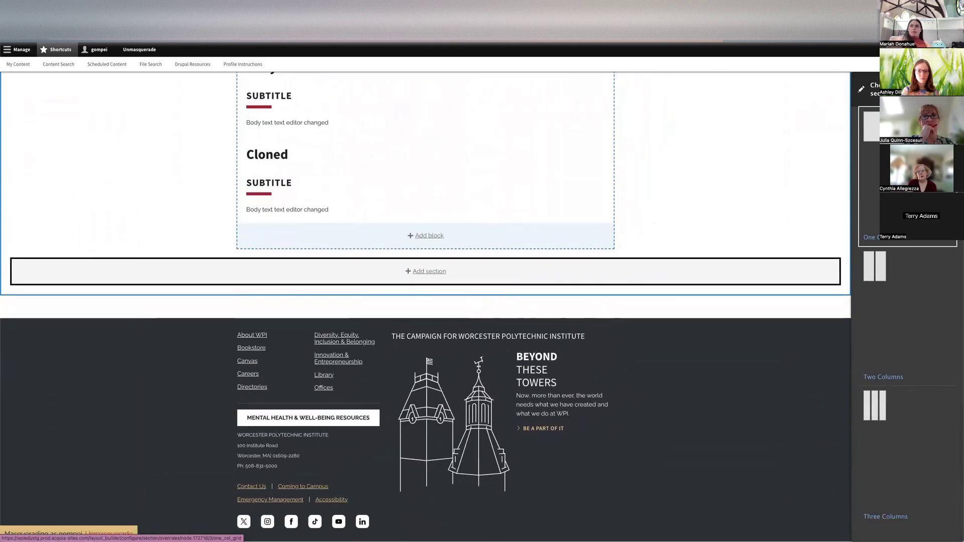
pyautogui.click(900, 323)
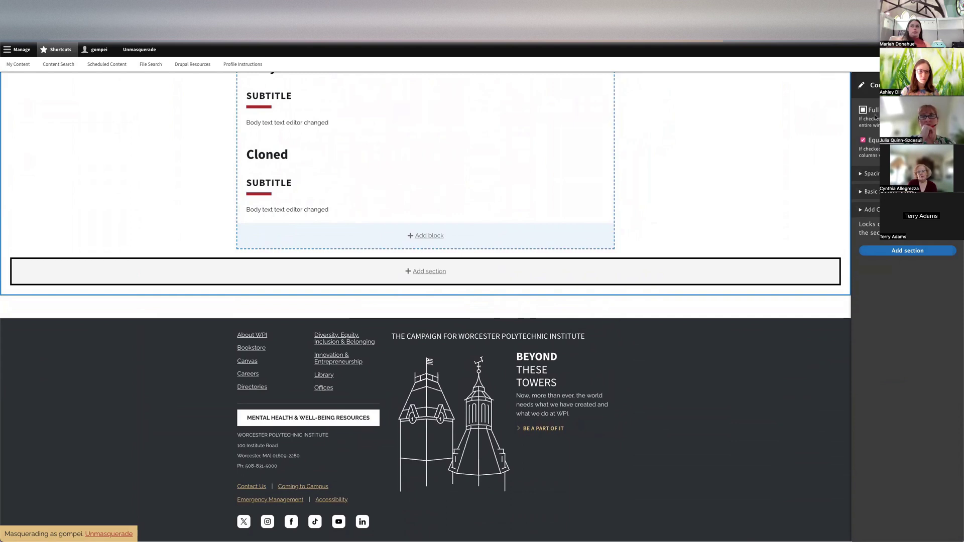
pyautogui.click(896, 251)
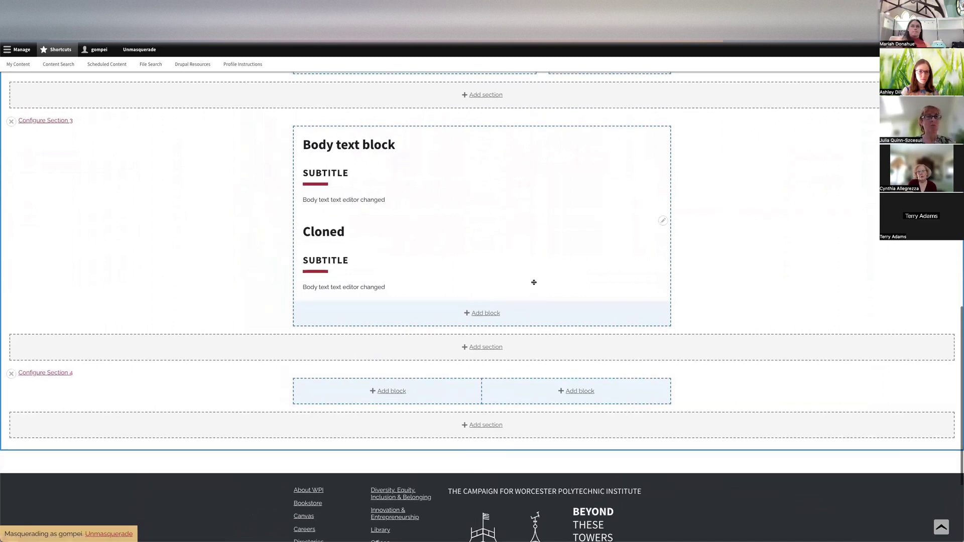
# - Add a new Body Text block titled "Body Text" to the first column of Section 4
pyautogui.scroll(1, 534, 282)
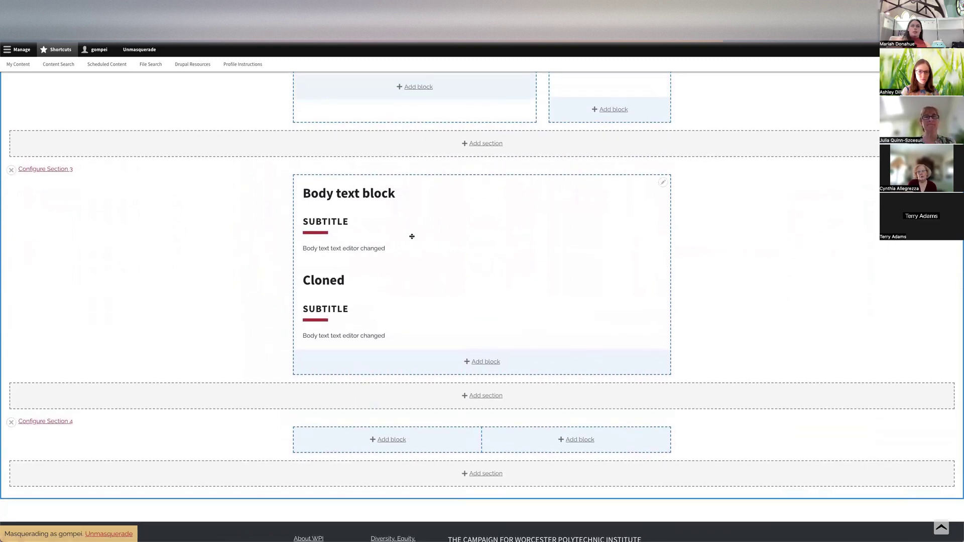
pyautogui.click(383, 441)
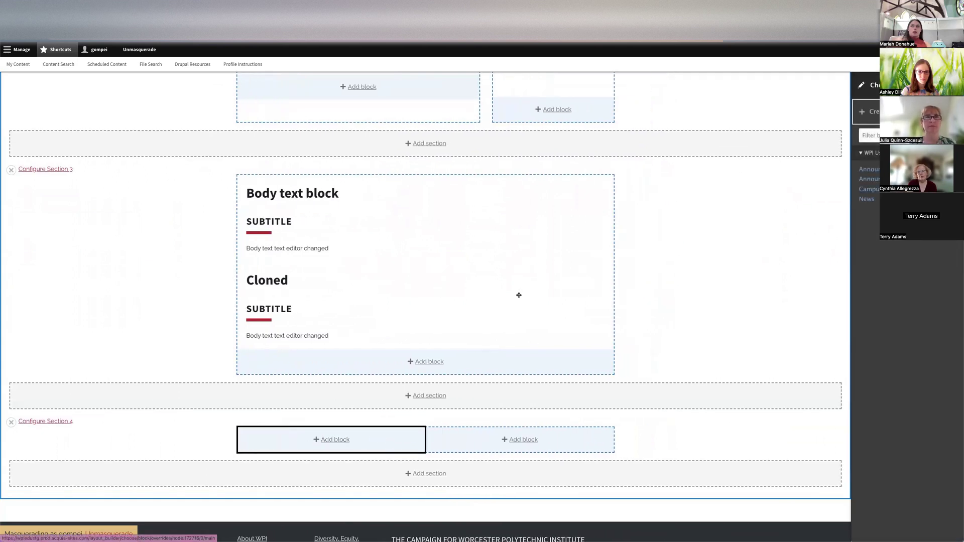
pyautogui.click(865, 111)
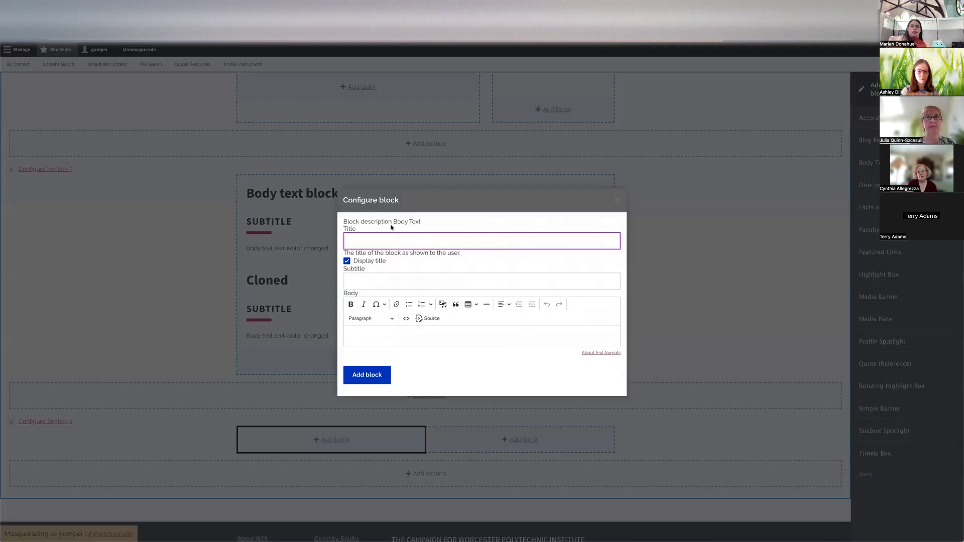
pyautogui.write('Body text')
pyautogui.click(390, 261)
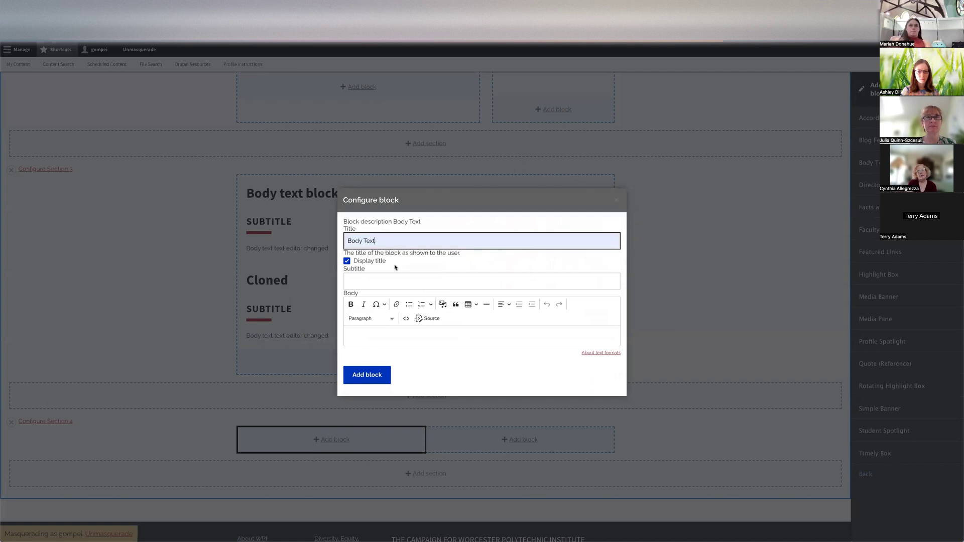
pyautogui.click(367, 376)
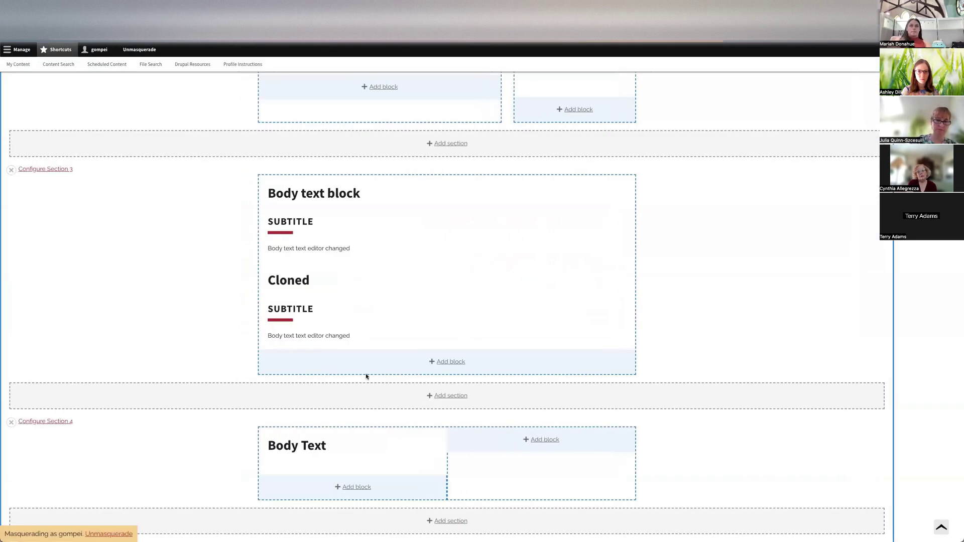
# - Move the "Body text block" from Section 3 into the second column of Section 4
pyautogui.scroll(-1, 380, 333)
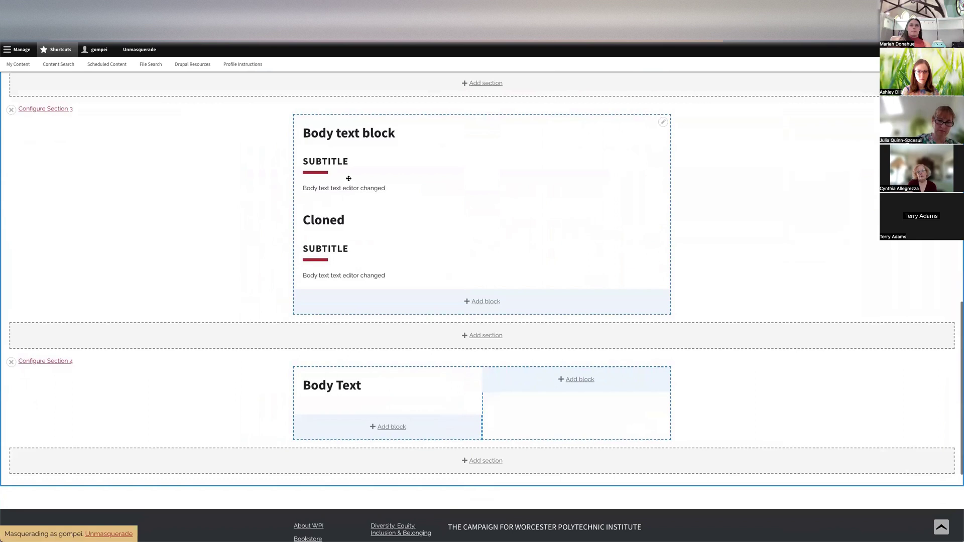
pyautogui.moveTo(335, 145)
pyautogui.mouseDown()
pyautogui.moveTo(429, 320)
pyautogui.moveTo(495, 399)
pyautogui.moveTo(494, 351)
pyautogui.mouseUp()
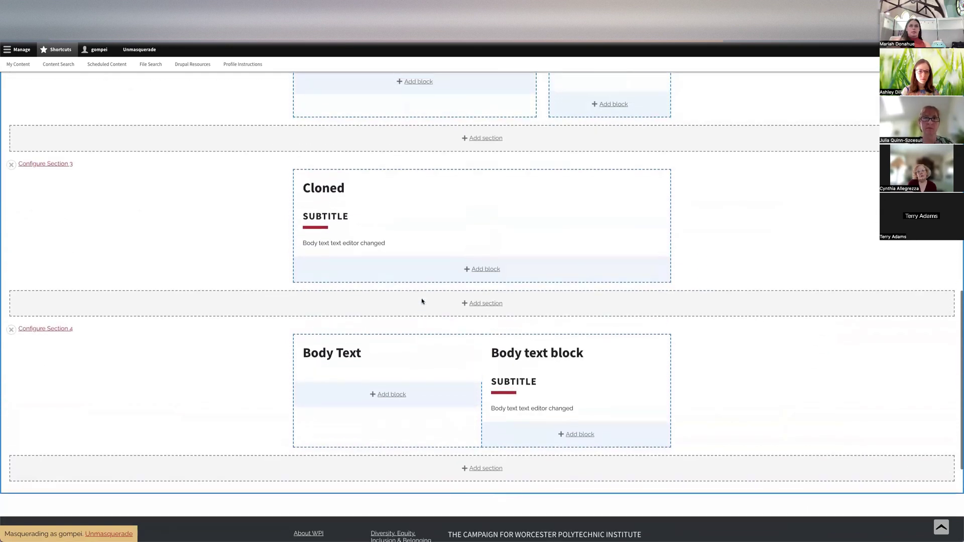
# - Add a three-column section below Section 4 with the default section settings
pyautogui.scroll(3, 423, 345)
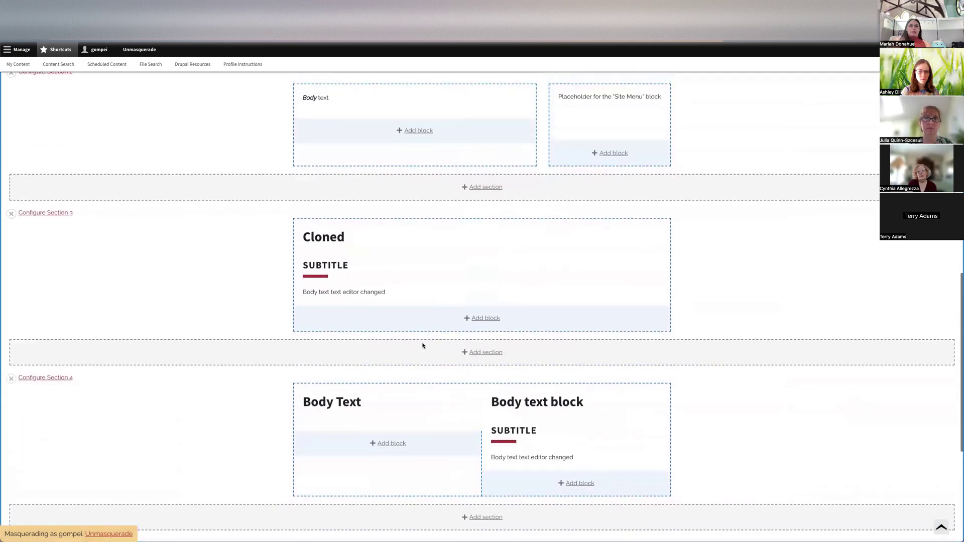
pyautogui.scroll(-5, 135, 359)
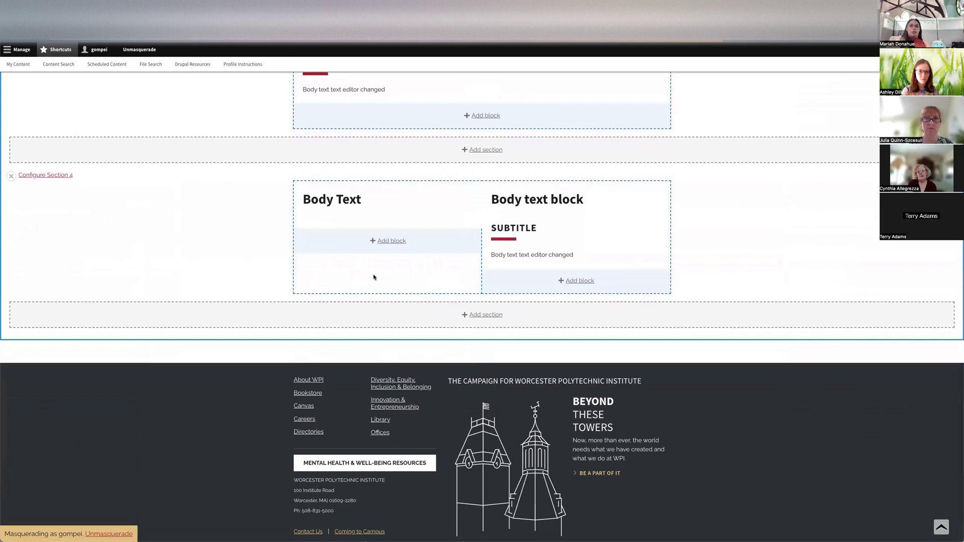
pyautogui.click(476, 320)
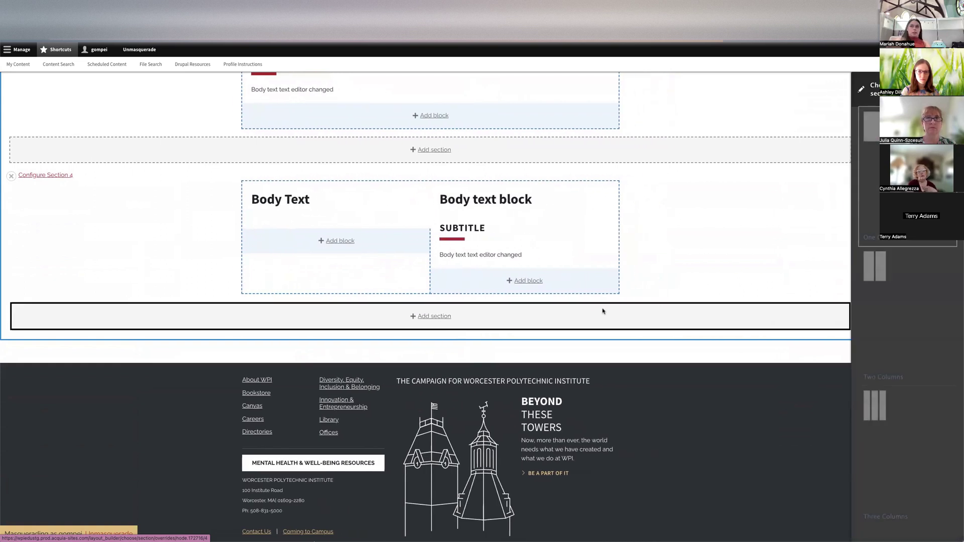
pyautogui.click(884, 429)
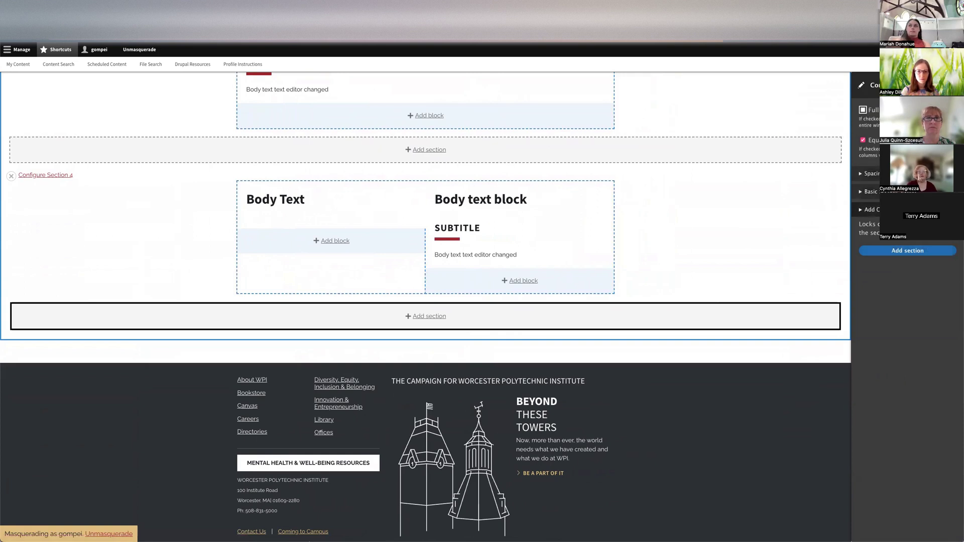
pyautogui.click(902, 251)
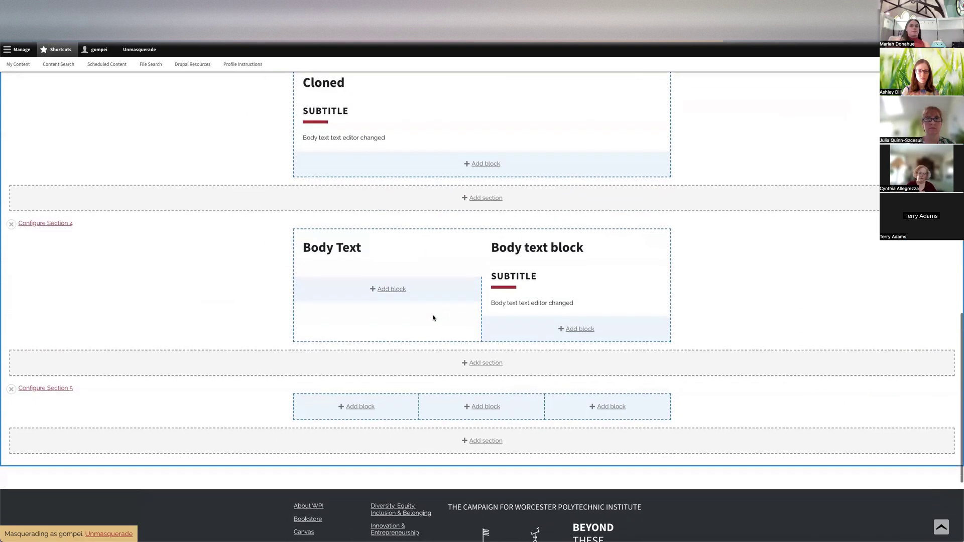
# - Set the width of Section 3 to Full Width and update the section
pyautogui.scroll(3, 394, 386)
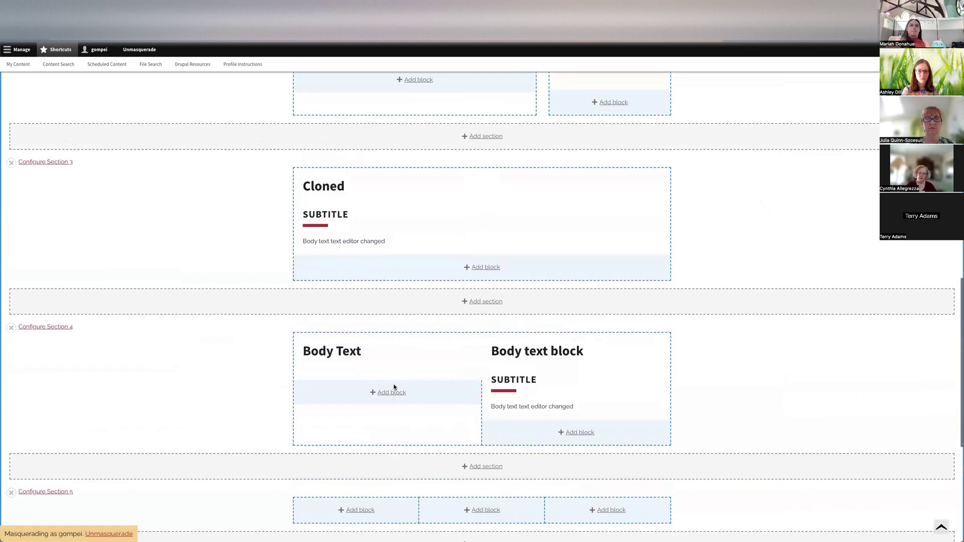
pyautogui.scroll(-2, 374, 332)
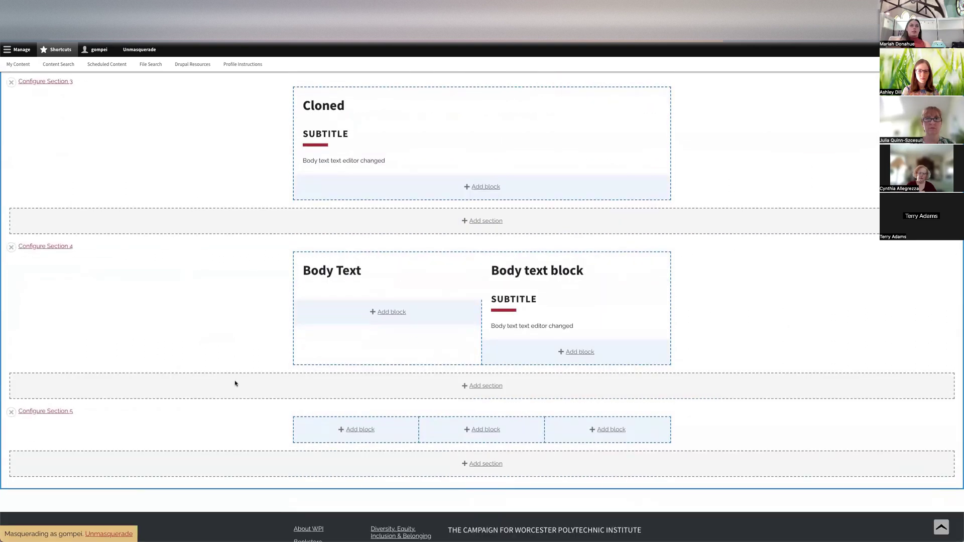
pyautogui.scroll(2, 170, 341)
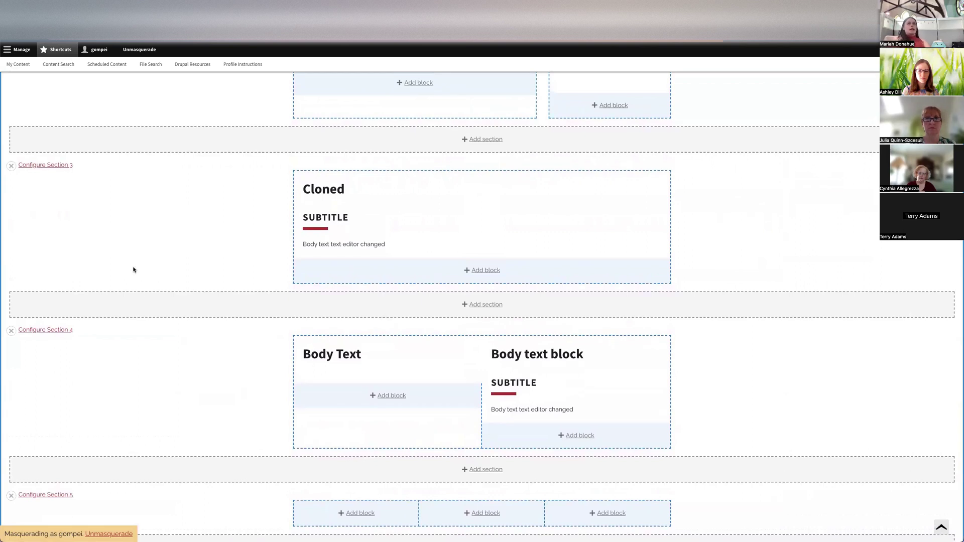
pyautogui.scroll(-1, 133, 269)
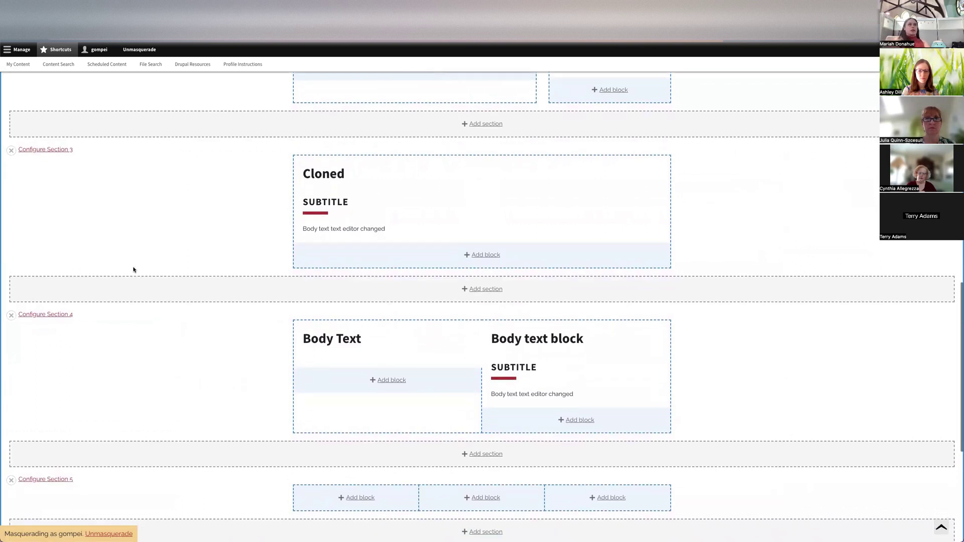
pyautogui.click(36, 150)
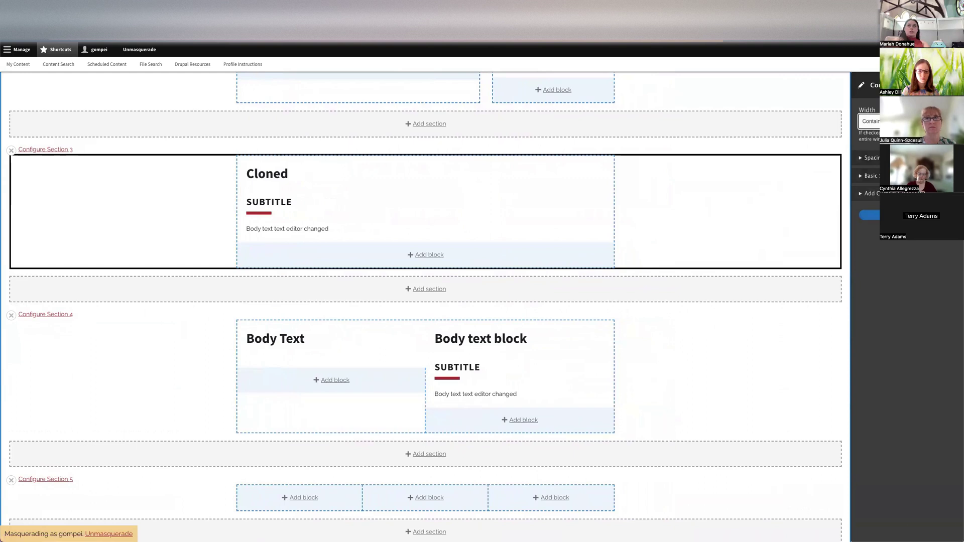
pyautogui.click(875, 125)
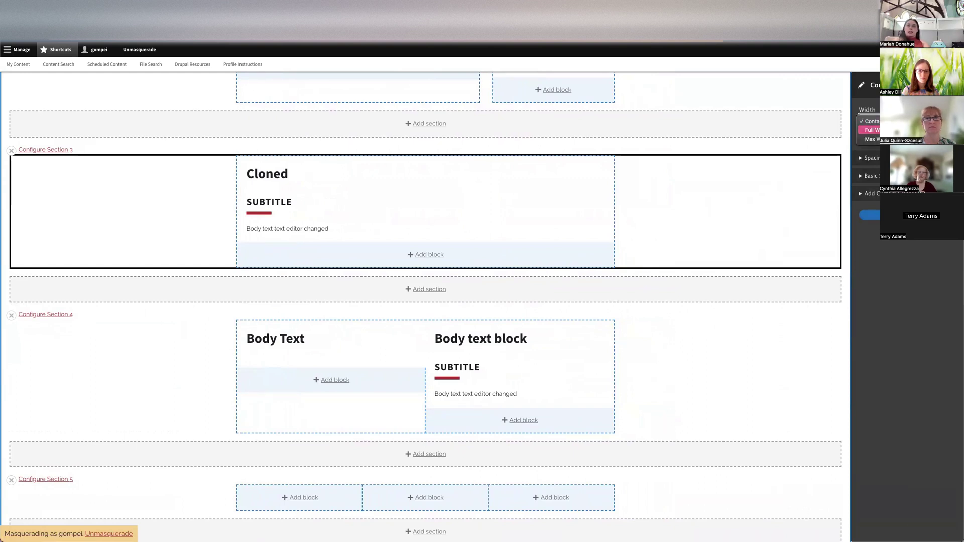
pyautogui.click(872, 130)
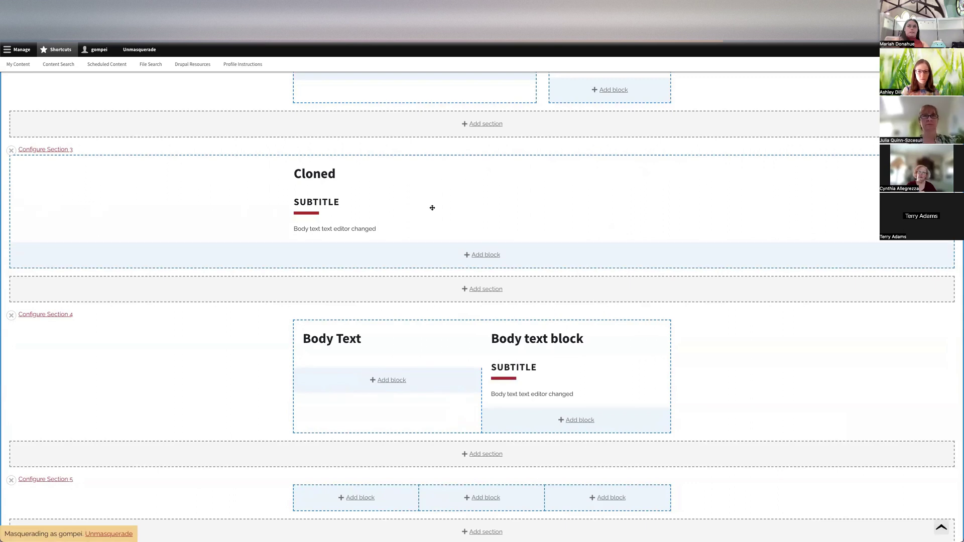
# - Give Section 3 the heading "Section title" with left alignment and update the section
pyautogui.click(51, 151)
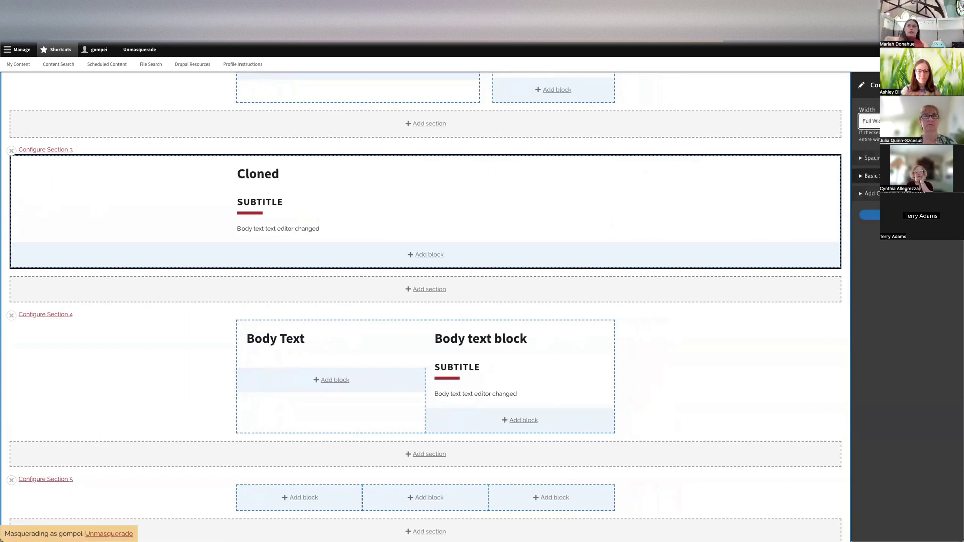
pyautogui.click(869, 176)
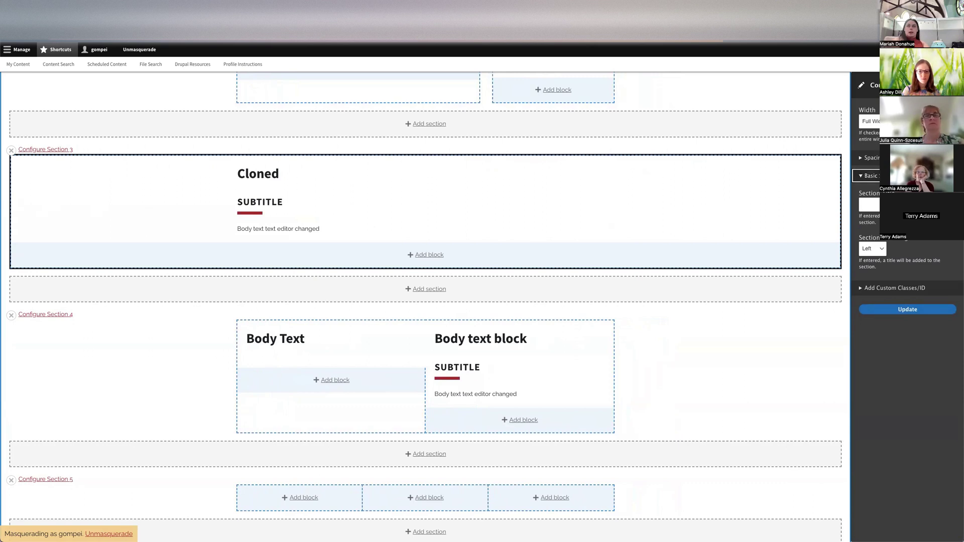
pyautogui.click(869, 204)
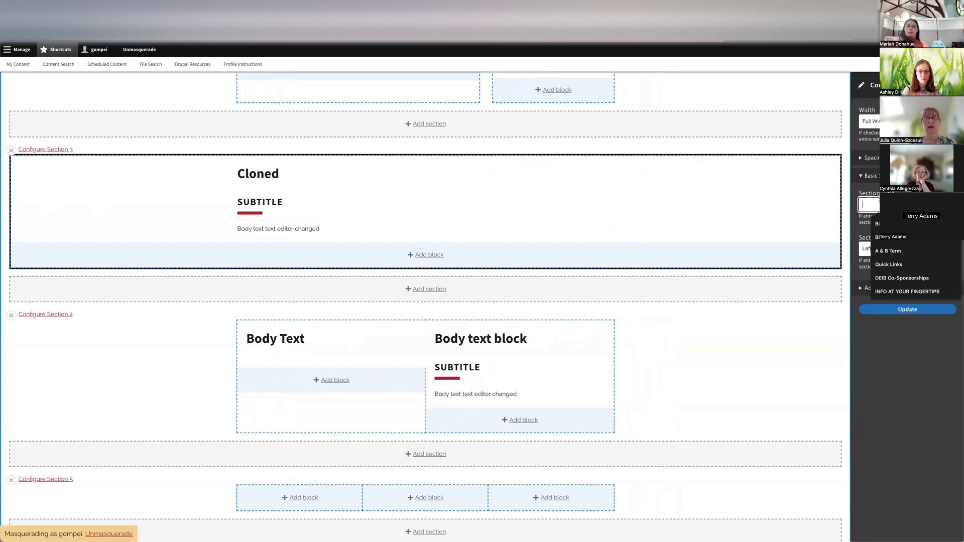
pyautogui.write('Sectio')
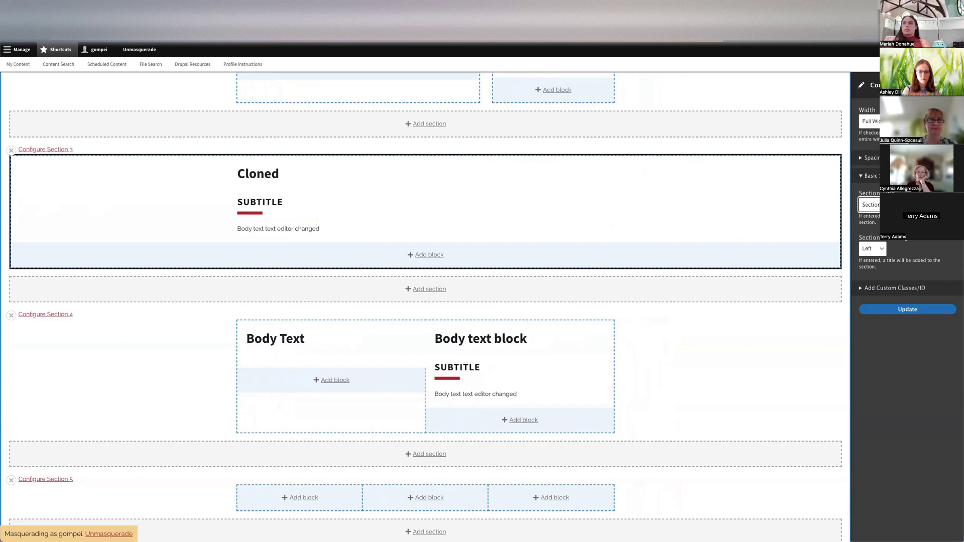
pyautogui.click(882, 248)
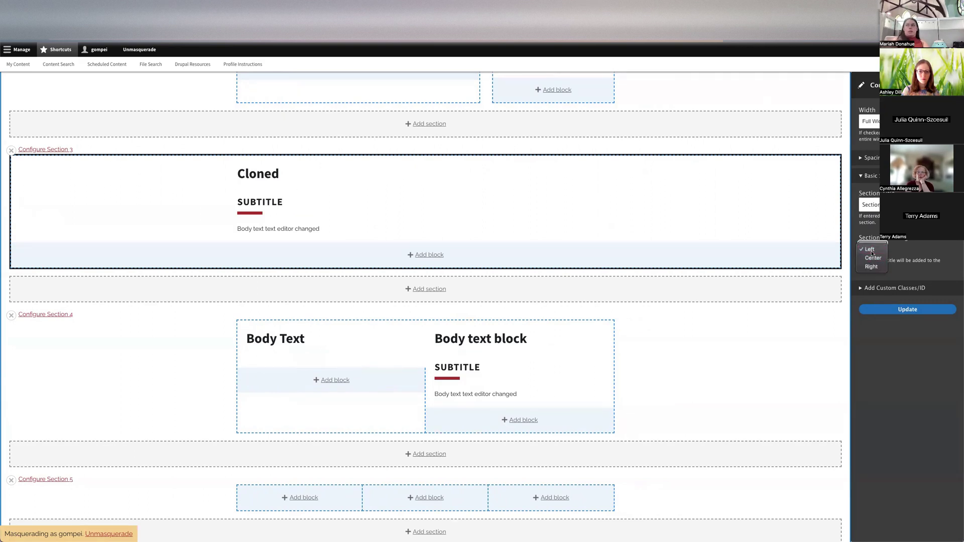
pyautogui.click(869, 249)
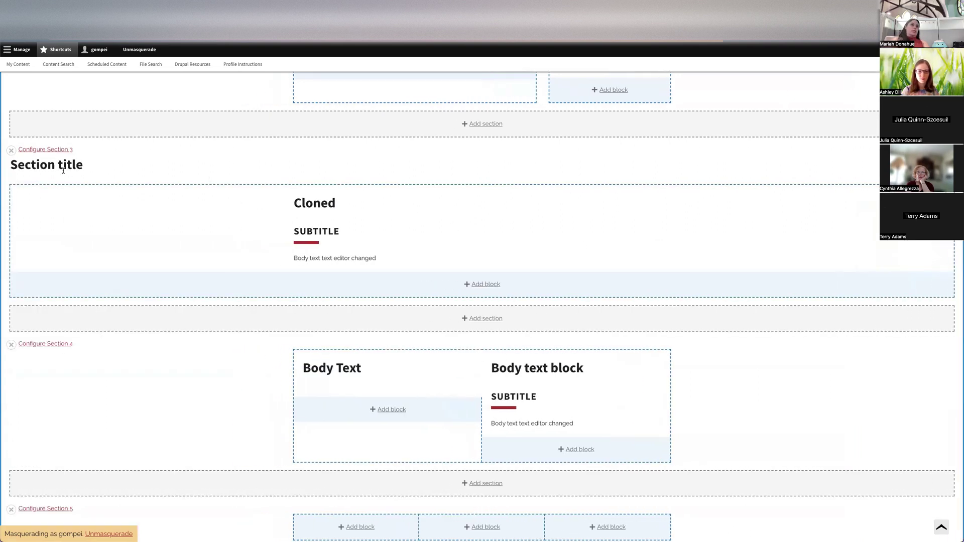
# - Turn on space between columns in Section 4's spacing settings and update the section
pyautogui.scroll(-3, 242, 281)
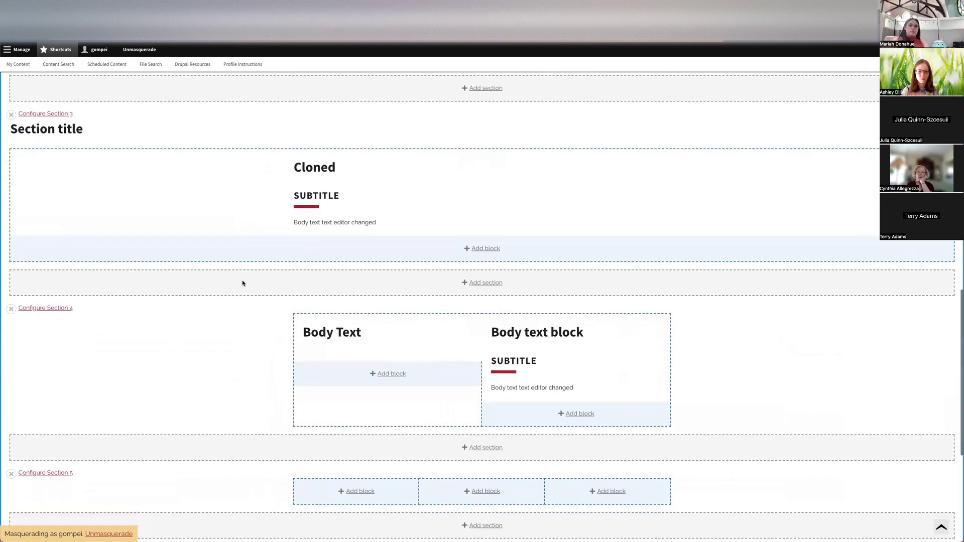
pyautogui.scroll(1, 242, 283)
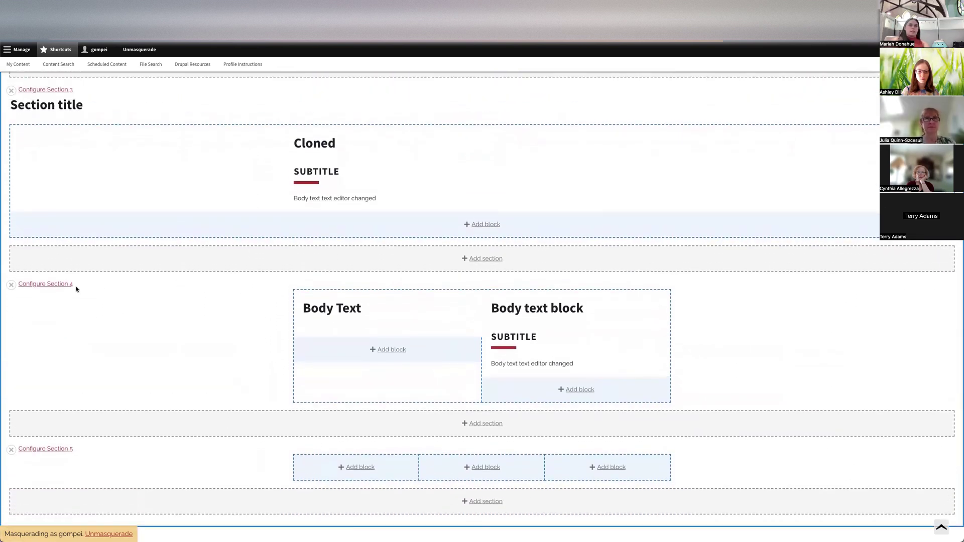
pyautogui.scroll(-5, 193, 306)
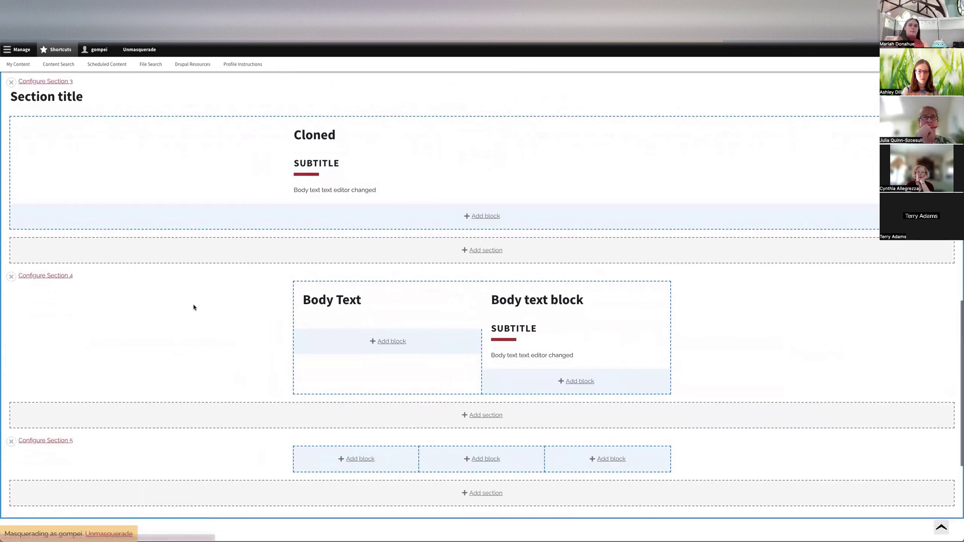
pyautogui.scroll(3, 194, 306)
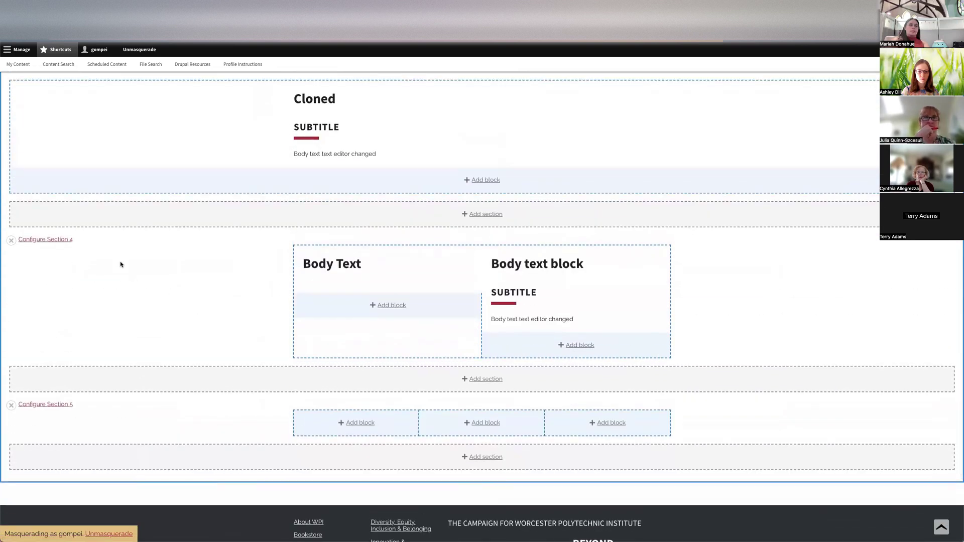
pyautogui.scroll(-1, 120, 279)
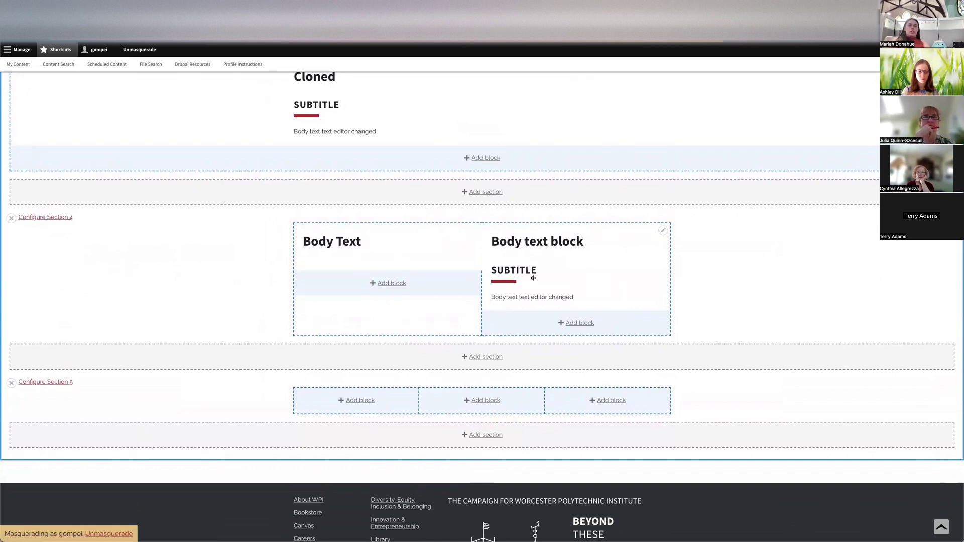
pyautogui.scroll(-1, 484, 268)
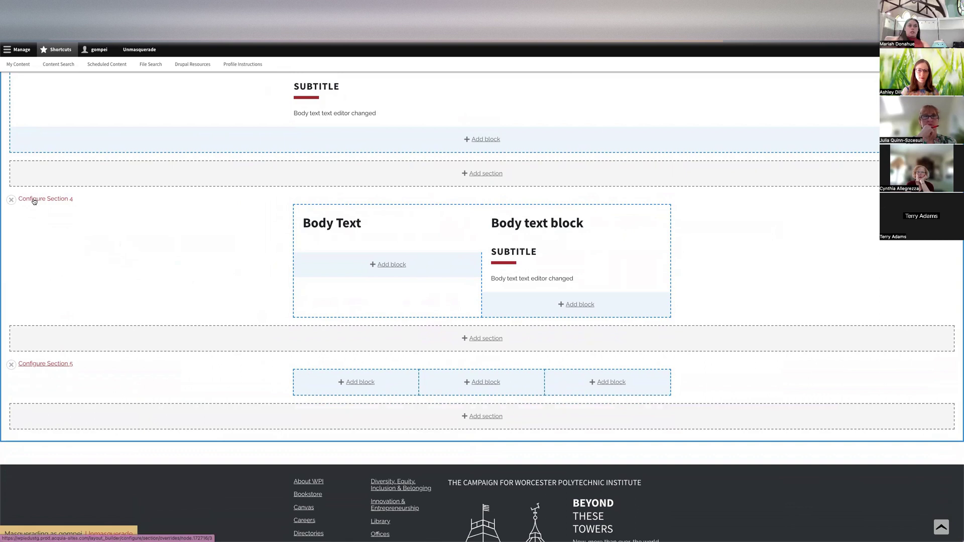
pyautogui.click(34, 200)
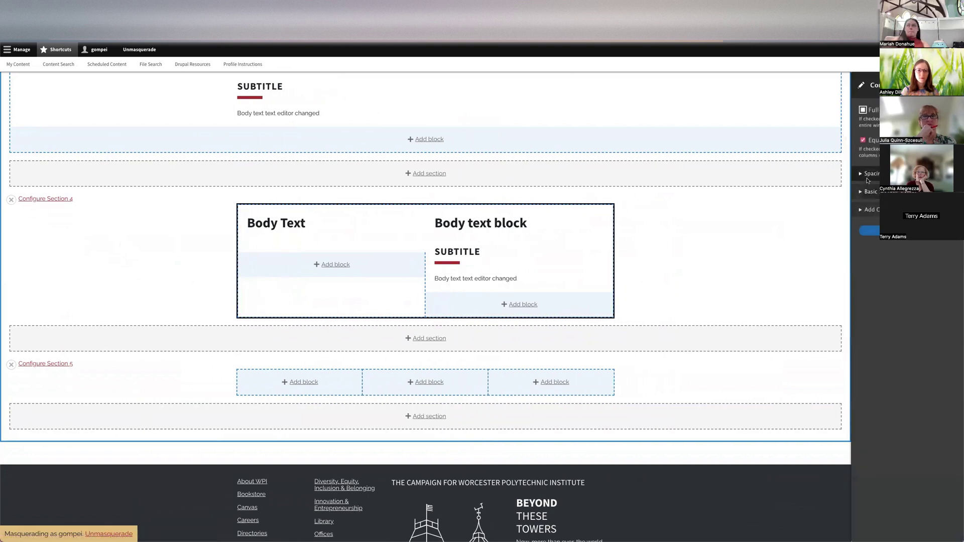
pyautogui.click(872, 173)
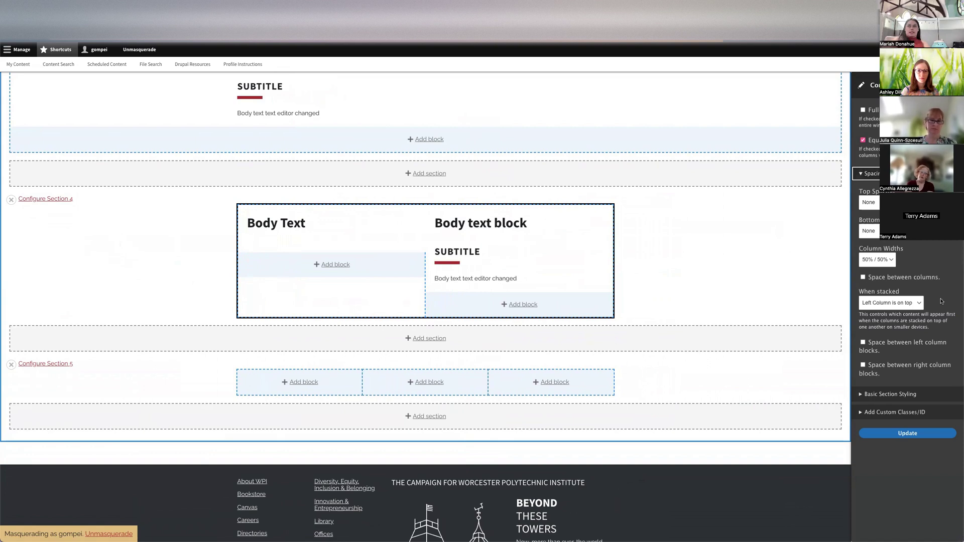
pyautogui.scroll(-1, 941, 302)
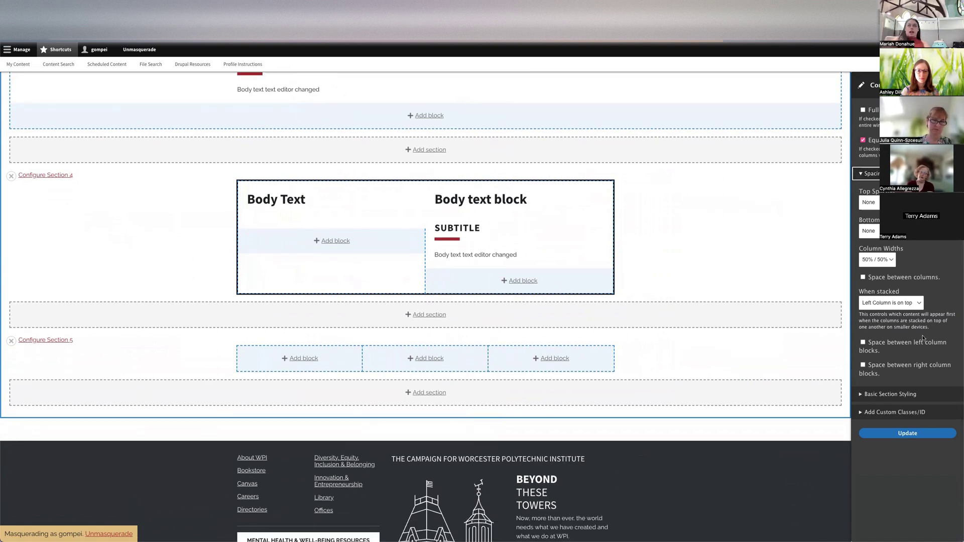
pyautogui.scroll(-1, 930, 351)
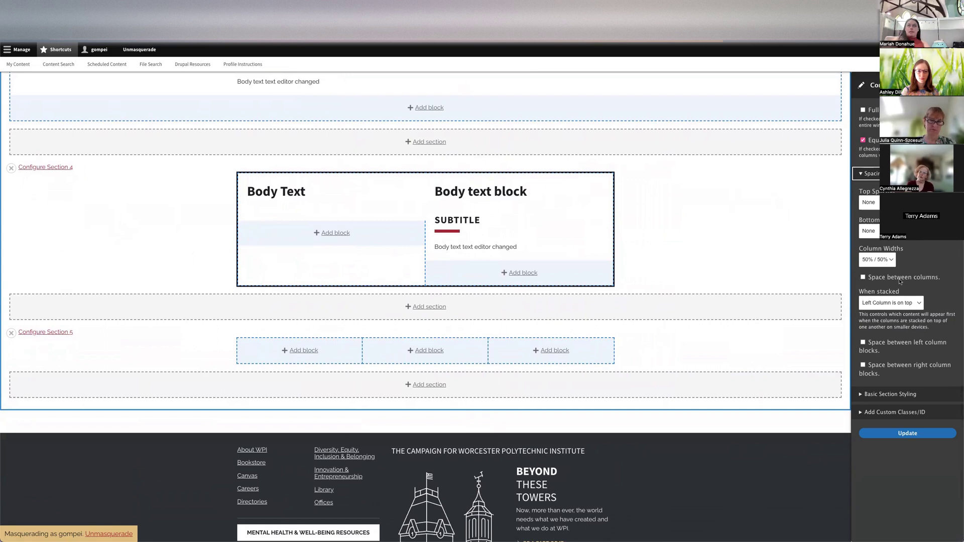
pyautogui.scroll(-1, 901, 282)
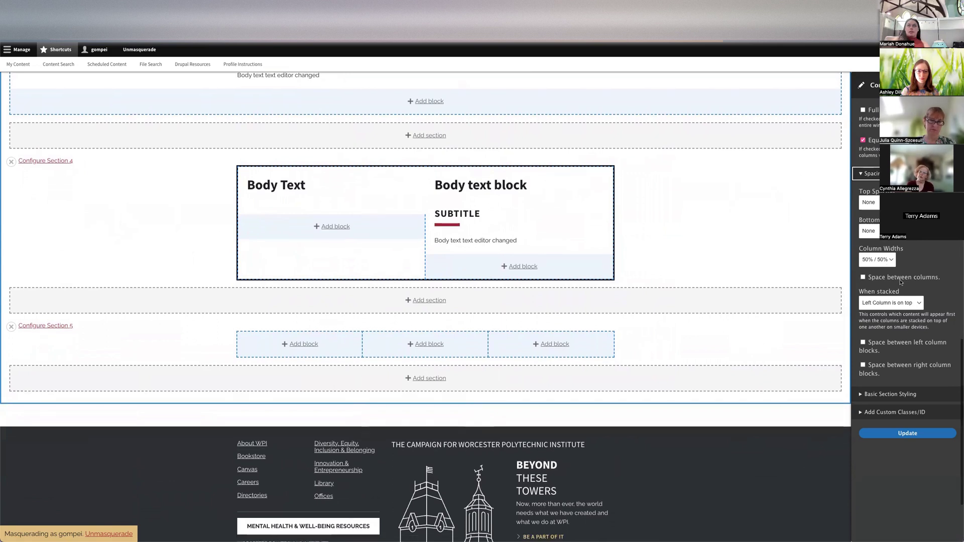
pyautogui.click(863, 278)
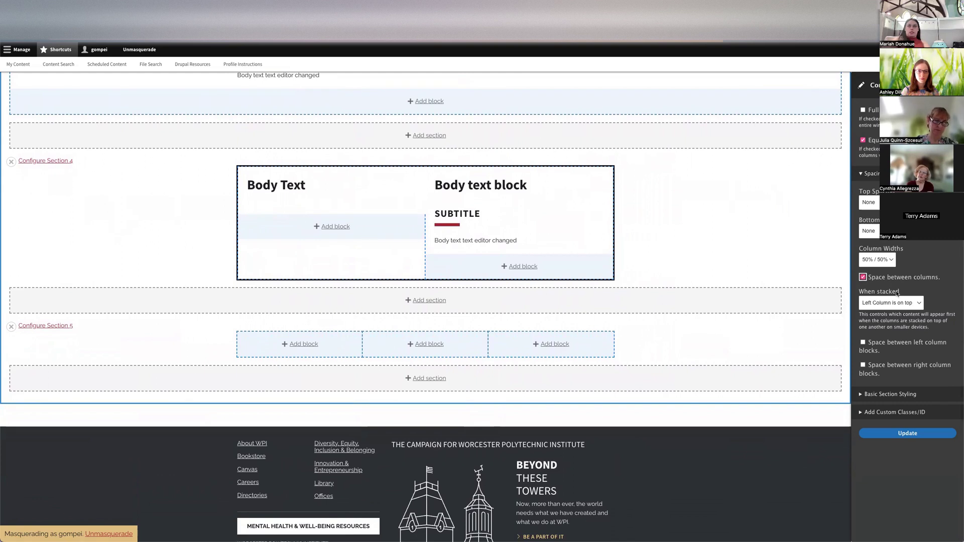
pyautogui.scroll(-1, 899, 284)
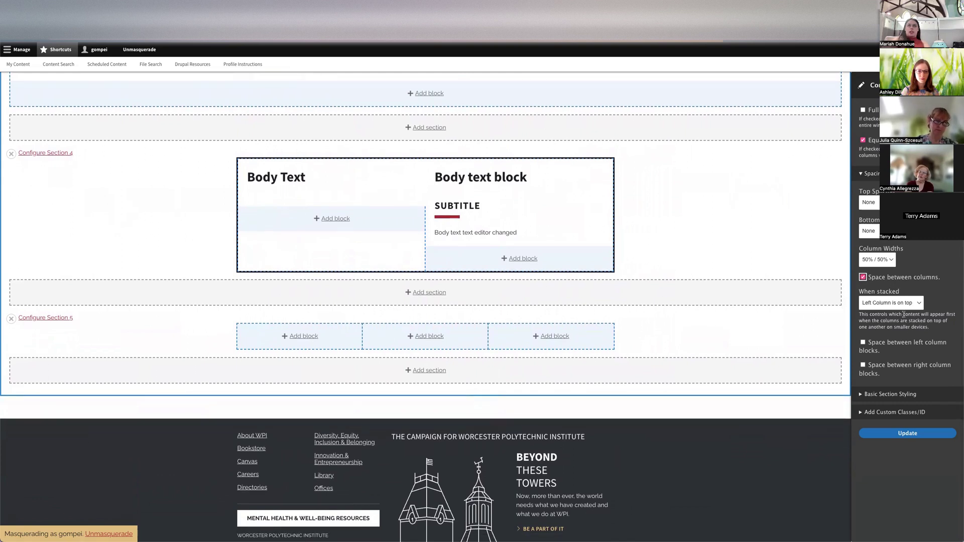
pyautogui.click(906, 433)
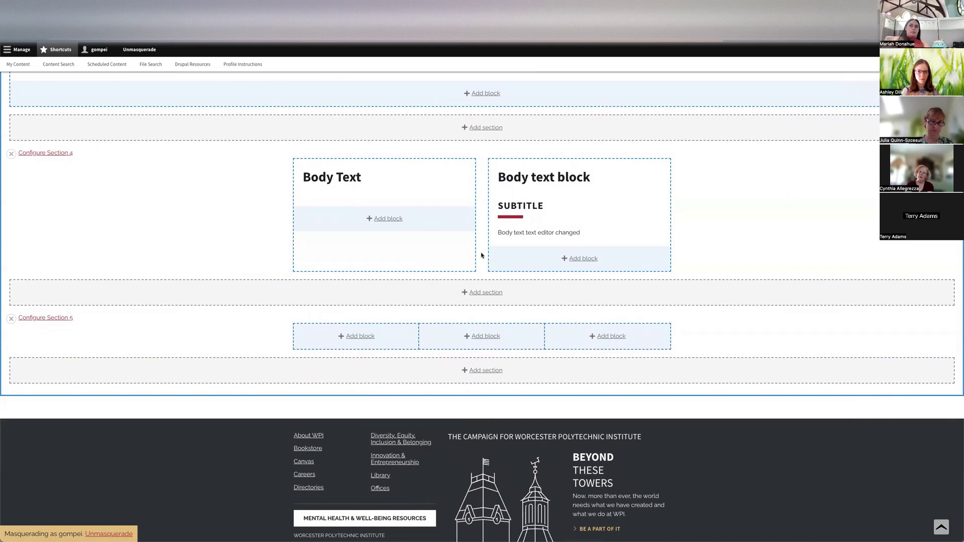
# - Open the spacing settings of Section 4 and look through the available column width options
pyautogui.scroll(-1, 441, 258)
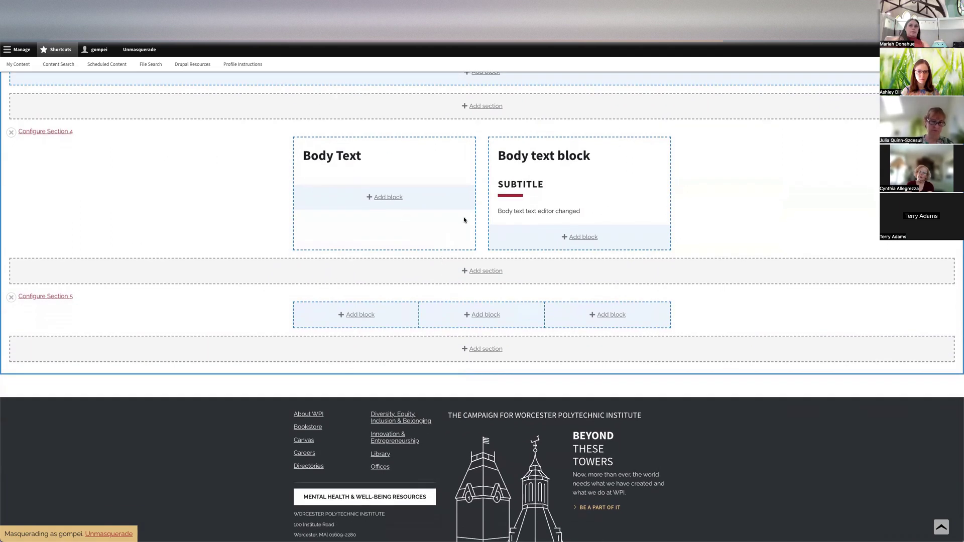
pyautogui.scroll(-1, 525, 221)
pyautogui.scroll(4, 377, 216)
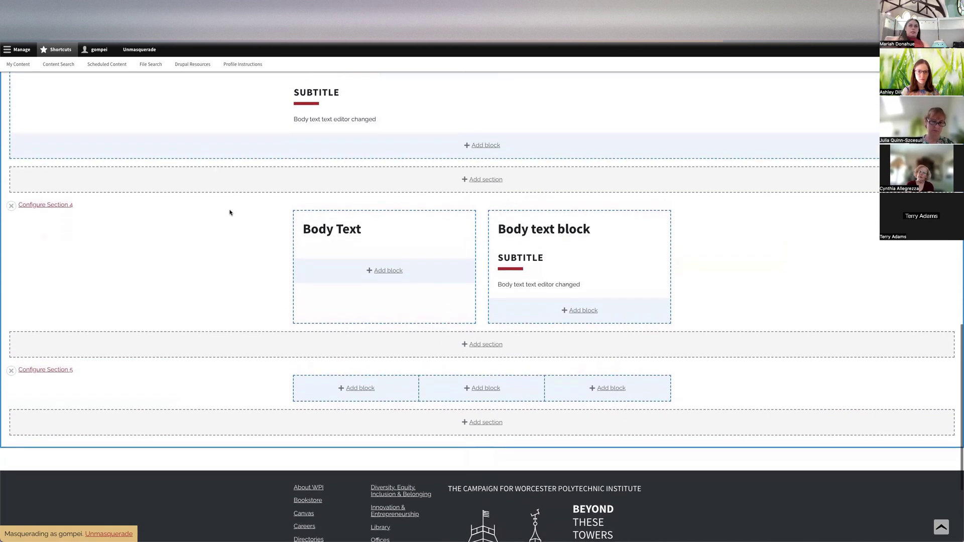
pyautogui.click(45, 206)
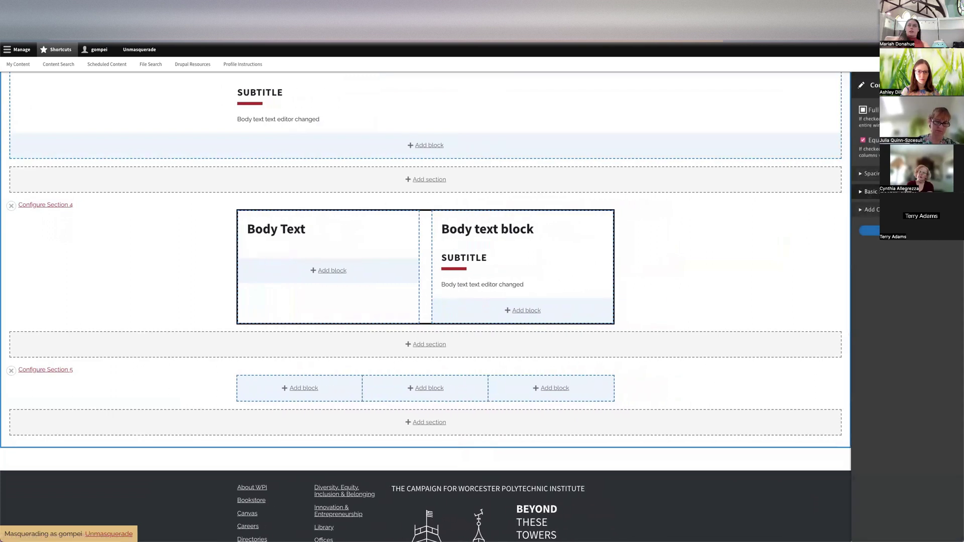
pyautogui.click(871, 173)
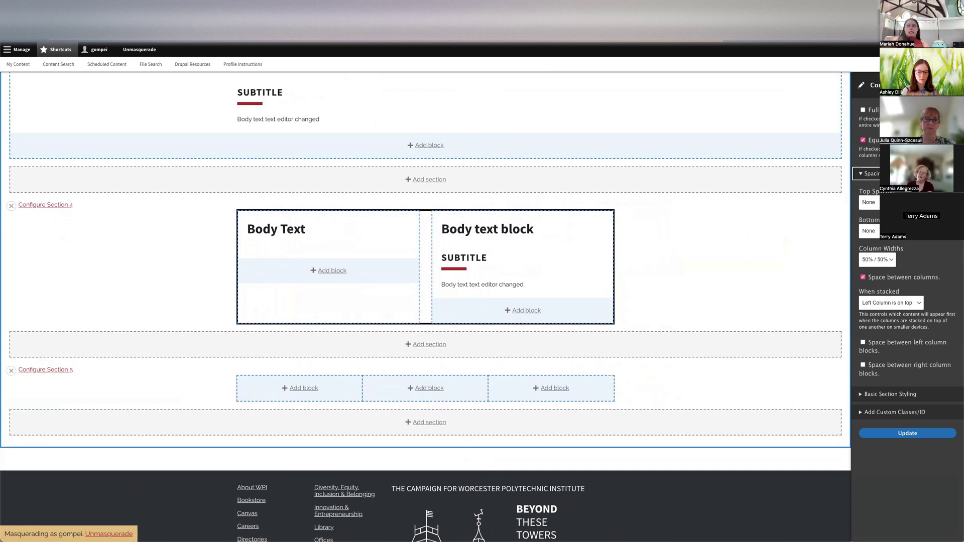
pyautogui.scroll(-1, 896, 267)
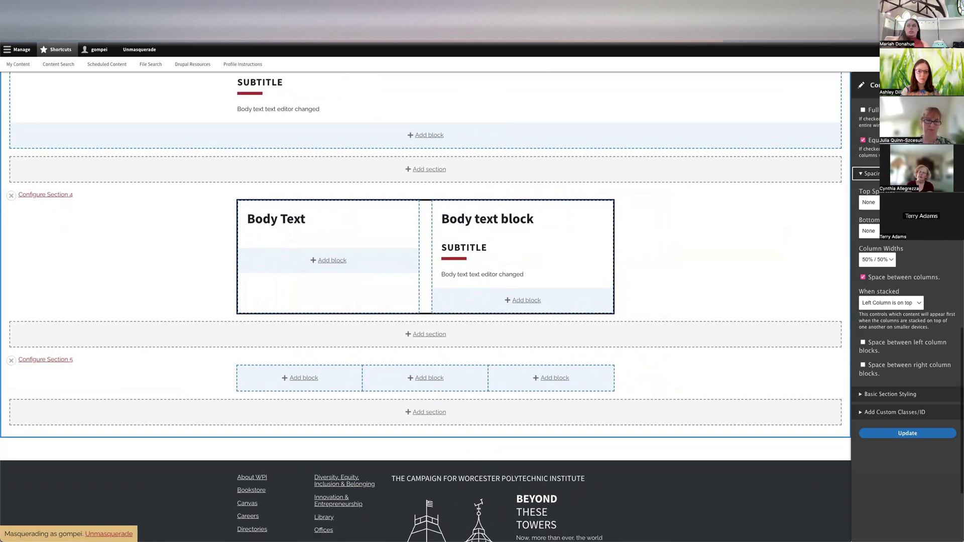
pyautogui.click(882, 260)
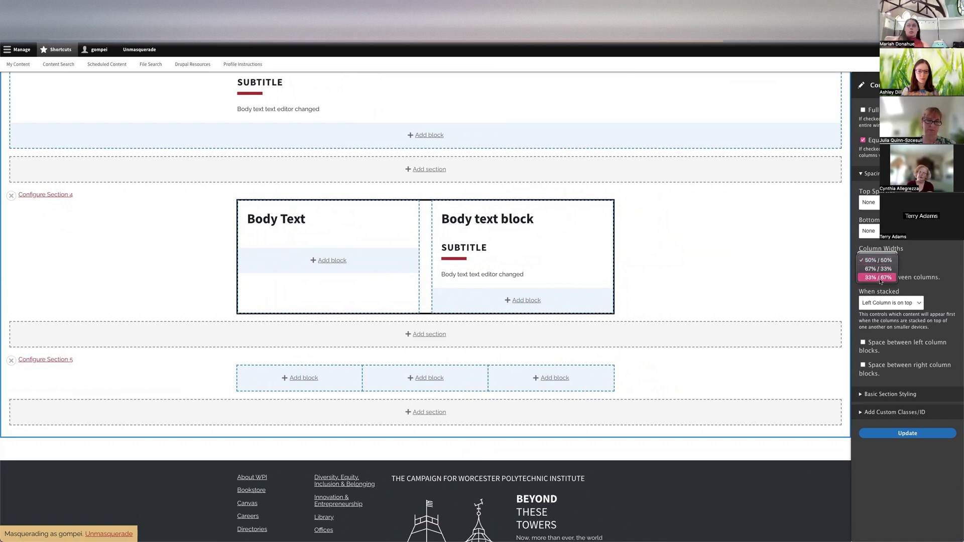
pyautogui.click(939, 266)
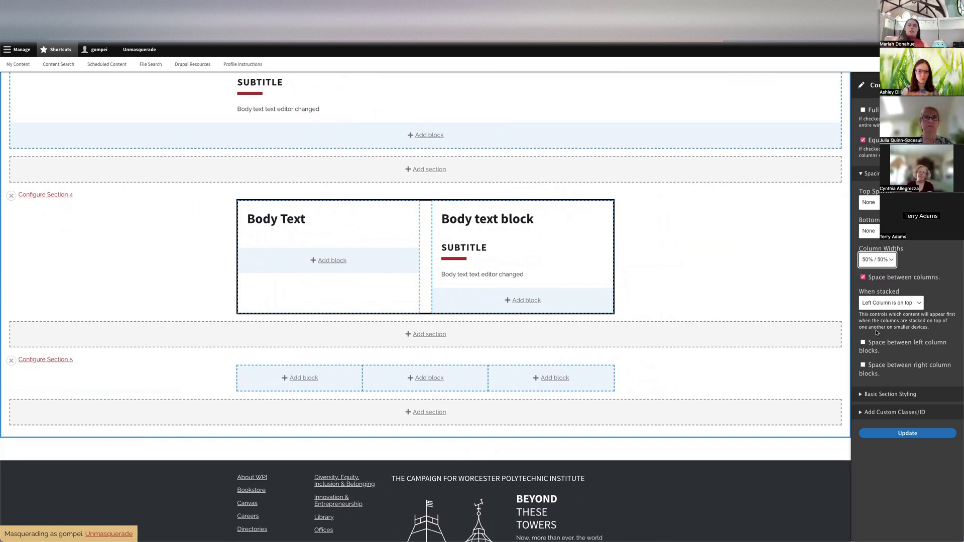
# - Compare the column proportions of Section 2 with those of Section 4 in the page layout
pyautogui.scroll(2, 876, 332)
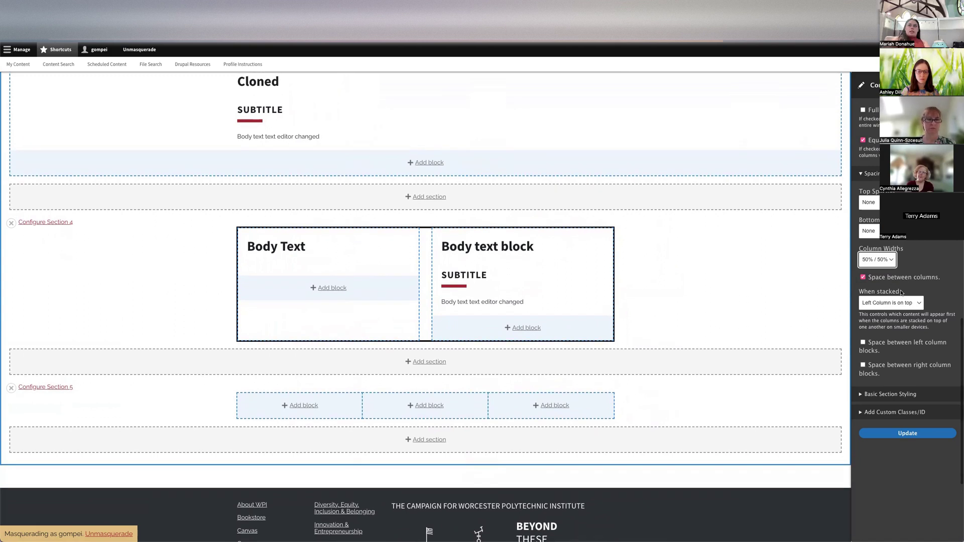
pyautogui.scroll(-1, 902, 286)
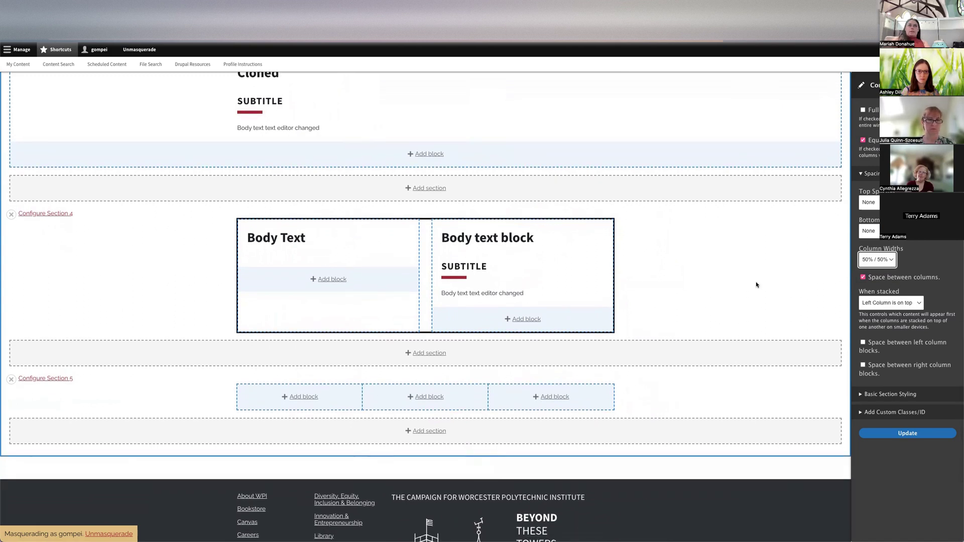
pyautogui.scroll(7, 525, 246)
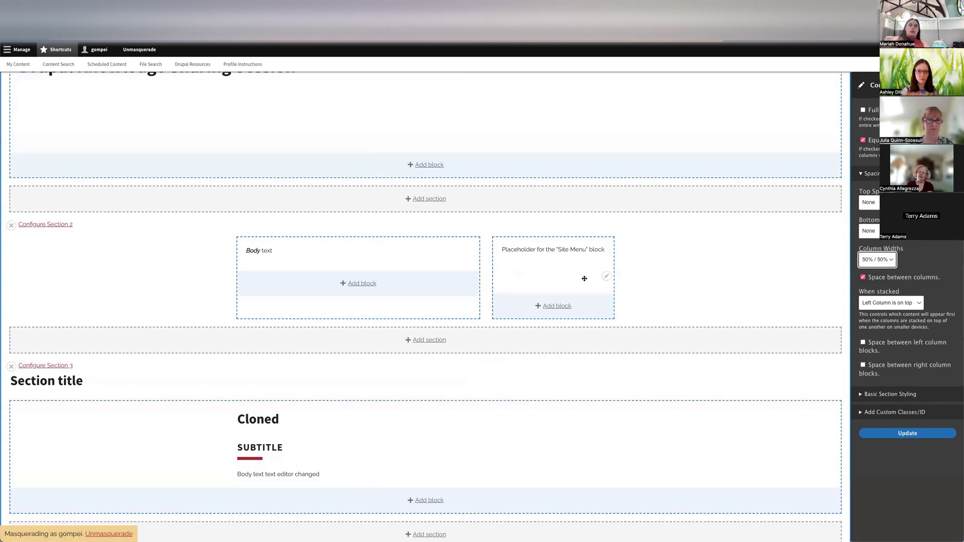
pyautogui.scroll(-2, 493, 312)
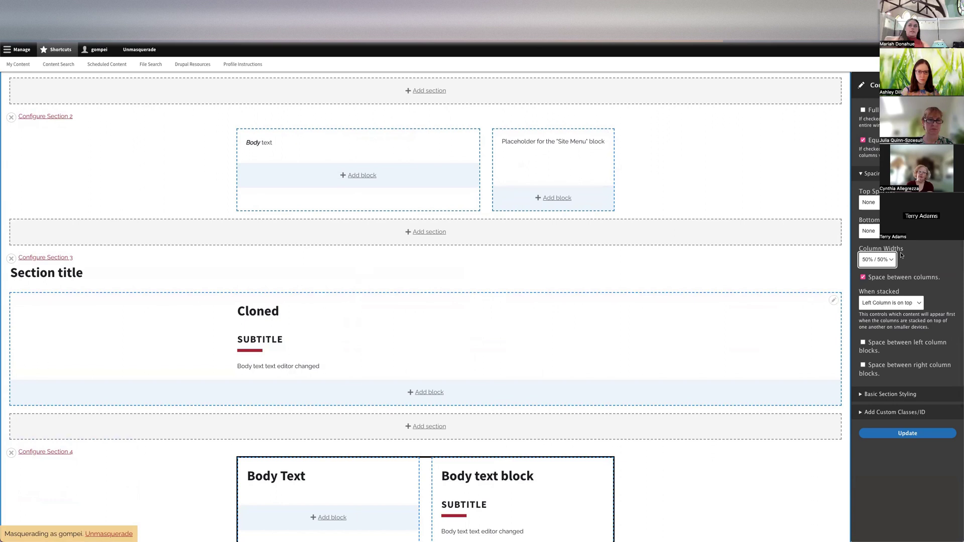
pyautogui.scroll(-3, 624, 473)
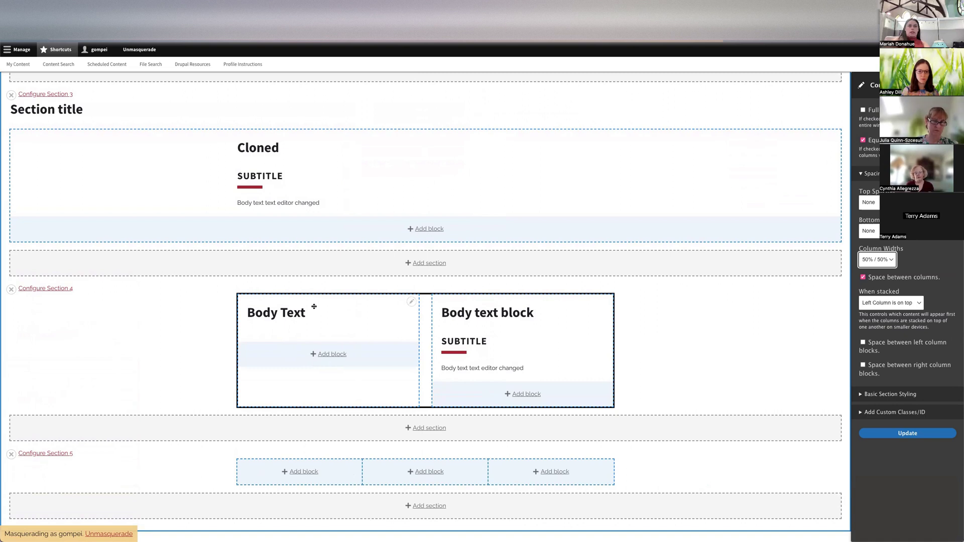
pyautogui.scroll(5, 397, 312)
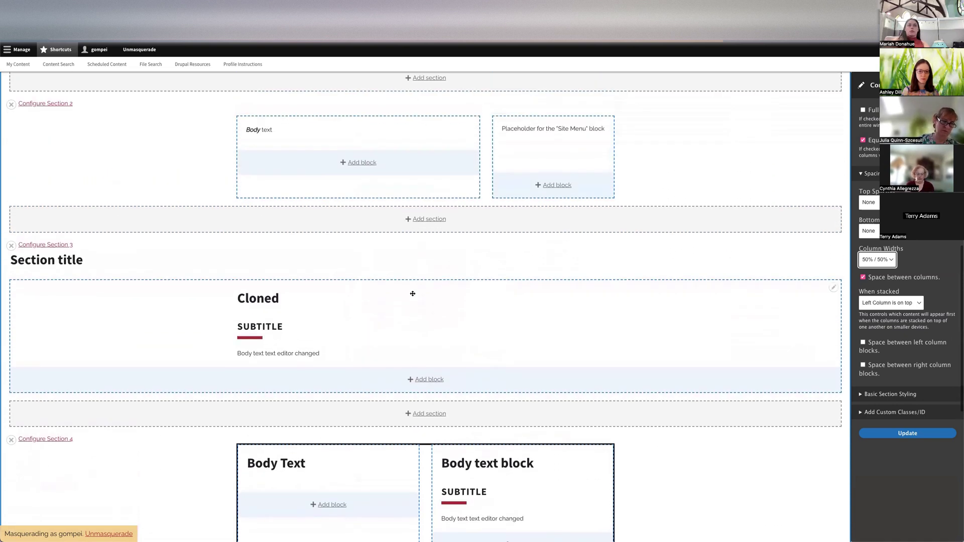
pyautogui.scroll(-5, 506, 325)
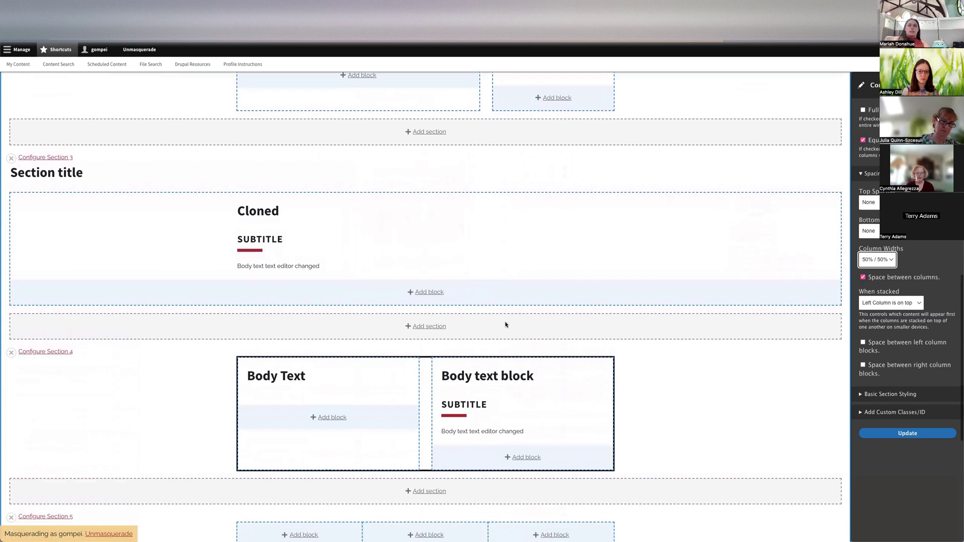
# - Set Section 4's column widths to 67% / 33% and update the section
pyautogui.click(887, 261)
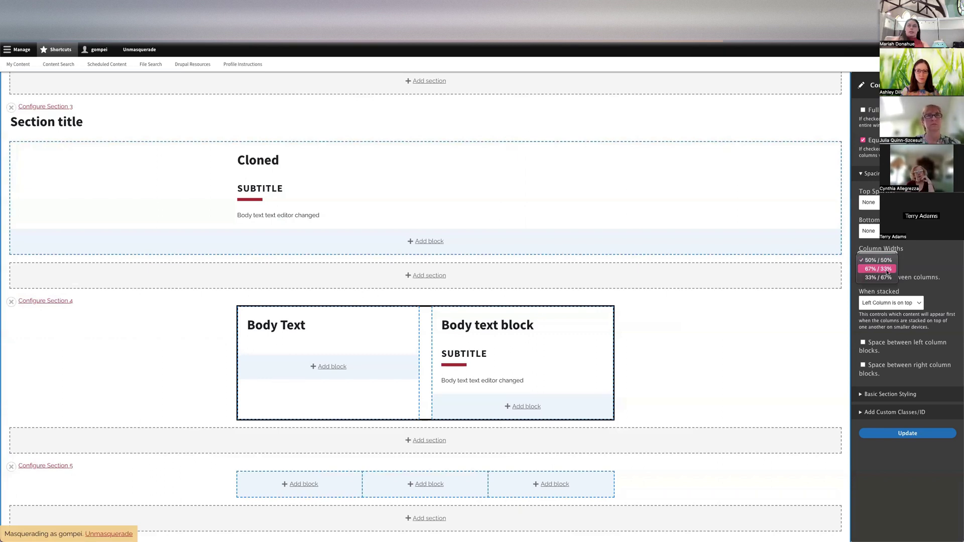
pyautogui.click(886, 270)
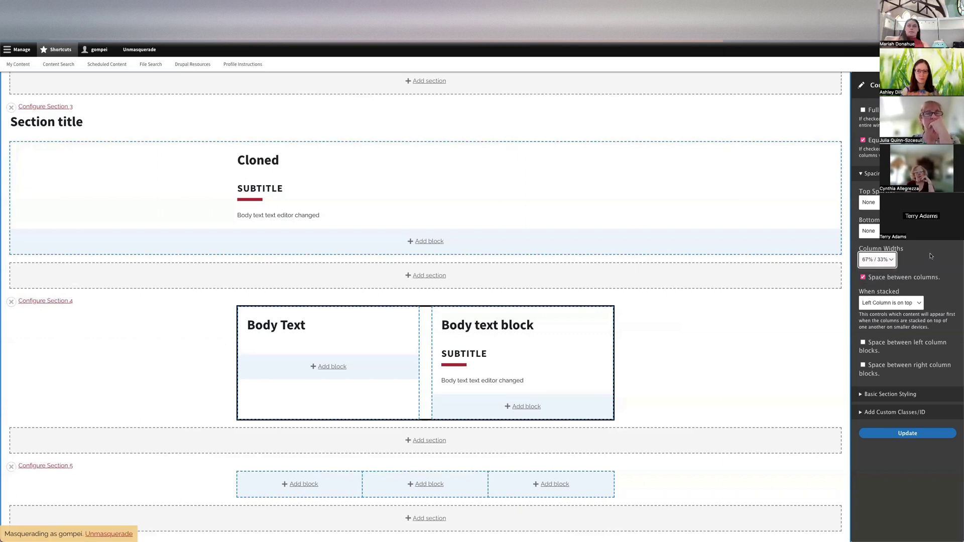
pyautogui.scroll(-1, 930, 256)
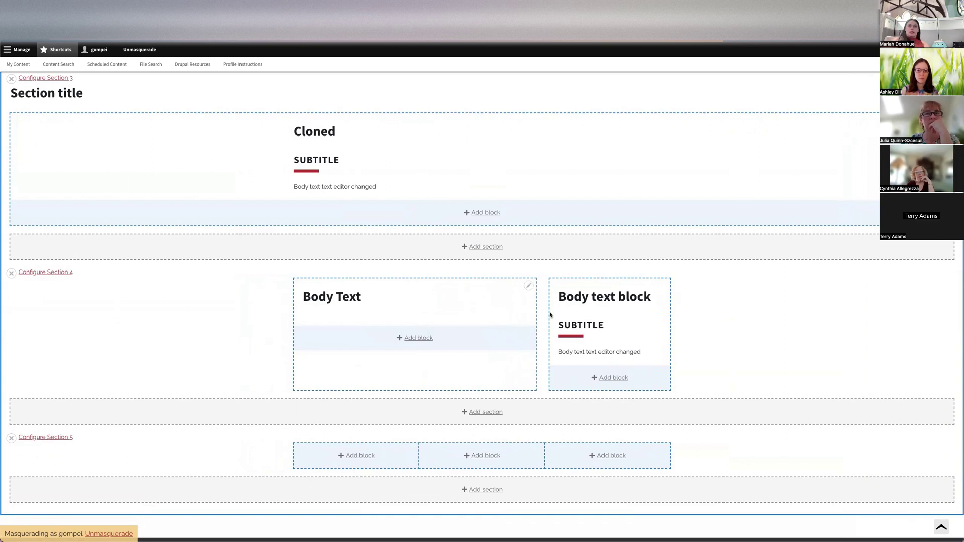
# - Set Section 4's column widths to 33% / 67%, update the section, and save the page layout
pyautogui.click(46, 272)
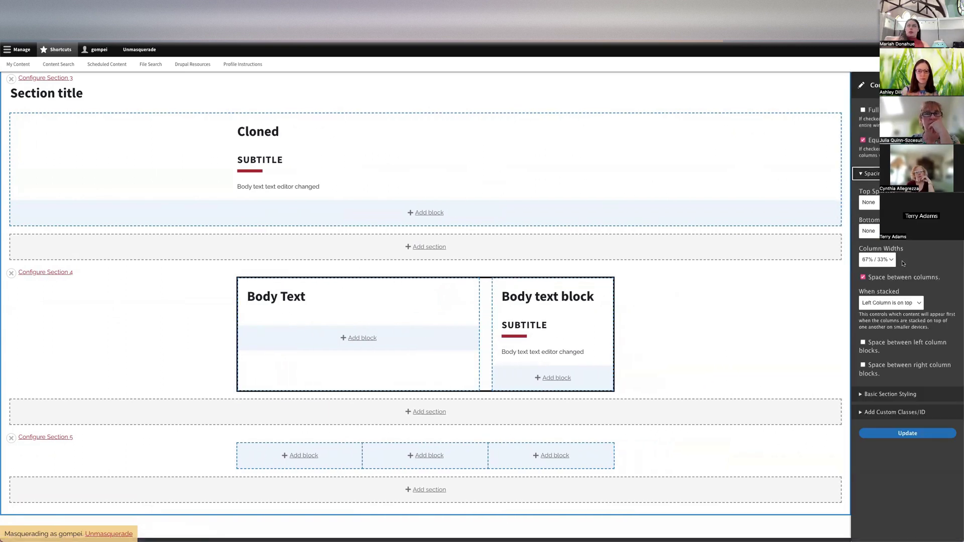
pyautogui.click(884, 261)
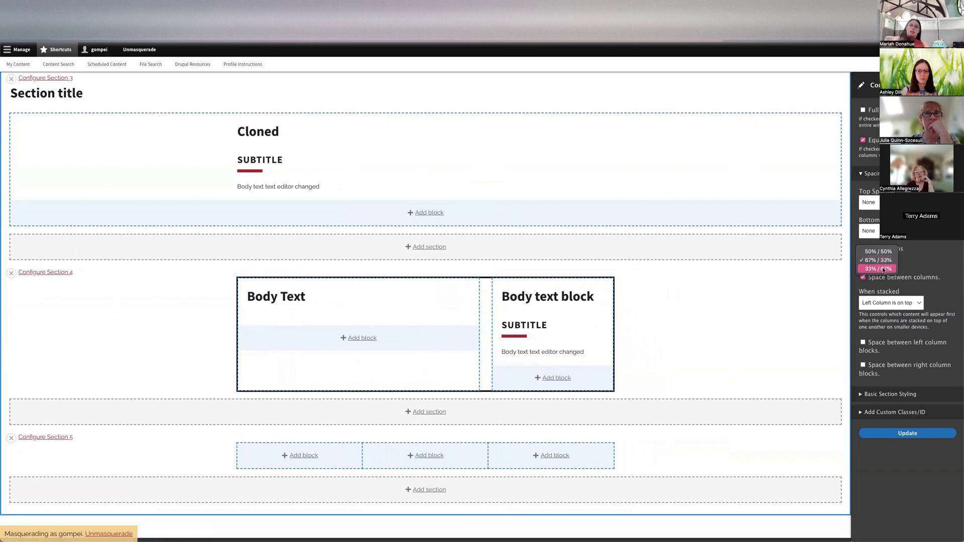
pyautogui.click(883, 269)
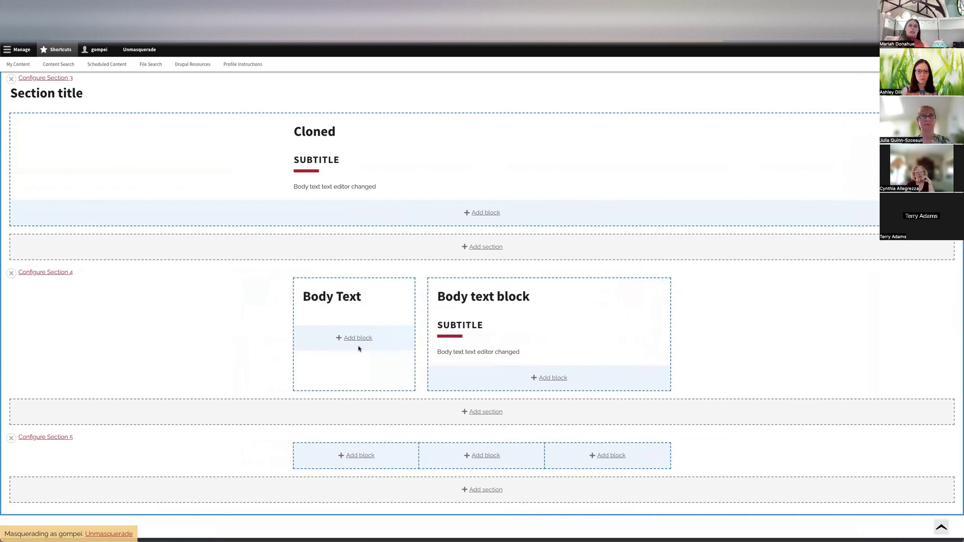
pyautogui.scroll(-2, 465, 337)
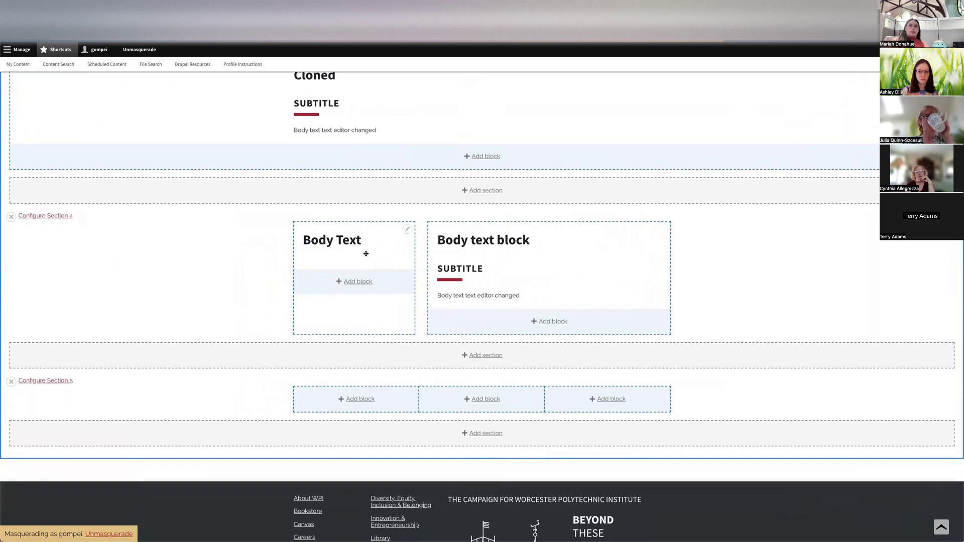
pyautogui.scroll(15, 388, 311)
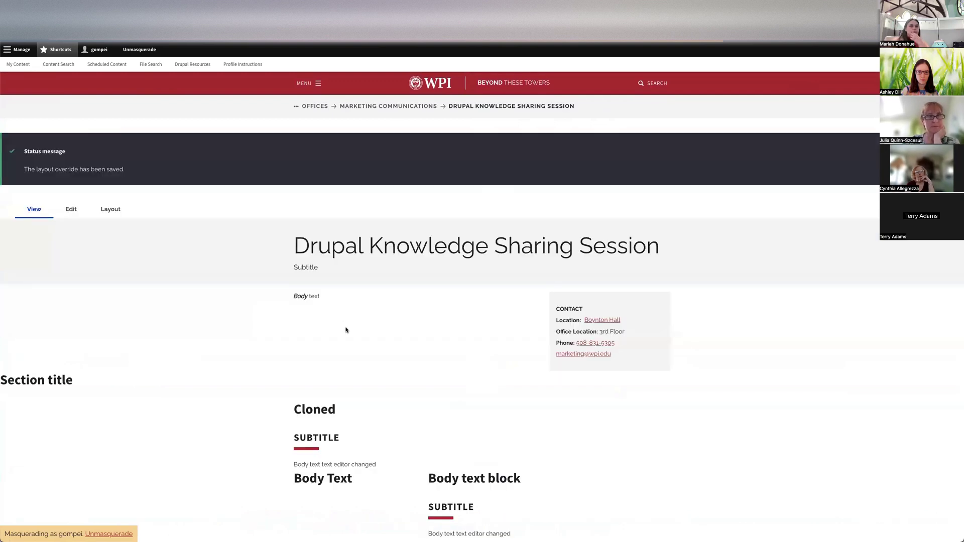
pyautogui.scroll(-5, 346, 330)
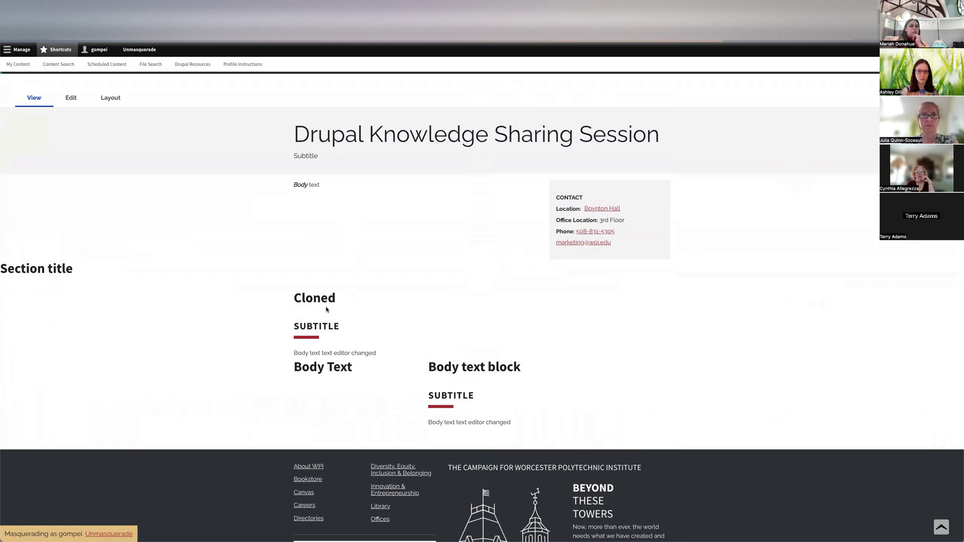
pyautogui.moveTo(1, 269); pyautogui.dragTo(86, 275)
pyautogui.click(87, 277)
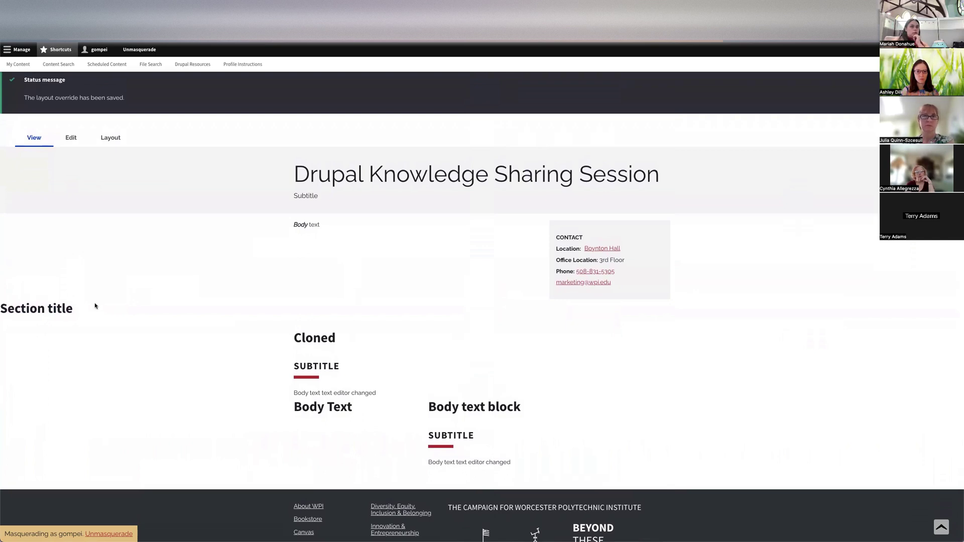
# - Reopen the page layout, center the title of Section 3 in its basic section styling, and save the layout
pyautogui.click(108, 142)
pyautogui.scroll(-3, 285, 362)
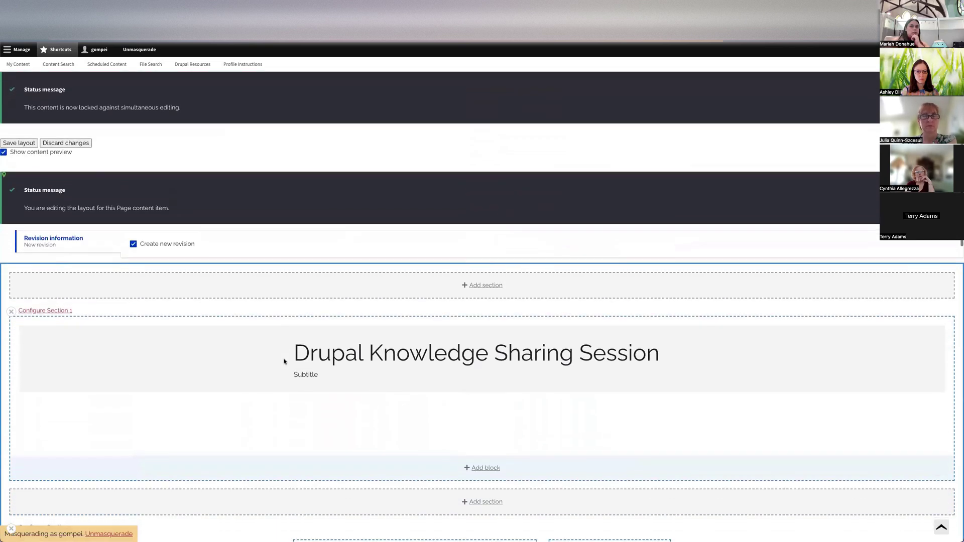
pyautogui.scroll(-10, 283, 361)
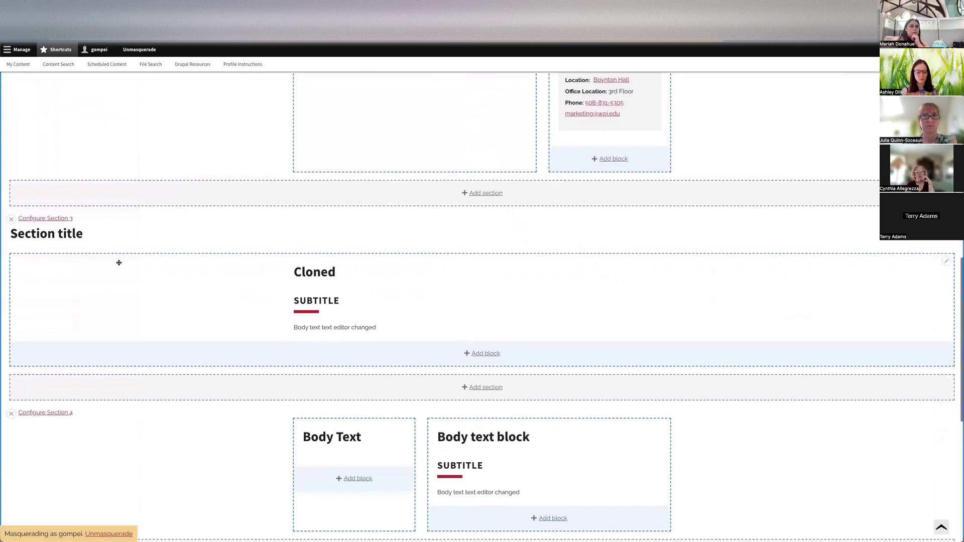
pyautogui.click(60, 220)
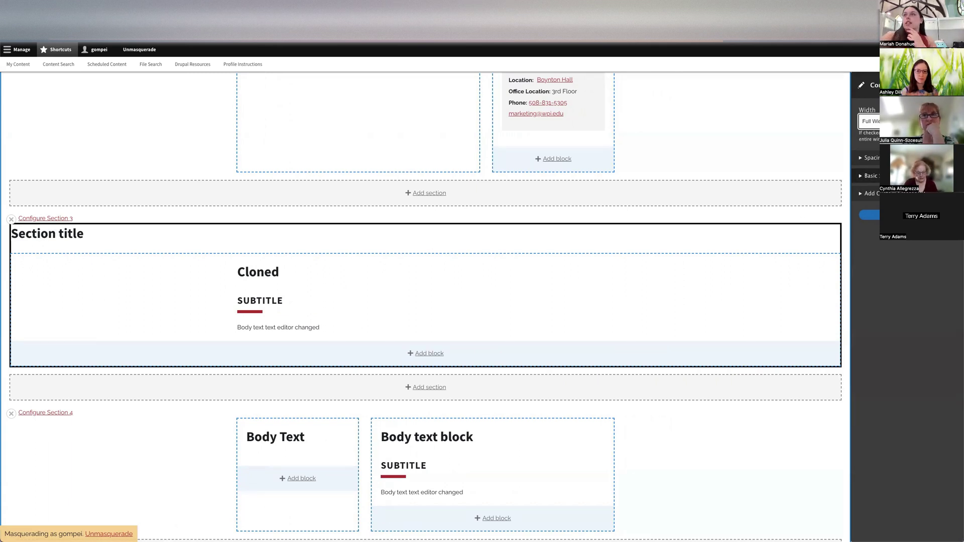
pyautogui.click(873, 176)
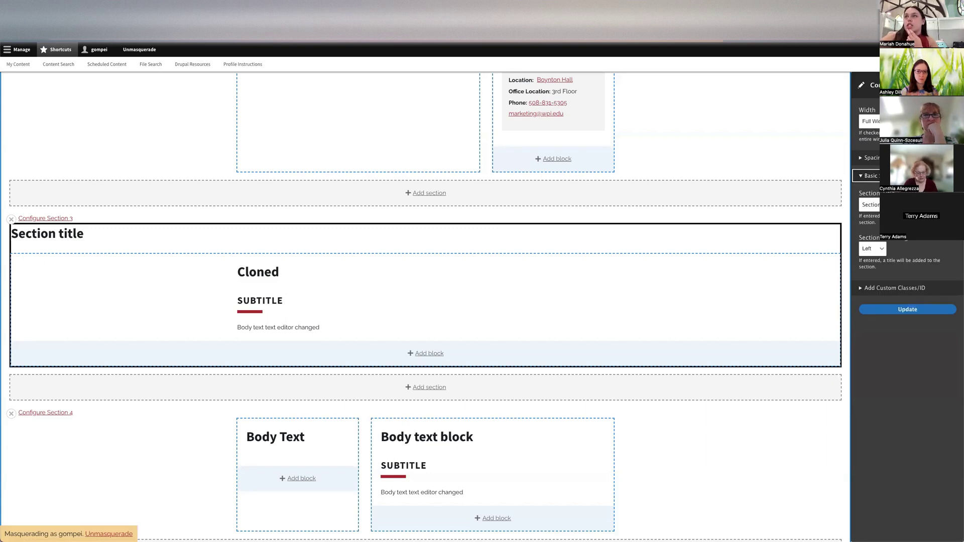
pyautogui.click(882, 250)
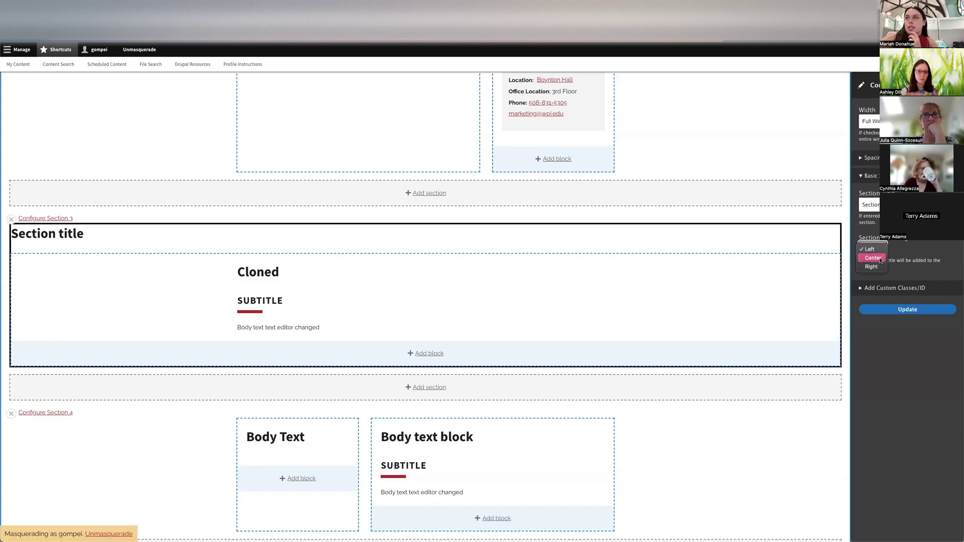
pyautogui.click(872, 258)
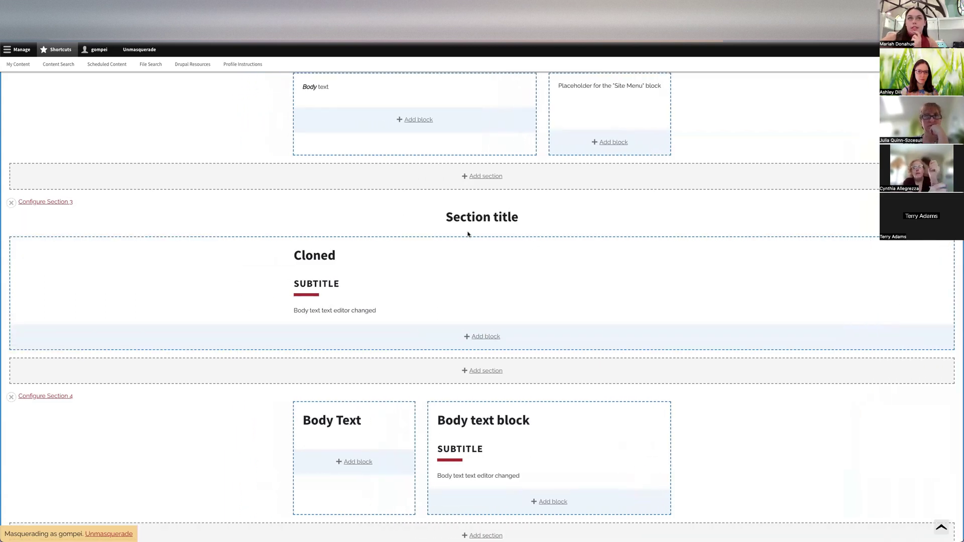
pyautogui.scroll(10, 385, 260)
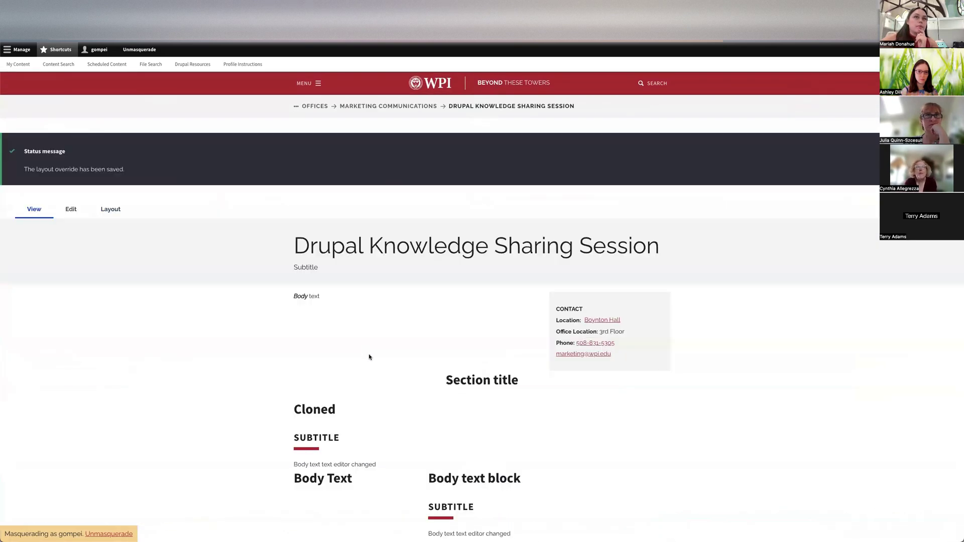
pyautogui.scroll(-2, 393, 377)
pyautogui.scroll(-1, 394, 376)
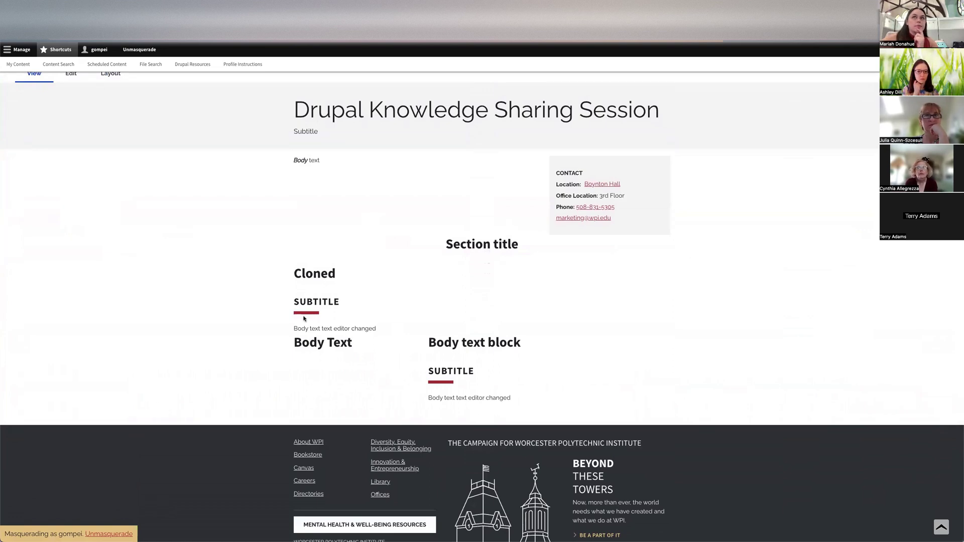
# - Switch to PowerPoint to check the "Layout Menu - sections" slide and return to the Drupal Knowledge Sharing Session page
pyautogui.hotkey('alt', 'Tab')
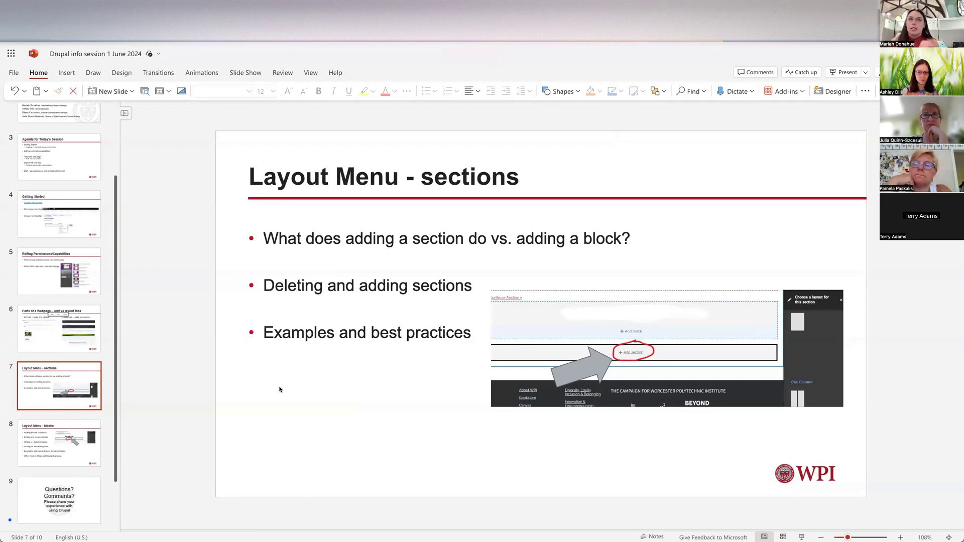
pyautogui.hotkey('ctrl', 'Right')
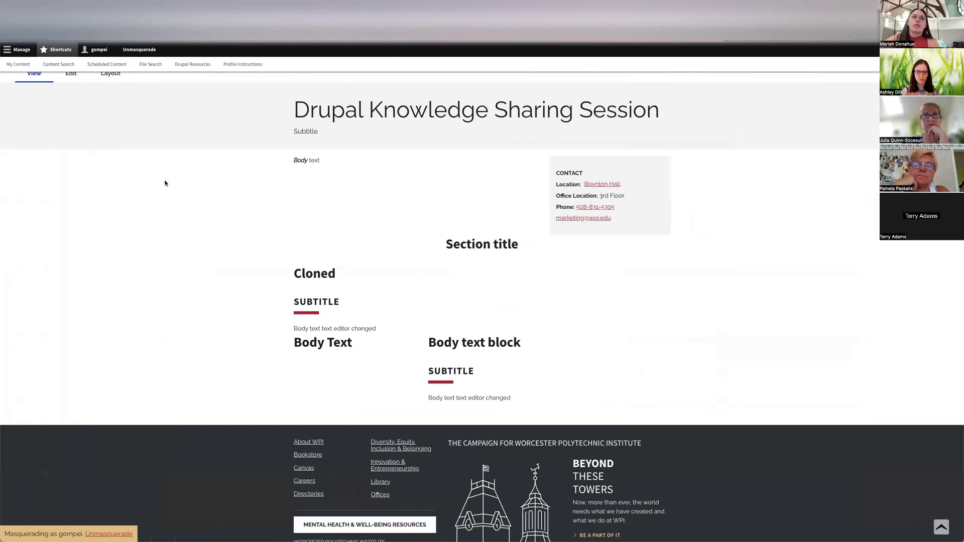
pyautogui.scroll(2, 165, 183)
pyautogui.scroll(2, 165, 183)
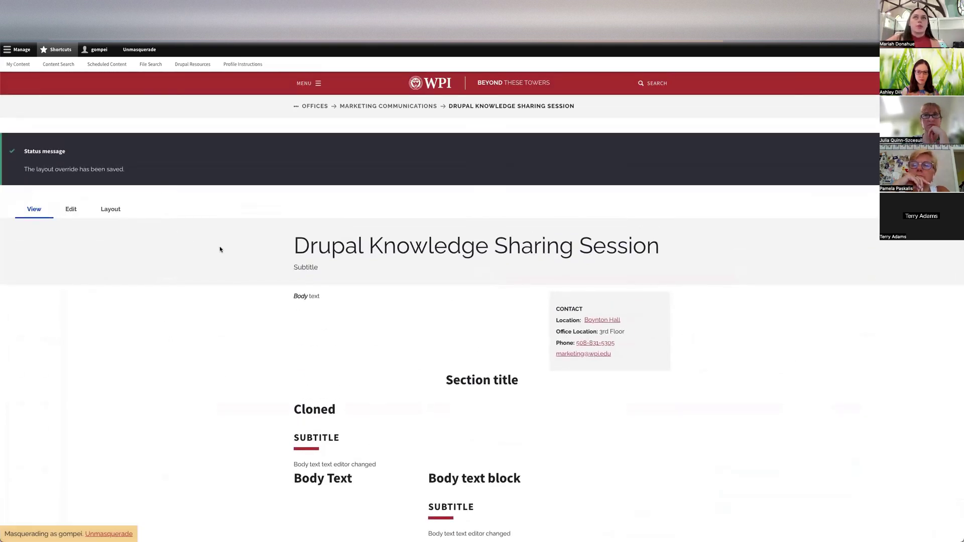
# - Review the saved section layout on the Drupal Knowledge Sharing Session page and check the "Layout Menu - sections" slide in PowerPoint
pyautogui.scroll(-2, 162, 293)
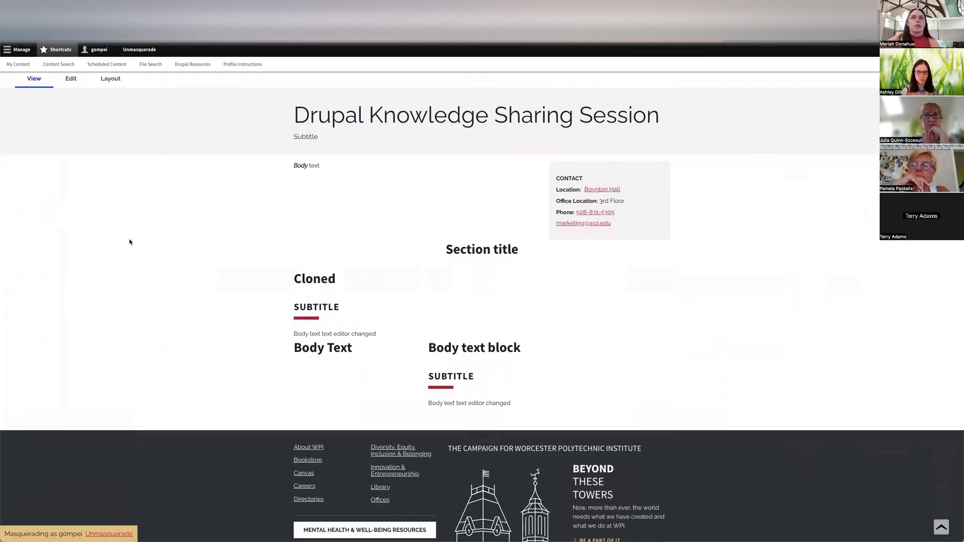
pyautogui.scroll(1, 129, 242)
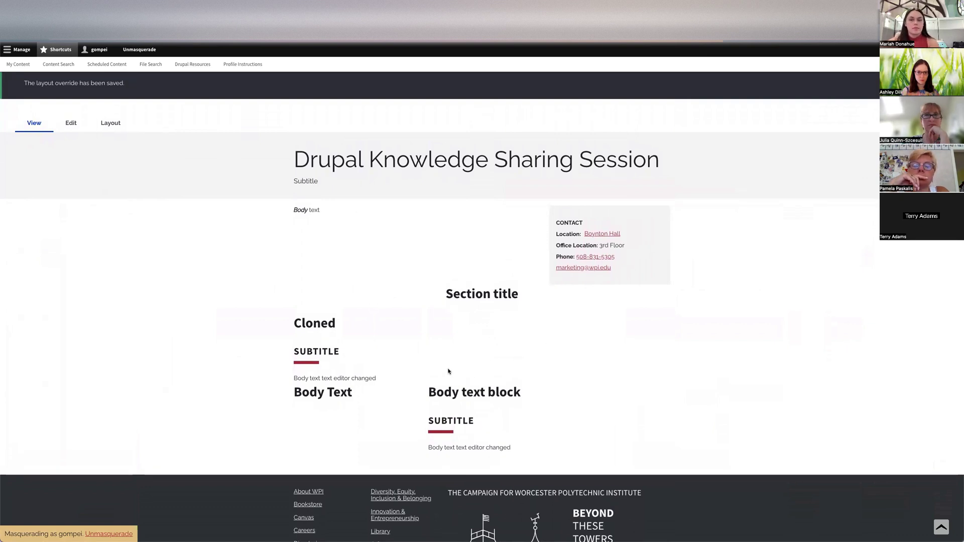
pyautogui.scroll(1, 381, 349)
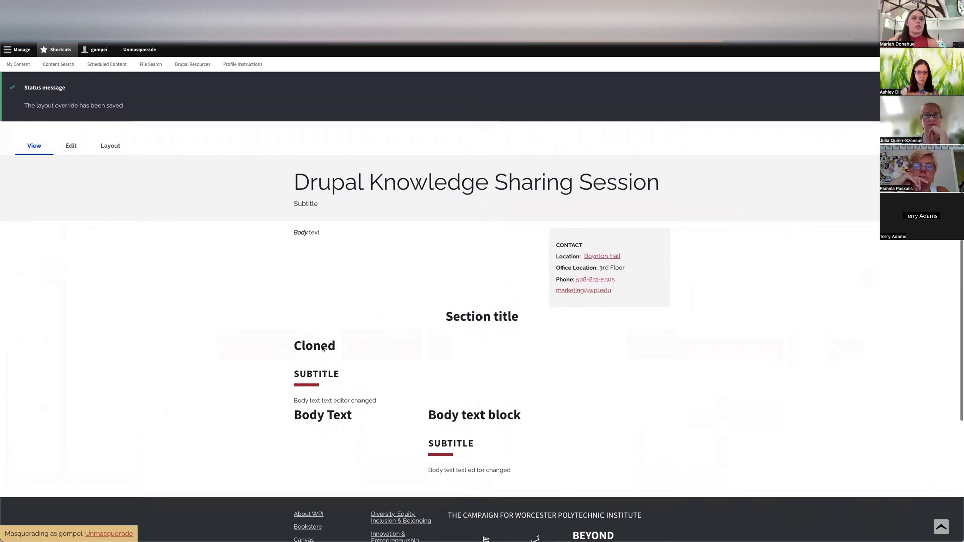
pyautogui.scroll(3, 281, 318)
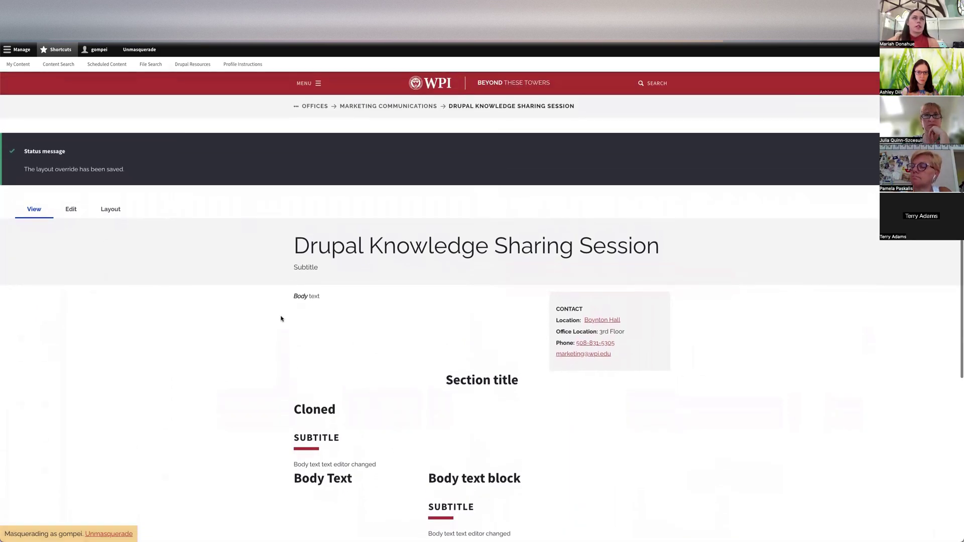
pyautogui.hotkey('ctrl', 'Left')
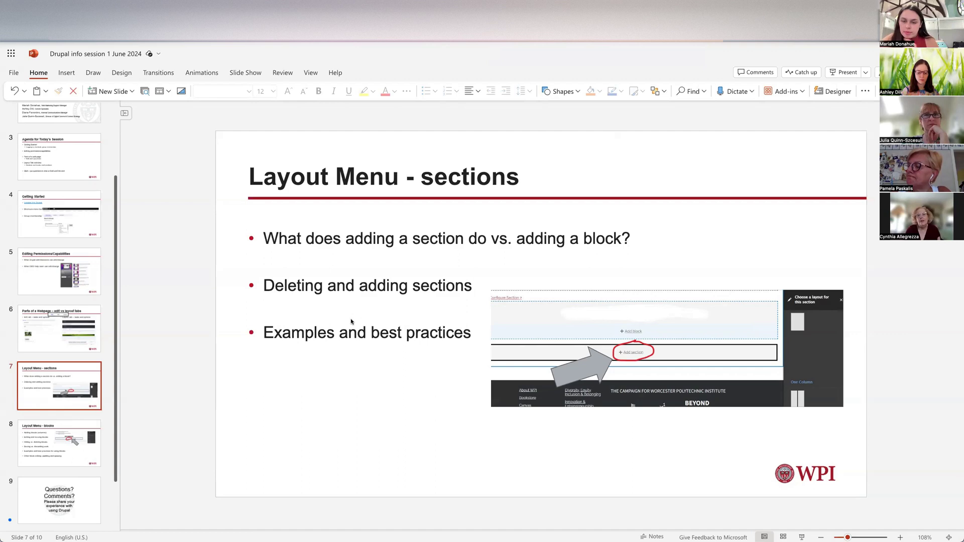
pyautogui.hotkey('ctrl', 'Right')
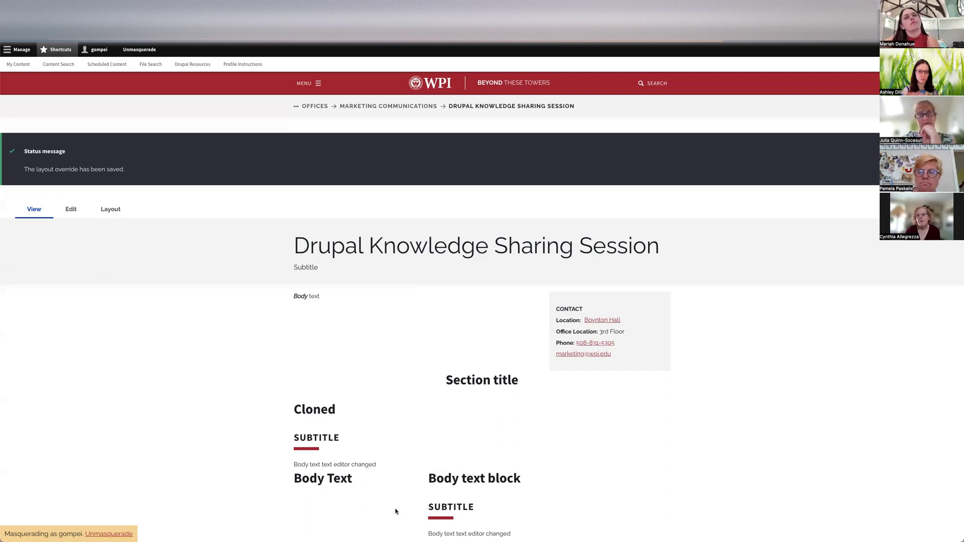
pyautogui.scroll(-1, 327, 405)
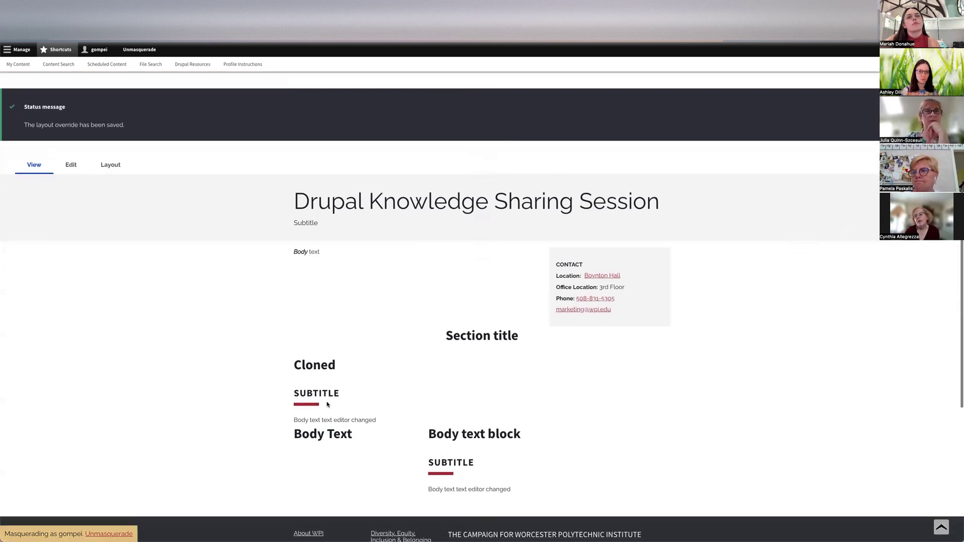
pyautogui.scroll(-1, 327, 405)
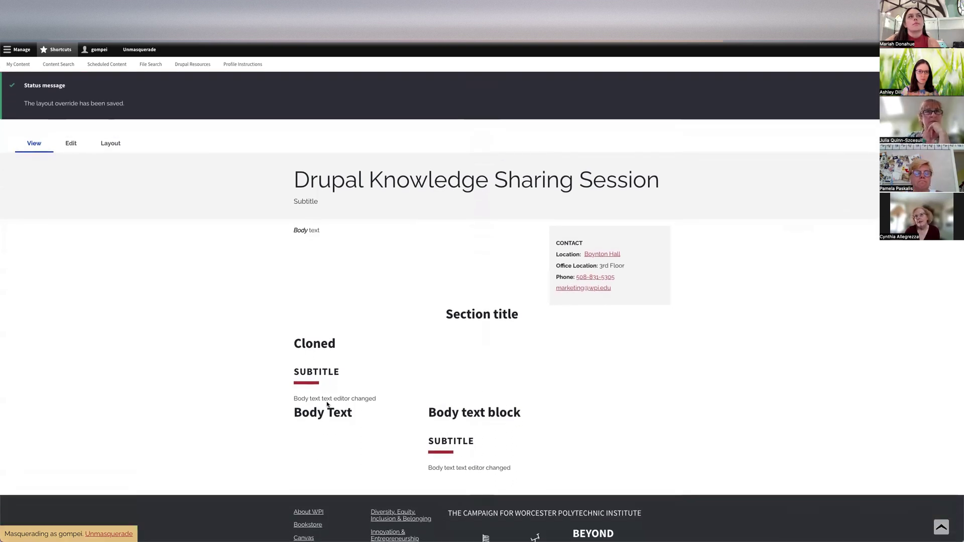
pyautogui.scroll(2, 239, 337)
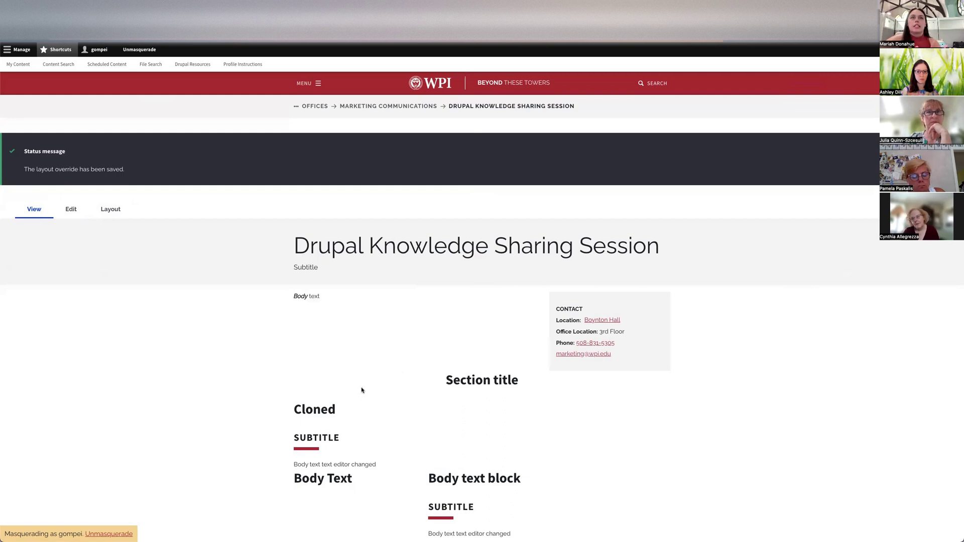
# - Reopen the page layout and open the configuration of the Body Text block in Section 4
pyautogui.click(107, 211)
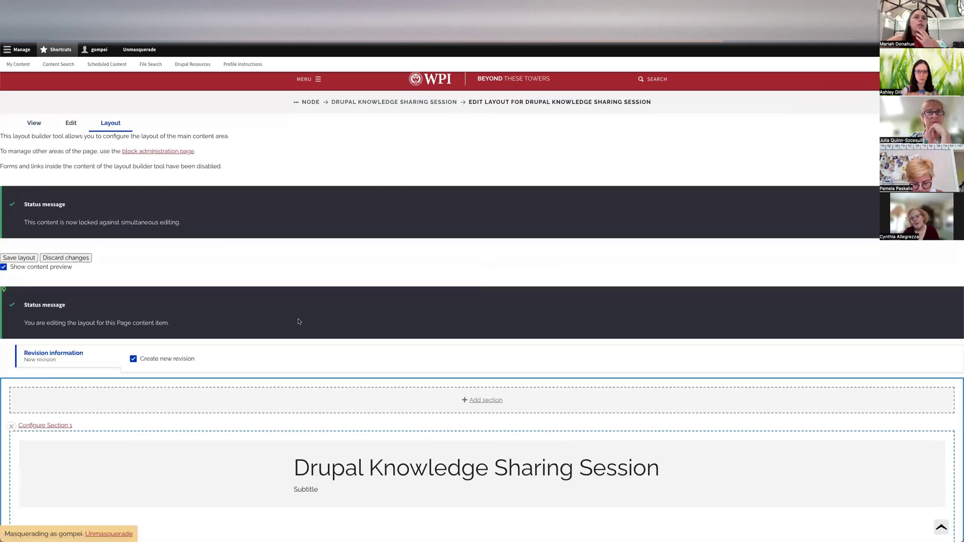
pyautogui.scroll(-5, 299, 321)
pyautogui.scroll(-12, 299, 320)
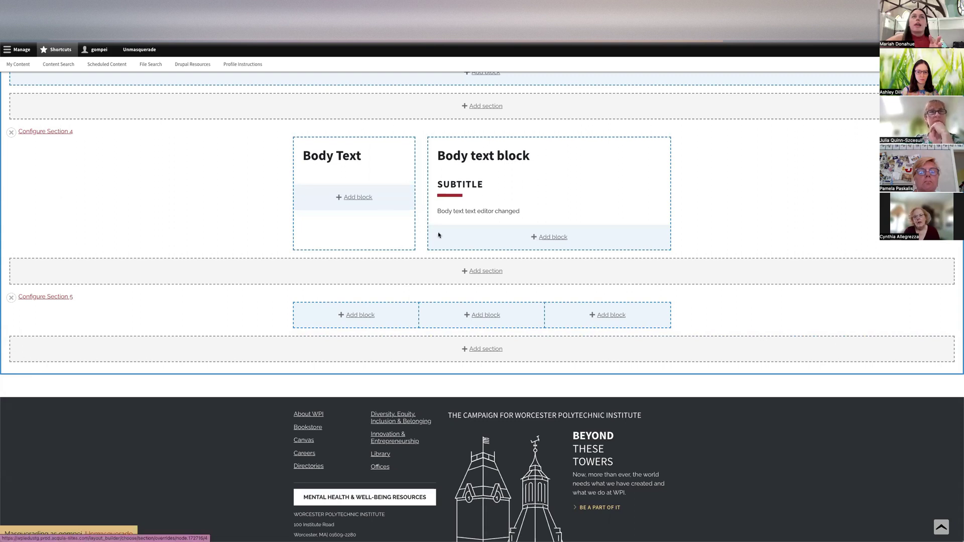
pyautogui.click(406, 145)
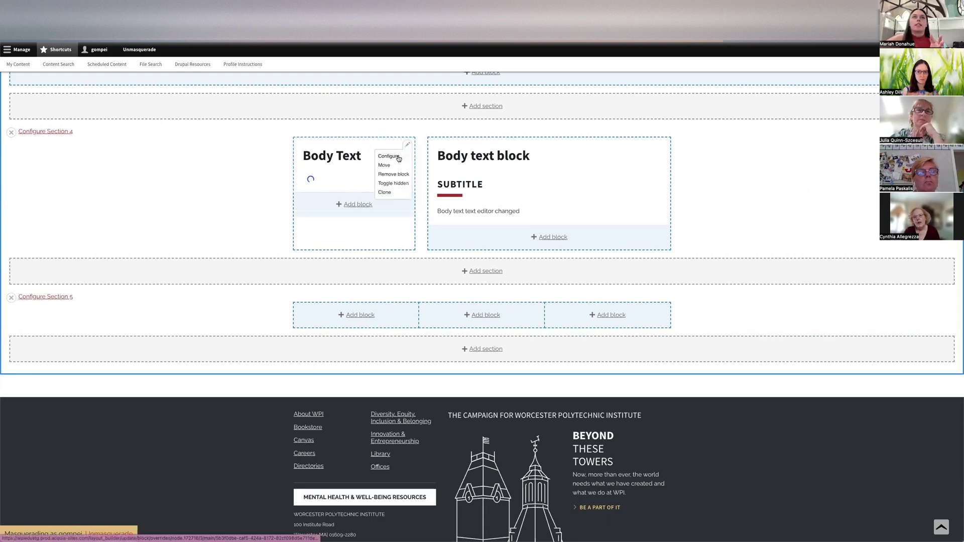
pyautogui.click(398, 157)
# - Copy two paragraphs from the Lorem Ipsum Generator extension into the Body Text block's body and update the block
pyautogui.click(870, 41)
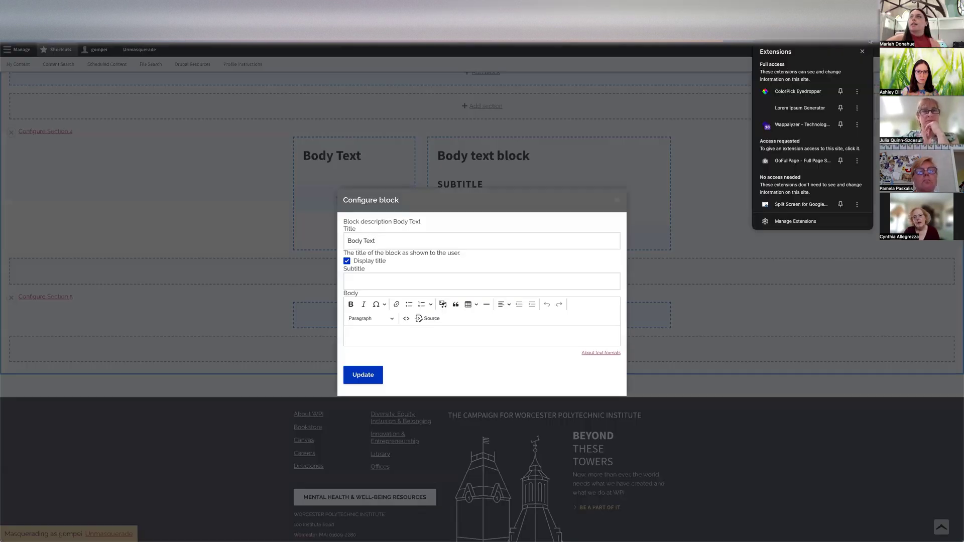
pyautogui.click(800, 107)
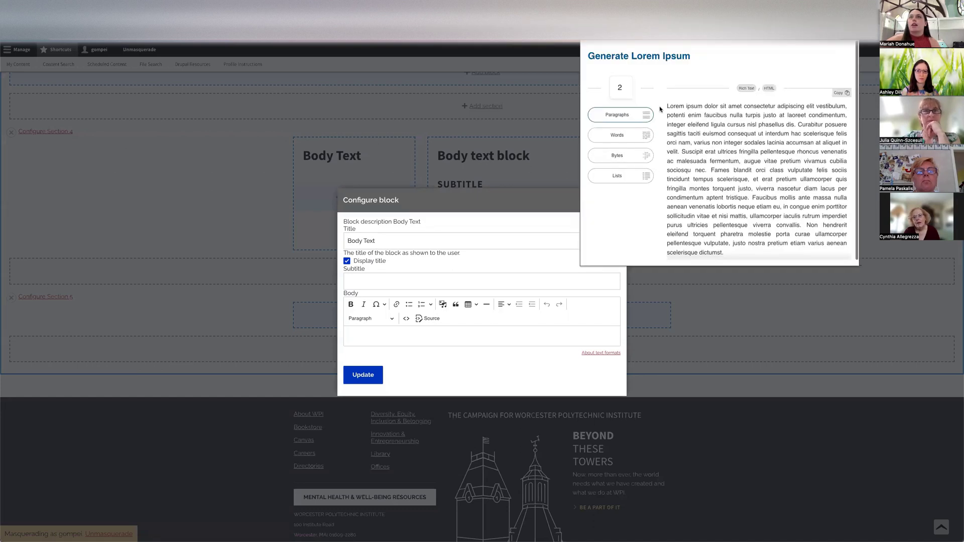
pyautogui.moveTo(665, 106); pyautogui.dragTo(731, 239)
pyautogui.hotkey('ctrl', 'c')
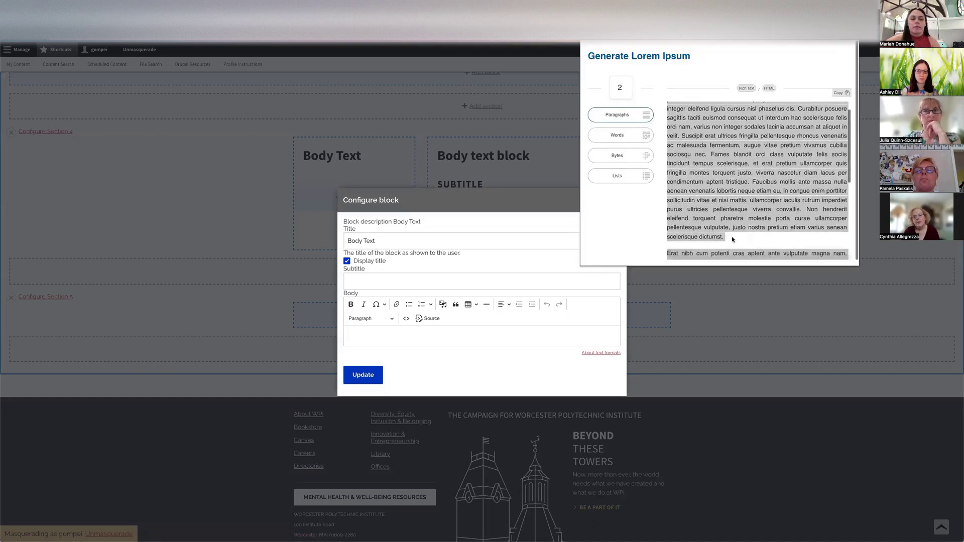
pyautogui.click(390, 338)
pyautogui.click(387, 338)
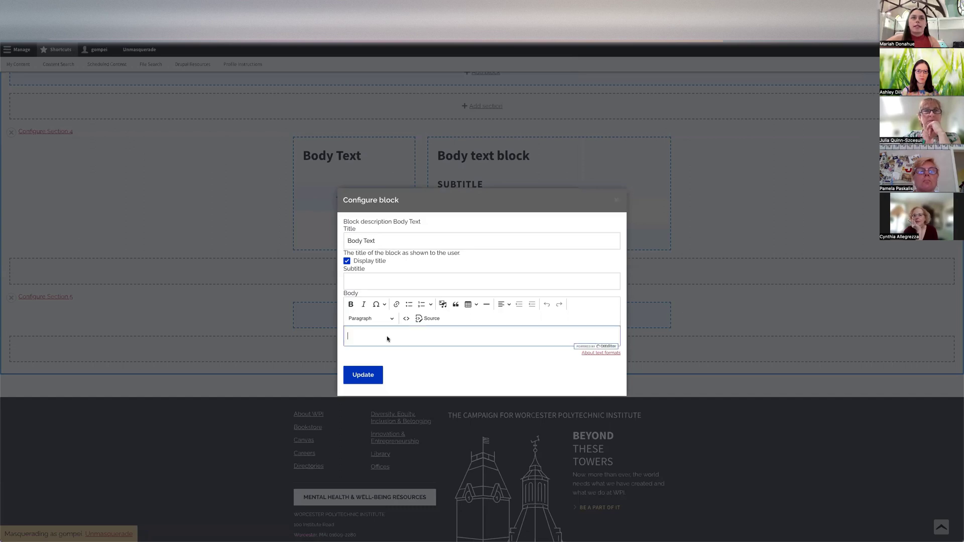
pyautogui.hotkey('ctrl', 'v')
pyautogui.click(367, 482)
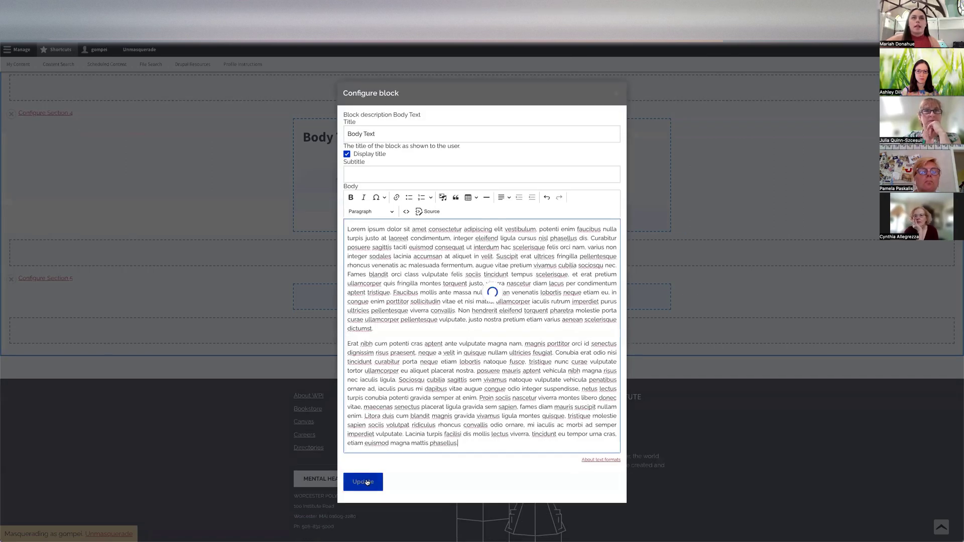
# - Examine how the long Body Text block affects the height of Section 4's columns and the position of Section 5
pyautogui.scroll(-6, 383, 298)
pyautogui.scroll(5, 383, 298)
pyautogui.scroll(3, 383, 298)
pyautogui.scroll(-3, 368, 258)
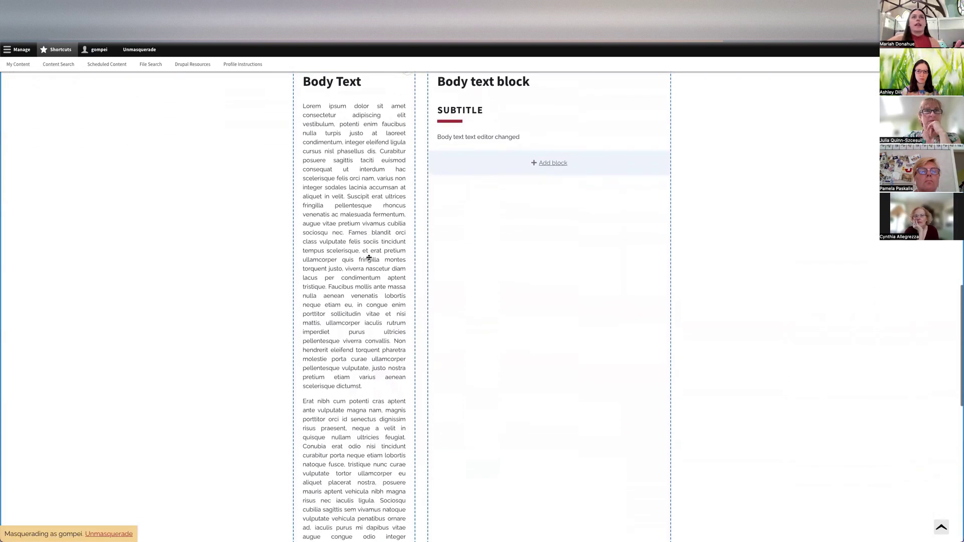
pyautogui.scroll(3, 368, 256)
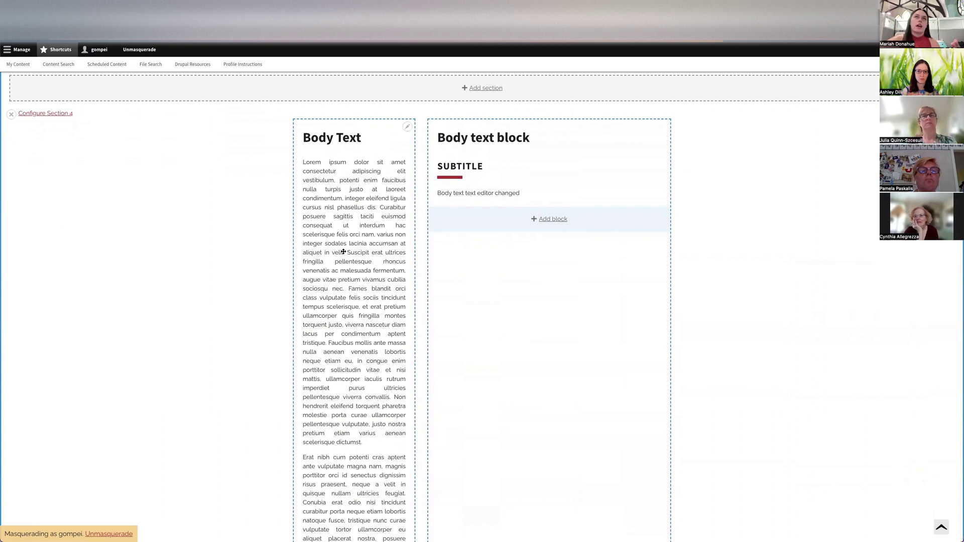
pyautogui.scroll(1, 344, 251)
pyautogui.scroll(-9, 343, 251)
pyautogui.scroll(5, 362, 209)
pyautogui.scroll(4, 361, 208)
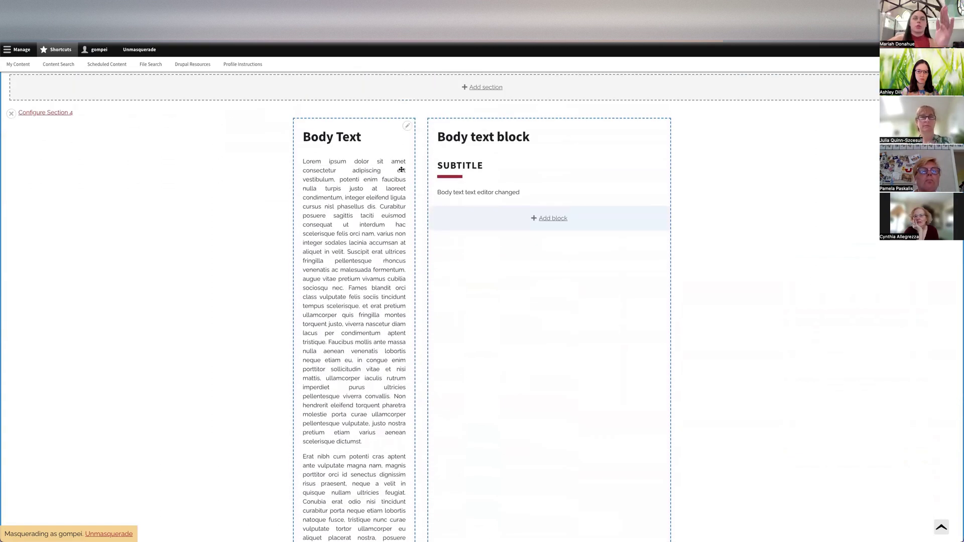
pyautogui.scroll(-15, 378, 224)
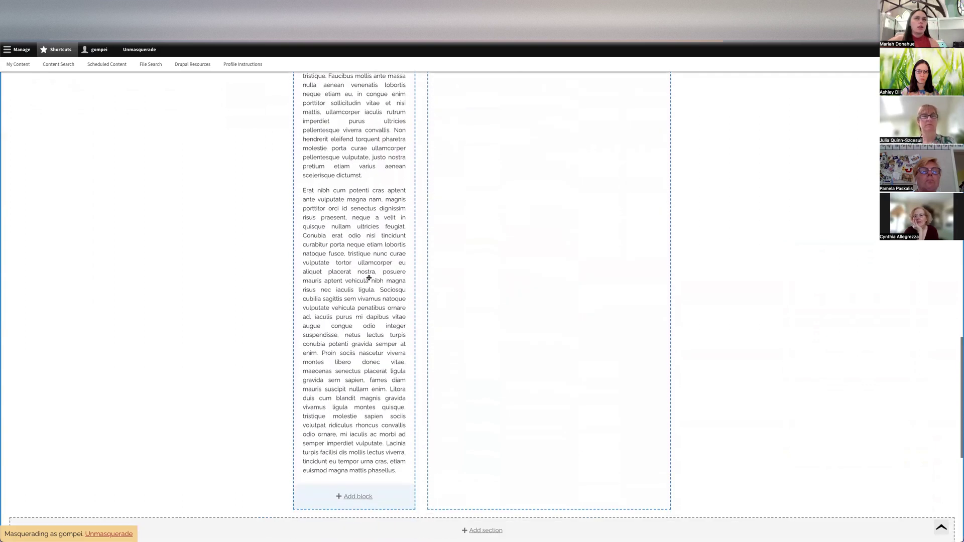
pyautogui.scroll(-2, 369, 279)
pyautogui.moveTo(358, 235); pyautogui.dragTo(363, 387)
pyautogui.scroll(-9, 364, 387)
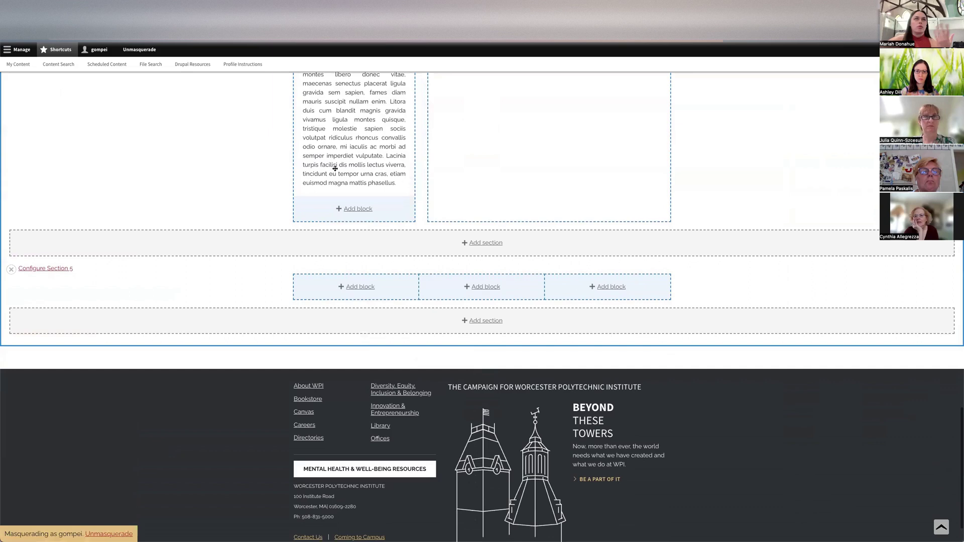
pyautogui.scroll(7, 334, 169)
pyautogui.scroll(8, 335, 168)
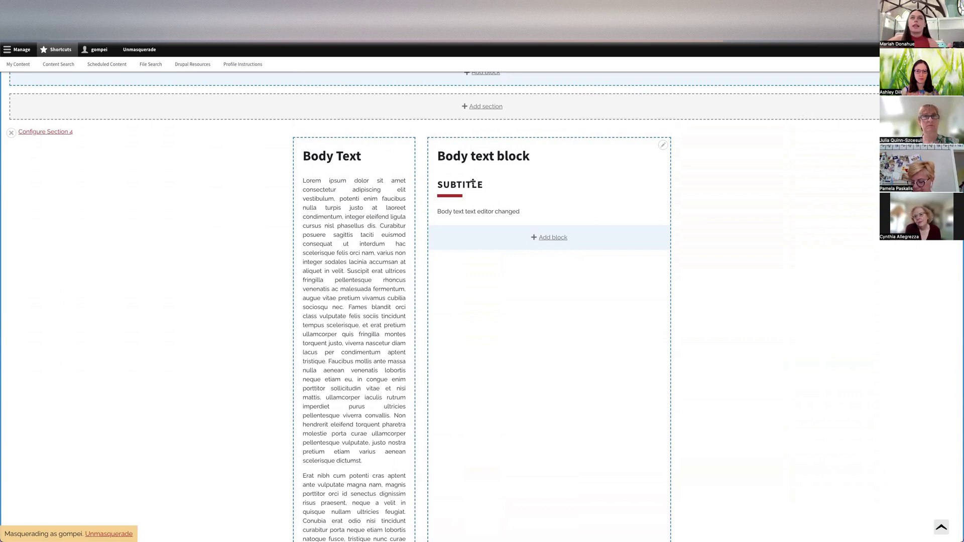
# - In Section 4's "Body text block", end the body sentence with a period, make it bold with an empty line below, and update the block
pyautogui.click(663, 145)
pyautogui.click(644, 156)
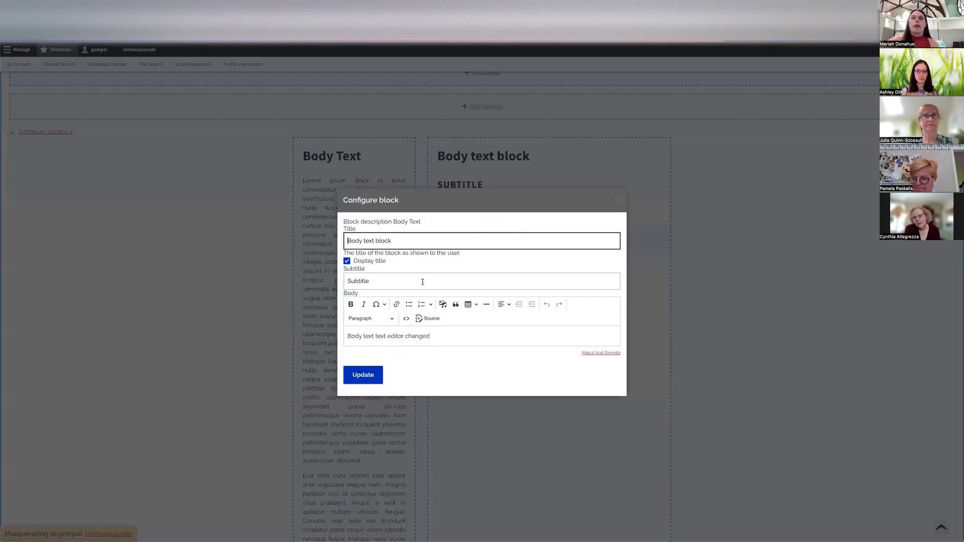
pyautogui.click(437, 335)
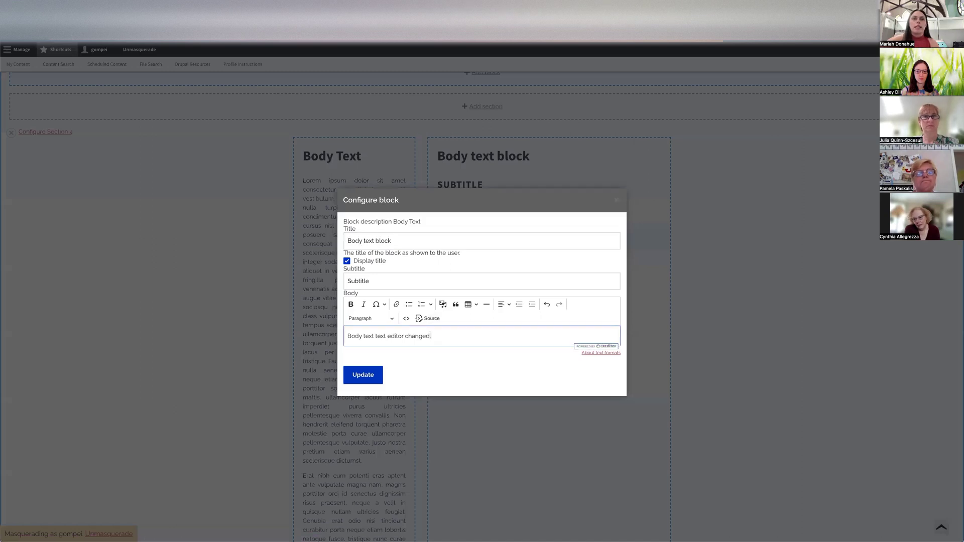
pyautogui.moveTo(435, 335); pyautogui.dragTo(346, 335)
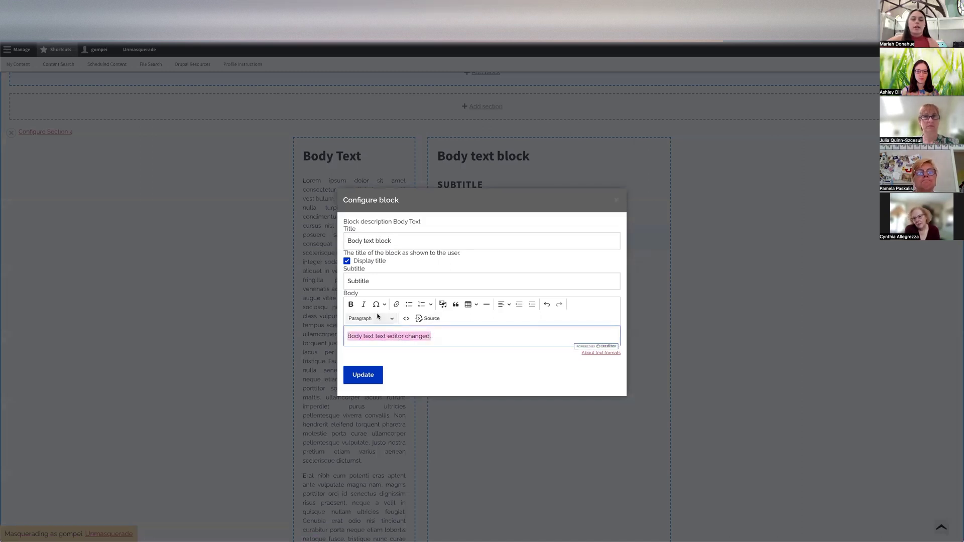
pyautogui.click(350, 304)
pyautogui.click(440, 336)
pyautogui.press('Return')
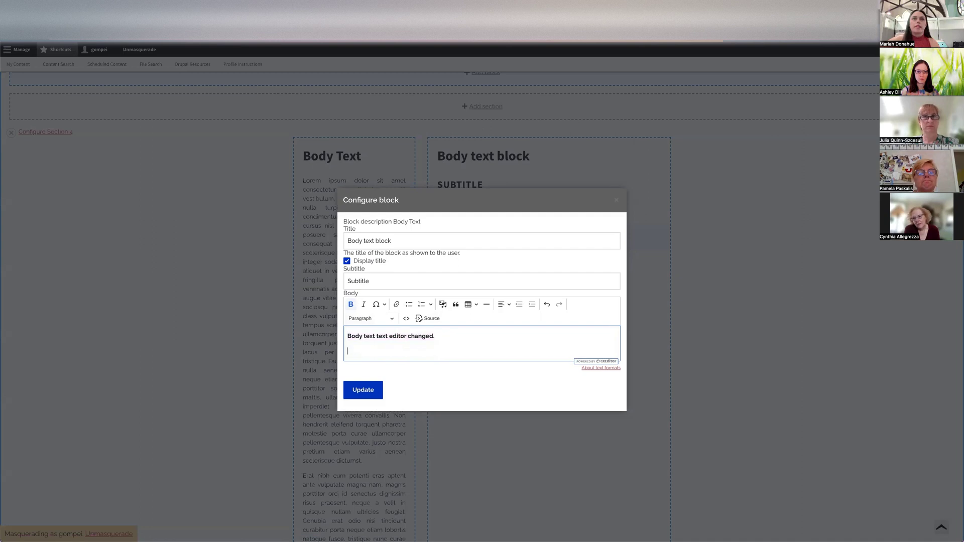
pyautogui.click(360, 391)
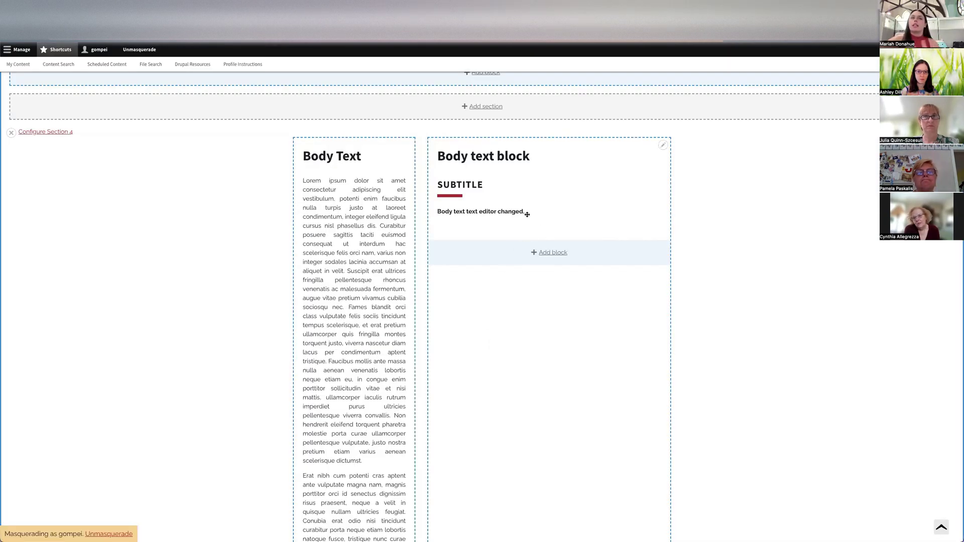
pyautogui.scroll(-3, 537, 296)
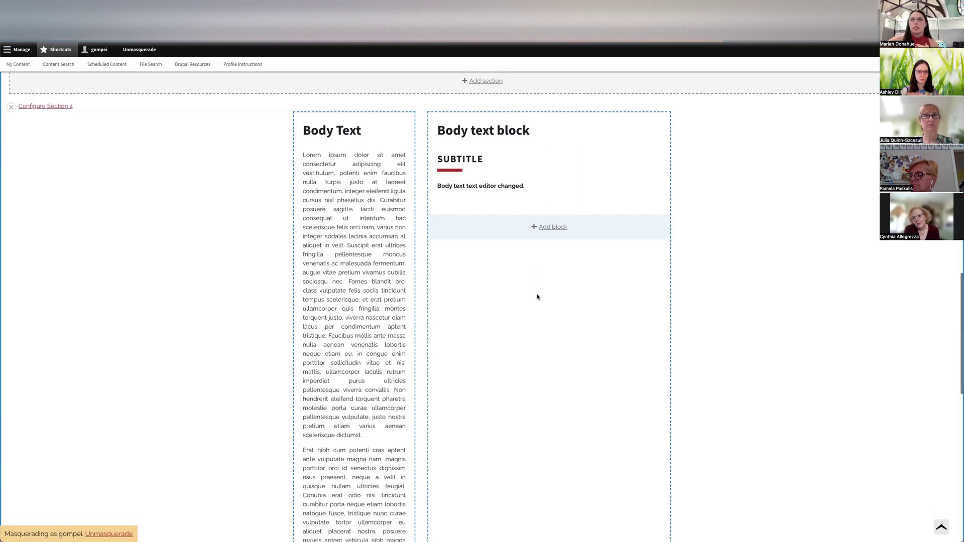
pyautogui.scroll(-8, 537, 297)
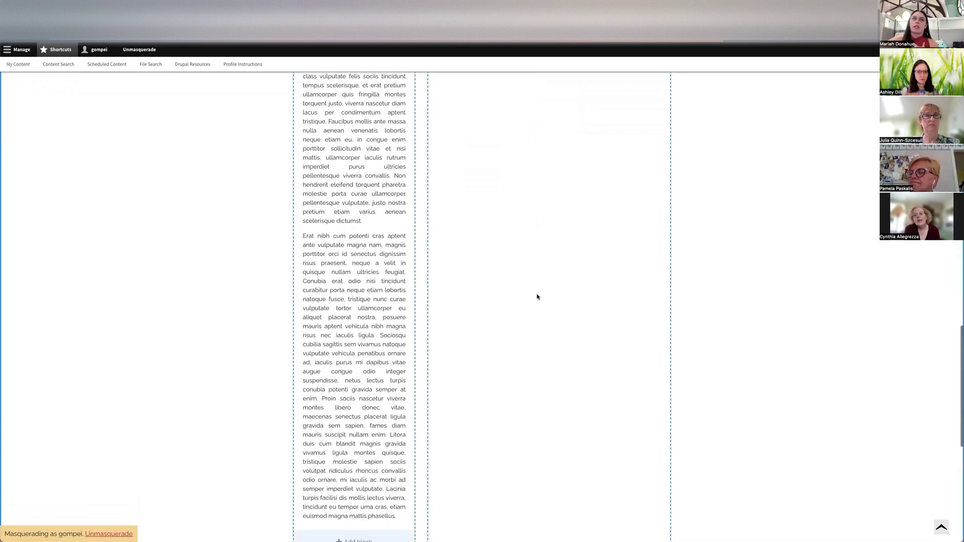
pyautogui.scroll(5, 493, 232)
pyautogui.scroll(7, 493, 232)
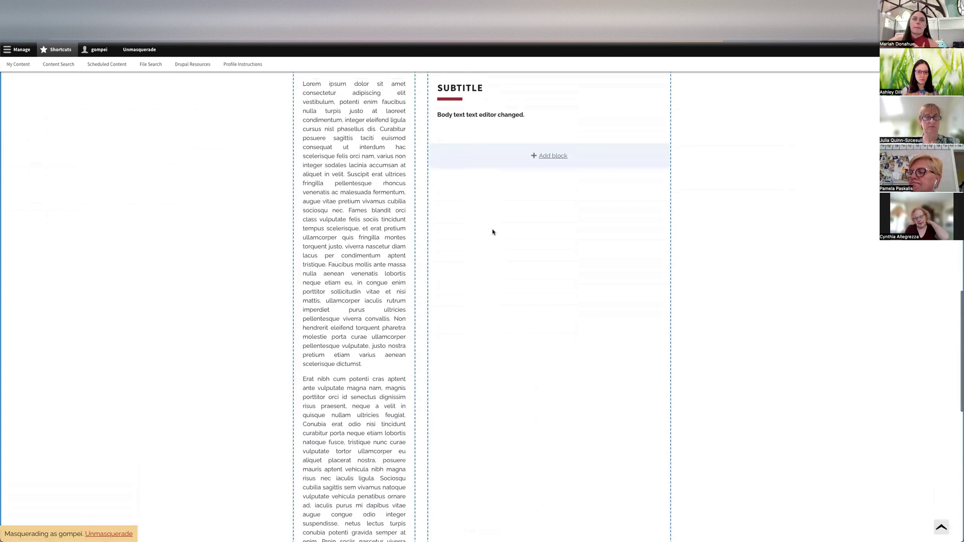
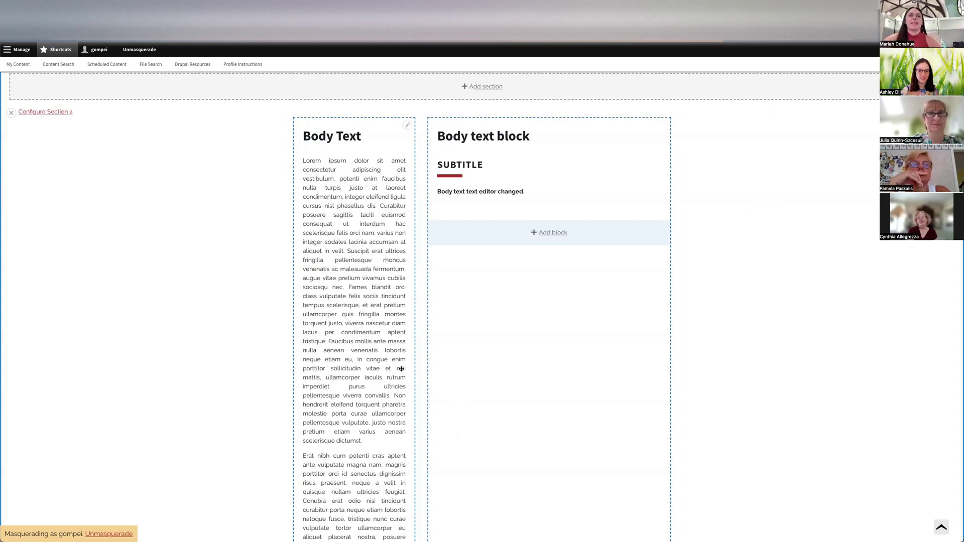
# - Clear the long placeholder body copy from the Body Text block in Section 4's narrow column and update the block
pyautogui.scroll(-1, 401, 369)
pyautogui.scroll(5, 402, 369)
pyautogui.scroll(3, 401, 369)
pyautogui.scroll(-1, 372, 351)
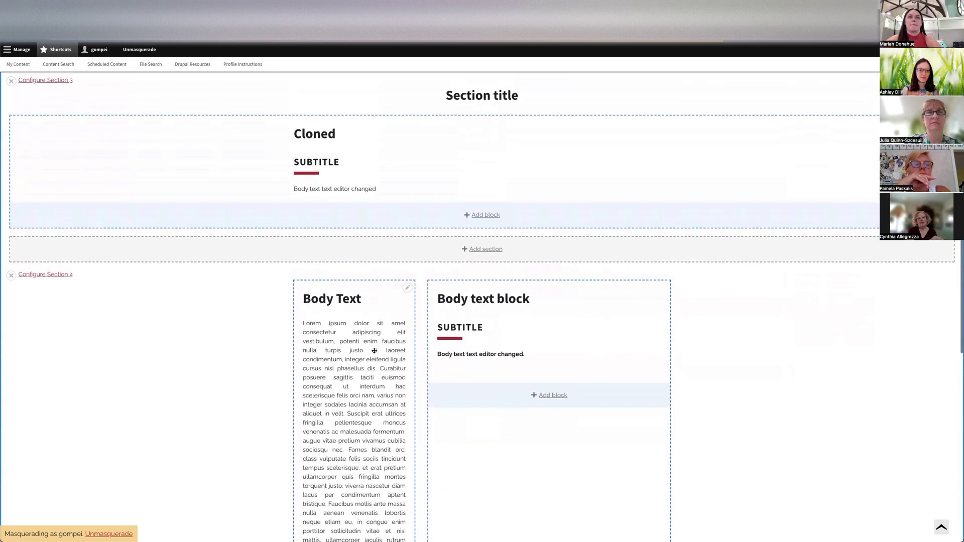
pyautogui.scroll(-2, 374, 350)
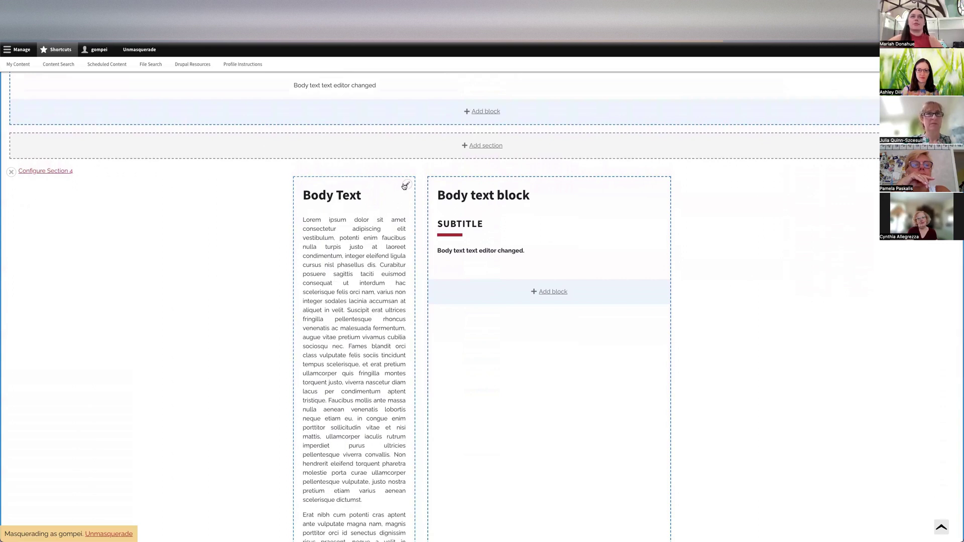
pyautogui.click(405, 186)
pyautogui.click(390, 197)
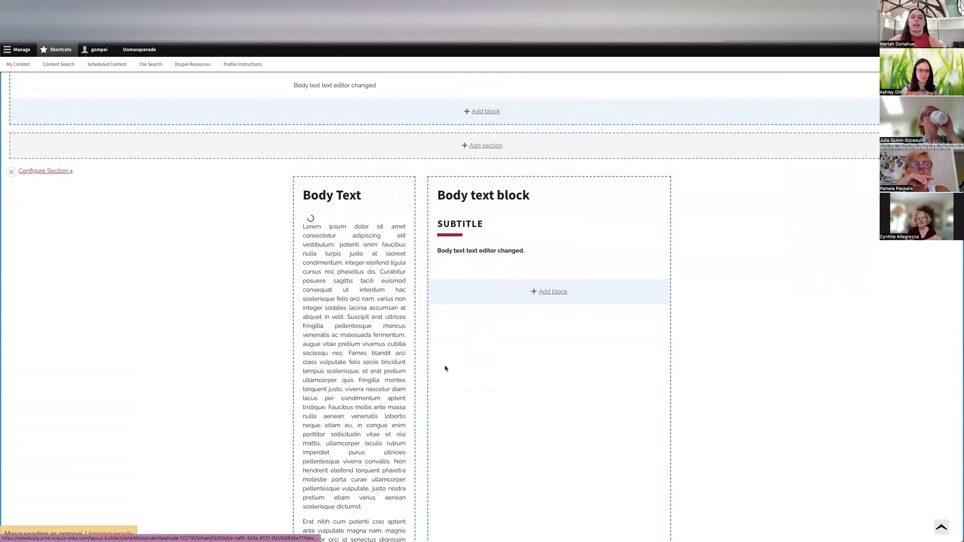
pyautogui.click(434, 345)
pyautogui.press('super+a')
pyautogui.press('BackSpace')
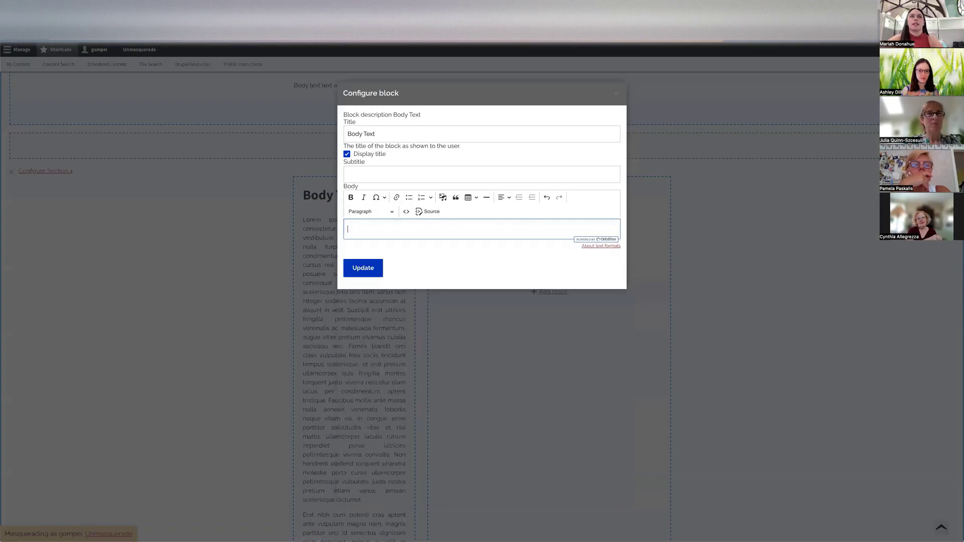
pyautogui.click(367, 270)
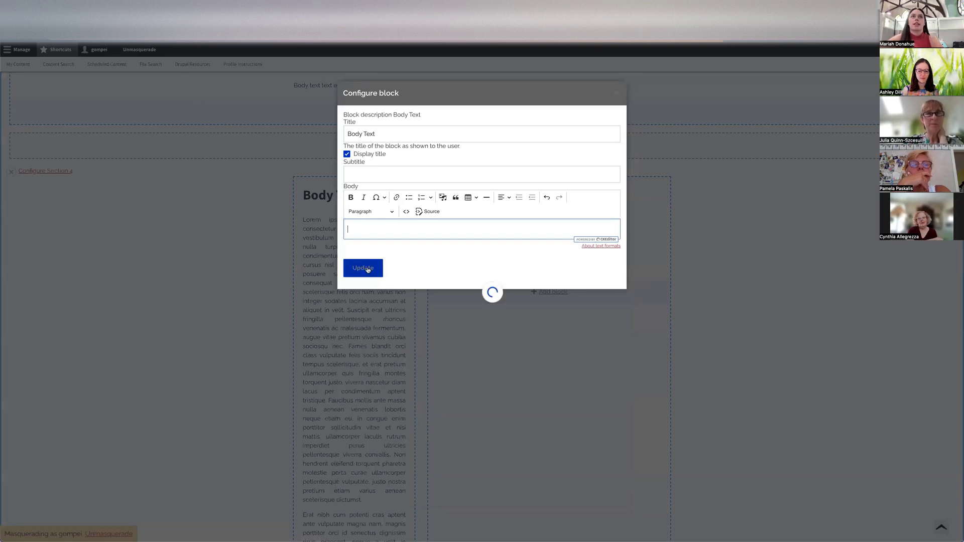
# - Examine the page layout's sections and blocks, from the page header section down to the empty three-column Section 5
pyautogui.scroll(3, 325, 259)
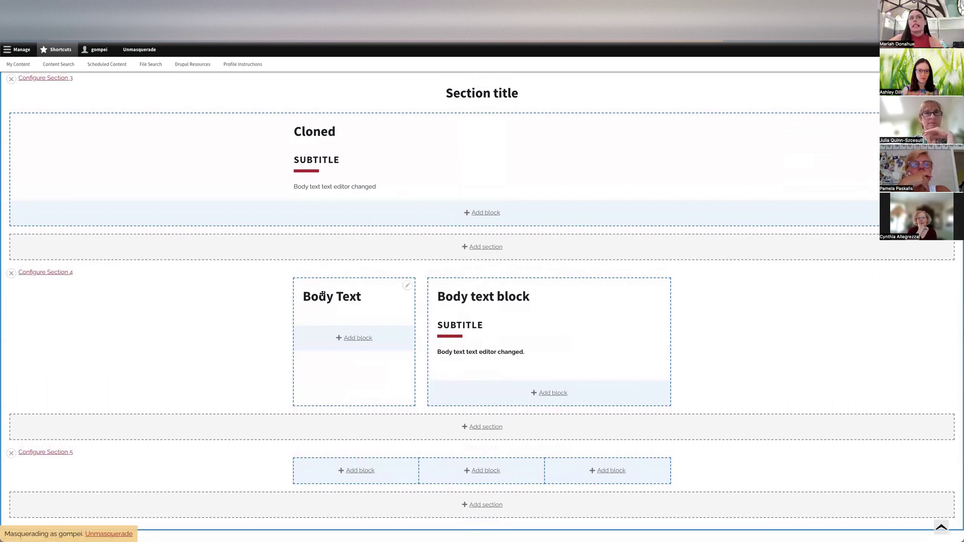
pyautogui.scroll(2, 322, 293)
pyautogui.scroll(6, 322, 294)
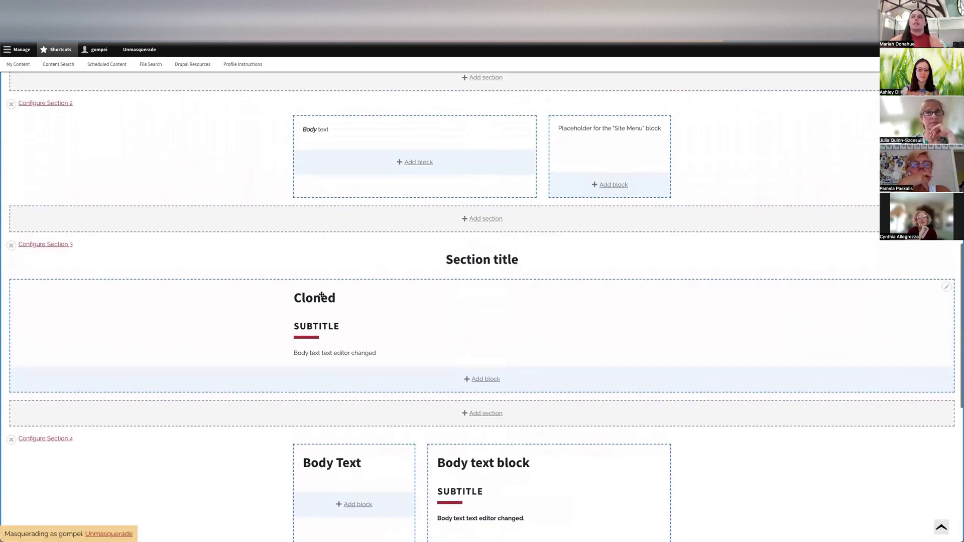
pyautogui.scroll(2, 323, 295)
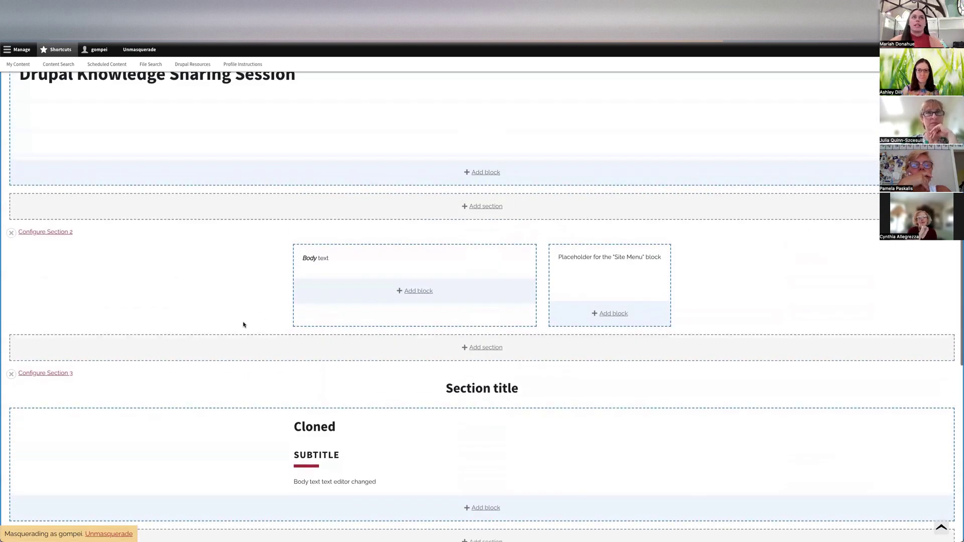
pyautogui.scroll(-7, 243, 324)
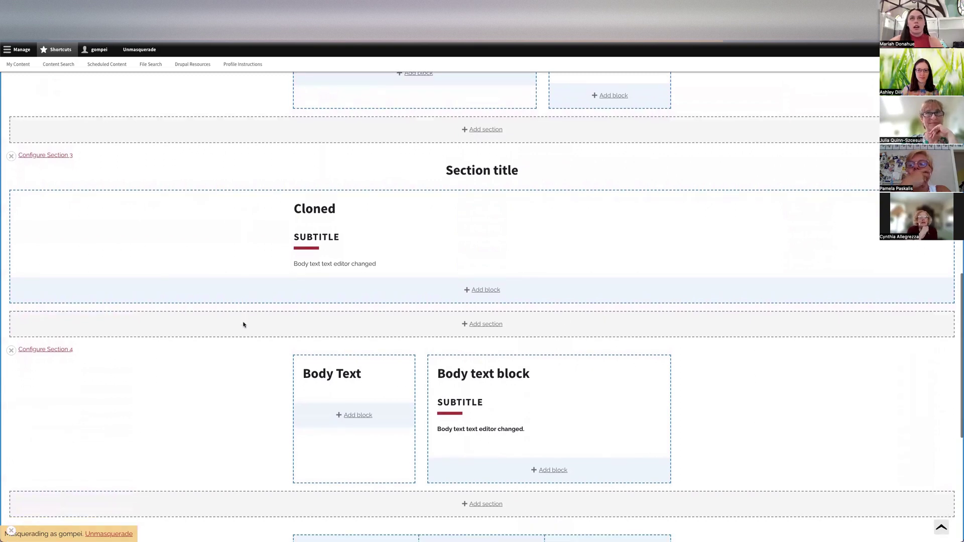
pyautogui.scroll(-1, 243, 325)
pyautogui.scroll(-1, 243, 324)
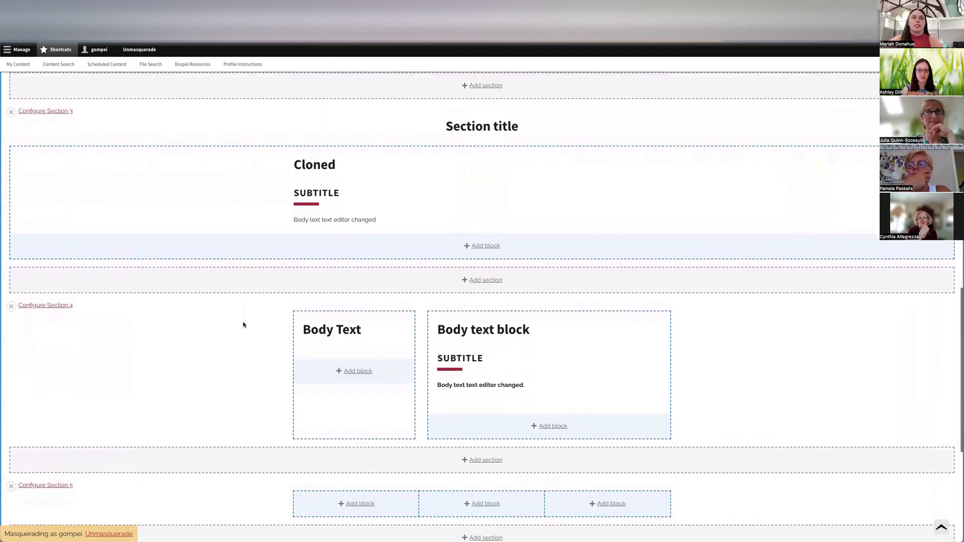
pyautogui.scroll(-2, 269, 357)
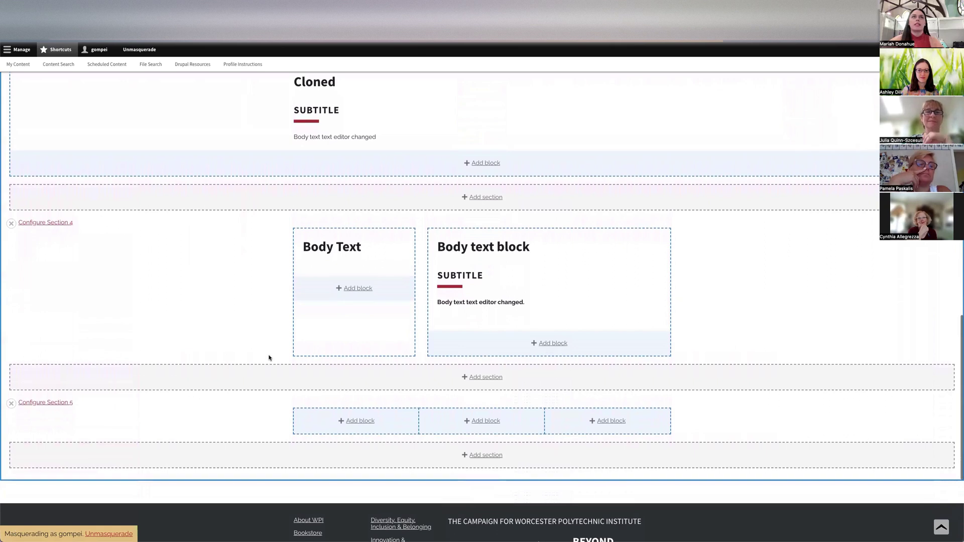
pyautogui.scroll(2, 387, 301)
pyautogui.click(407, 311)
pyautogui.click(397, 326)
pyautogui.click(383, 334)
pyautogui.write('Body text')
pyautogui.click(405, 281)
pyautogui.write('subtitle')
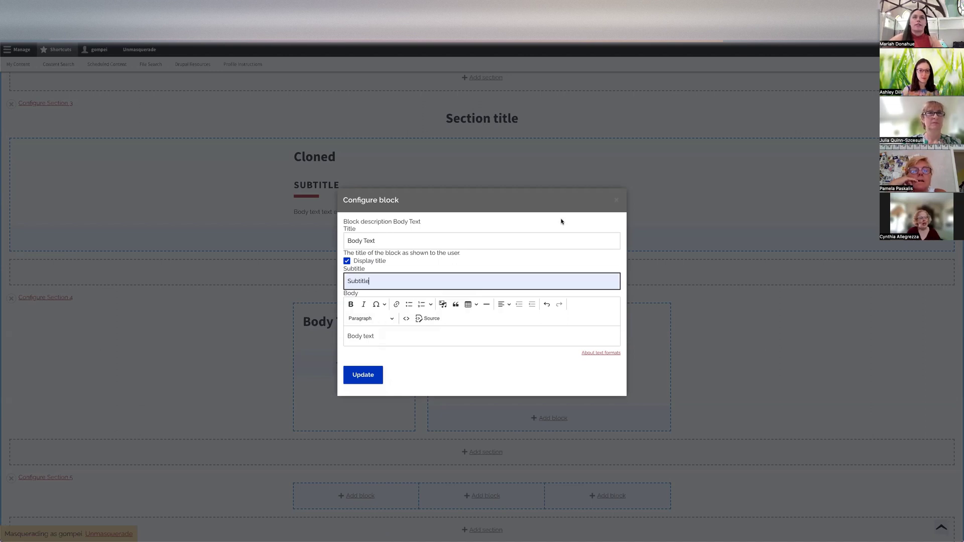
pyautogui.click(616, 200)
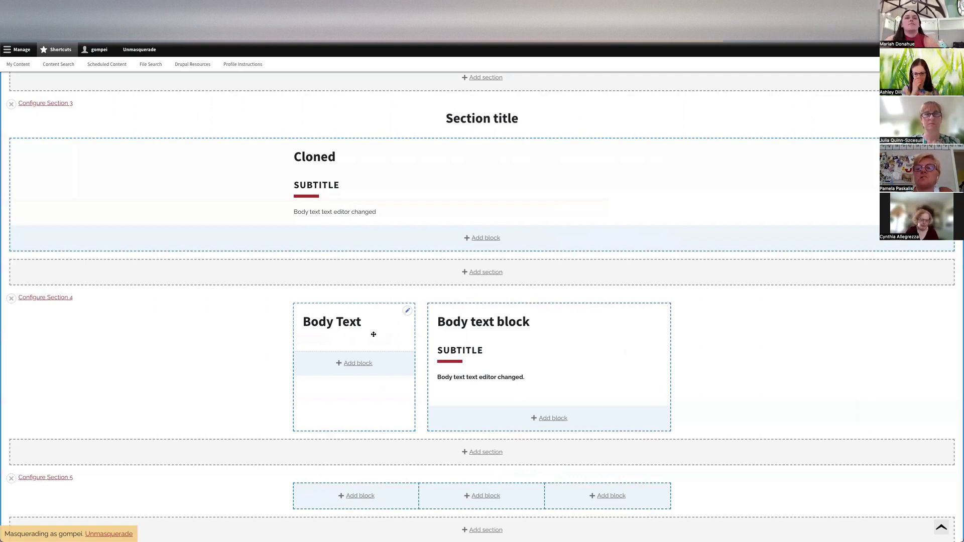
# - Configure Section 4's Body Text block with the subtitle "Subtitle" and the body "Body text changed", and update it
pyautogui.click(407, 314)
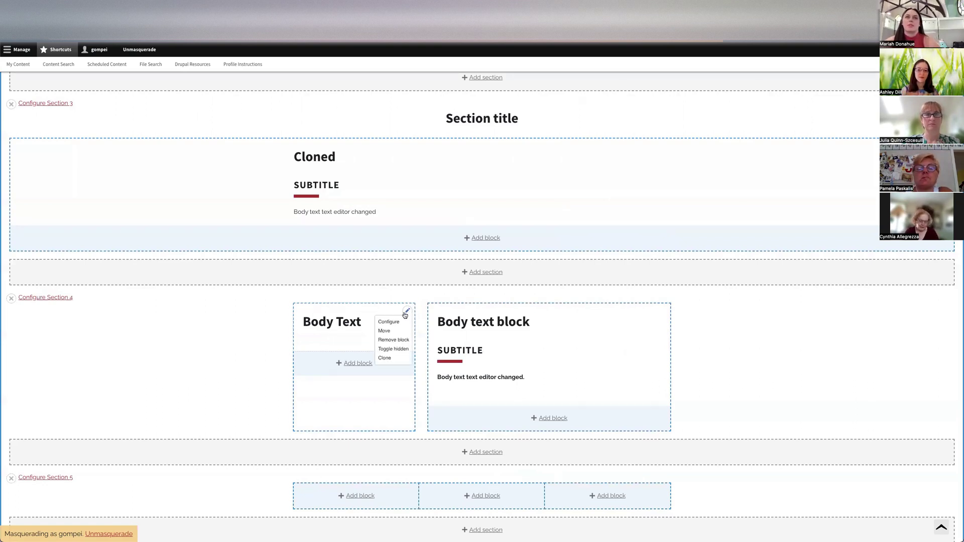
pyautogui.click(388, 324)
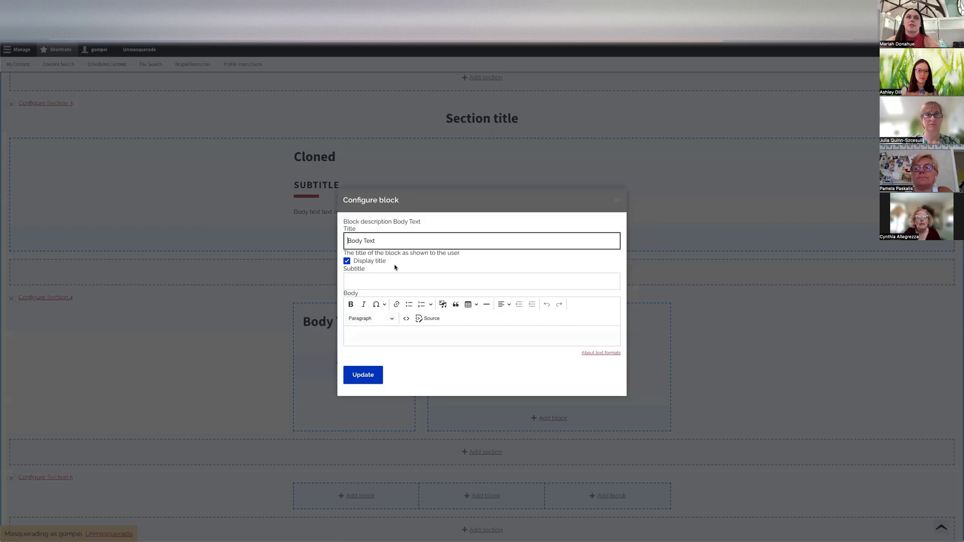
pyautogui.click(371, 283)
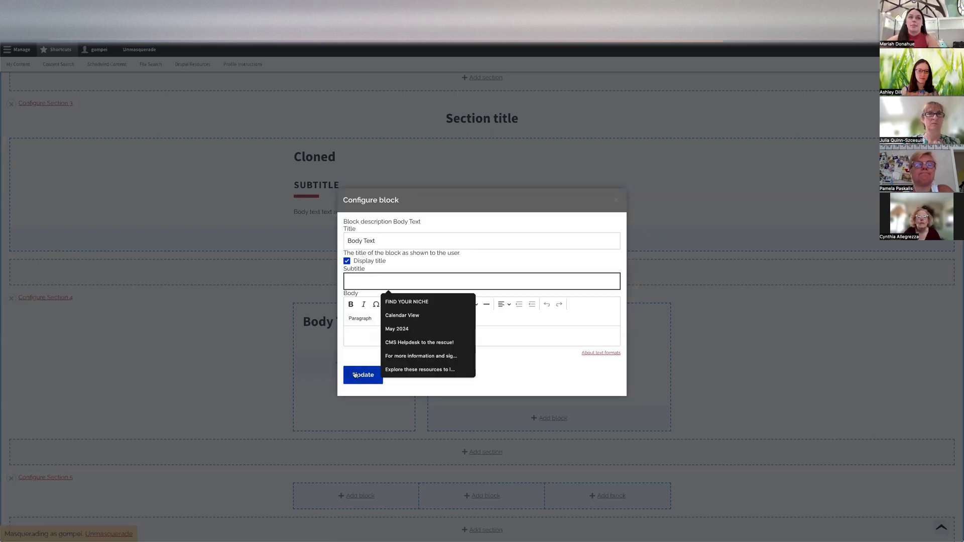
pyautogui.write('Subtitle')
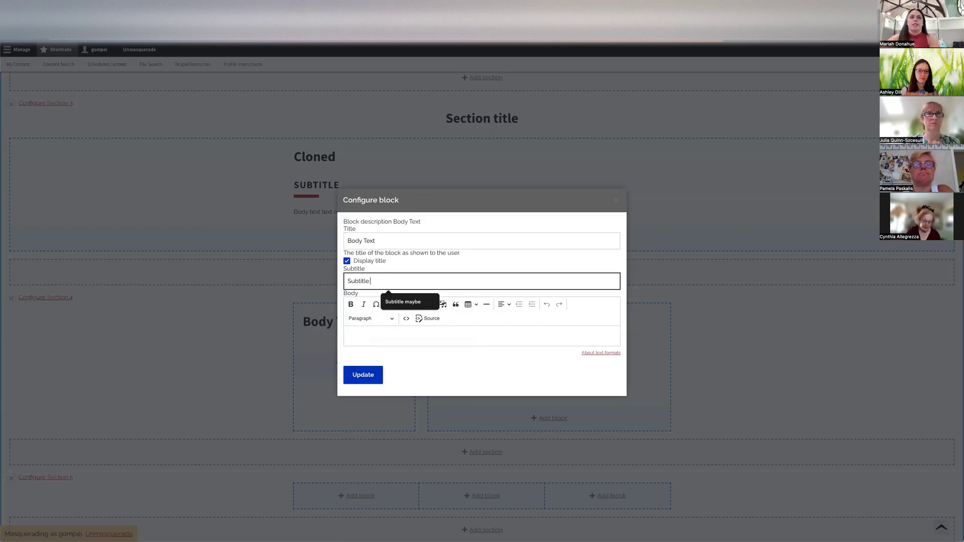
pyautogui.click(373, 343)
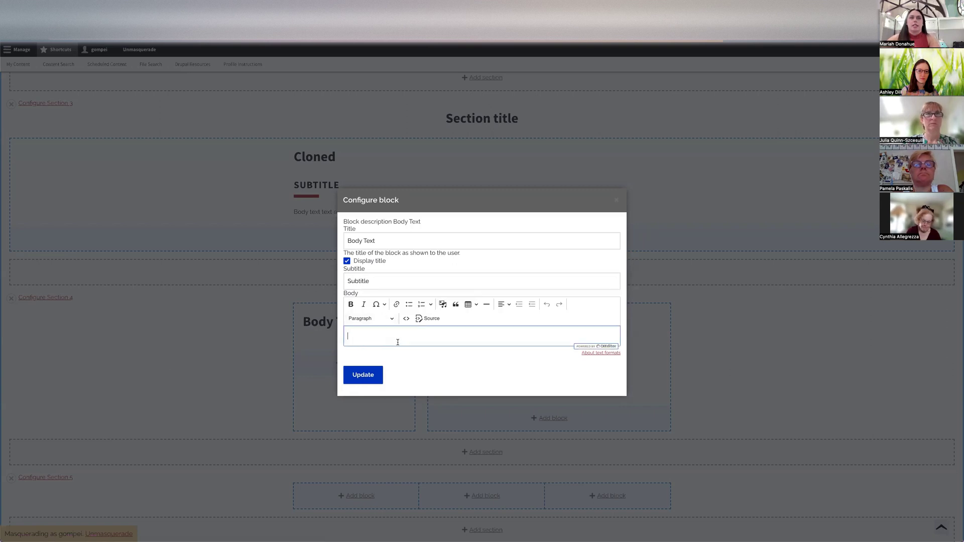
pyautogui.write('Body text chang')
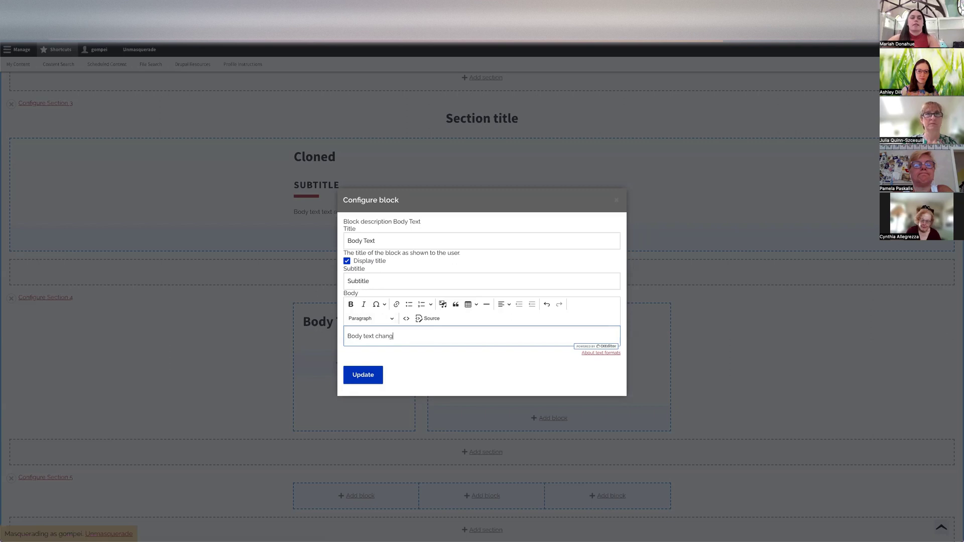
pyautogui.click(361, 375)
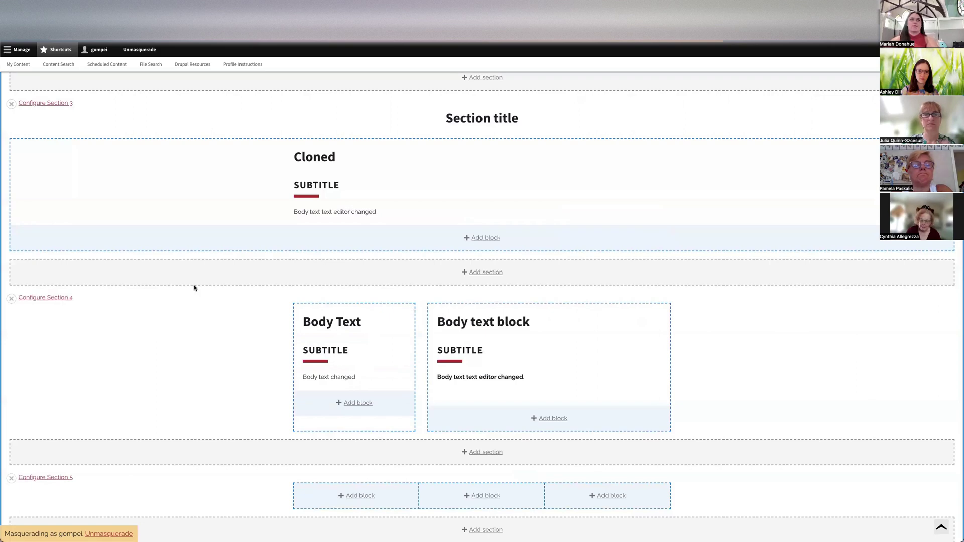
# - Start discarding the layout changes, cancel that, and save the layout of the Drupal Knowledge Sharing Session page instead
pyautogui.scroll(8, 194, 288)
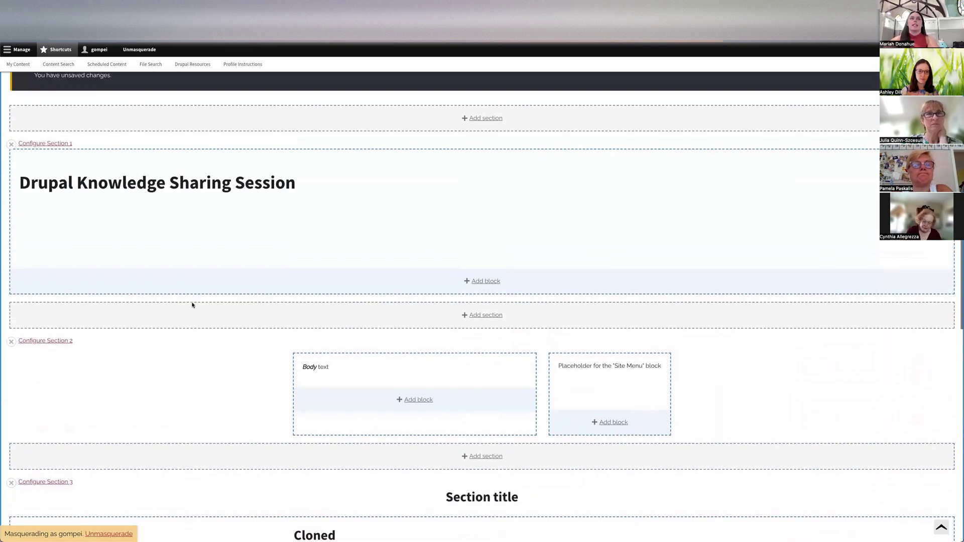
pyautogui.scroll(7, 191, 305)
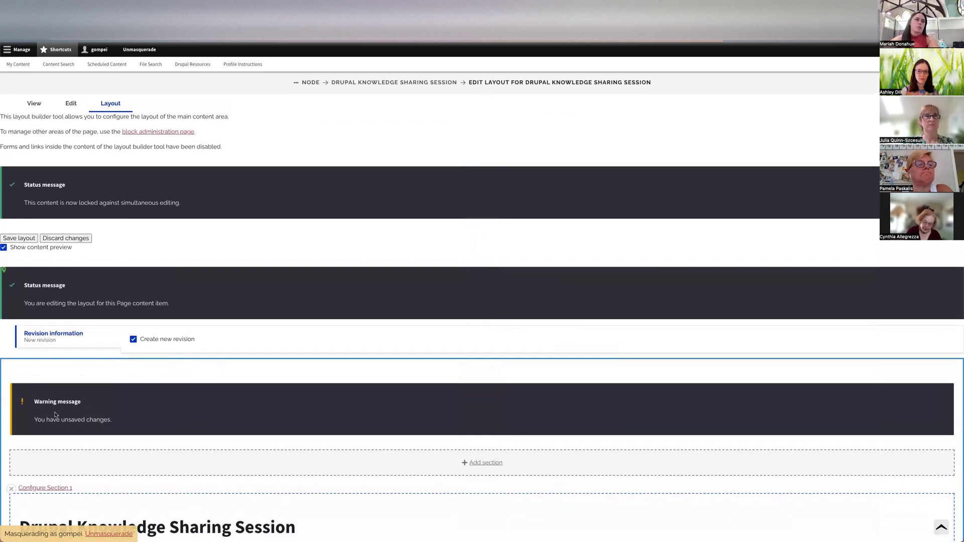
pyautogui.scroll(1, 66, 397)
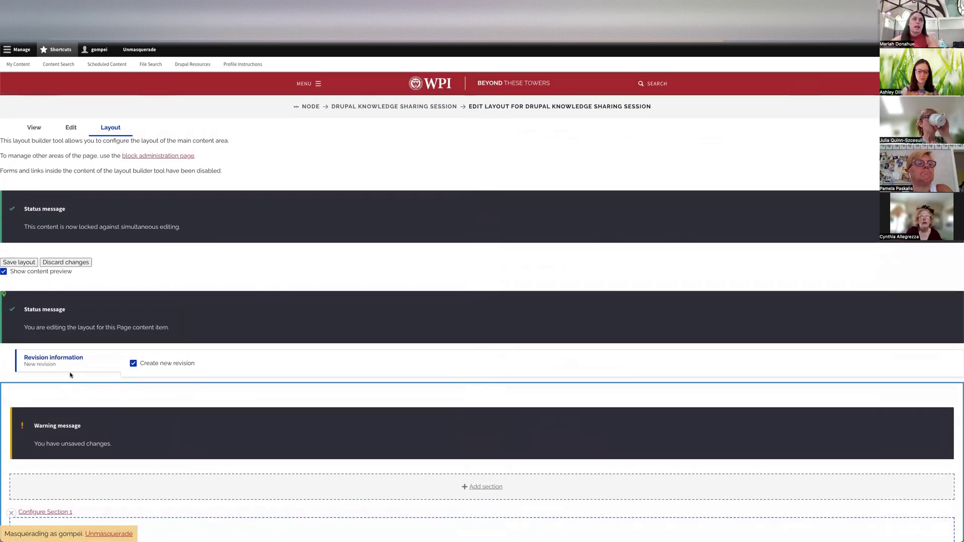
pyautogui.scroll(-1, 194, 393)
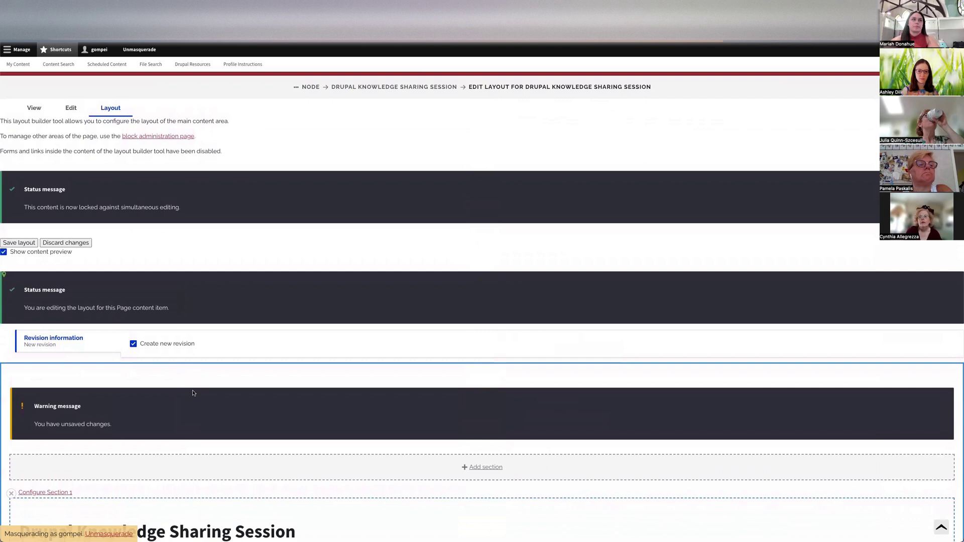
pyautogui.click(69, 243)
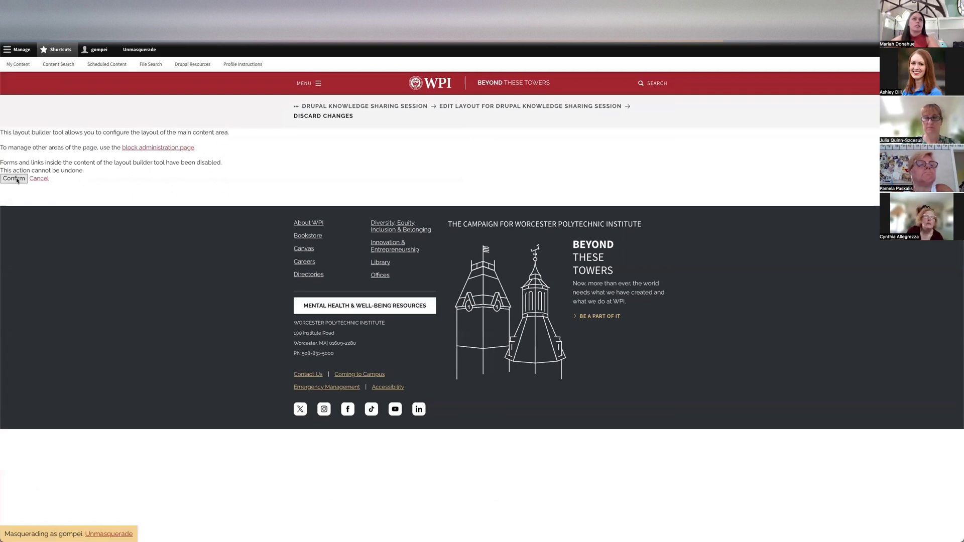
pyautogui.click(39, 179)
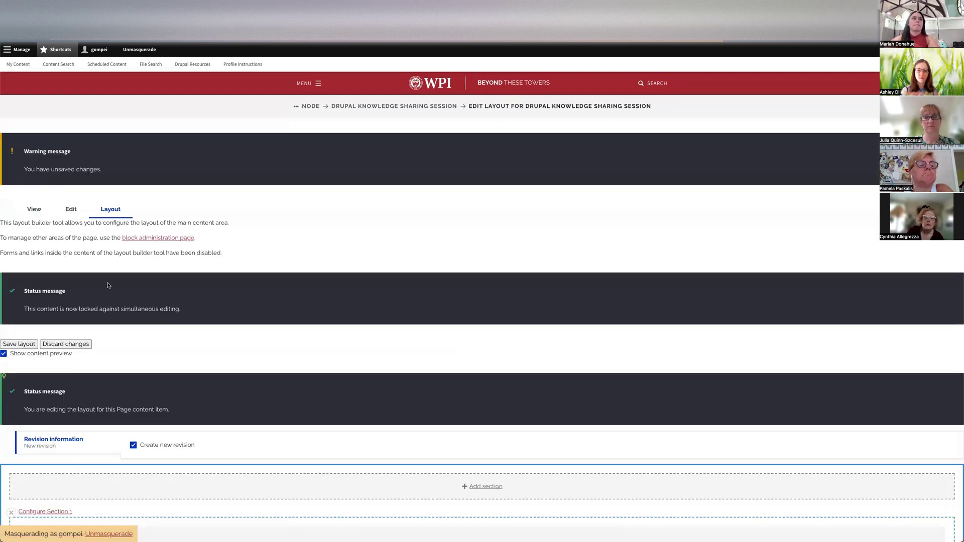
pyautogui.scroll(-3, 108, 285)
pyautogui.click(18, 213)
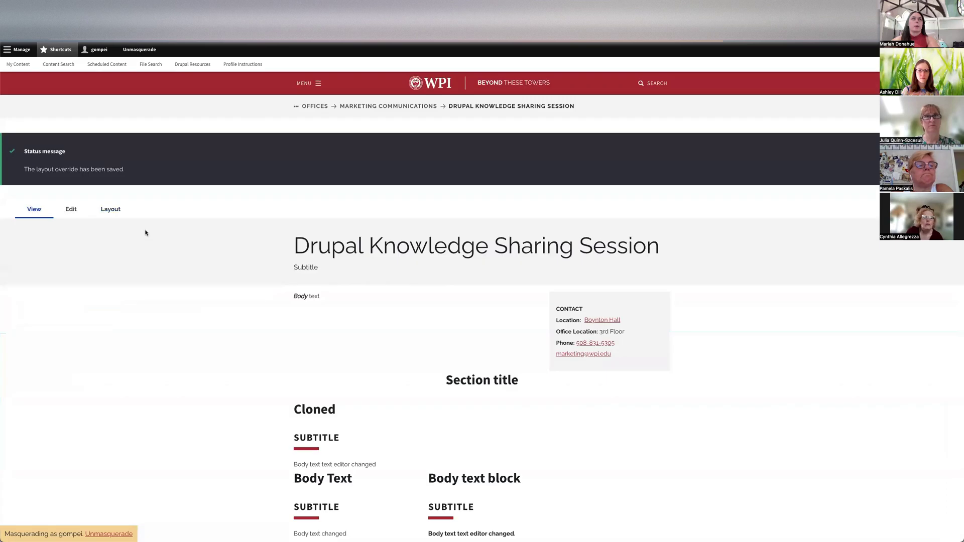
# - Reopen the page's layout for editing and remove Section 3, which holds the section title and the Cloned block
pyautogui.click(111, 212)
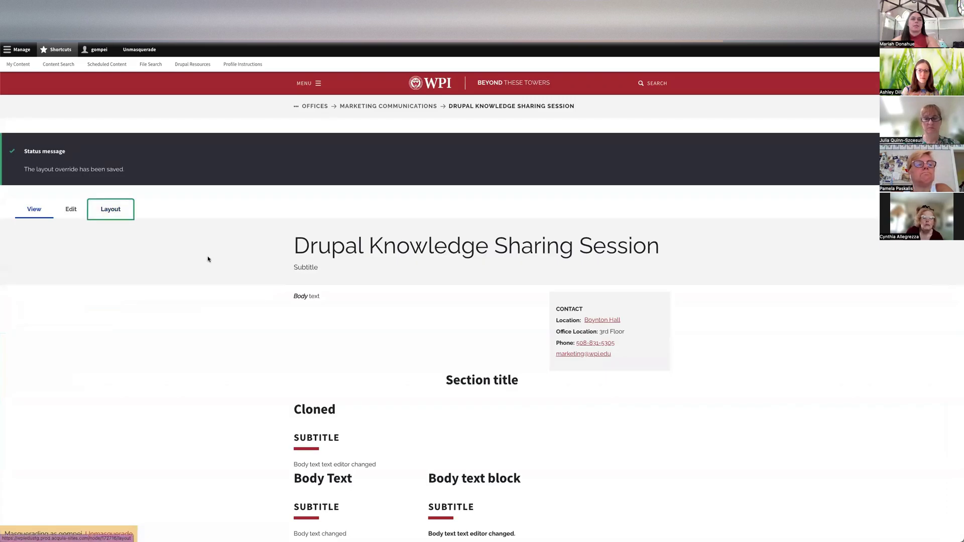
pyautogui.scroll(-12, 229, 278)
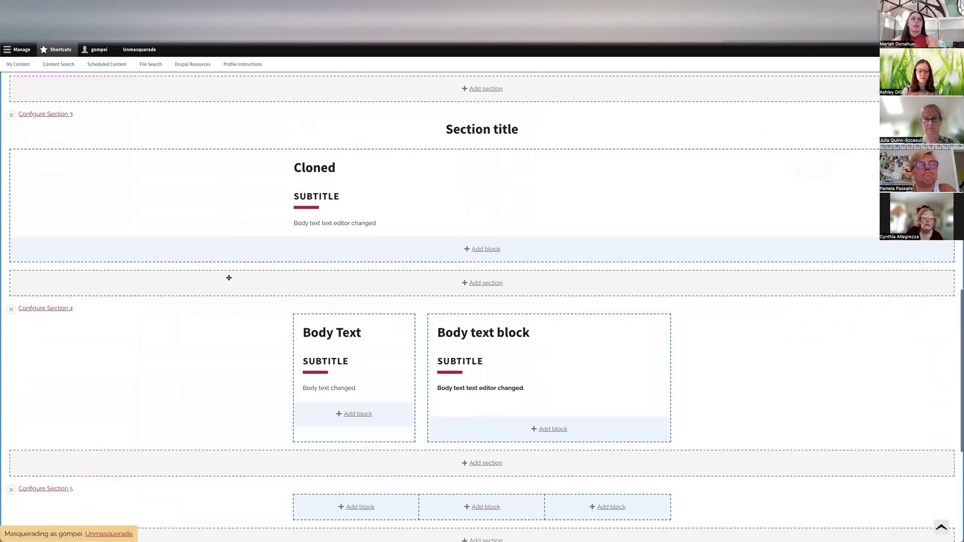
pyautogui.scroll(1, 229, 278)
pyautogui.scroll(-1, 285, 240)
pyautogui.scroll(2, 285, 242)
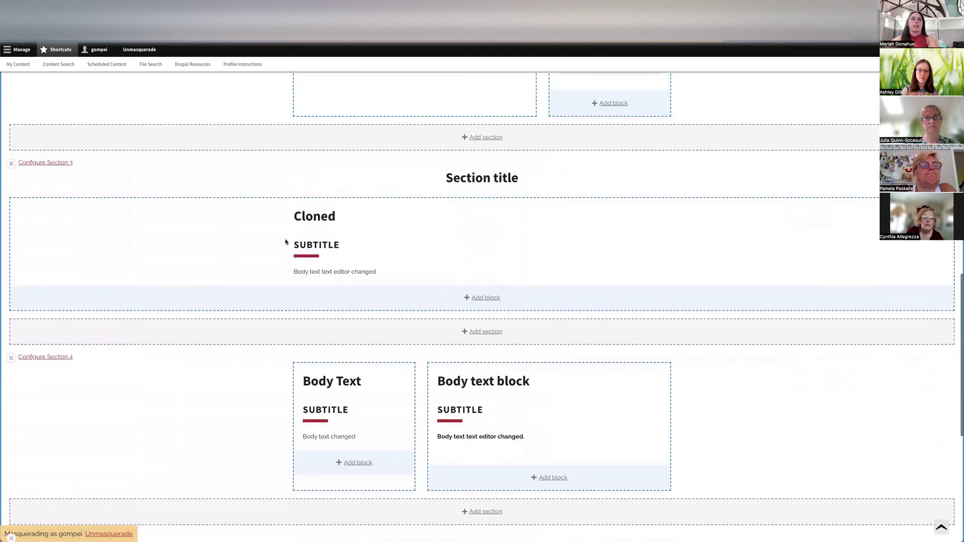
pyautogui.scroll(1, 286, 293)
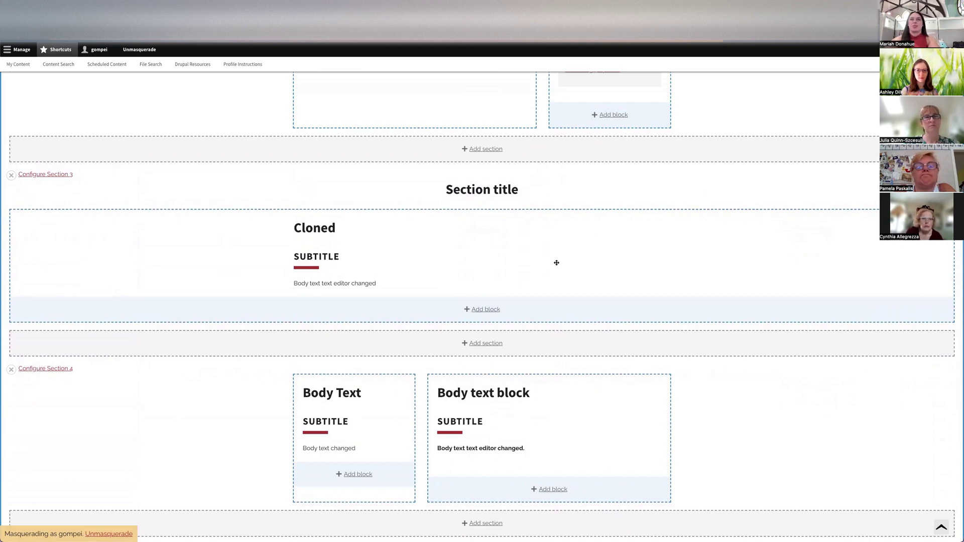
pyautogui.scroll(-1, 455, 214)
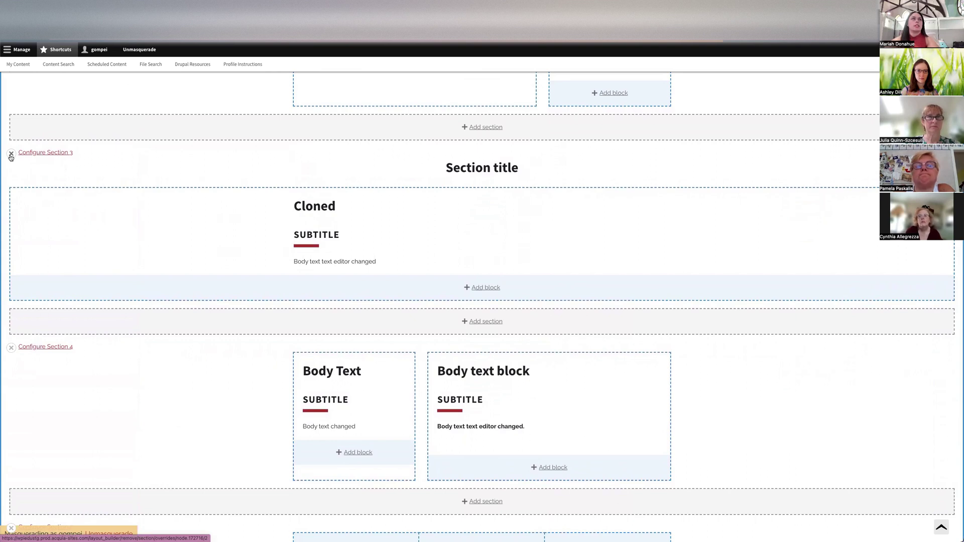
pyautogui.click(10, 155)
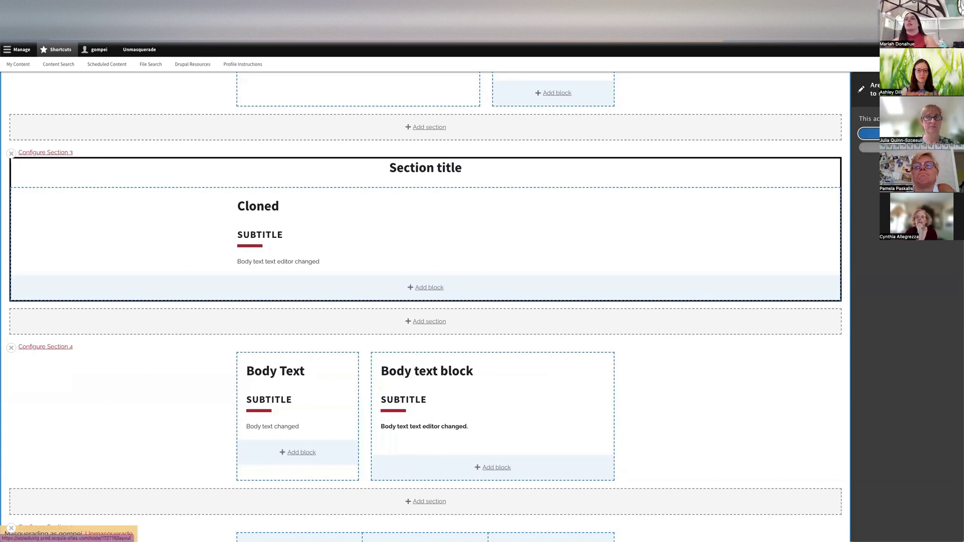
pyautogui.click(868, 133)
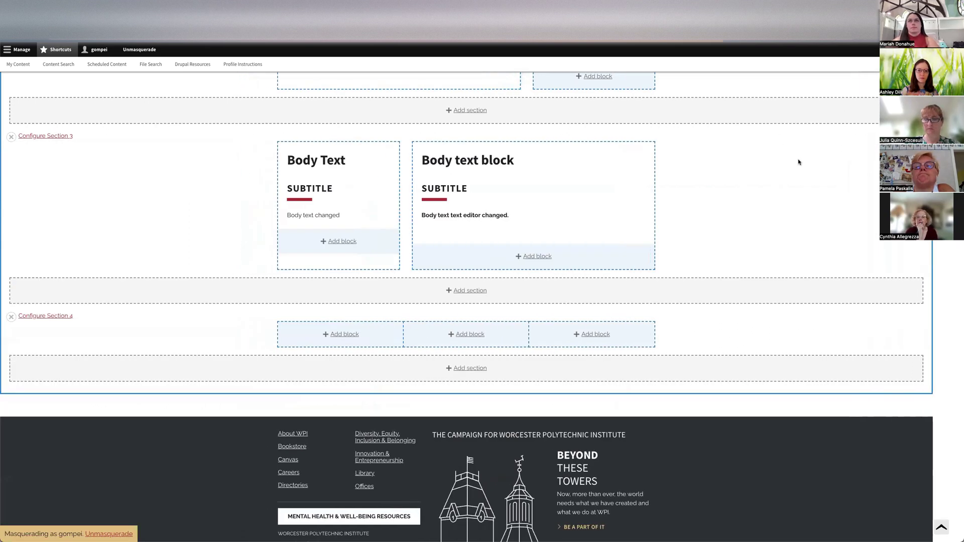
# - Examine the remaining layout sections, from Section 2 down to the empty three-column Section 4
pyautogui.scroll(-1, 211, 249)
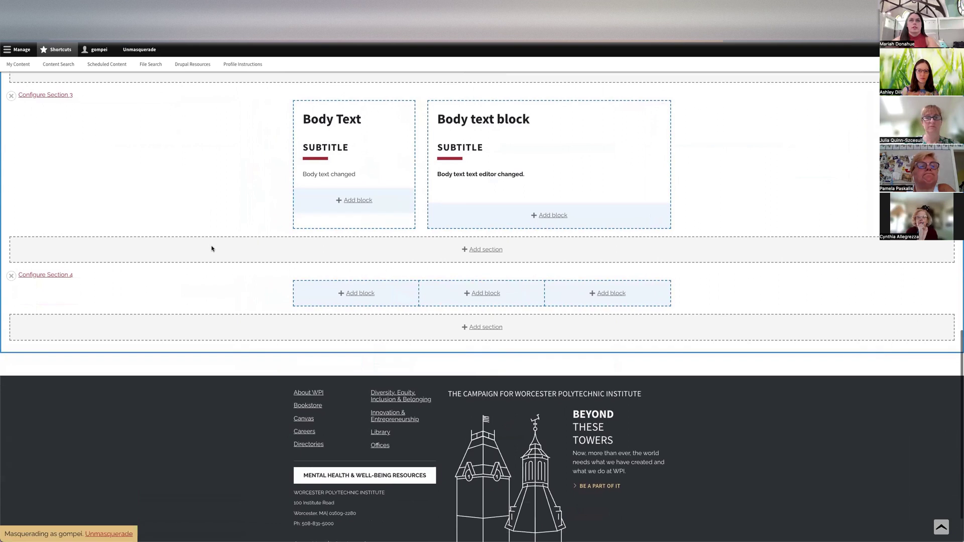
pyautogui.scroll(2, 212, 248)
pyautogui.scroll(3, 211, 249)
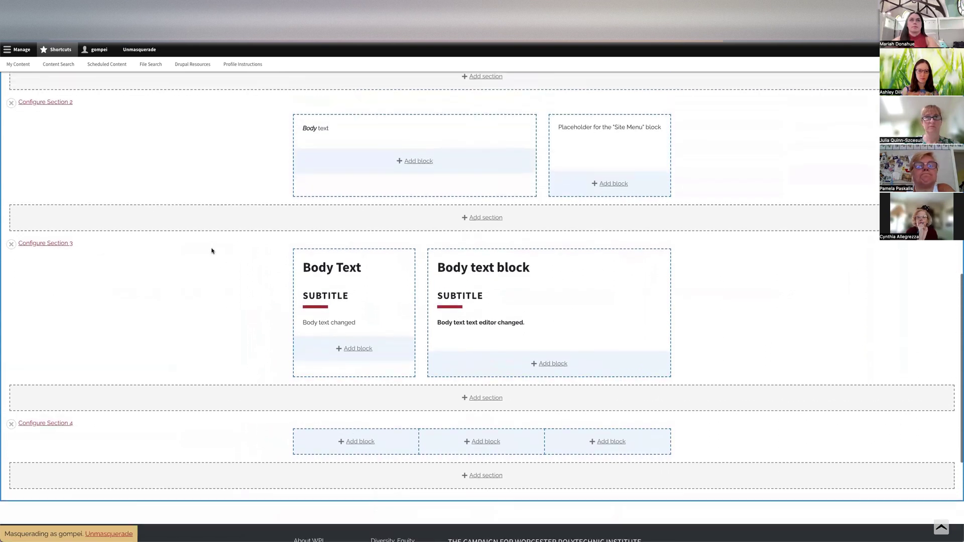
pyautogui.scroll(-3, 210, 256)
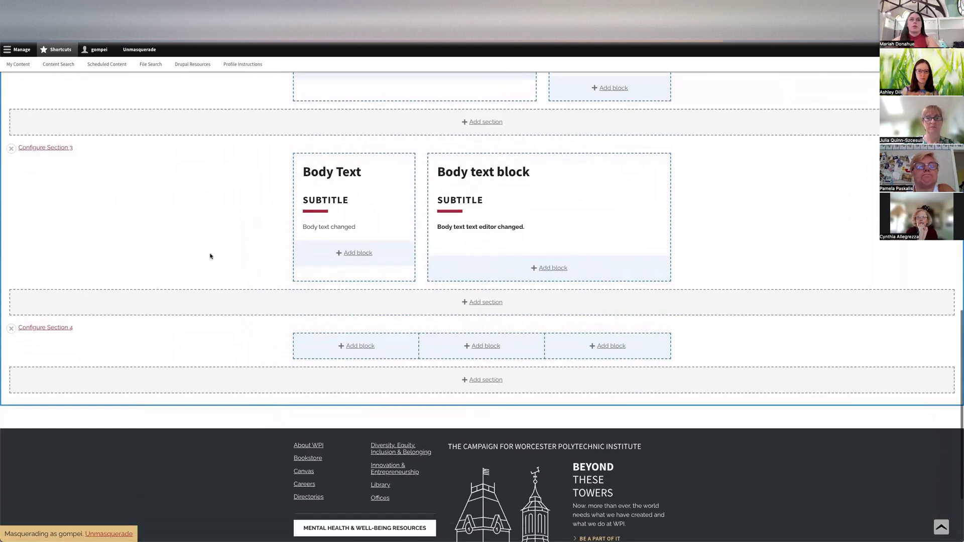
pyautogui.scroll(3, 424, 240)
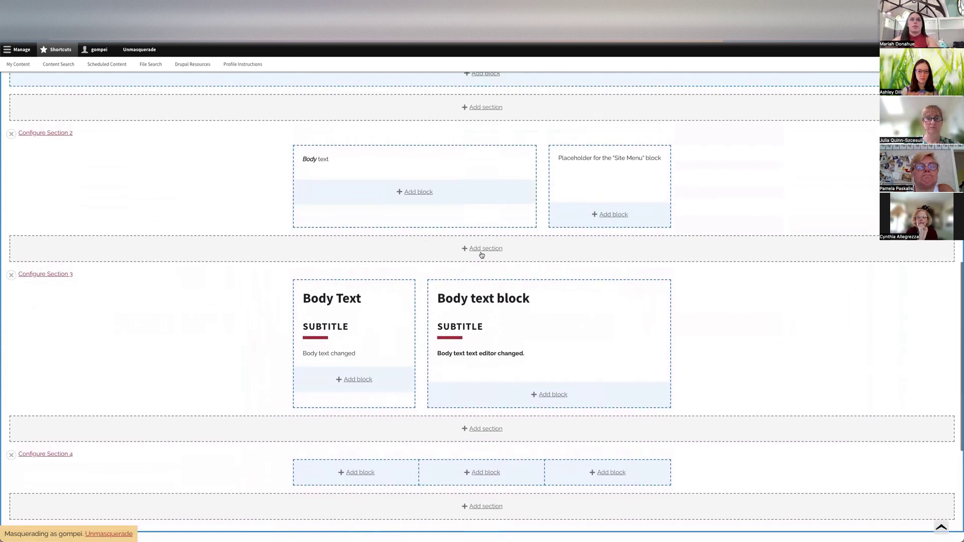
pyautogui.scroll(1, 458, 282)
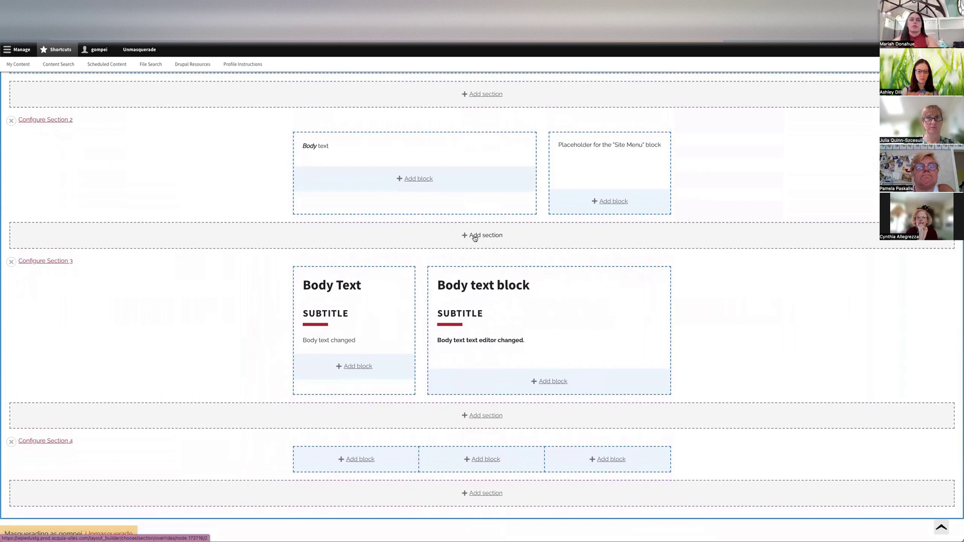
pyautogui.scroll(-1, 477, 239)
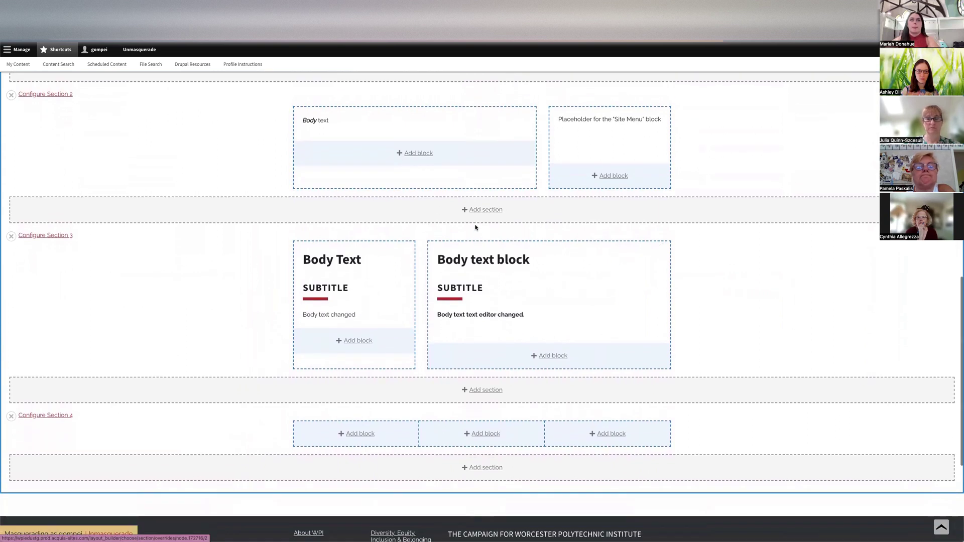
pyautogui.scroll(2, 243, 209)
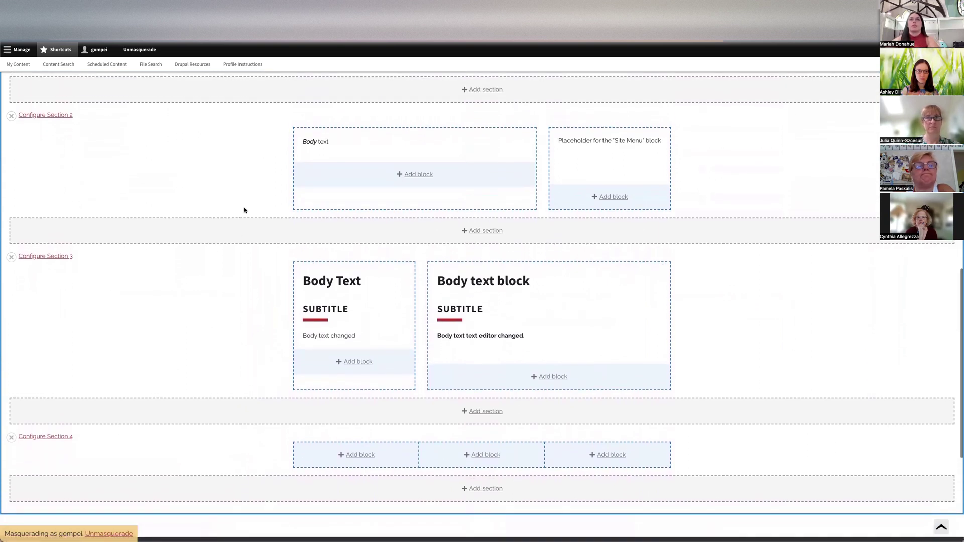
pyautogui.scroll(-1, 227, 309)
pyautogui.scroll(1, 226, 309)
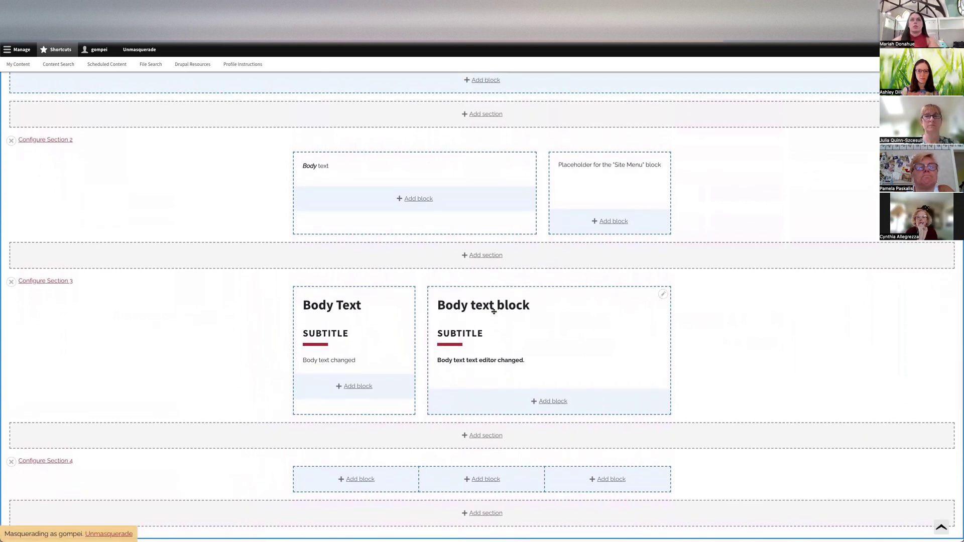
pyautogui.scroll(-3, 542, 237)
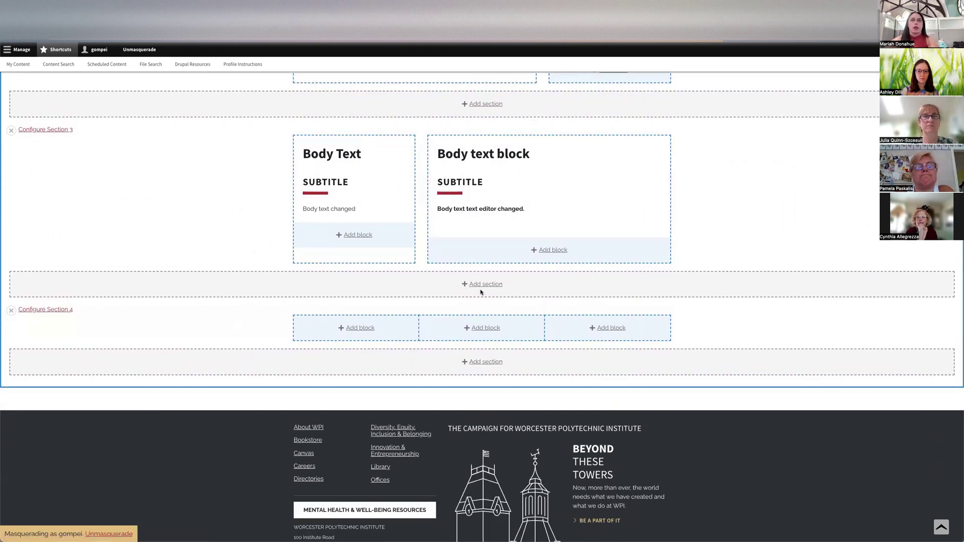
pyautogui.scroll(2, 492, 288)
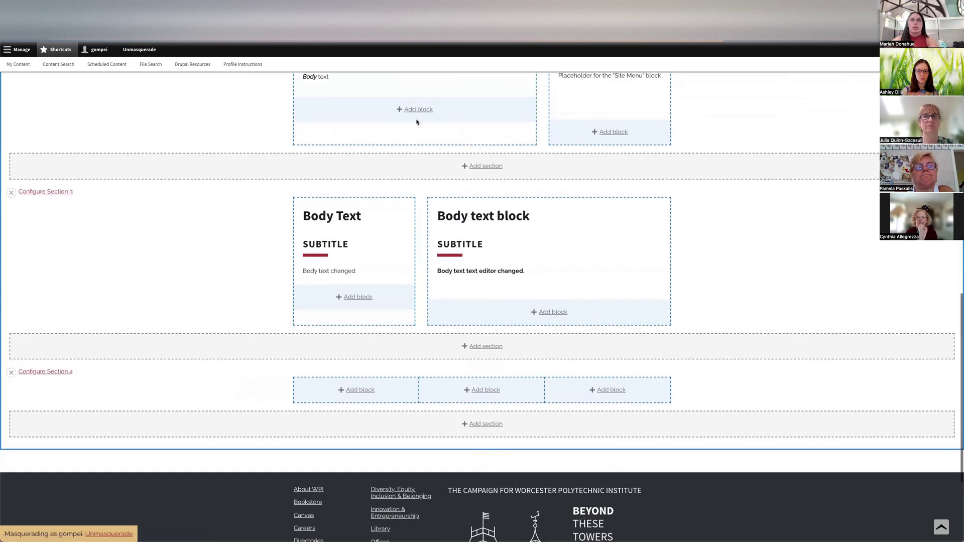
# - Start creating a Highlight Box block in Section 3's wider column, beneath the "Body text block" content
pyautogui.click(548, 313)
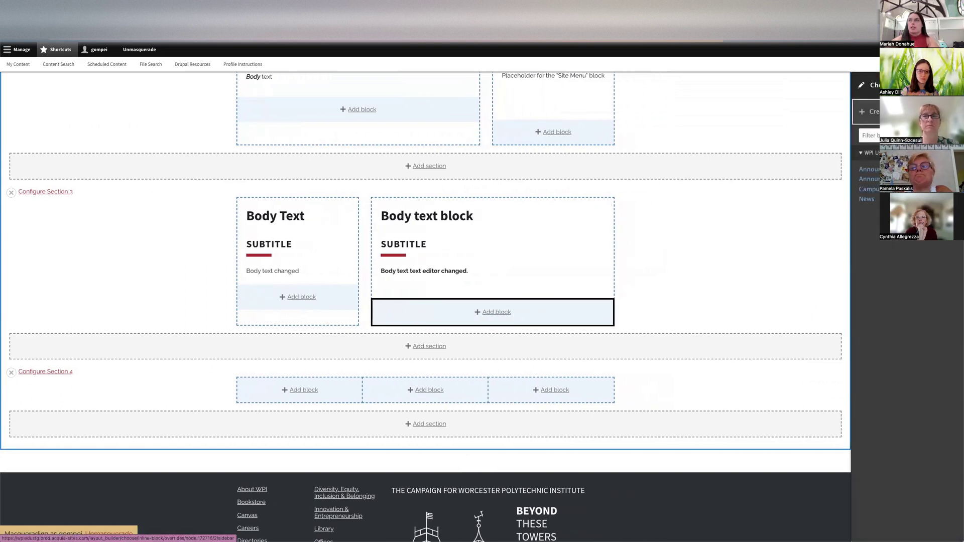
pyautogui.click(873, 112)
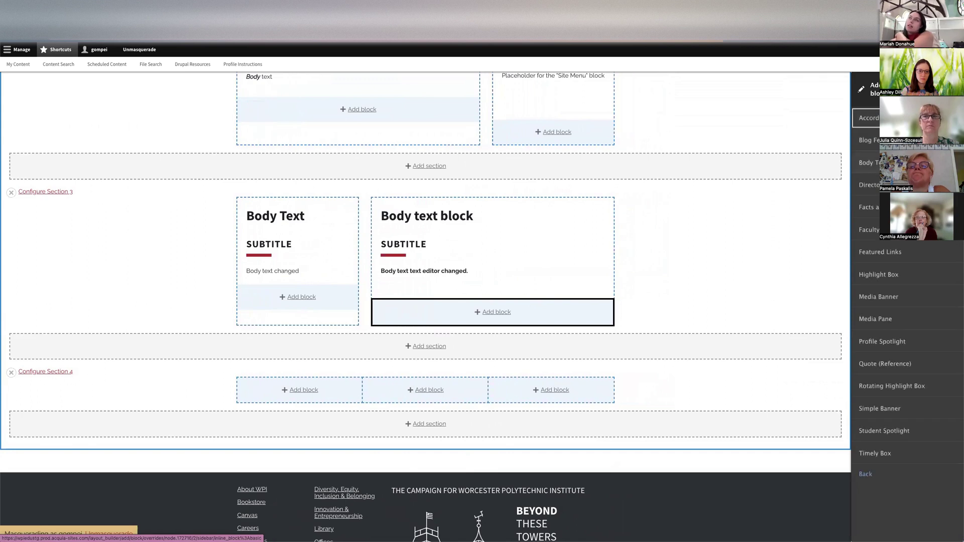
pyautogui.scroll(-1, 928, 261)
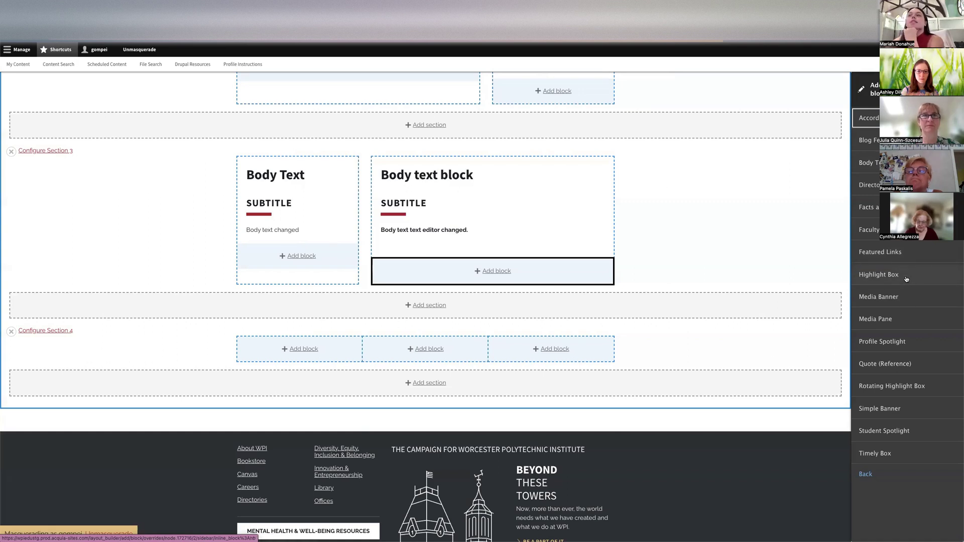
pyautogui.click(889, 276)
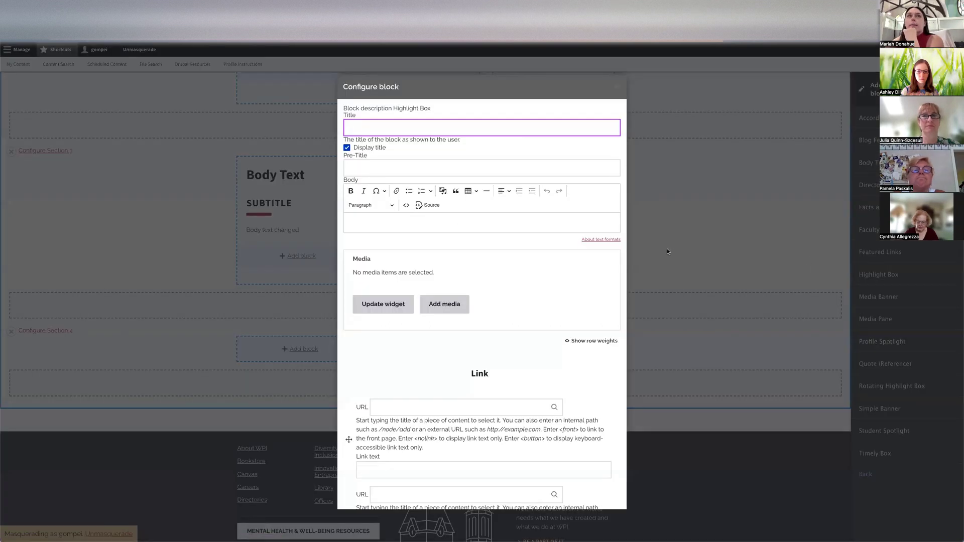
pyautogui.scroll(-2, 428, 393)
pyautogui.scroll(2, 417, 251)
# - Enter "Highlight Box" as the new block's title, with a capital B in "Box"
pyautogui.click(382, 124)
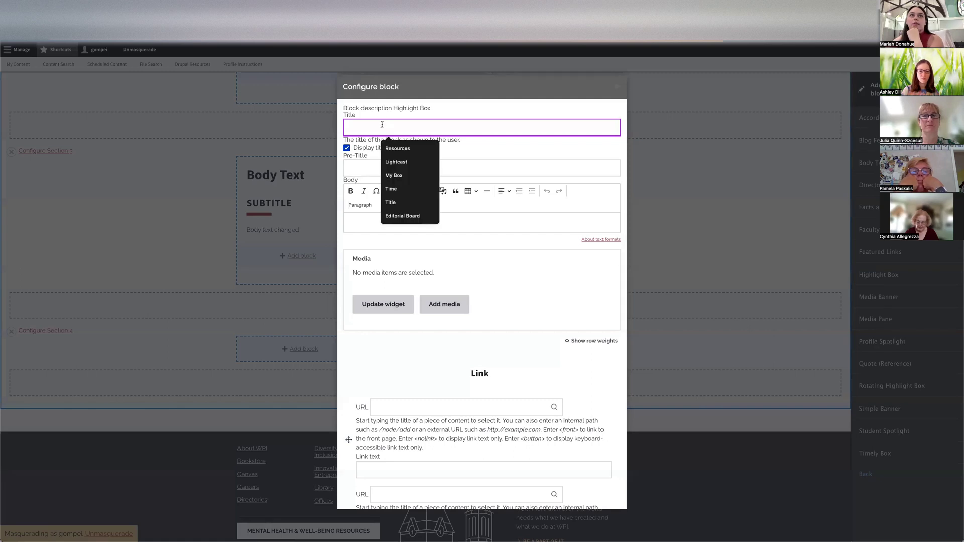
pyautogui.write('Hi')
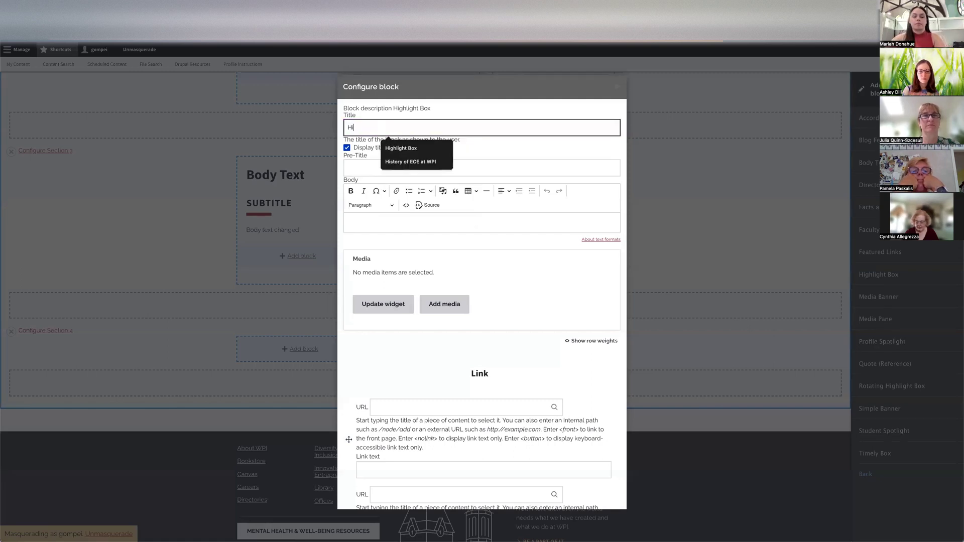
pyautogui.write('ghlight box')
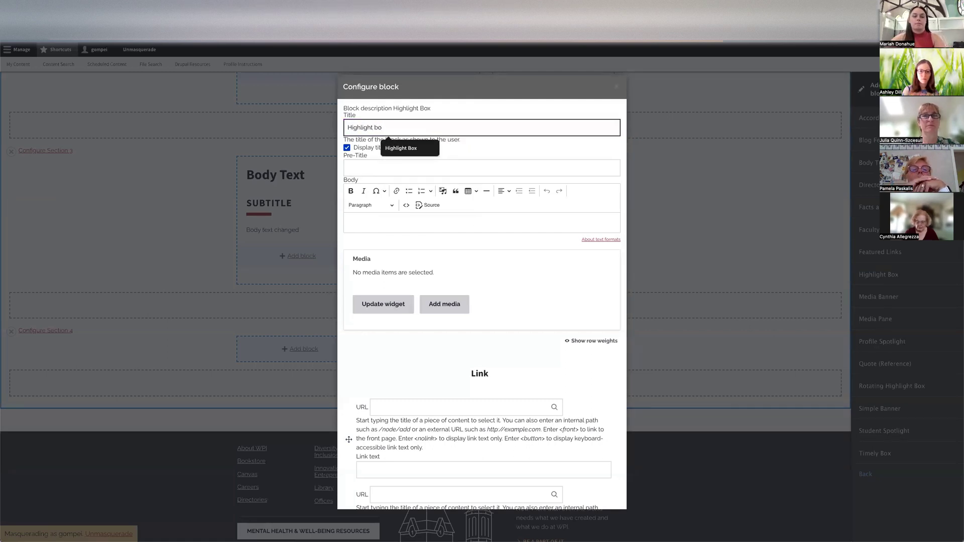
pyautogui.click(477, 145)
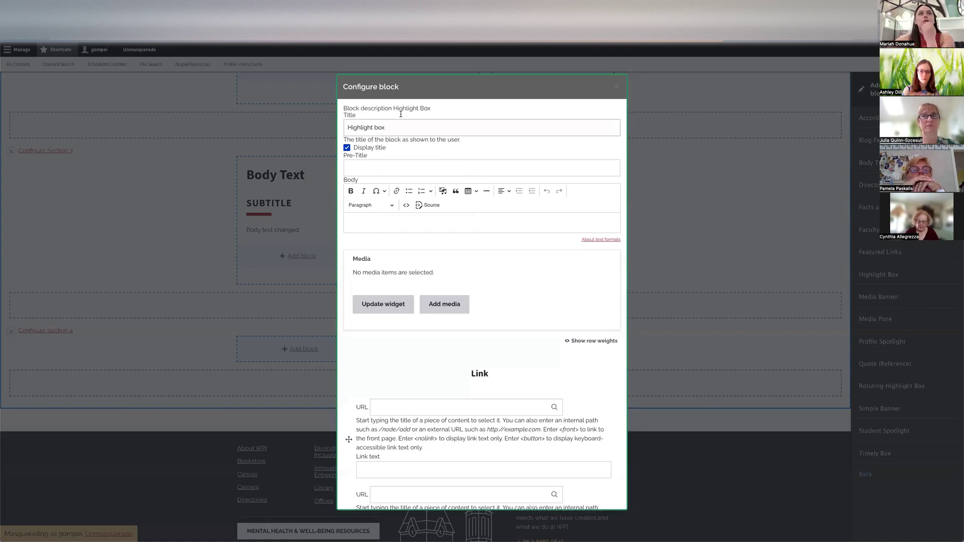
pyautogui.click(360, 117)
pyautogui.click(380, 128)
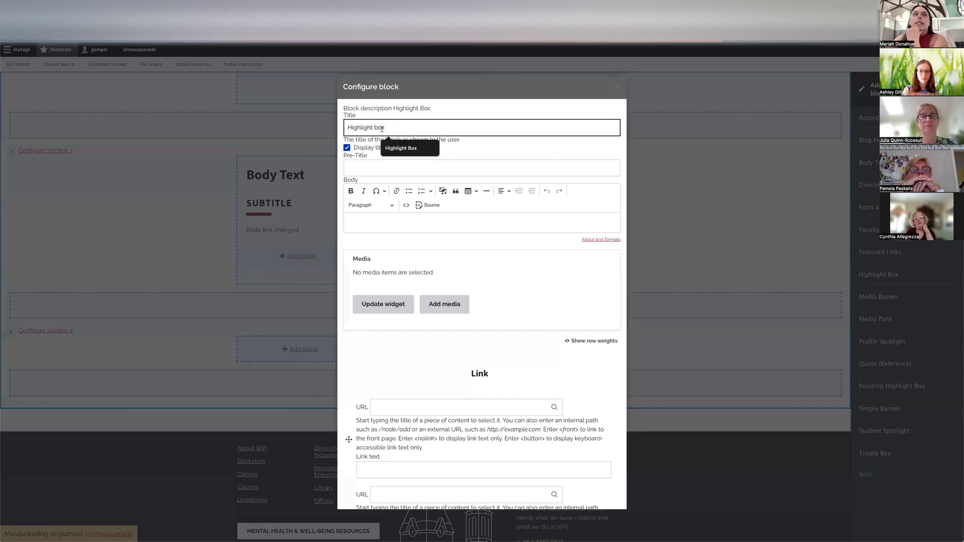
pyautogui.press('BackSpace')
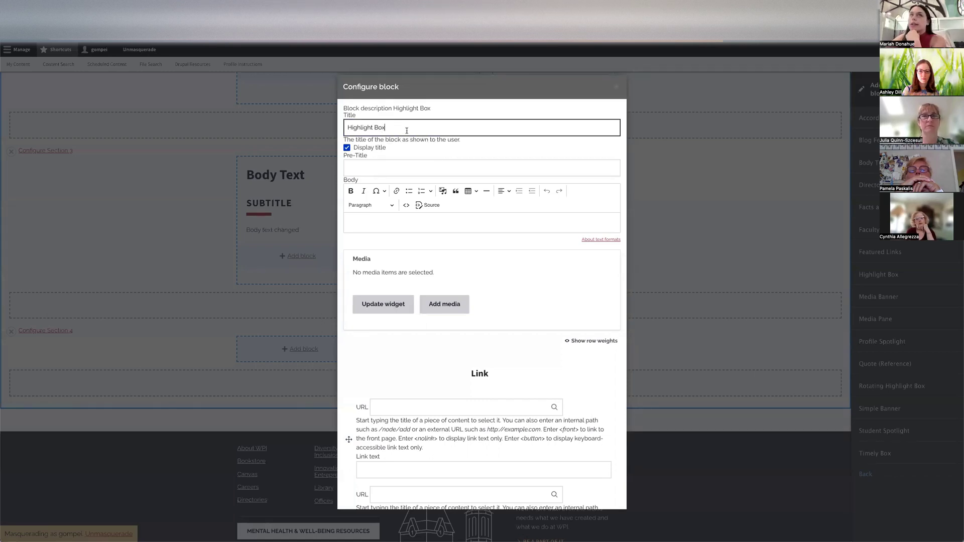
# - Turn the Highlight Box block's Display title option off and back on
pyautogui.click(347, 148)
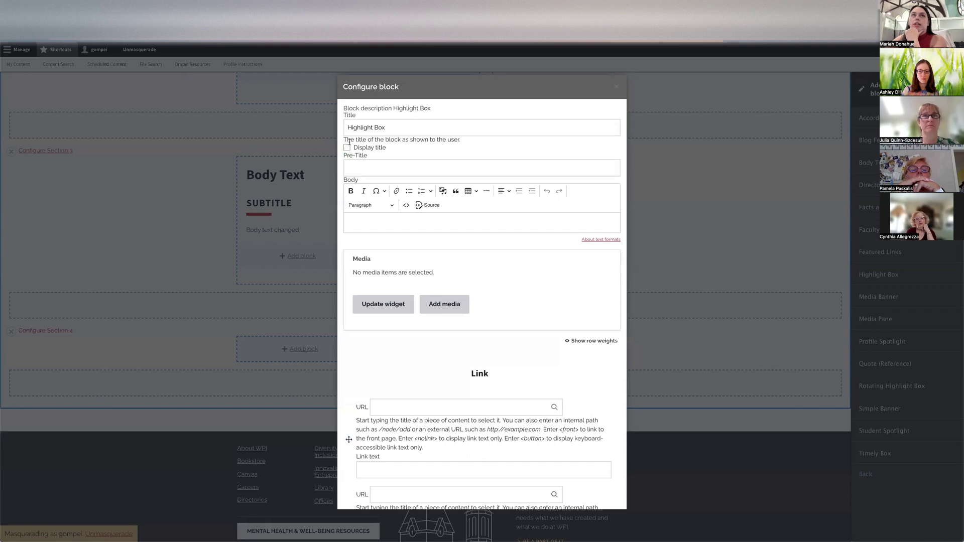
pyautogui.click(386, 132)
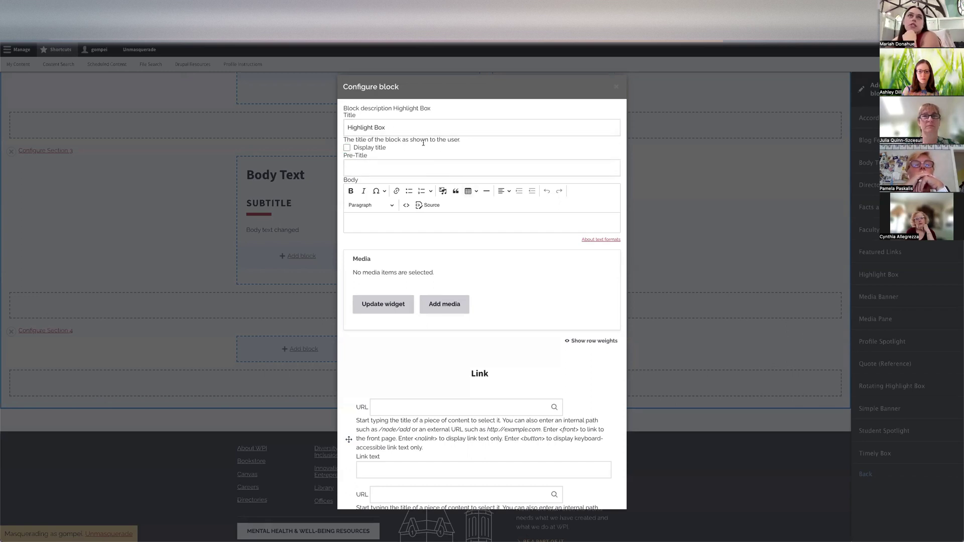
pyautogui.click(390, 130)
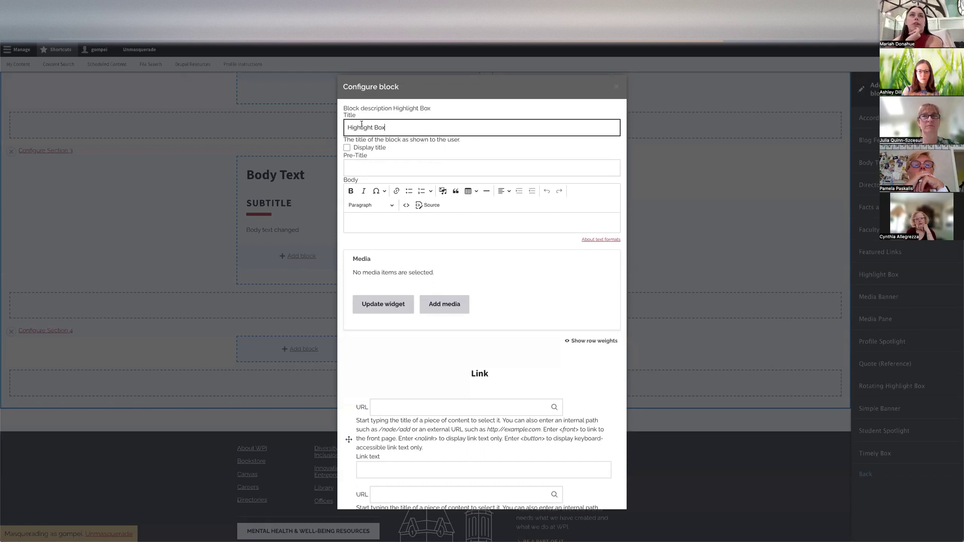
pyautogui.click(347, 148)
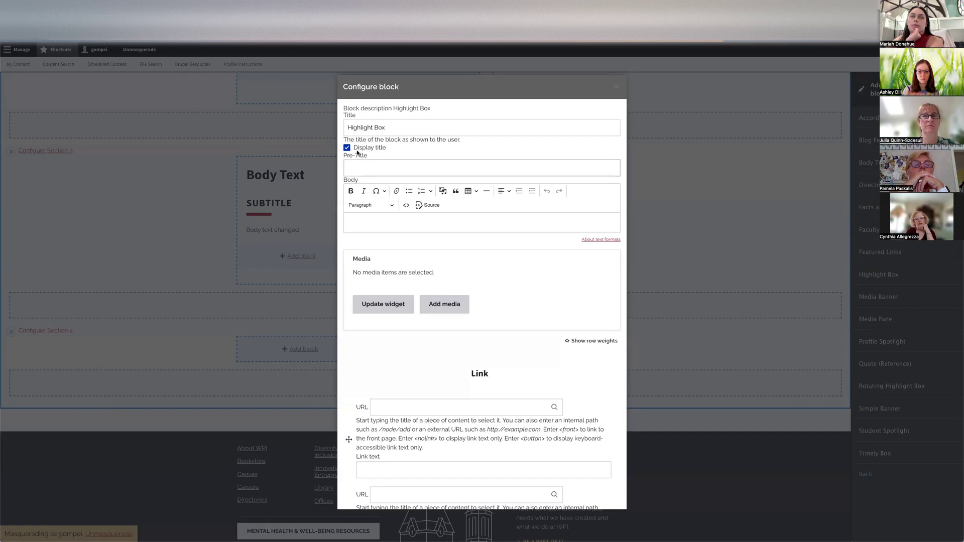
# - Set the block's pre-title to "Pre-Title" and its body to "Body text"
pyautogui.click(390, 170)
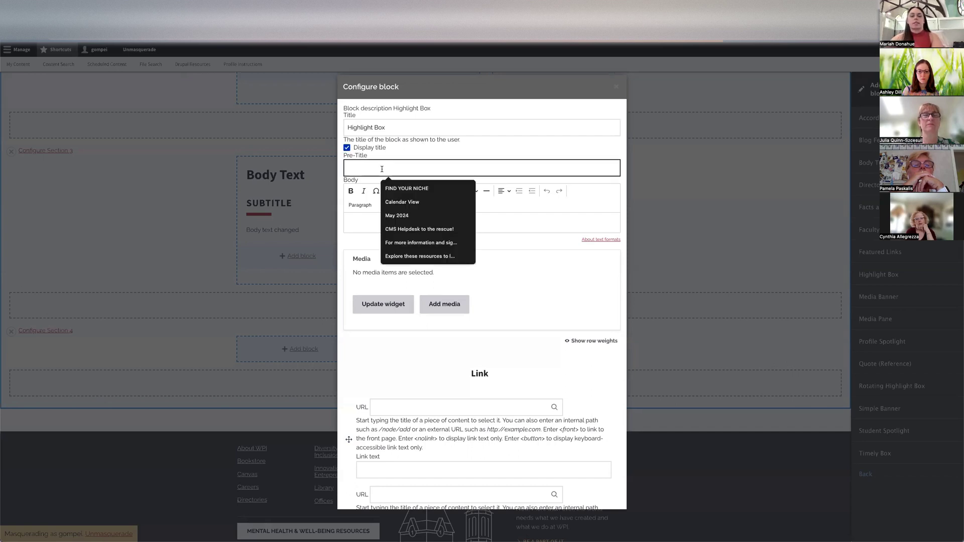
pyautogui.write('Pre-title')
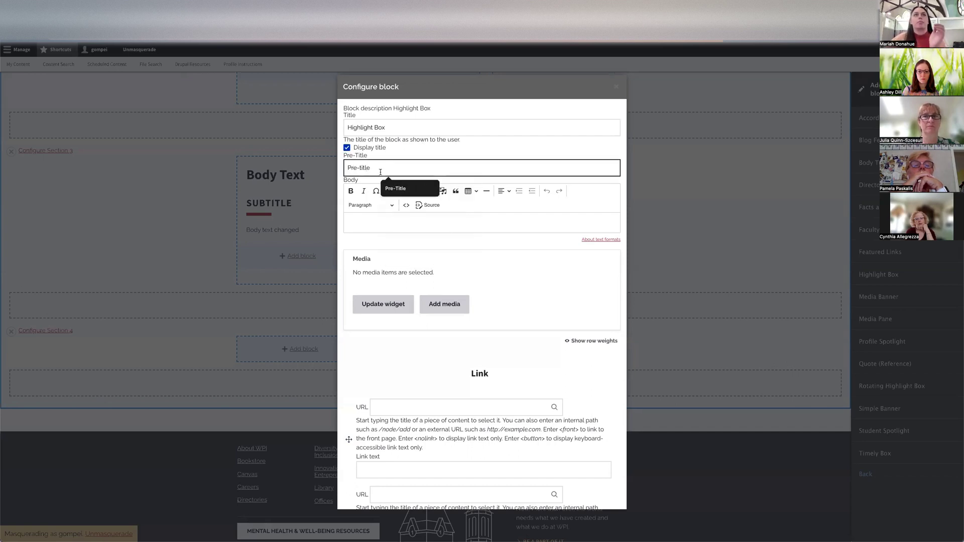
pyautogui.click(400, 187)
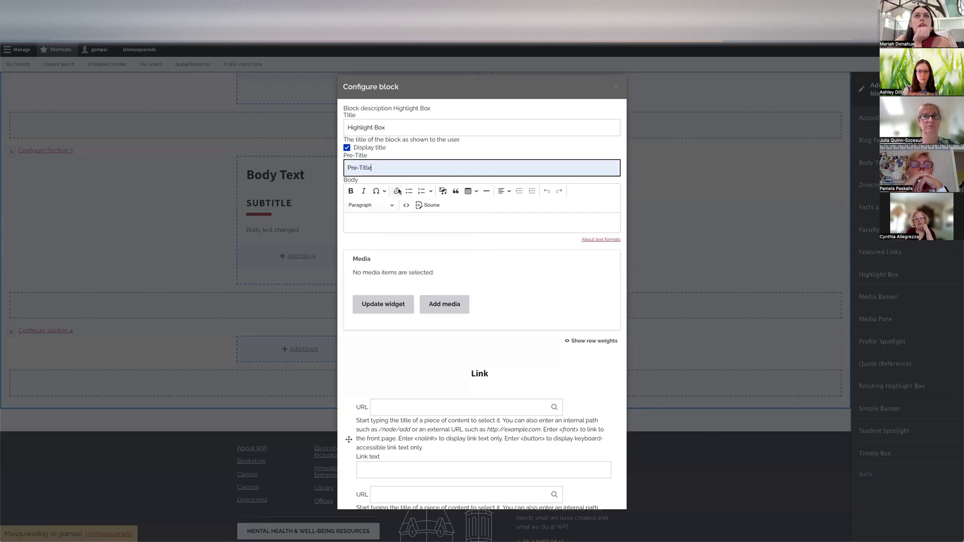
pyautogui.click(377, 225)
pyautogui.write('Body text')
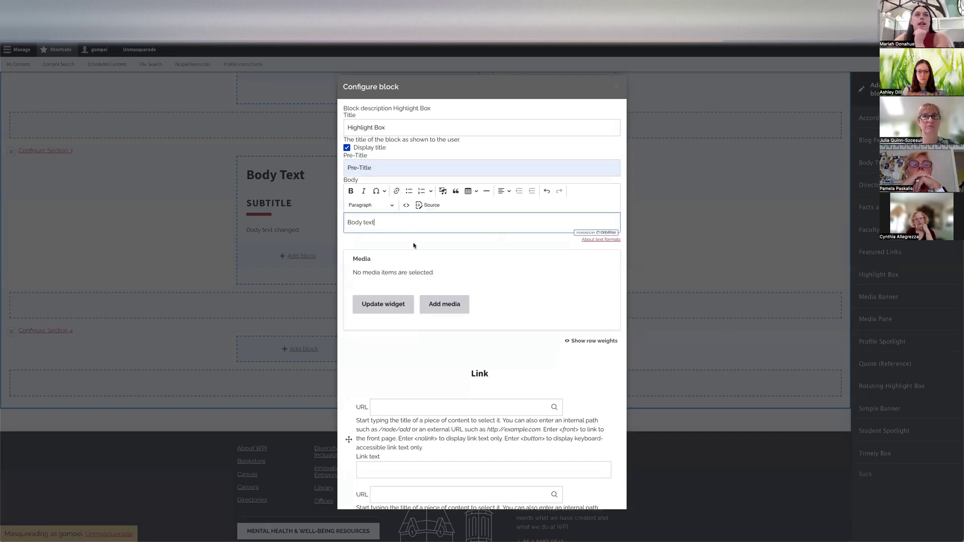
# - Set the Highlight Box block's first link URL to "wpi.edu" and its link text to "Learn more about WPI"
pyautogui.scroll(-1, 416, 248)
pyautogui.scroll(-1, 416, 247)
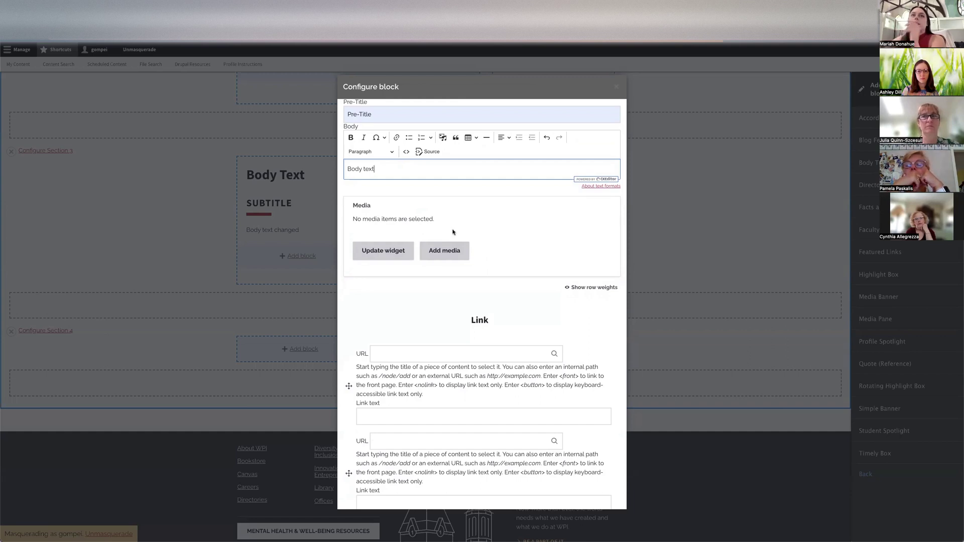
pyautogui.scroll(-3, 485, 244)
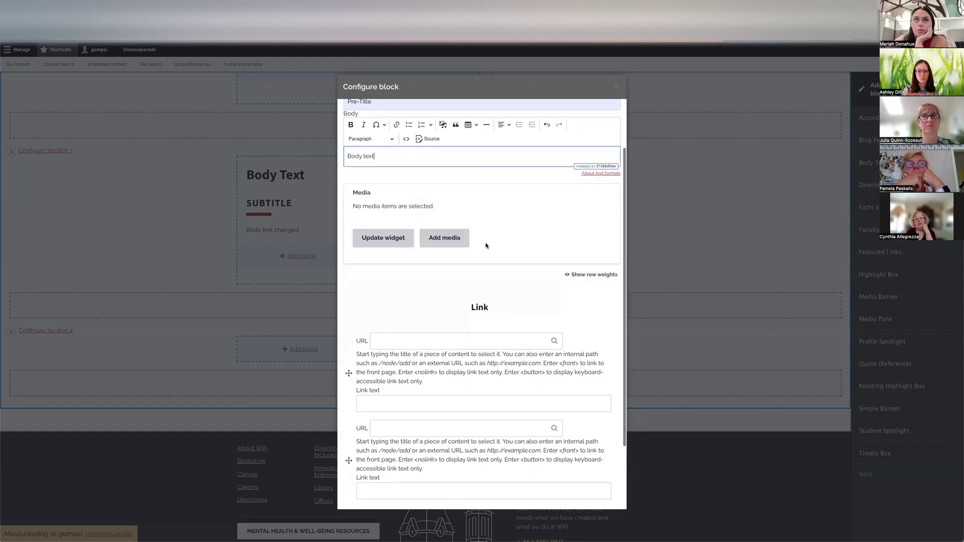
pyautogui.scroll(-2, 486, 246)
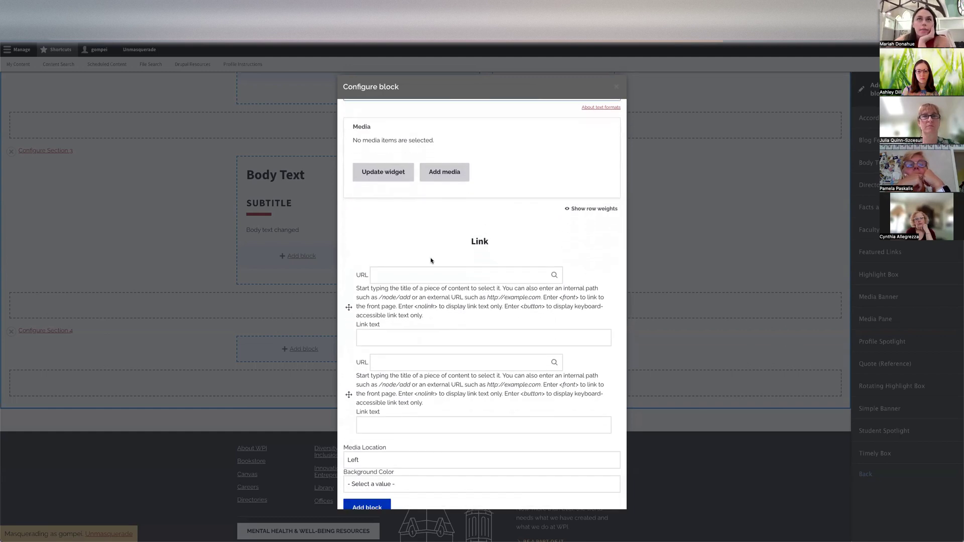
pyautogui.click(400, 252)
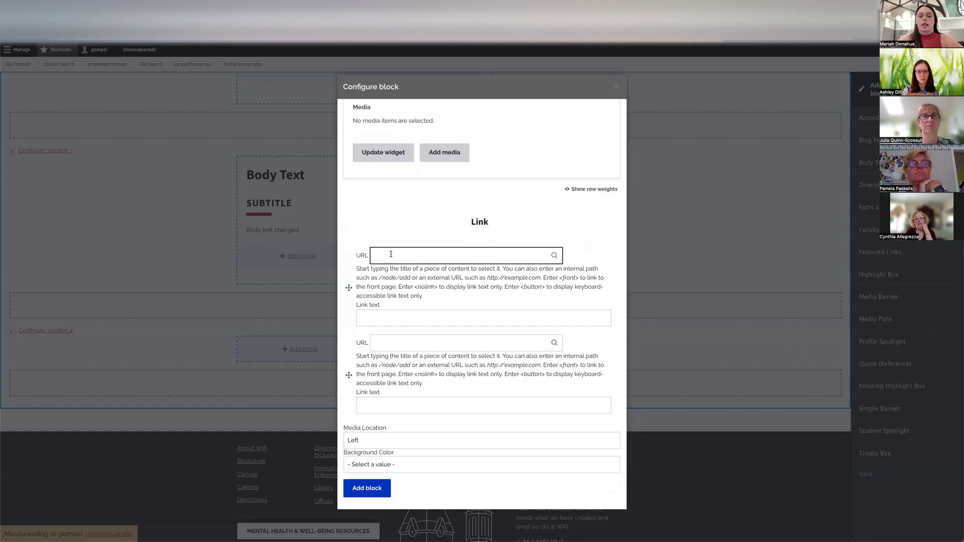
pyautogui.write('w')
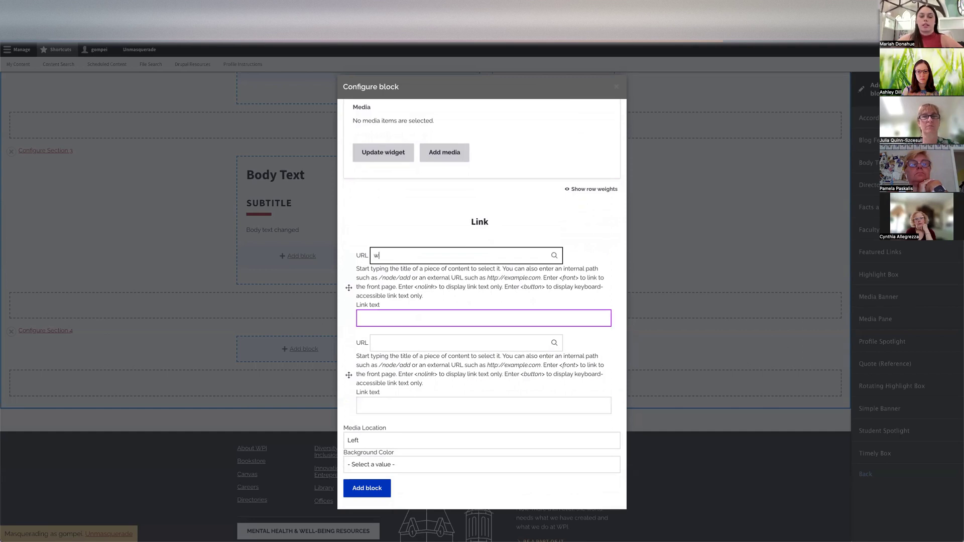
pyautogui.write('pi.edu')
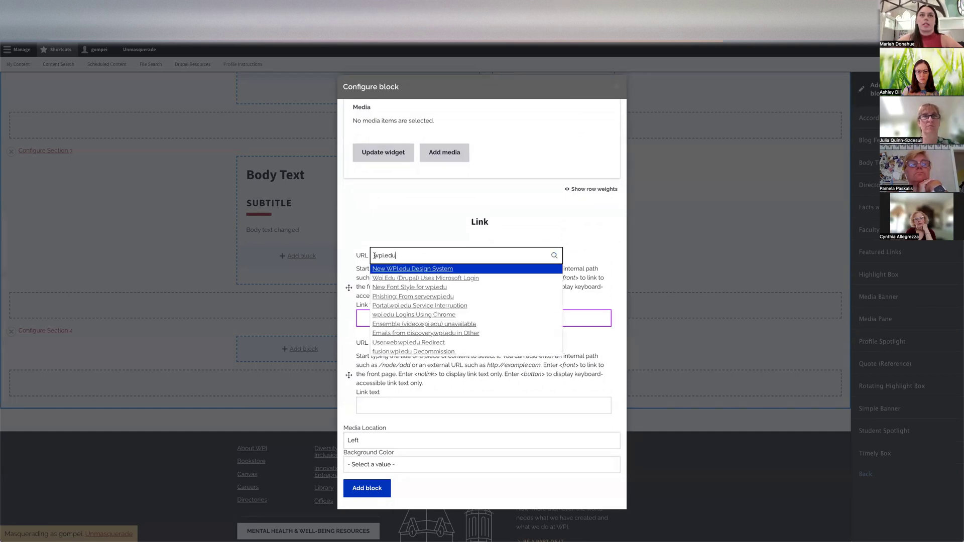
pyautogui.click(356, 222)
pyautogui.click(377, 315)
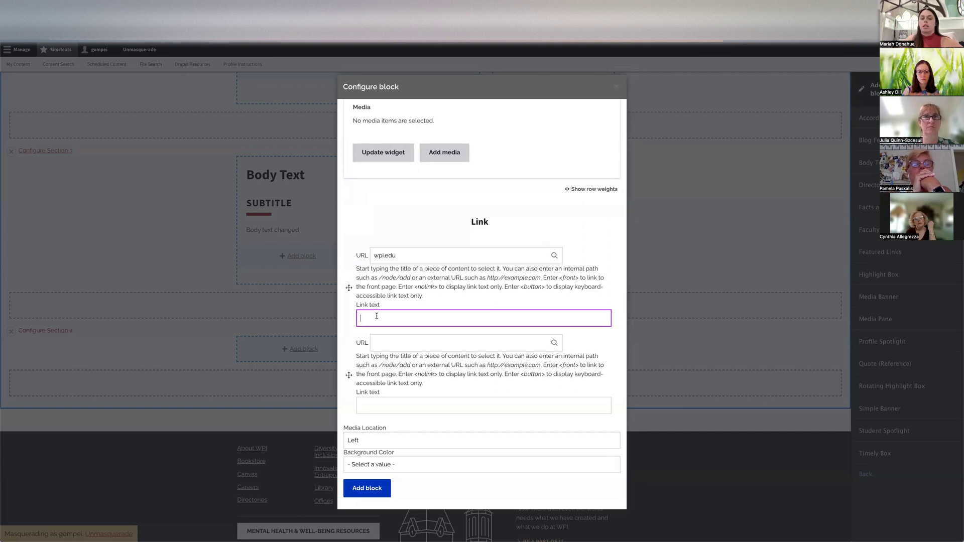
pyautogui.write('Learn more about')
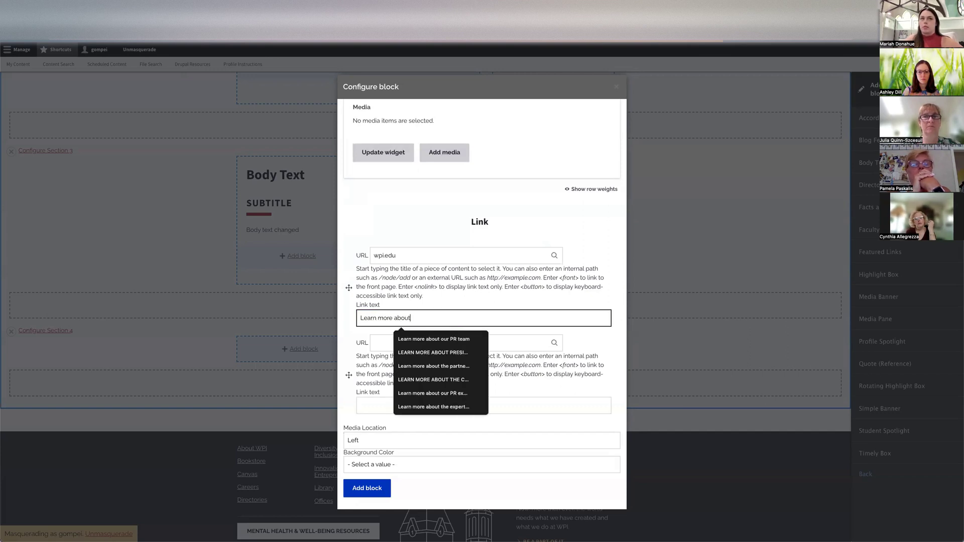
pyautogui.write(' WPI')
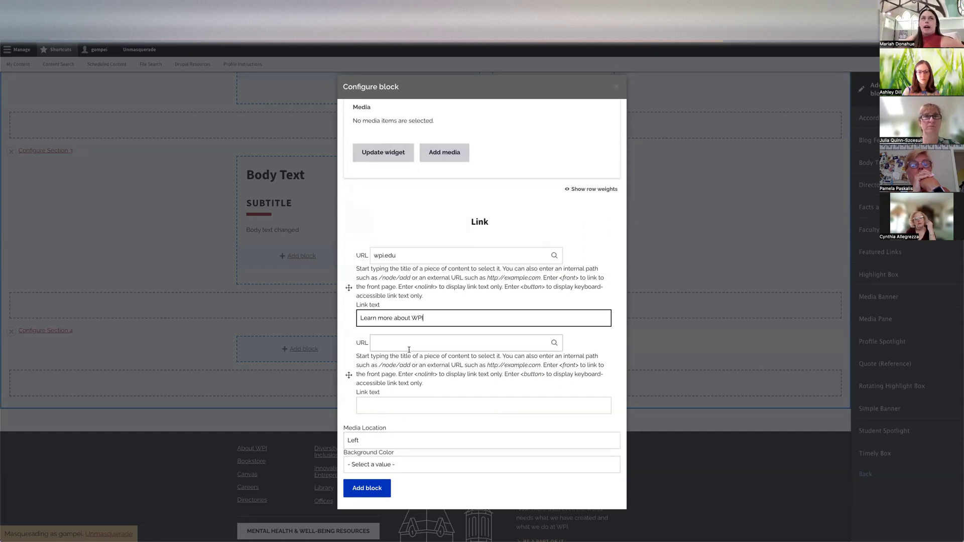
# - Set the Highlight Box's background color to White and try to add the block
pyautogui.click(358, 466)
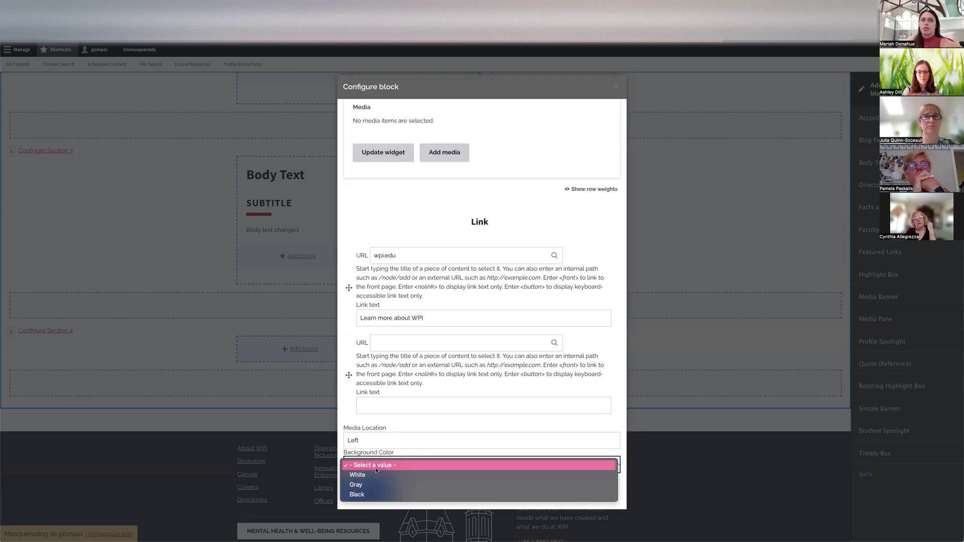
pyautogui.click(372, 465)
pyautogui.click(372, 464)
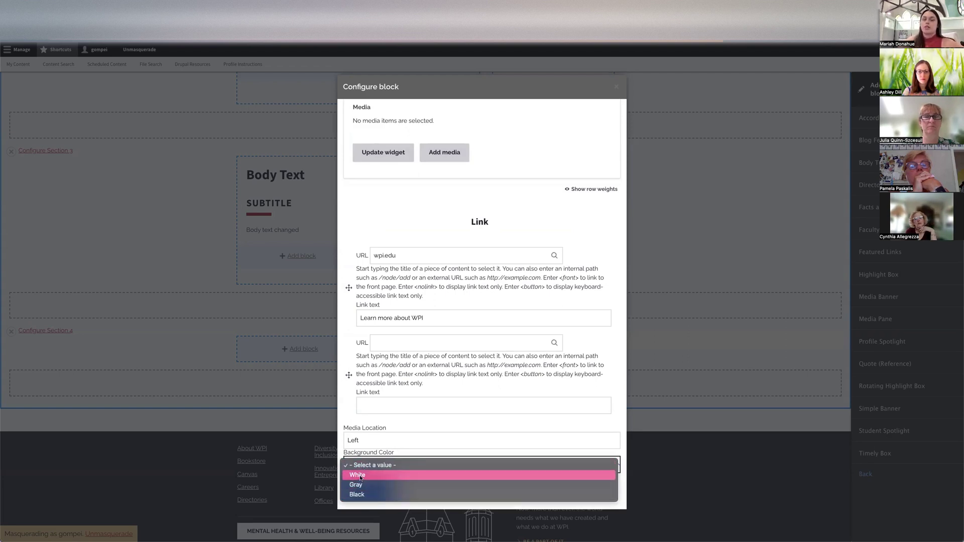
pyautogui.click(360, 476)
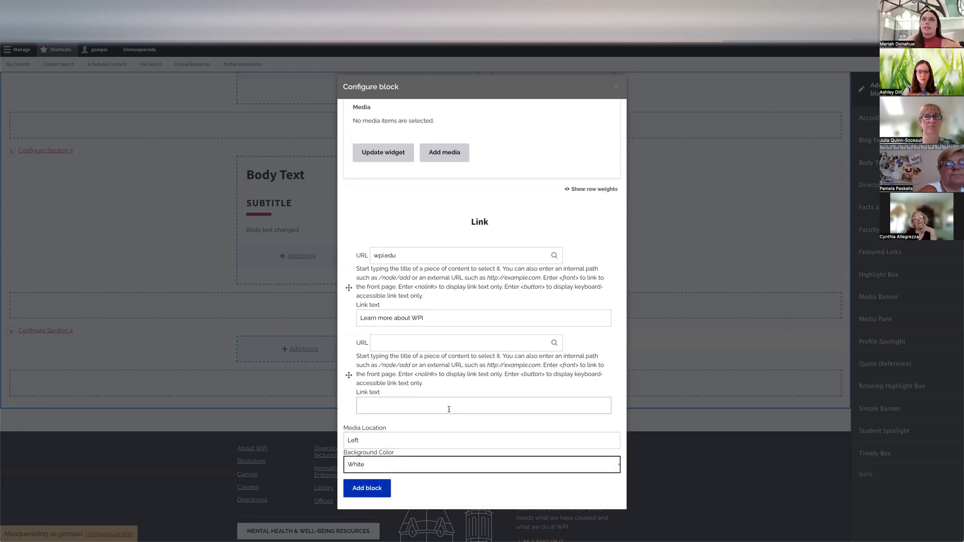
pyautogui.click(361, 489)
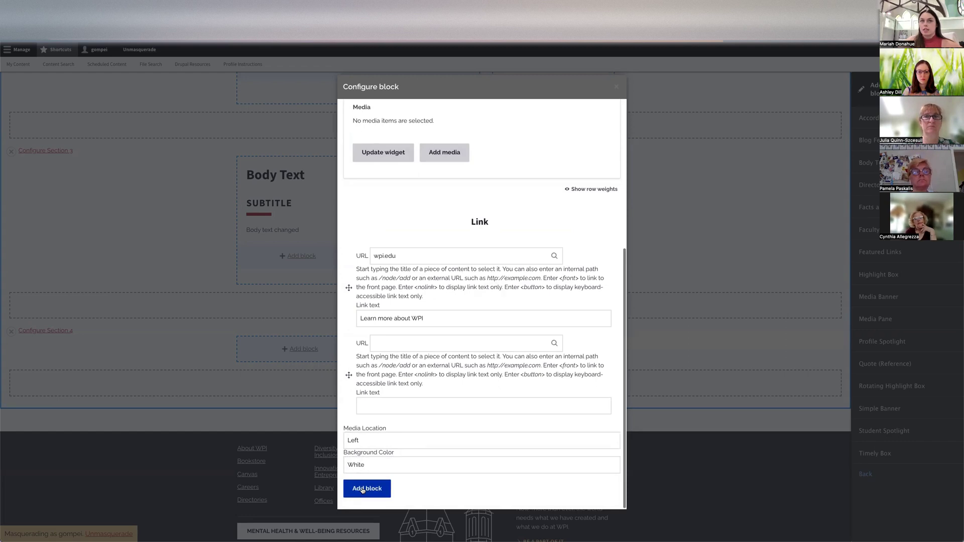
pyautogui.scroll(5, 417, 366)
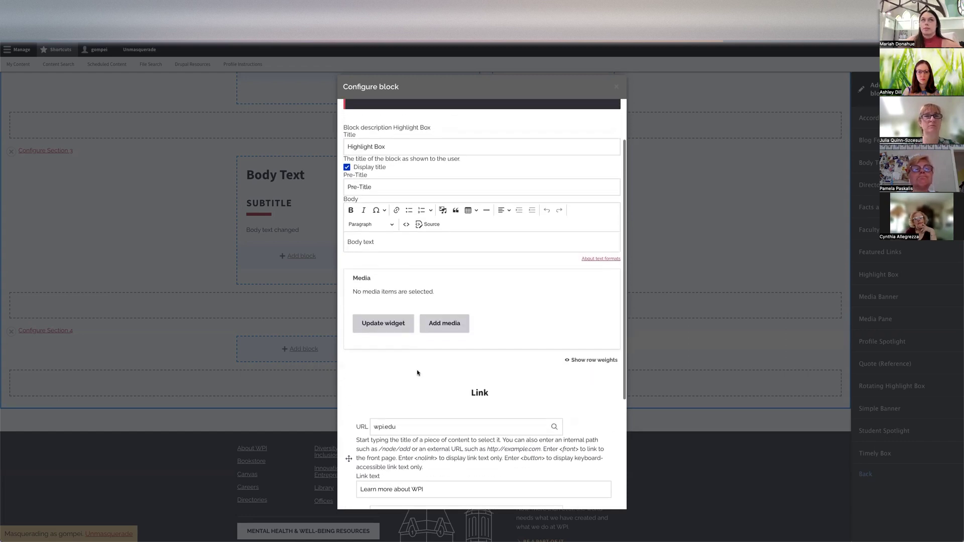
pyautogui.scroll(2, 417, 373)
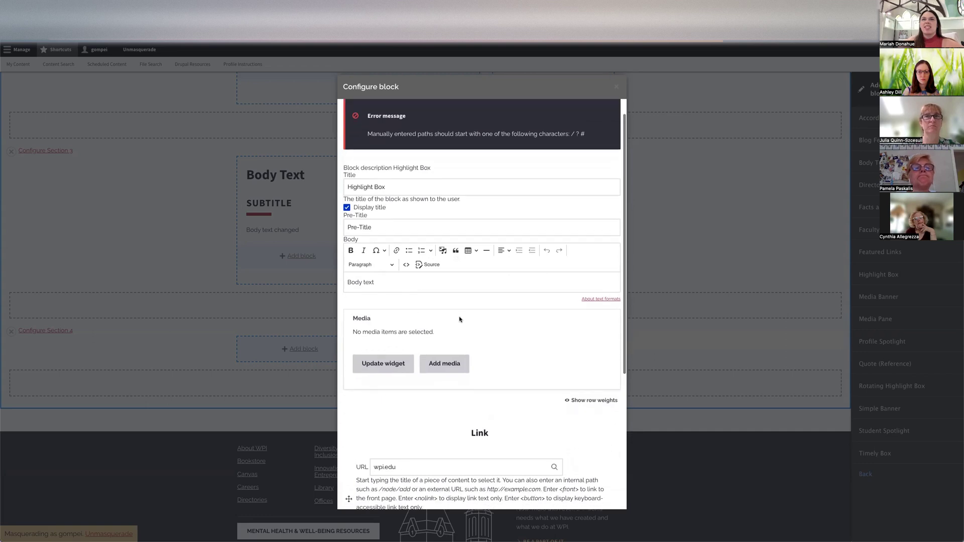
pyautogui.scroll(-3, 459, 319)
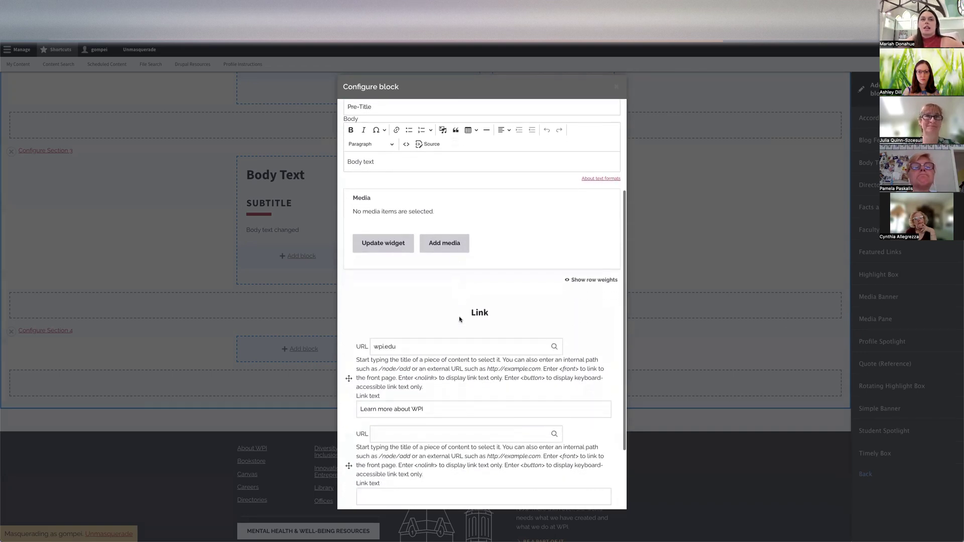
pyautogui.scroll(4, 430, 318)
pyautogui.scroll(-5, 430, 317)
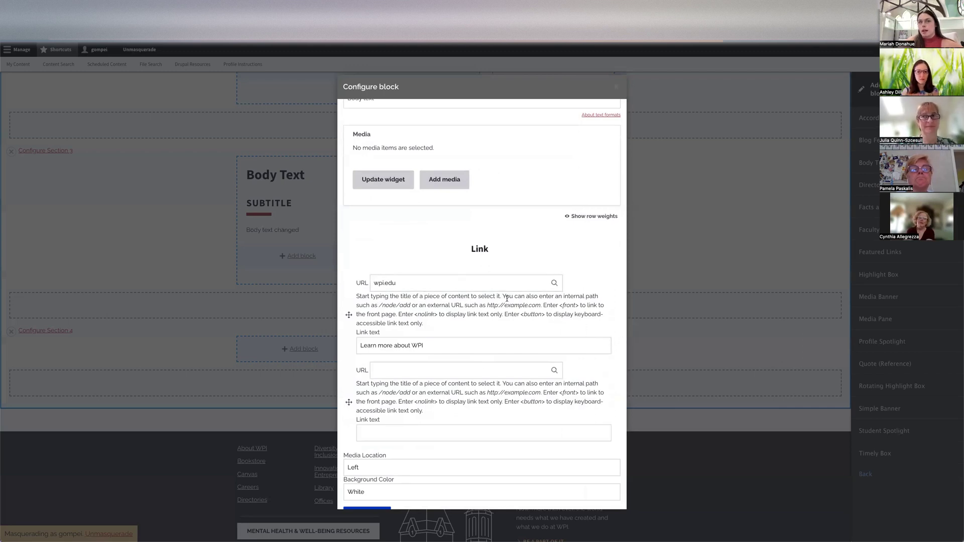
pyautogui.moveTo(399, 283); pyautogui.dragTo(358, 285)
pyautogui.write('/offi')
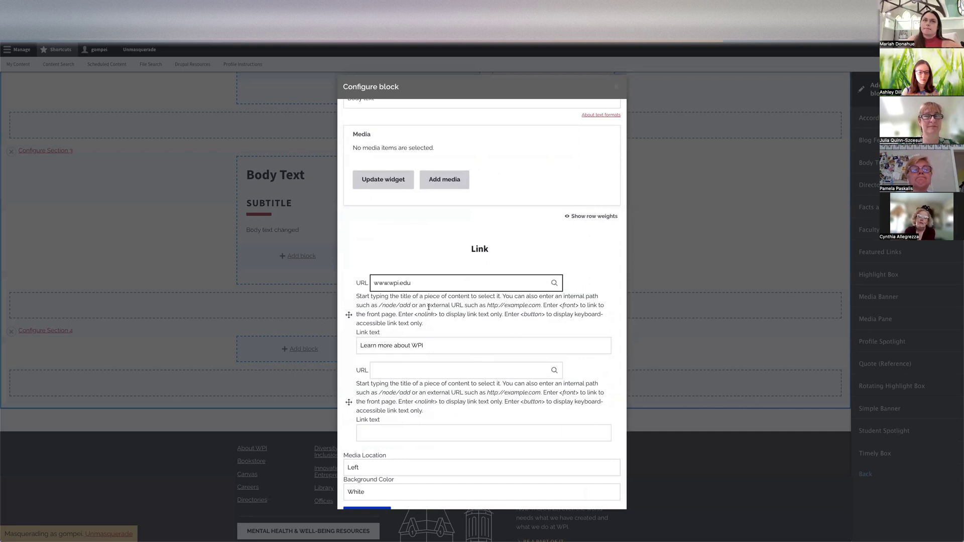
pyautogui.scroll(-1, 428, 307)
pyautogui.click(367, 488)
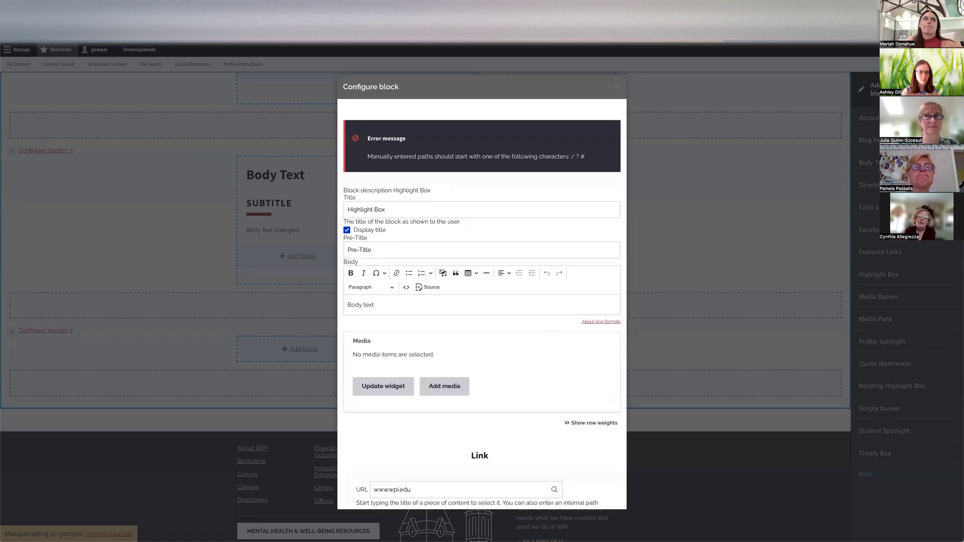
pyautogui.hotkey('ctrl', 't')
pyautogui.write('wpi.edu')
pyautogui.press('Return')
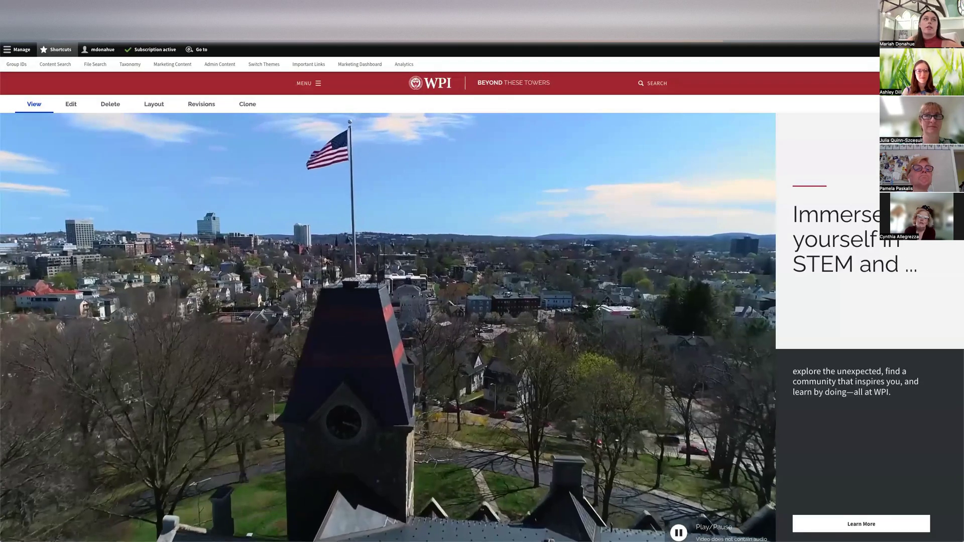
pyautogui.hotkey('ctrl', 'shift', 'Tab')
pyautogui.scroll(-5, 452, 254)
pyautogui.click(411, 256)
pyautogui.doubleClick(411, 256)
pyautogui.write('https://www.wpi.edu/')
pyautogui.moveTo(372, 256); pyautogui.dragTo(391, 255)
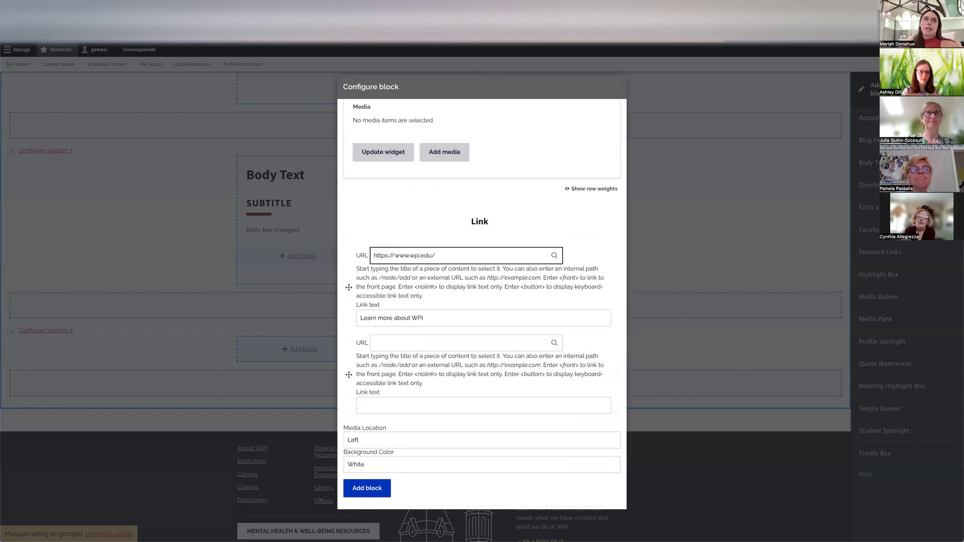
# - Add the configured Highlight Box block to Section 3 and save the page layout
pyautogui.click(94, 20)
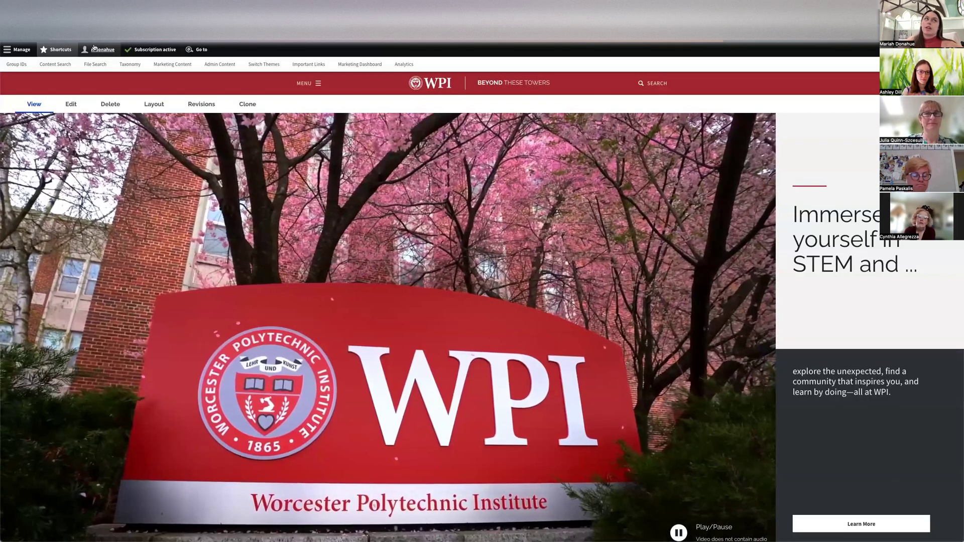
pyautogui.click(94, 20)
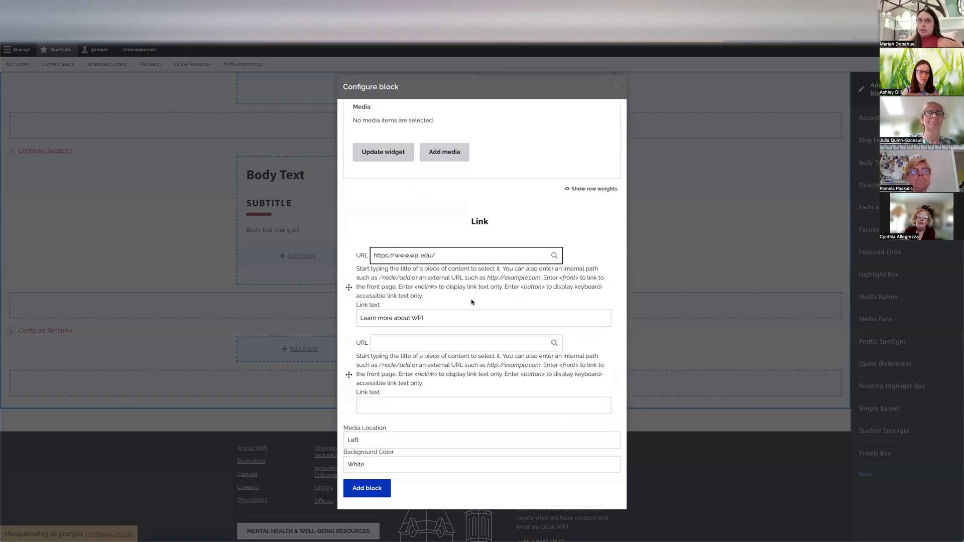
pyautogui.click(369, 488)
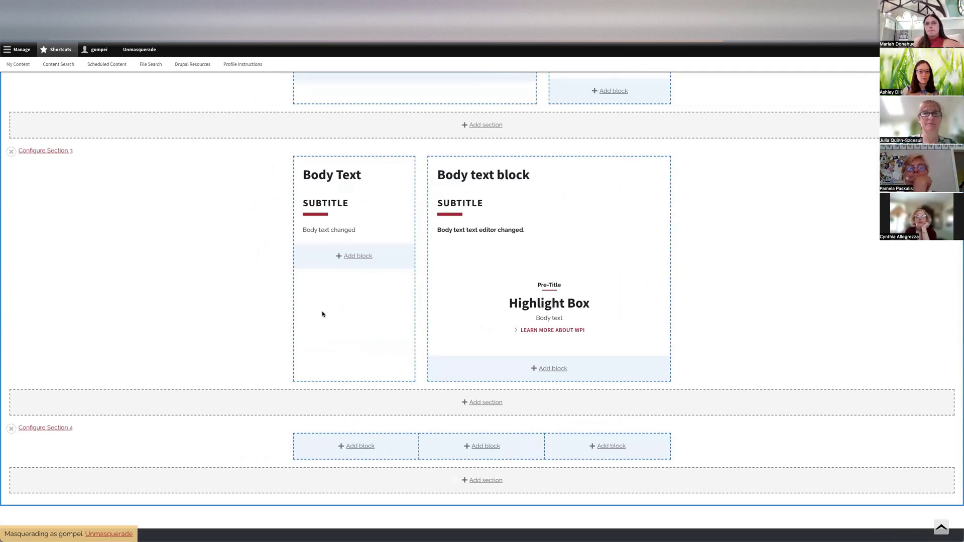
pyautogui.scroll(15, 322, 314)
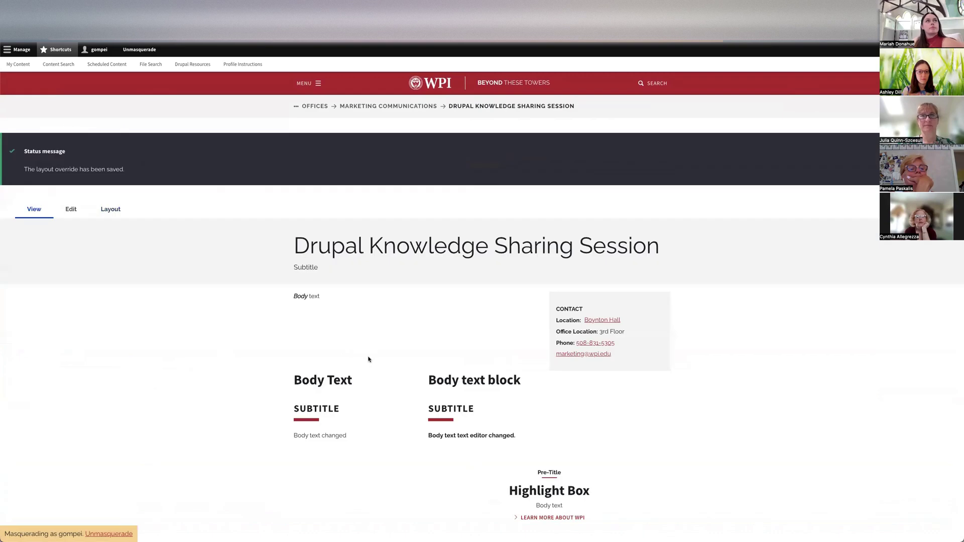
# - Test the Highlight Box's "Learn more about WPI" link on the saved page, and return to the page
pyautogui.scroll(-3, 493, 384)
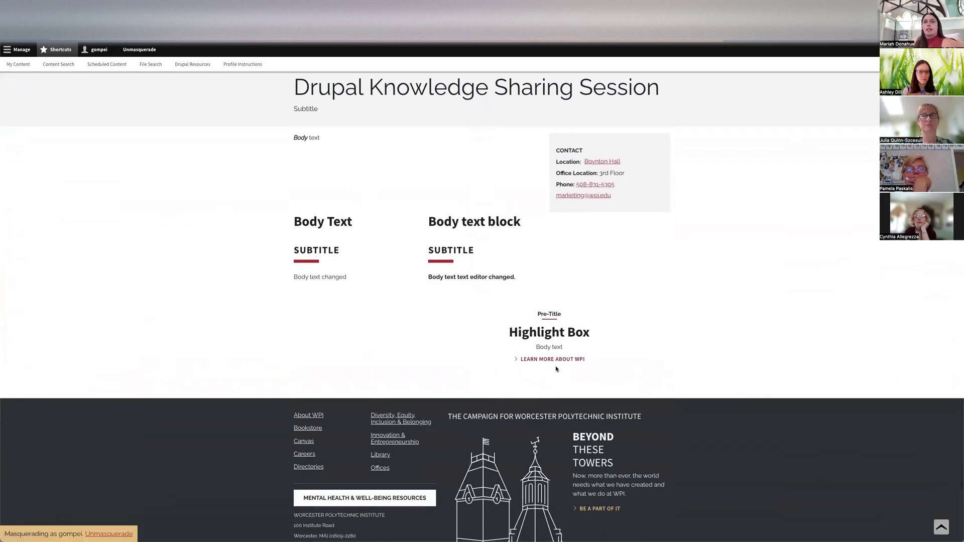
pyautogui.click(550, 360)
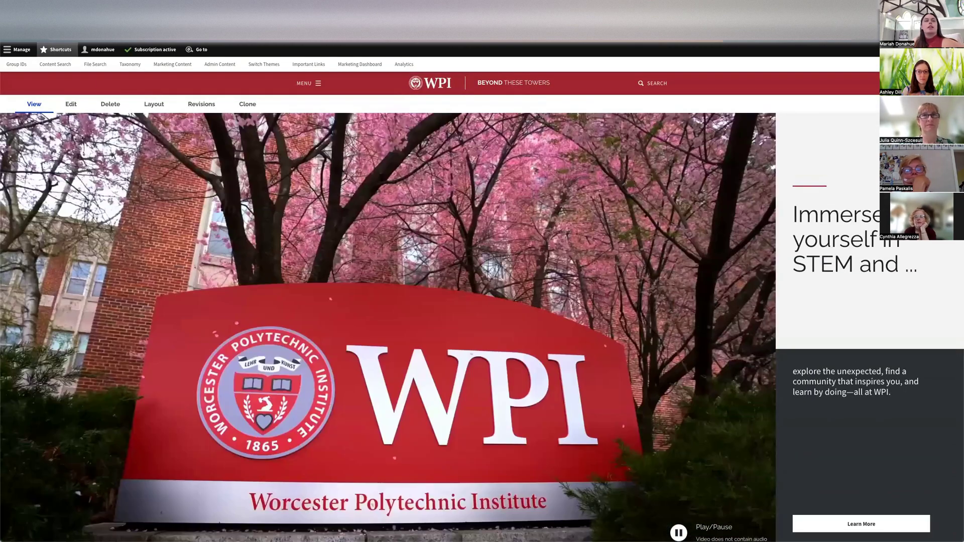
pyautogui.click(11, 30)
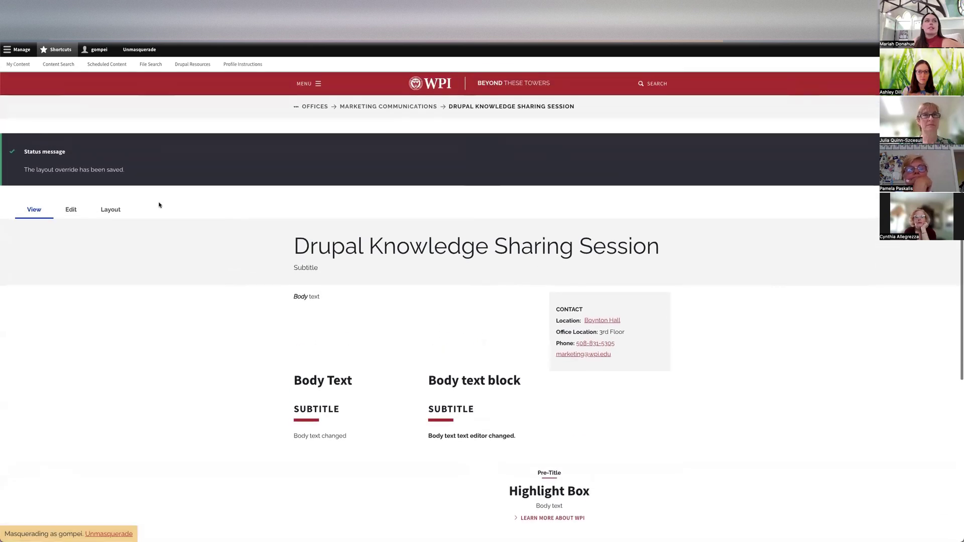
# - Reopen the page's layout, change the Highlight Box block's background color to Gray and update the block
pyautogui.click(109, 214)
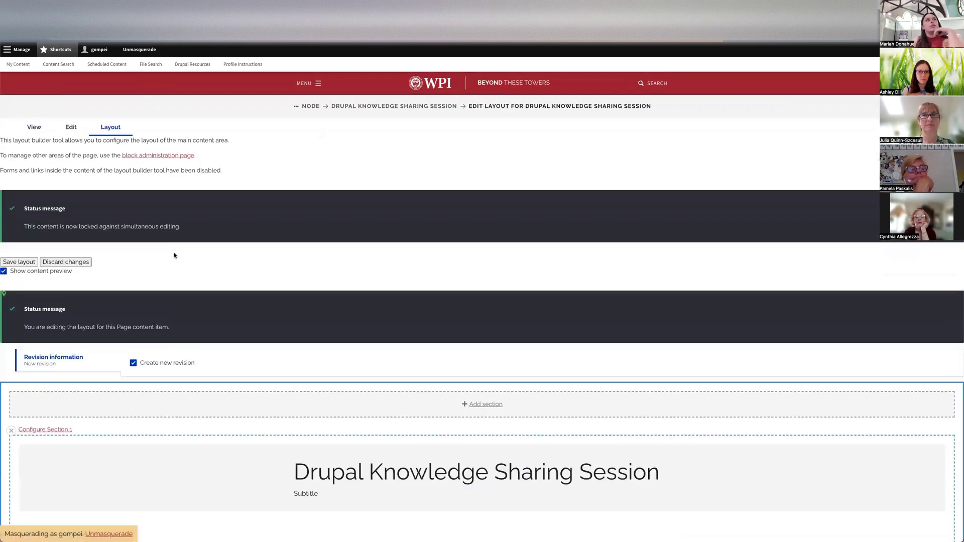
pyautogui.scroll(-15, 327, 336)
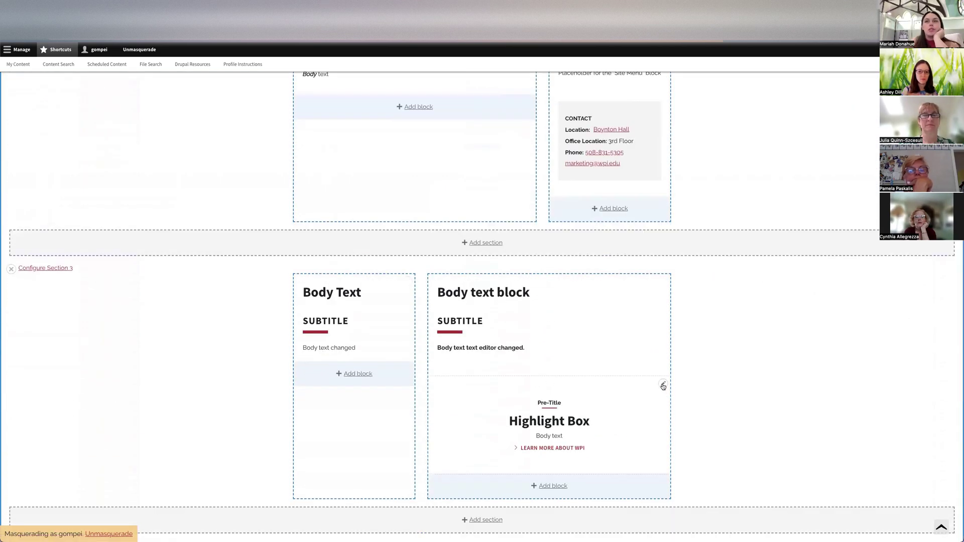
pyautogui.click(663, 385)
pyautogui.click(647, 395)
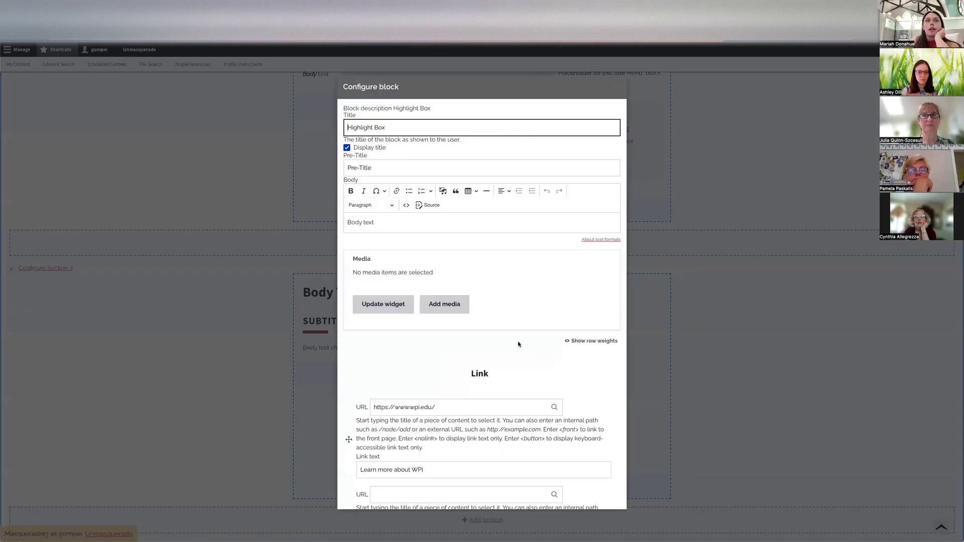
pyautogui.scroll(-3, 518, 344)
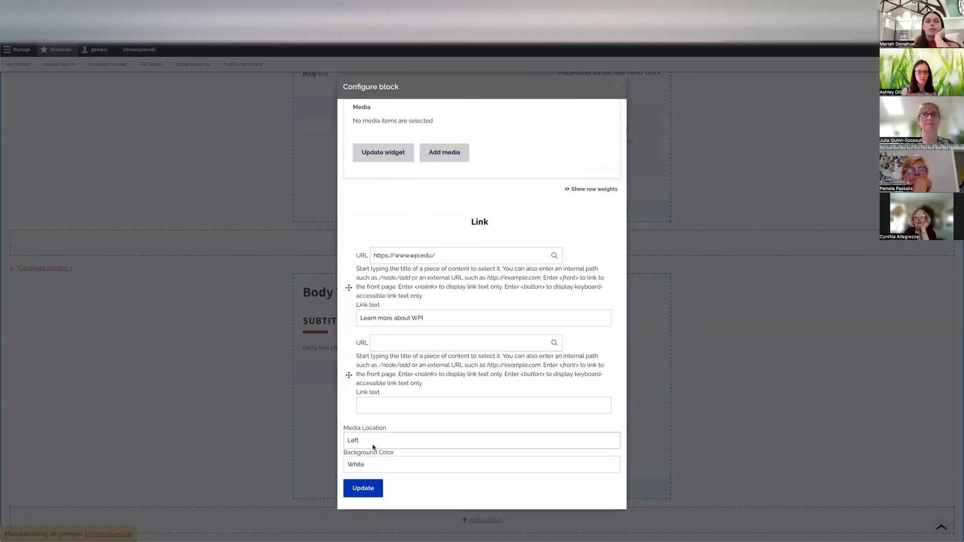
pyautogui.click(375, 463)
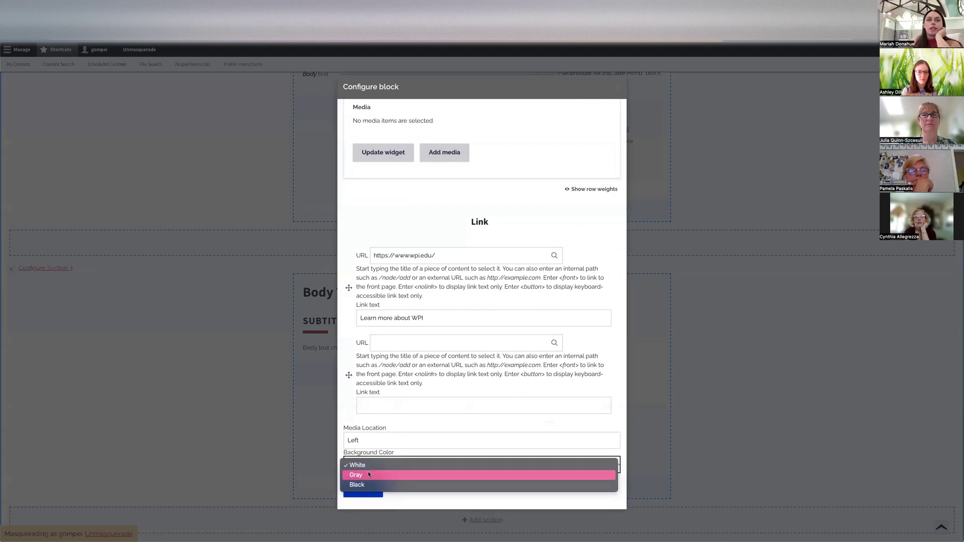
pyautogui.click(367, 477)
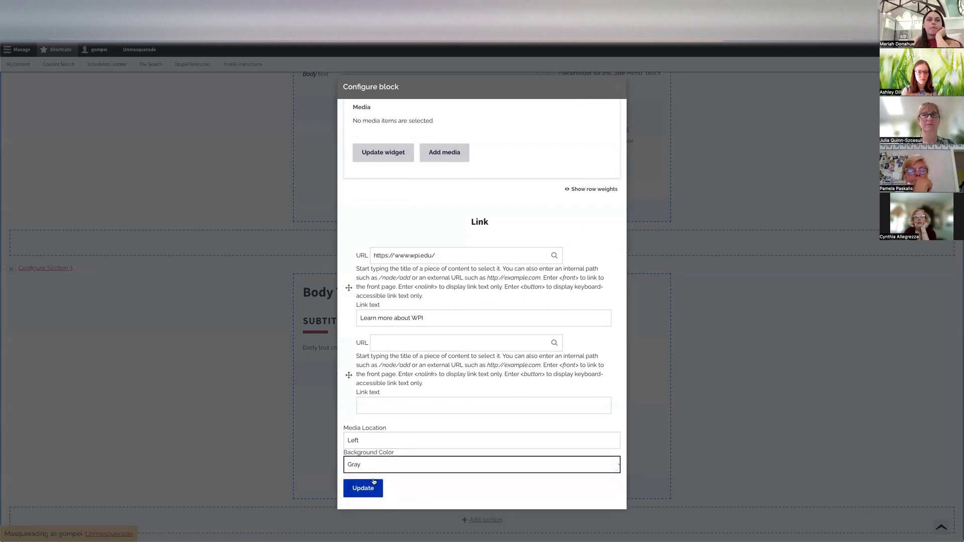
pyautogui.click(370, 488)
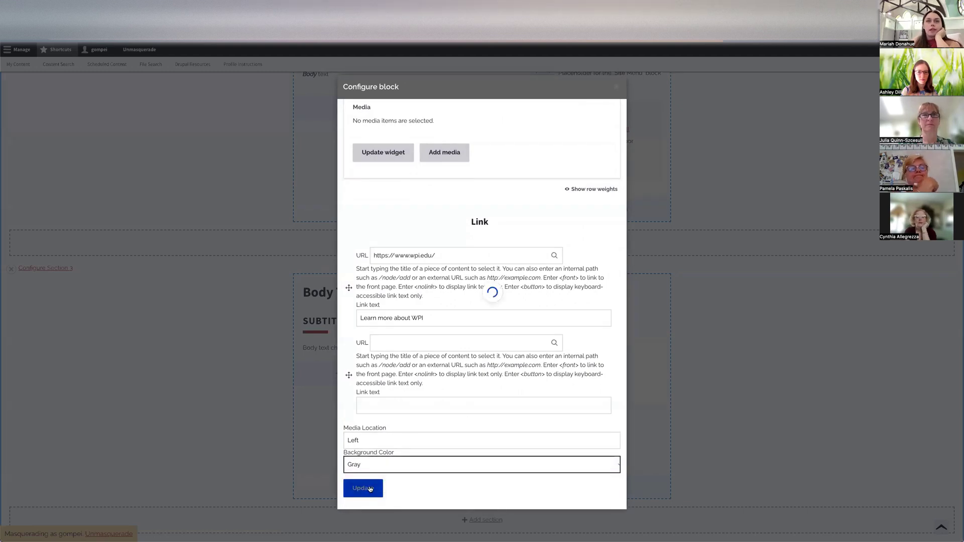
# - Change the Section 3 Highlight Box block's background color to Black and update the block
pyautogui.scroll(-2, 313, 400)
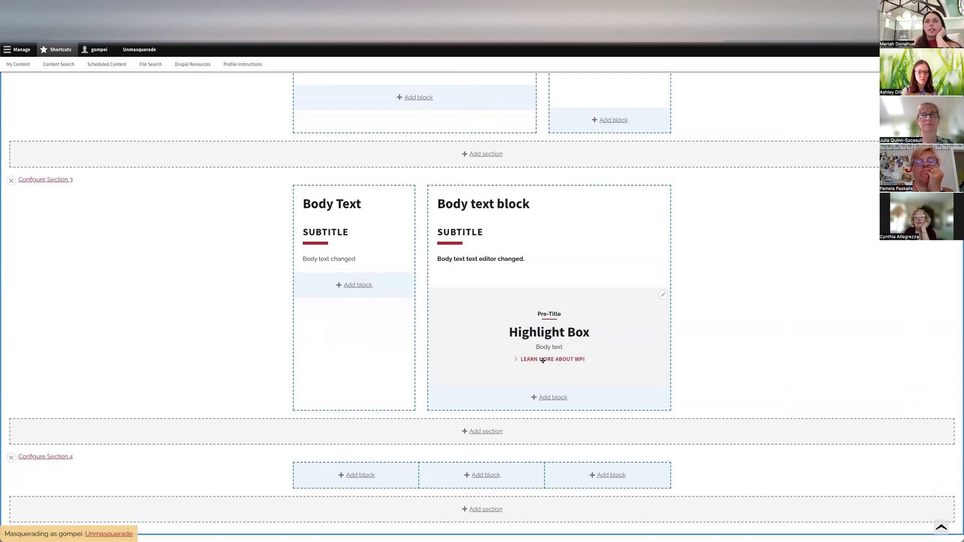
pyautogui.click(662, 297)
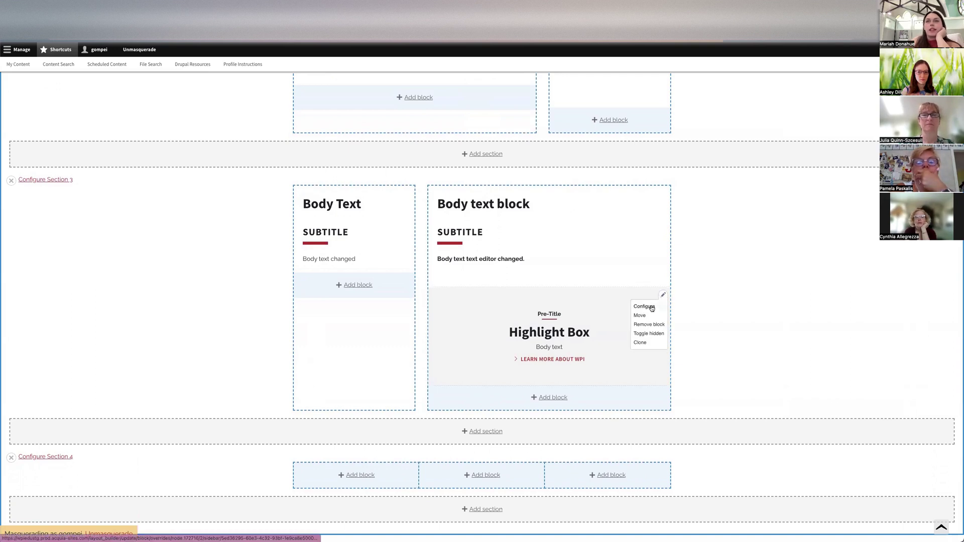
pyautogui.click(652, 308)
pyautogui.scroll(-3, 410, 381)
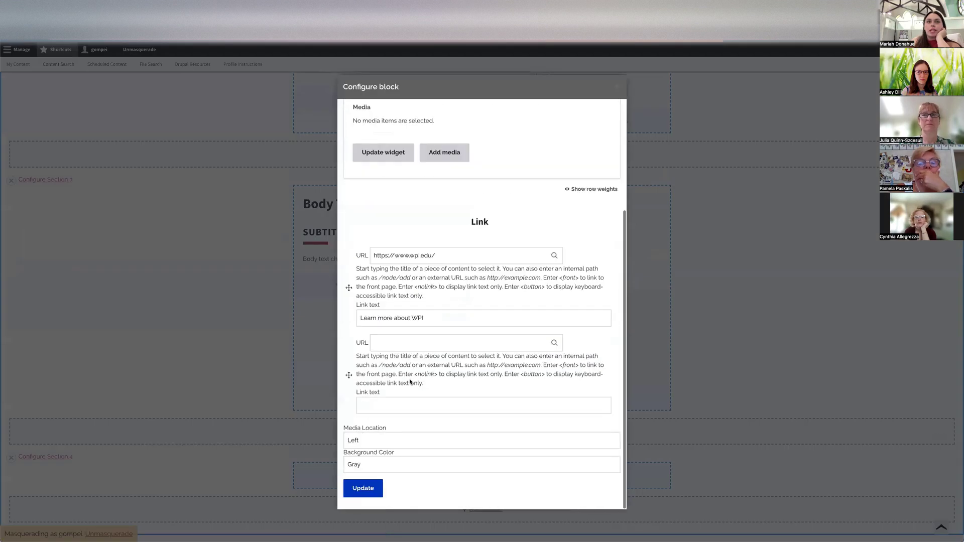
pyautogui.click(402, 459)
pyautogui.click(370, 474)
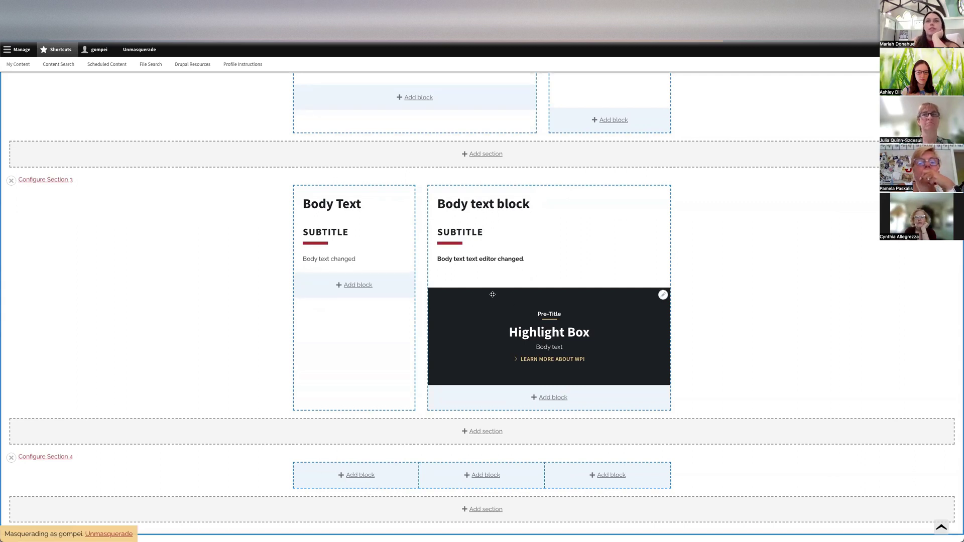
# - Save the page layout and review the Highlight Box on the saved page
pyautogui.scroll(1, 493, 294)
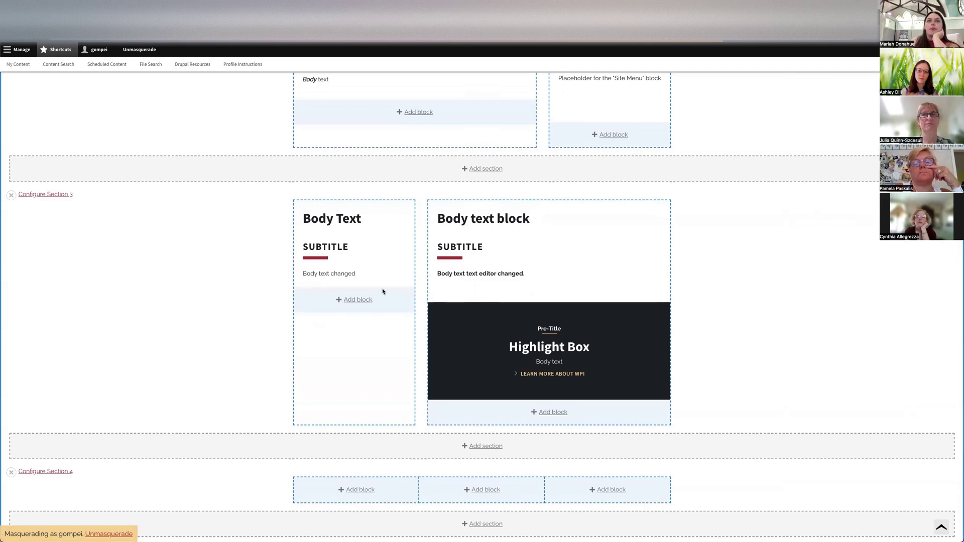
pyautogui.scroll(1, 176, 298)
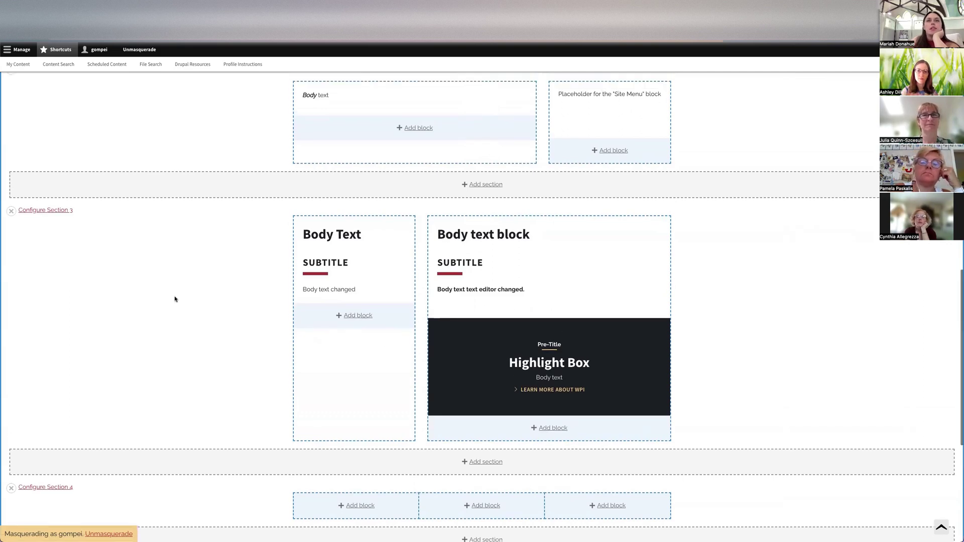
pyautogui.scroll(12, 174, 299)
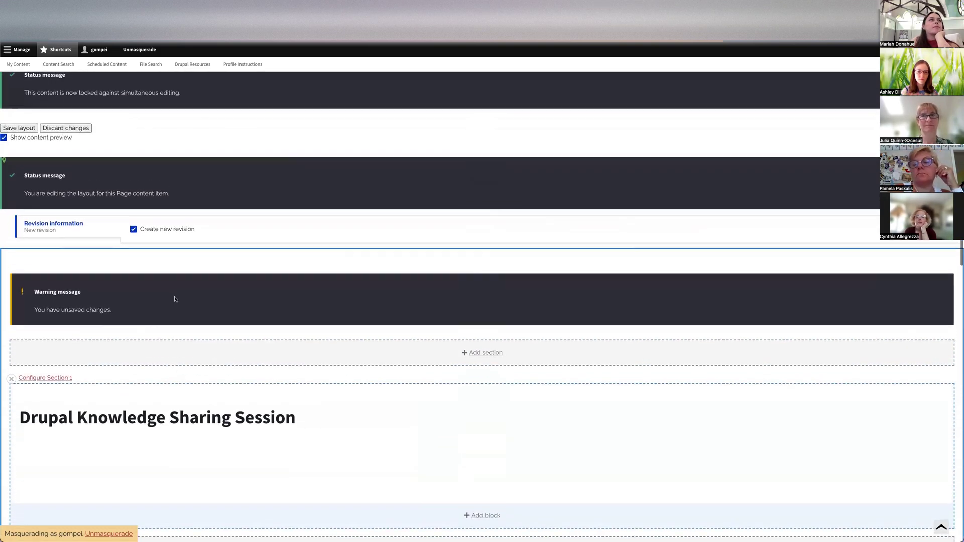
pyautogui.scroll(1, 175, 299)
pyautogui.click(31, 139)
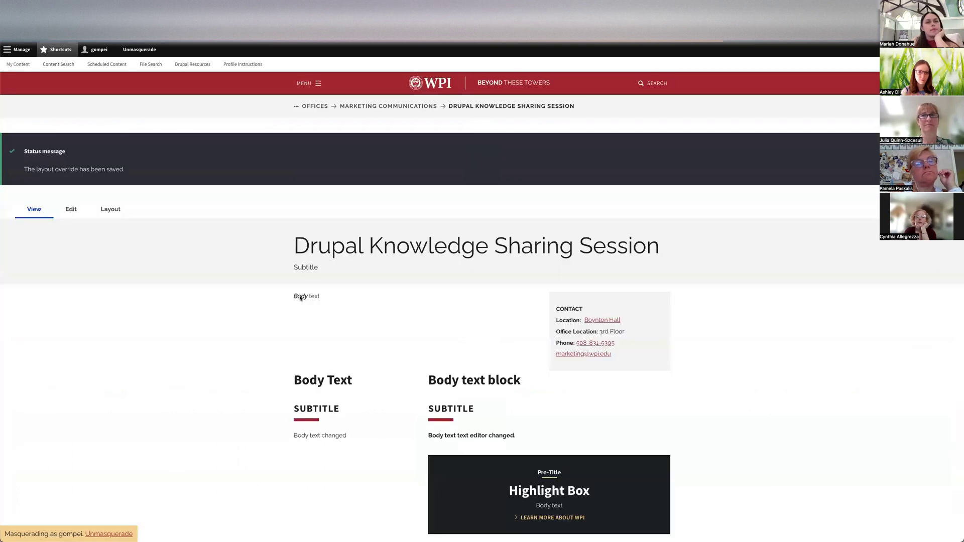
pyautogui.scroll(-5, 350, 334)
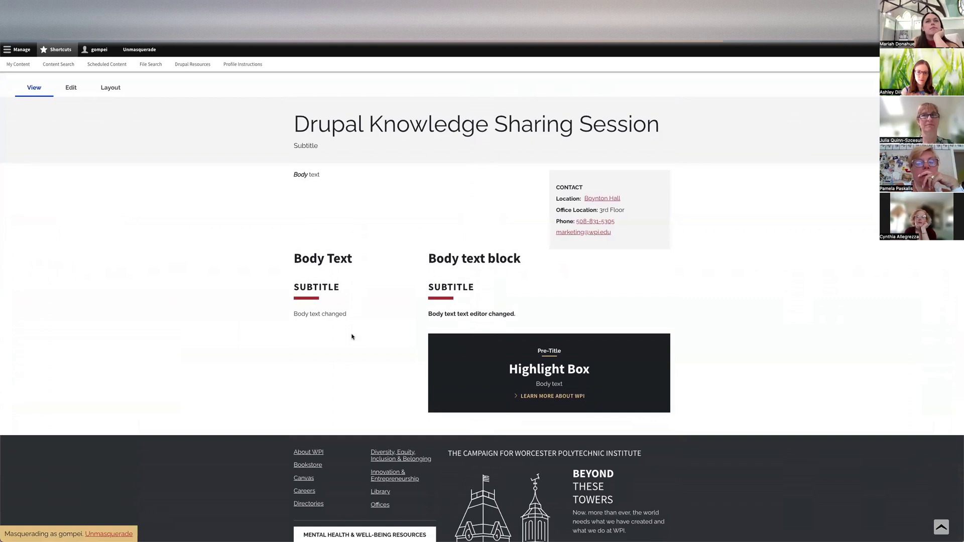
pyautogui.scroll(2, 353, 335)
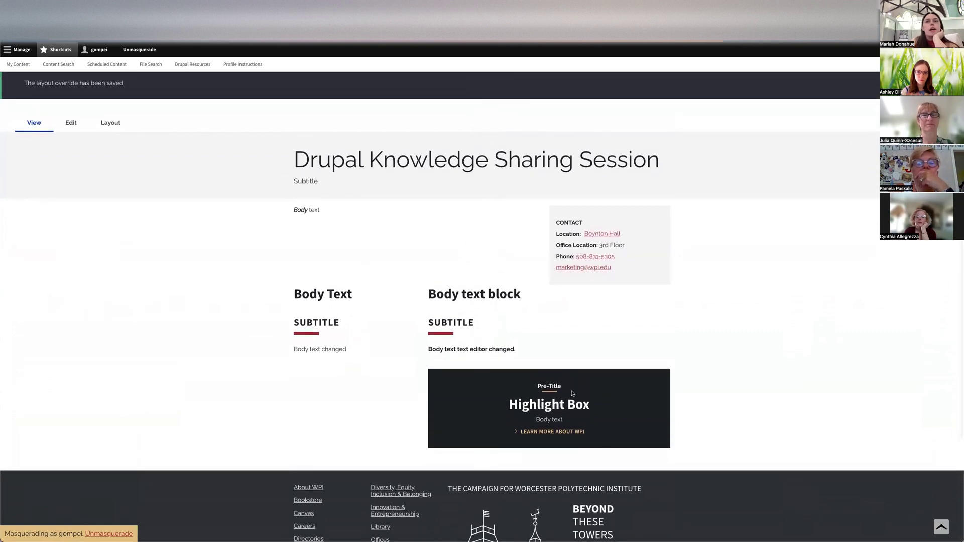
pyautogui.moveTo(524, 406); pyautogui.dragTo(568, 407)
pyautogui.click(542, 407)
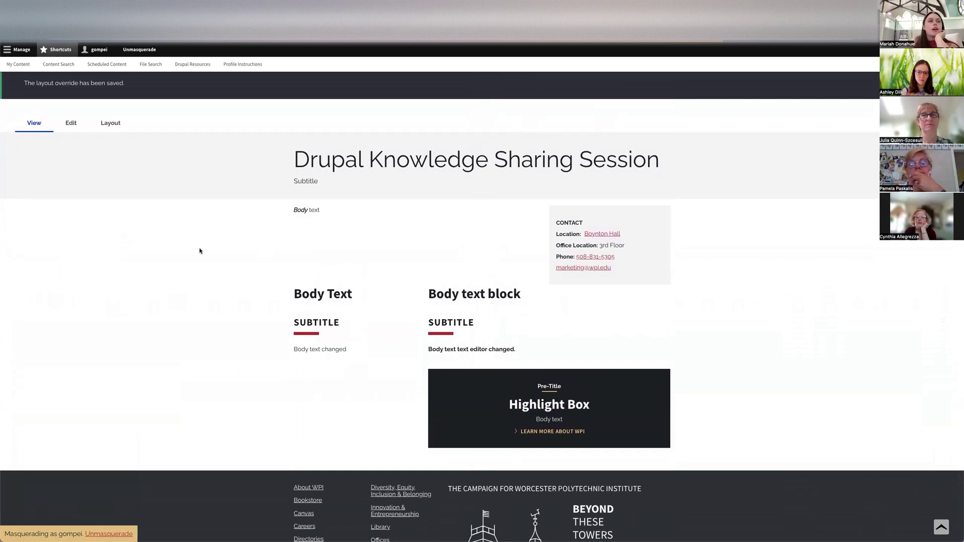
# - Reopen the page's layout and open the configuration of the Highlight Box block in Section 3
pyautogui.scroll(3, 200, 251)
pyautogui.click(110, 211)
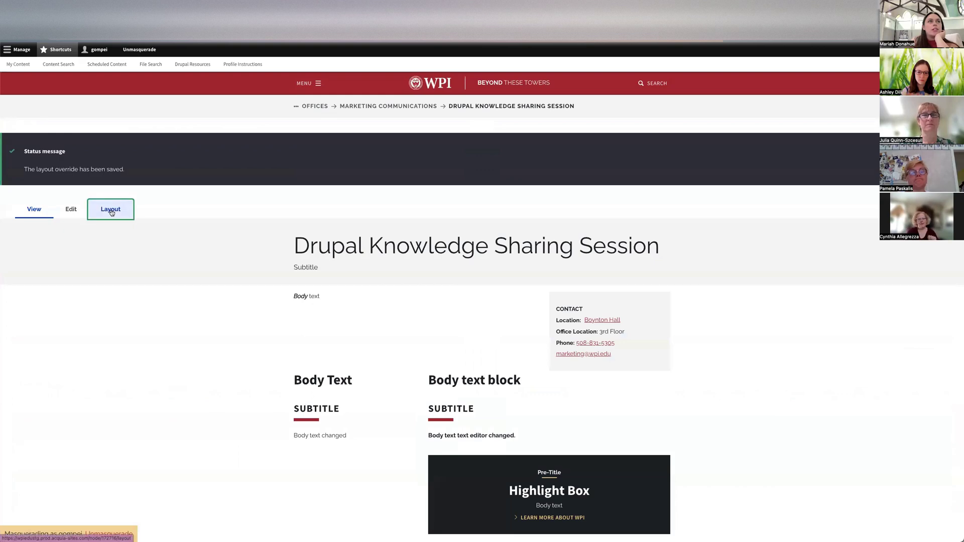
pyautogui.scroll(-1, 289, 346)
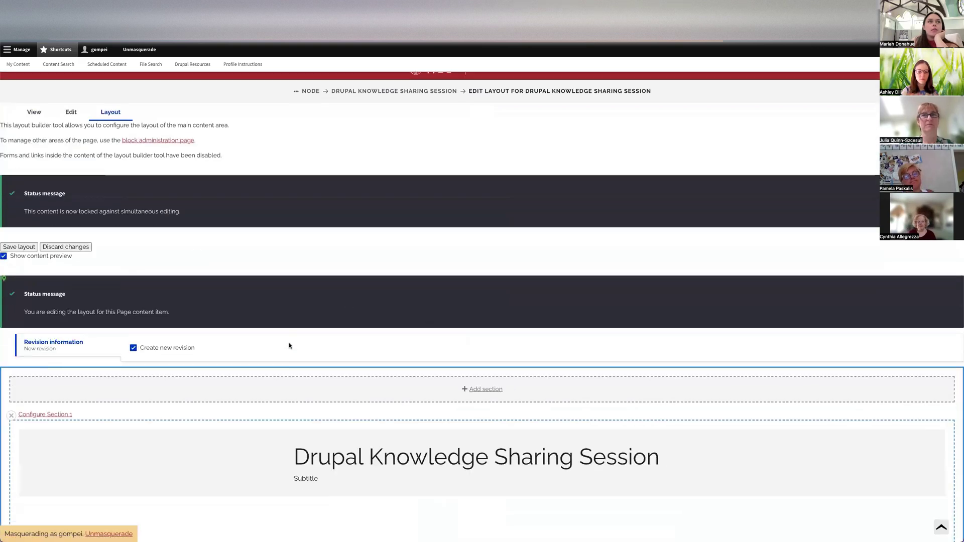
pyautogui.scroll(-12, 289, 346)
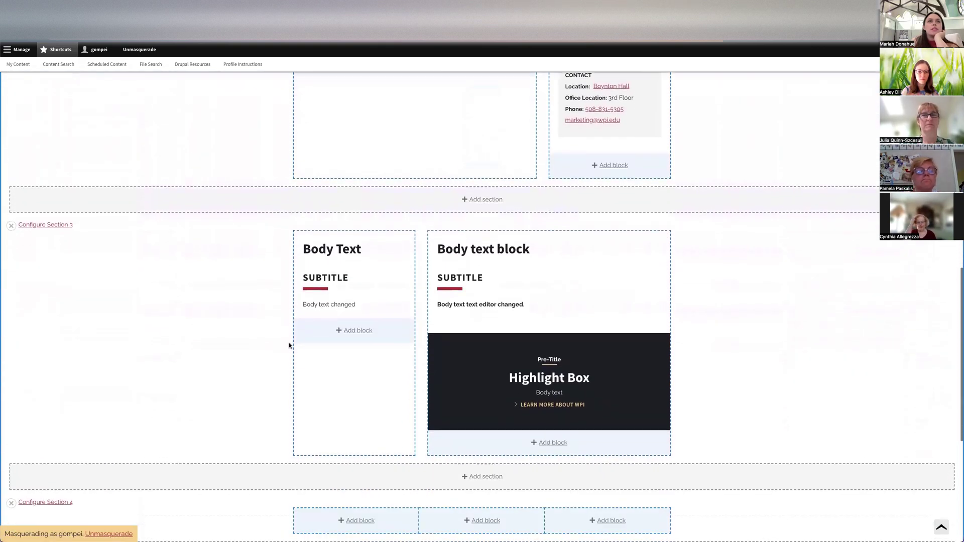
pyautogui.click(662, 335)
pyautogui.click(645, 347)
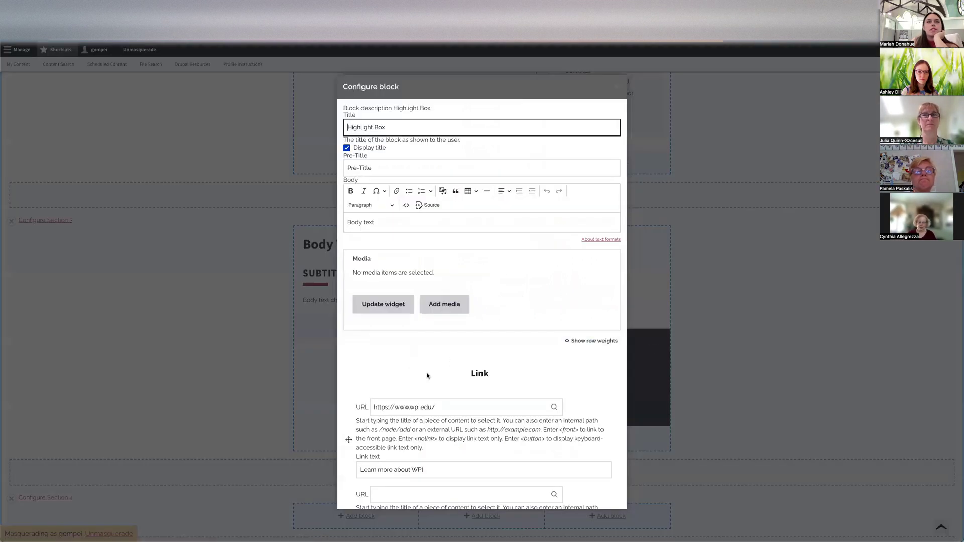
pyautogui.scroll(-3, 427, 375)
pyautogui.scroll(2, 426, 375)
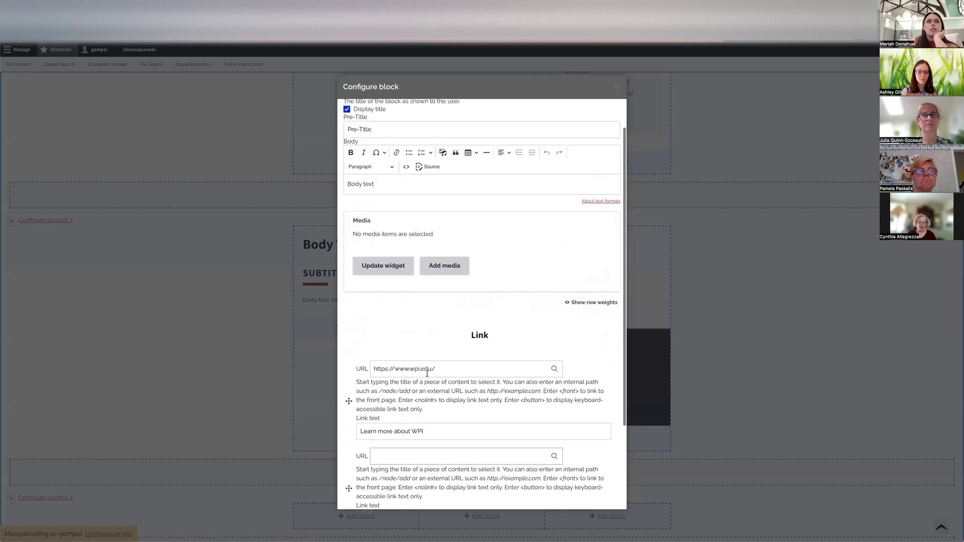
pyautogui.scroll(1, 427, 374)
# - Insert the library image Guide-gompeishoot_042_02_06_2024.jpg as the Highlight Box's media and update the block
pyautogui.click(443, 276)
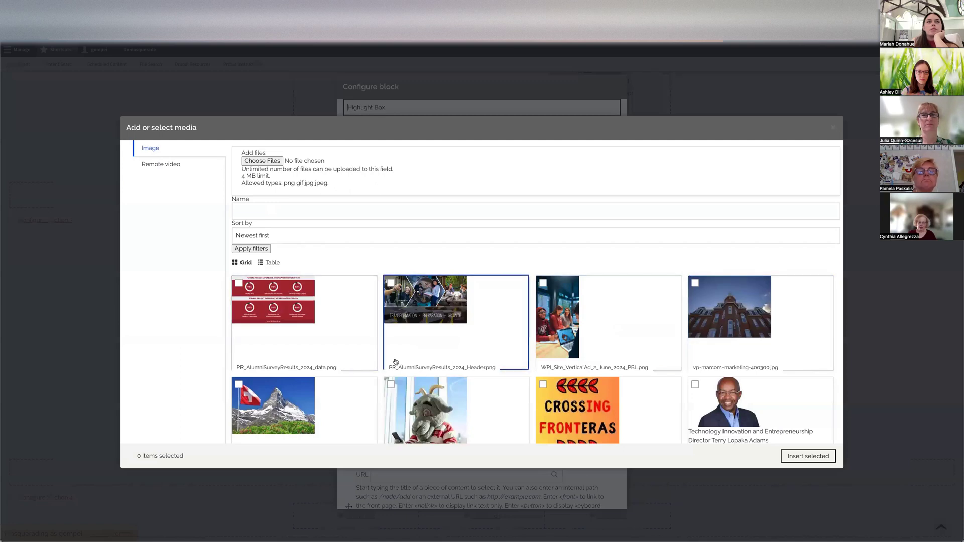
pyautogui.scroll(-2, 396, 361)
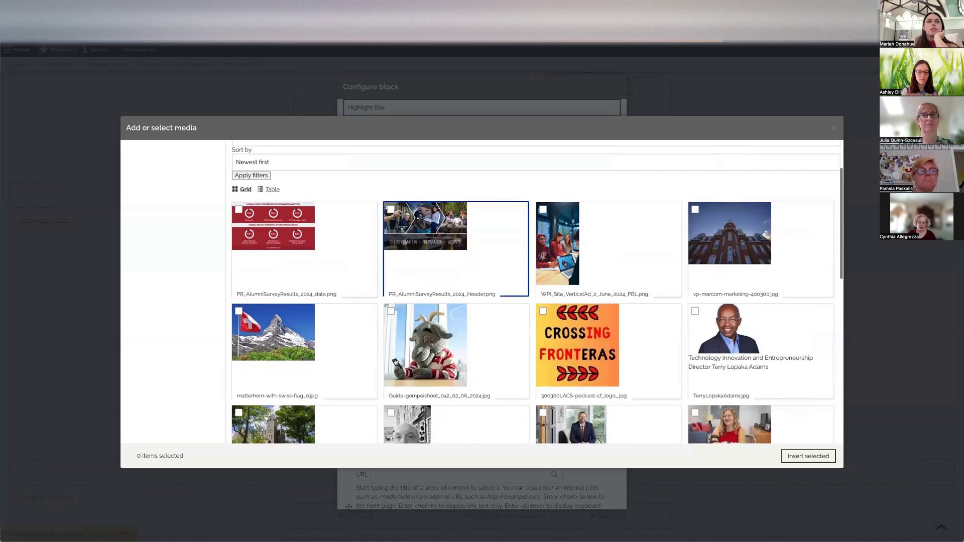
pyautogui.scroll(-1, 443, 355)
pyautogui.click(444, 355)
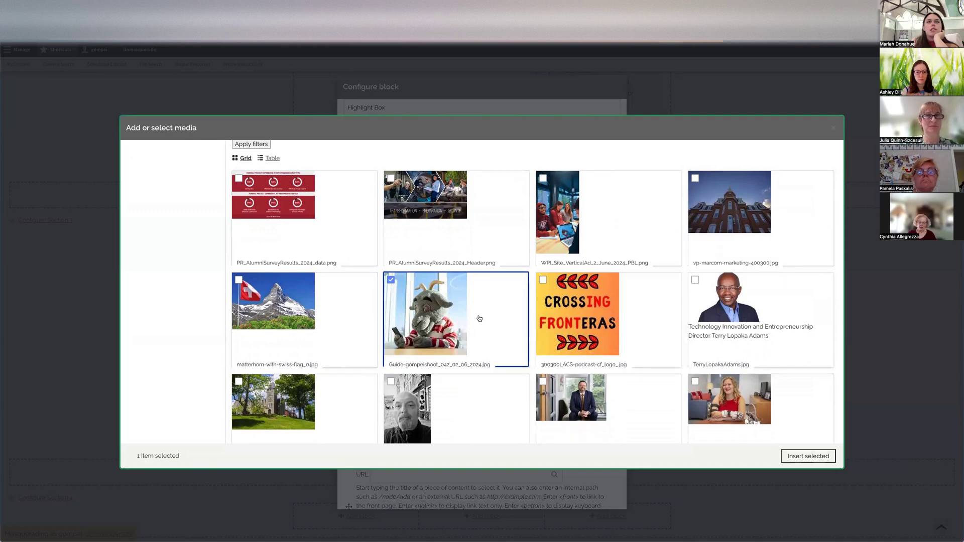
pyautogui.click(810, 458)
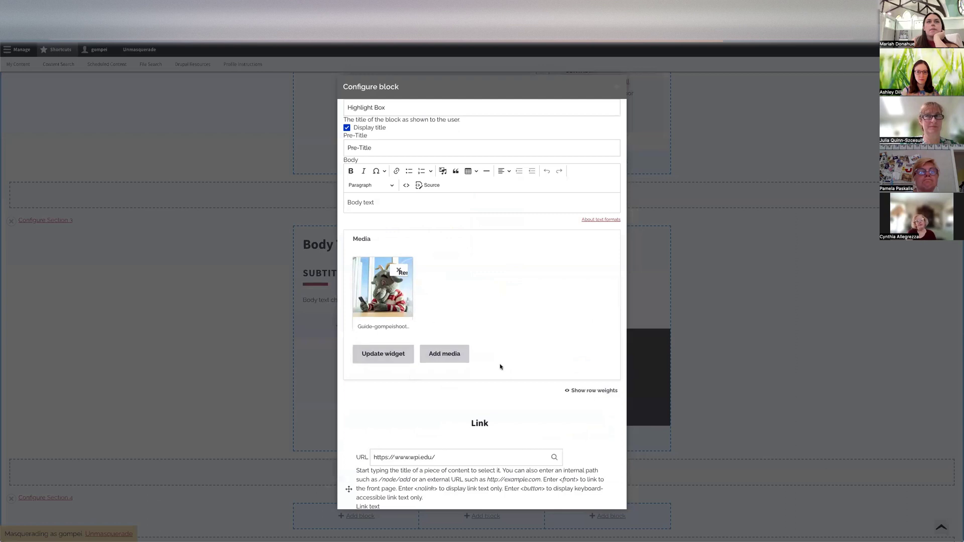
pyautogui.scroll(-4, 500, 367)
pyautogui.click(366, 489)
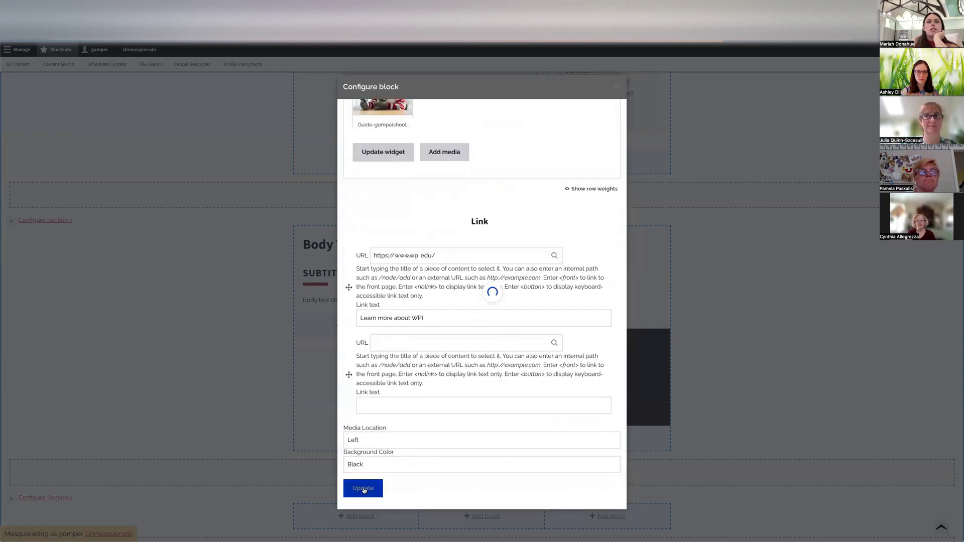
# - Add a one-column section between Section 2 and Section 3, and move the Highlight Box block into it
pyautogui.scroll(-4, 321, 407)
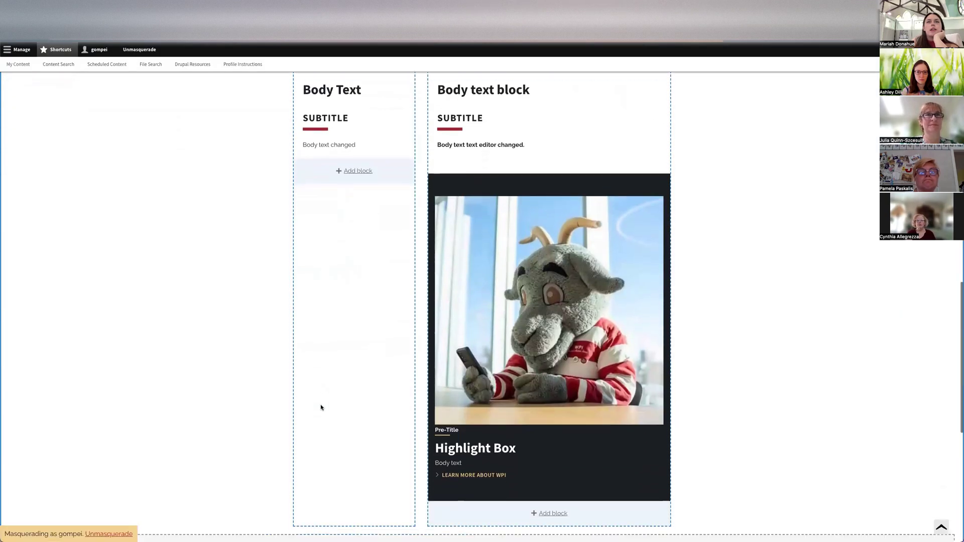
pyautogui.scroll(2, 376, 321)
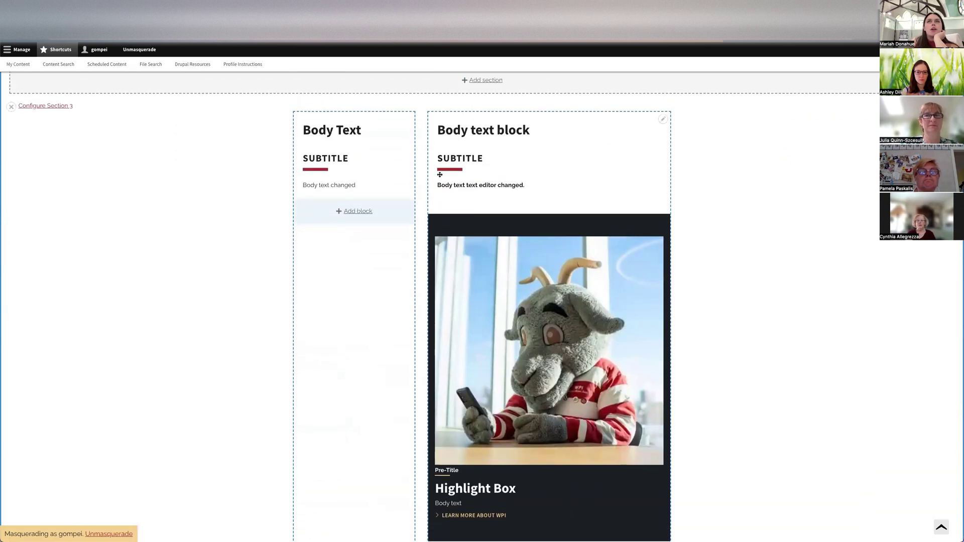
pyautogui.scroll(-2, 575, 300)
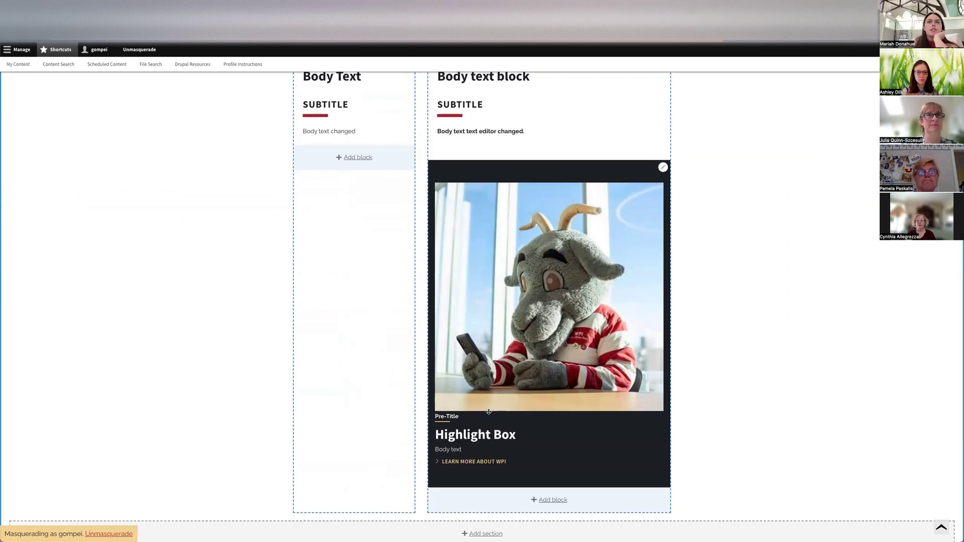
pyautogui.scroll(-3, 538, 399)
pyautogui.scroll(7, 537, 399)
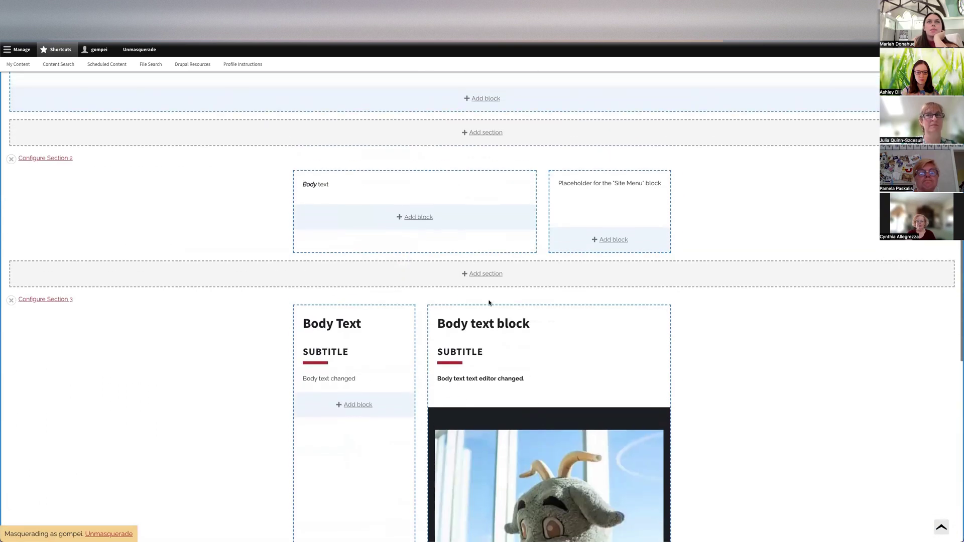
pyautogui.click(485, 274)
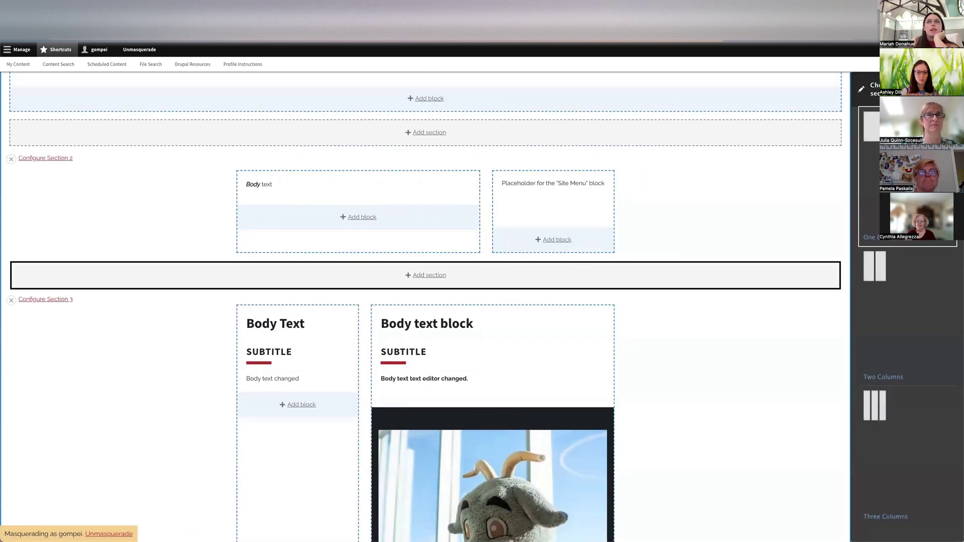
pyautogui.click(874, 266)
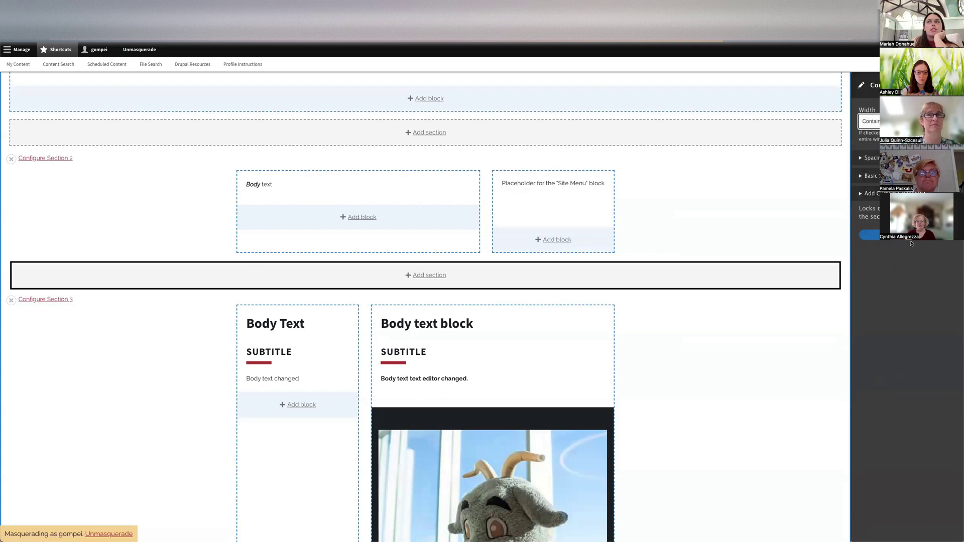
pyautogui.click(868, 121)
pyautogui.press('Escape')
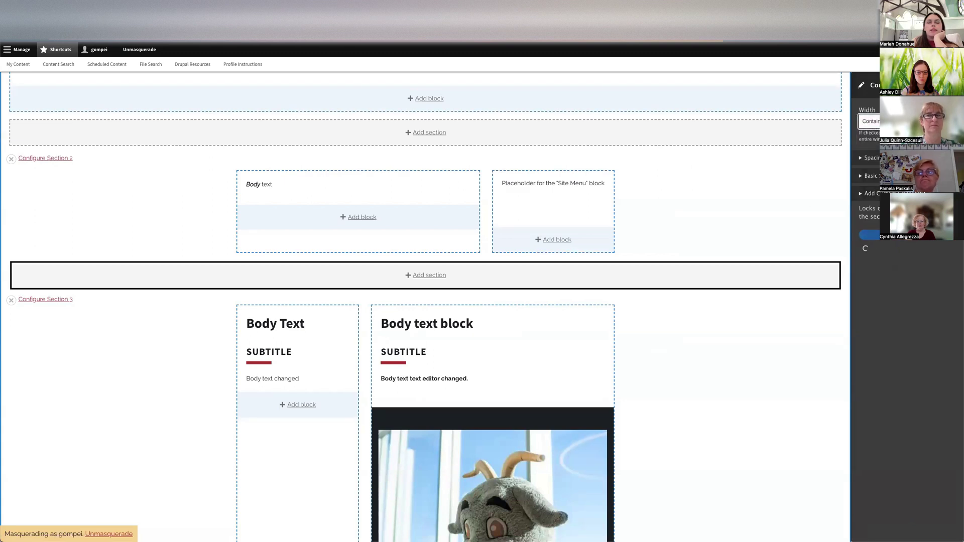
pyautogui.scroll(-2, 495, 360)
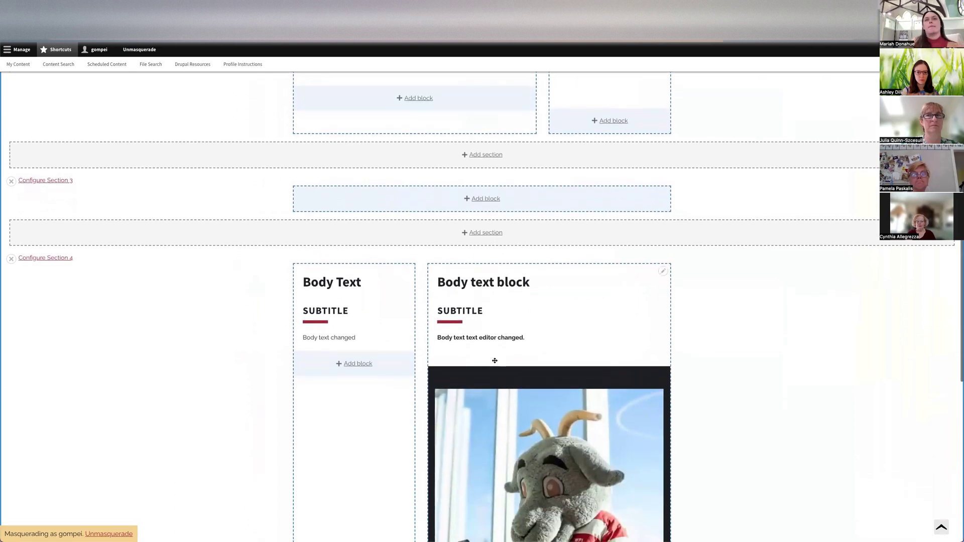
pyautogui.moveTo(501, 396); pyautogui.dragTo(490, 191)
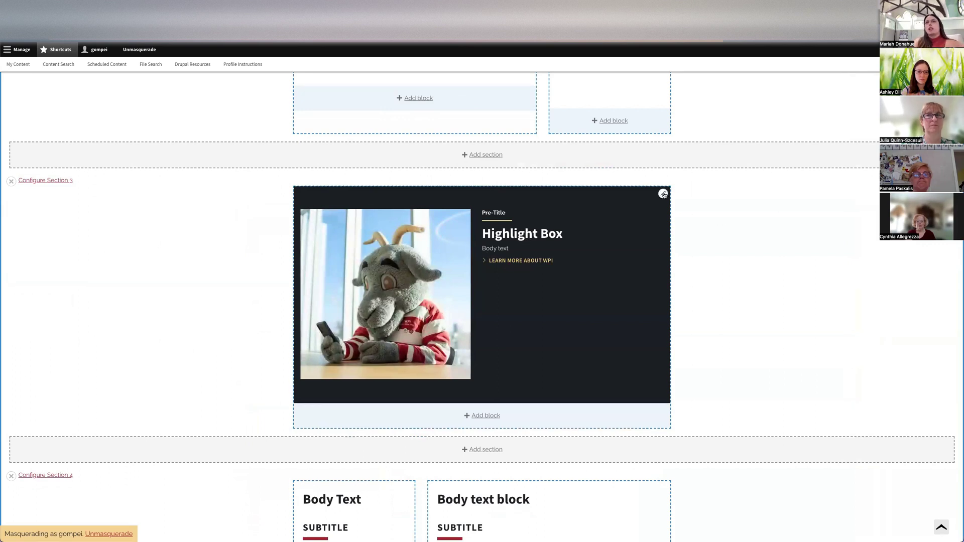
# - Set the Highlight Box block's media location to Right and update the block
pyautogui.click(663, 195)
pyautogui.click(645, 206)
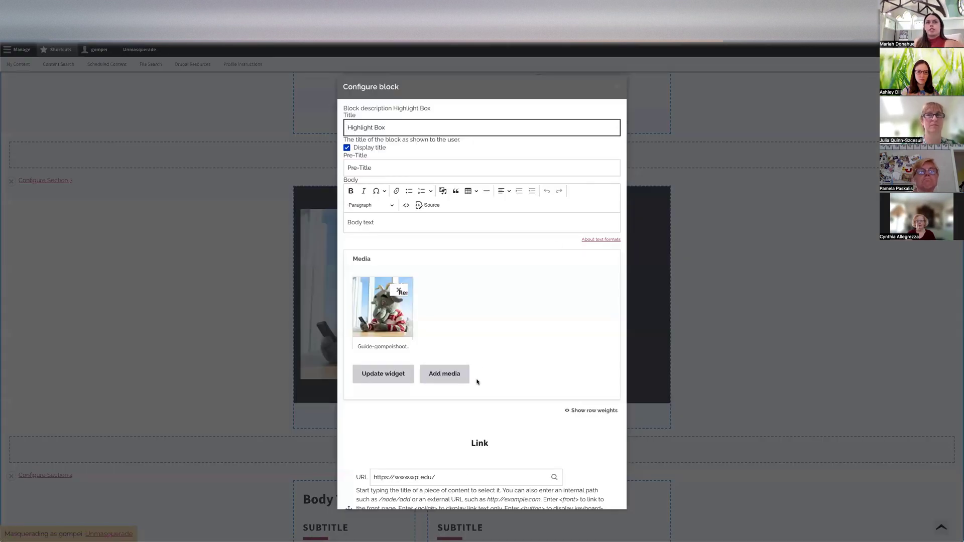
pyautogui.scroll(-5, 477, 380)
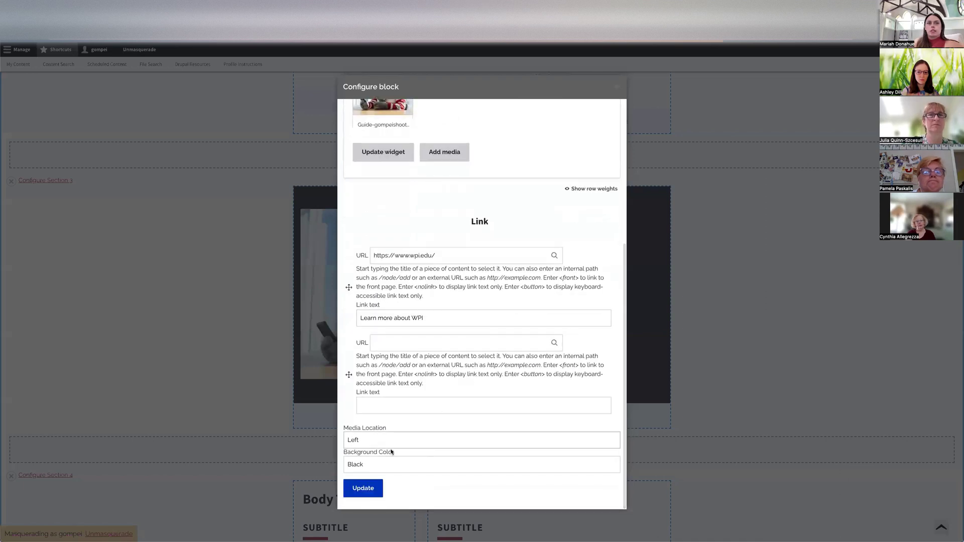
pyautogui.click(372, 430)
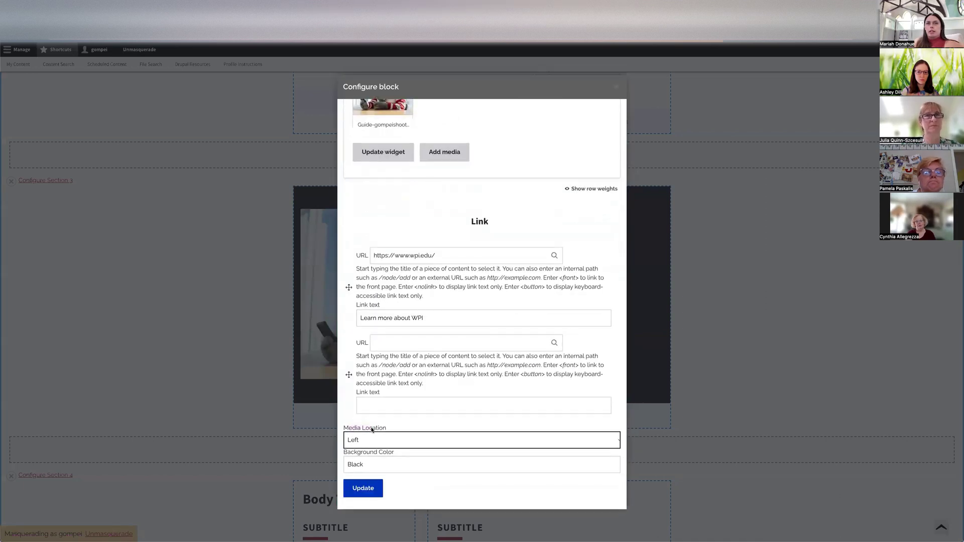
pyautogui.click(361, 440)
pyautogui.click(359, 451)
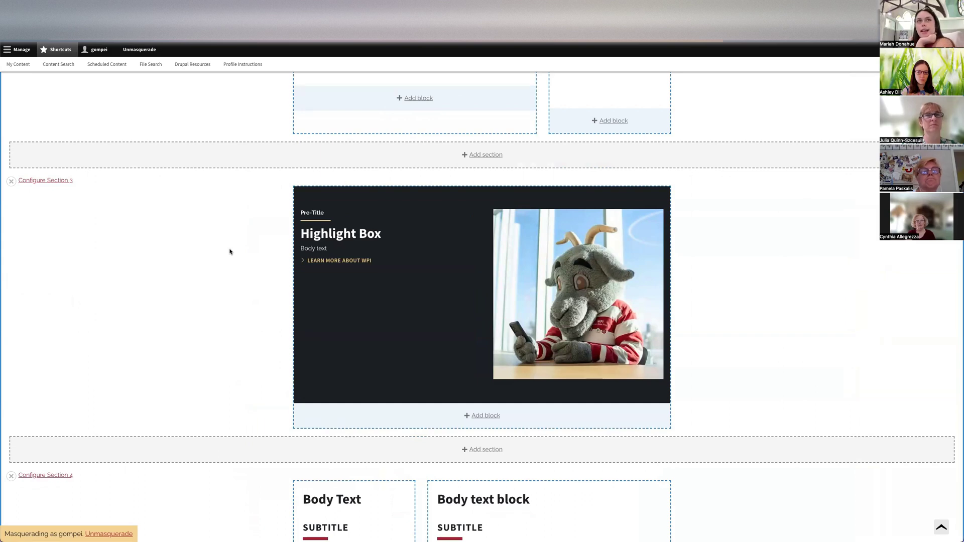
pyautogui.scroll(1, 229, 252)
pyautogui.scroll(1, 230, 252)
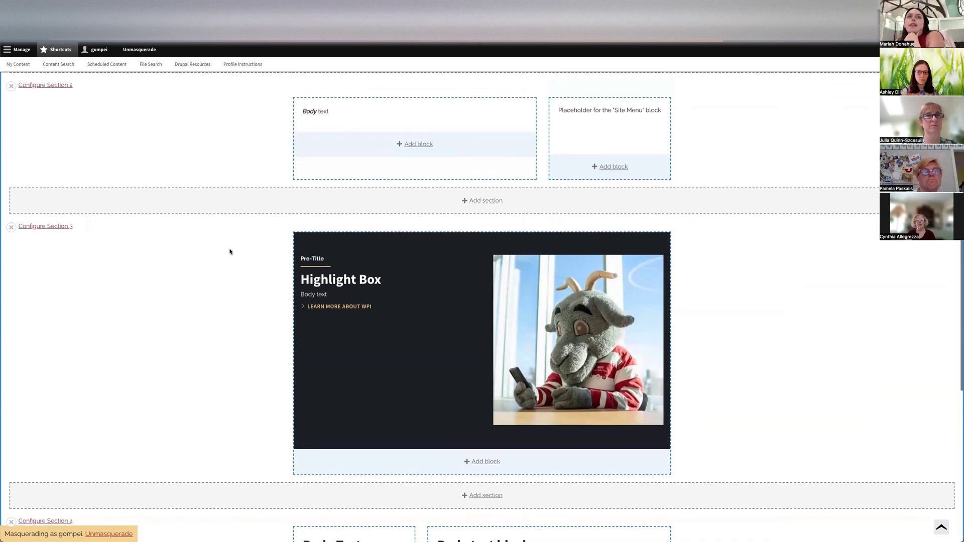
# - Save the page's layout and review the Highlight Box and the blocks below it on the page
pyautogui.scroll(10, 231, 337)
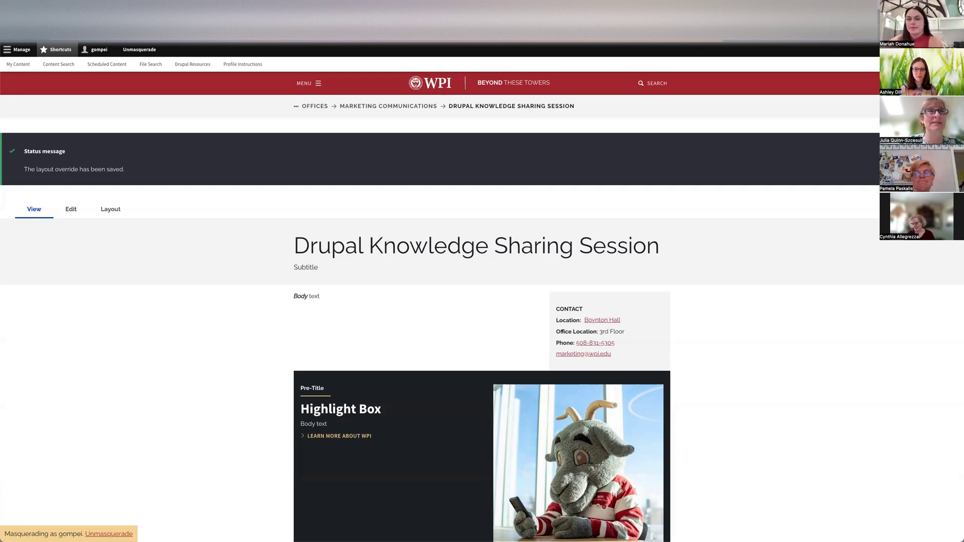
pyautogui.scroll(-3, 506, 374)
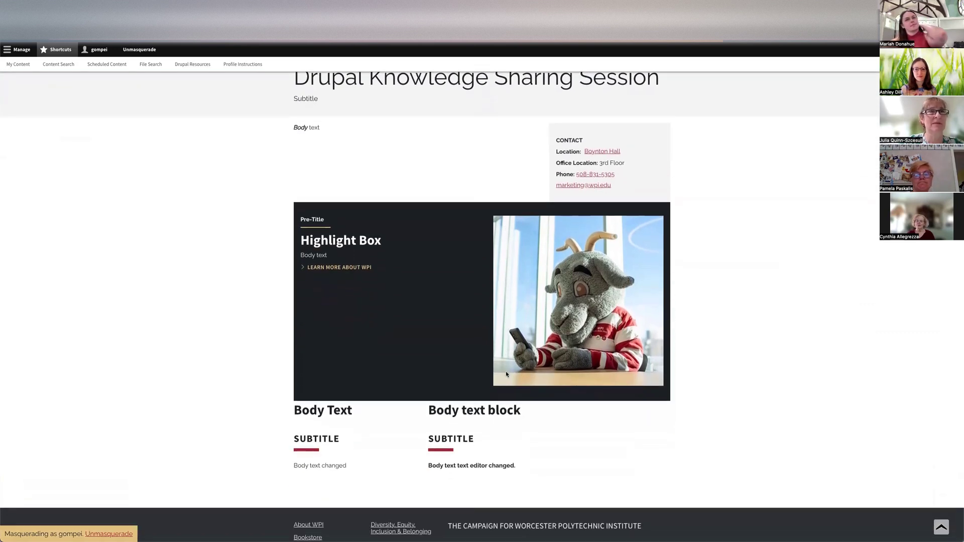
pyautogui.scroll(-1, 506, 374)
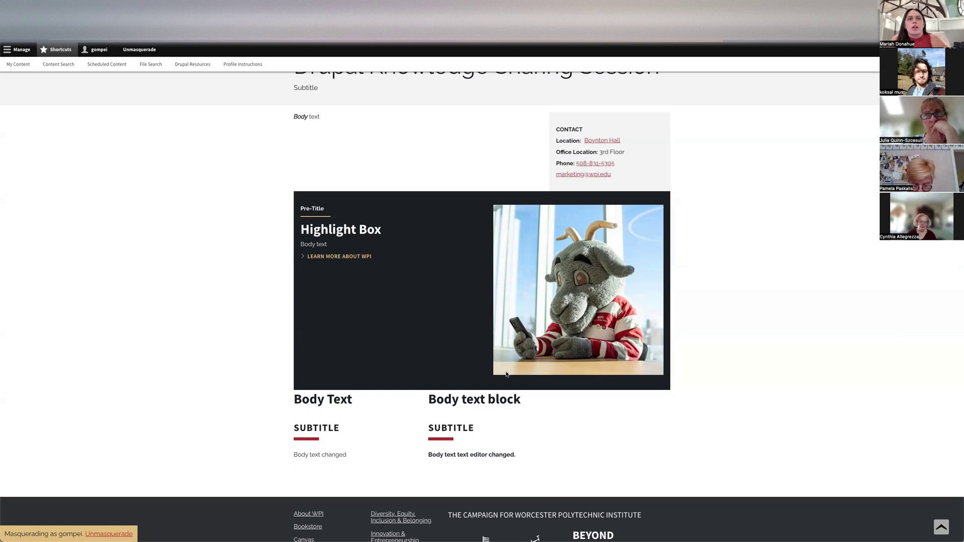
pyautogui.scroll(3, 248, 198)
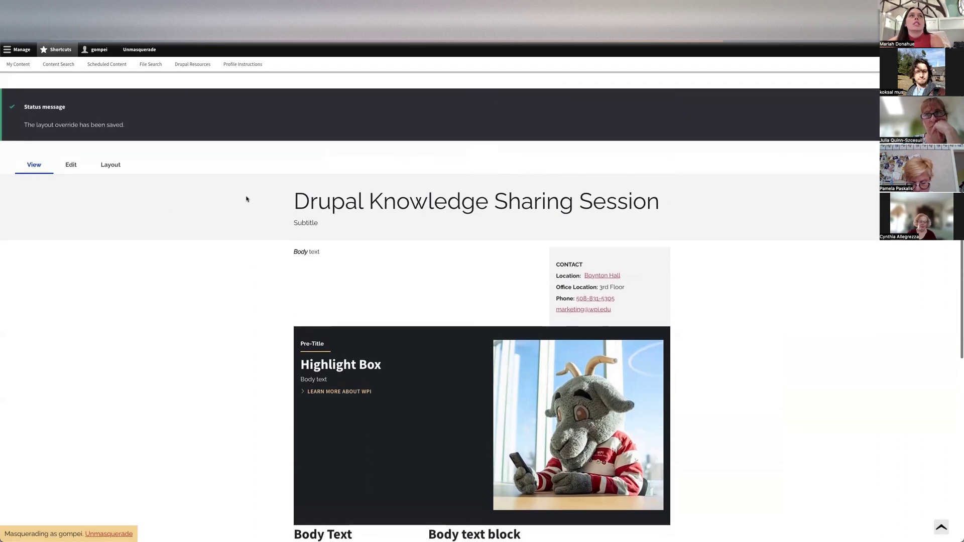
# - Reopen the page's layout, change the Highlight Box block's body to "Body text changed" and update the block
pyautogui.click(111, 165)
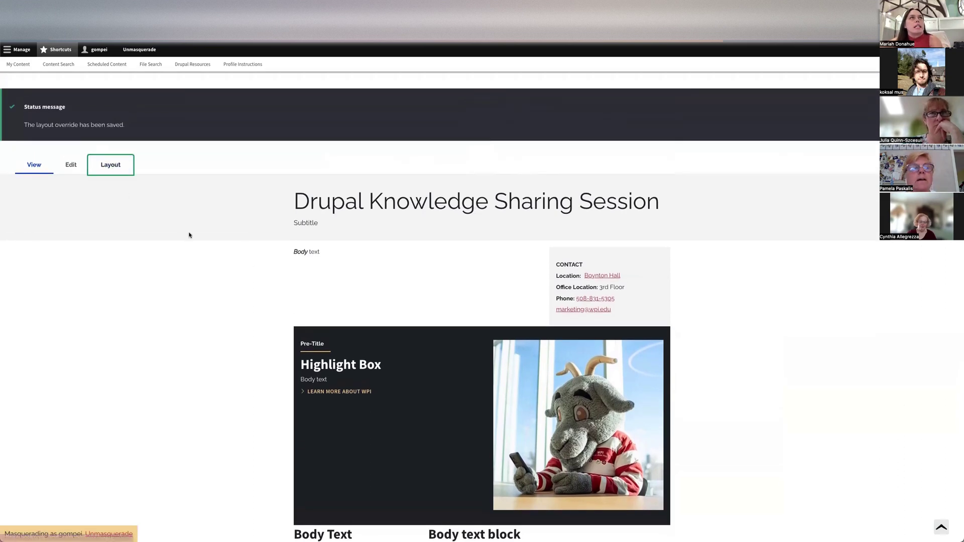
pyautogui.scroll(-8, 219, 334)
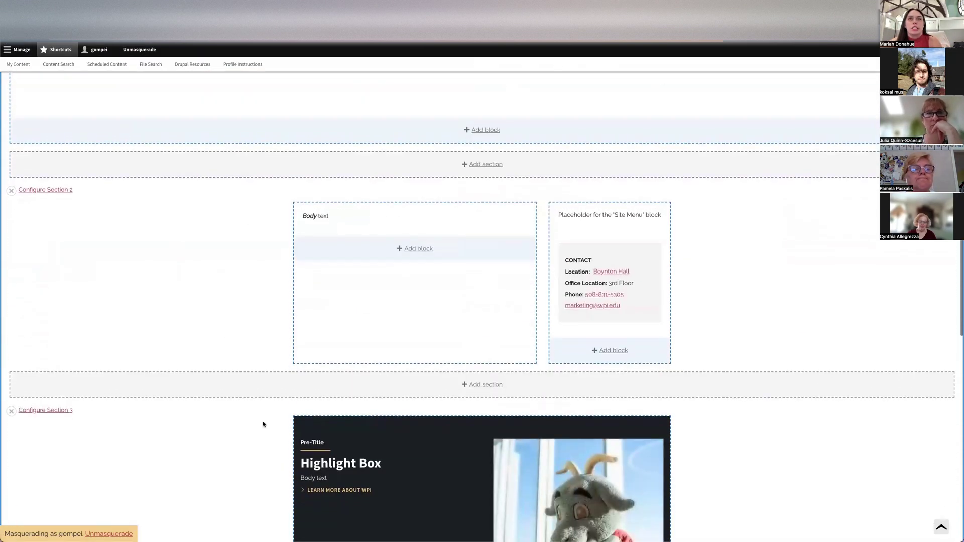
pyautogui.scroll(-3, 374, 410)
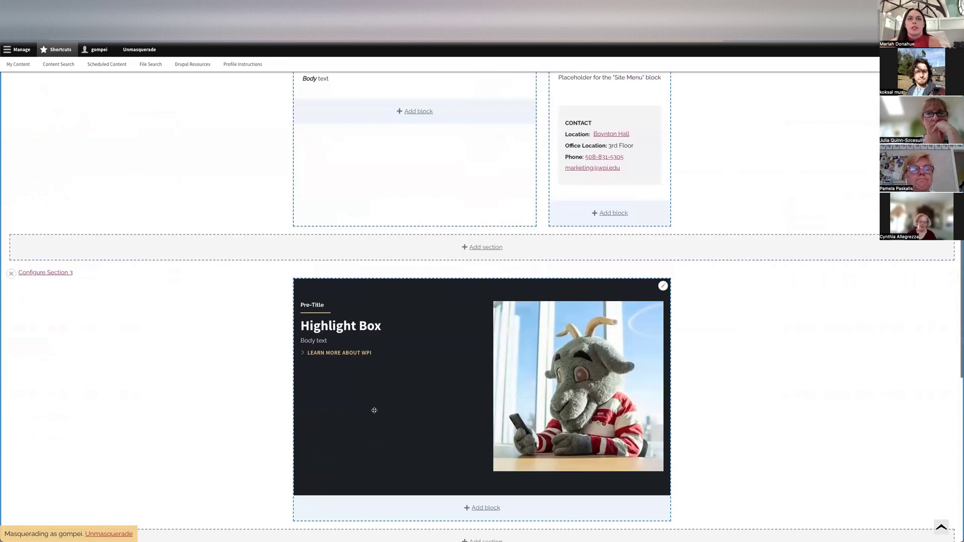
pyautogui.click(663, 287)
pyautogui.click(644, 297)
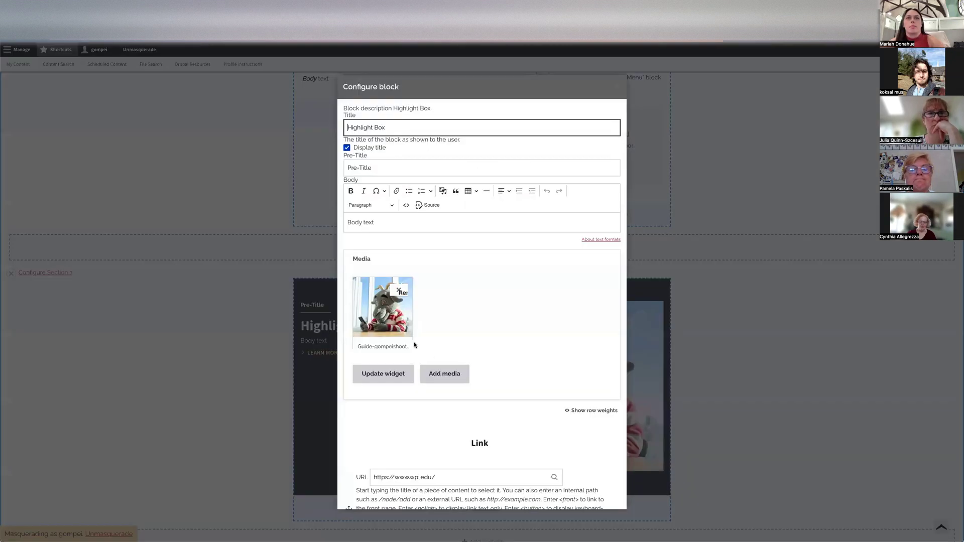
pyautogui.click(407, 226)
pyautogui.write('changed')
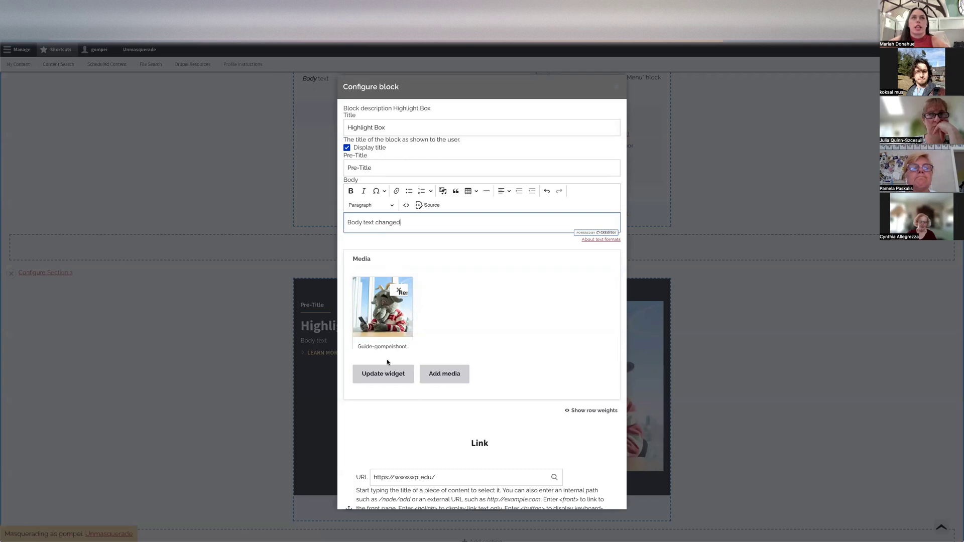
pyautogui.scroll(-5, 387, 362)
pyautogui.click(370, 491)
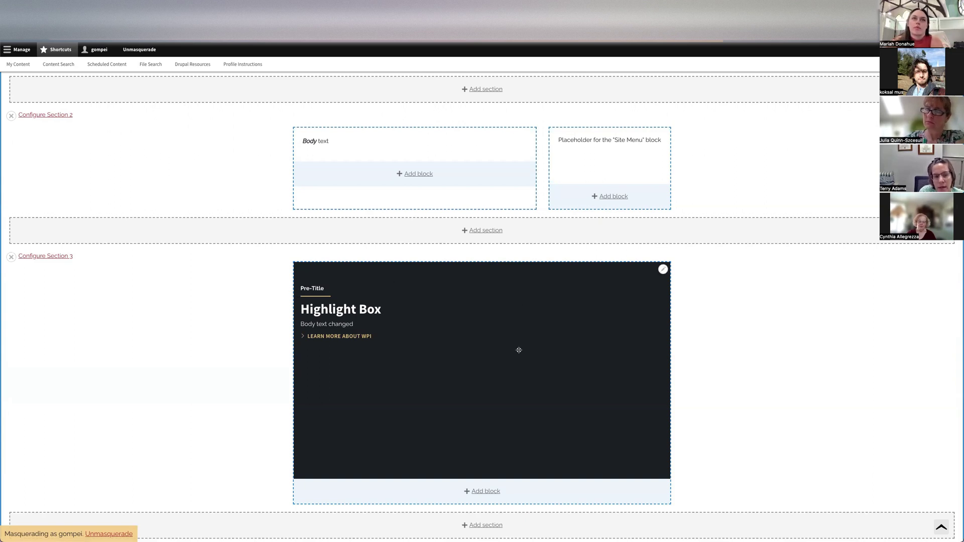
# - Move the Body Text block and the Body text block from Section 4 into Section 3, stacked below the Highlight Box
pyautogui.scroll(-2, 517, 366)
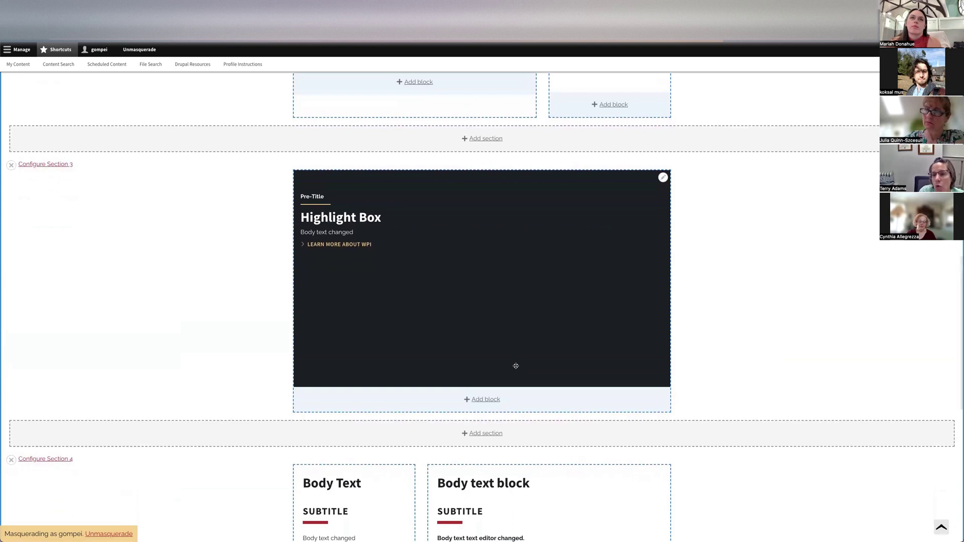
pyautogui.scroll(-1, 515, 366)
pyautogui.moveTo(493, 468); pyautogui.dragTo(460, 362)
pyautogui.scroll(-2, 461, 362)
pyautogui.moveTo(368, 484); pyautogui.dragTo(415, 349)
pyautogui.scroll(-1, 412, 418)
pyautogui.scroll(2, 413, 418)
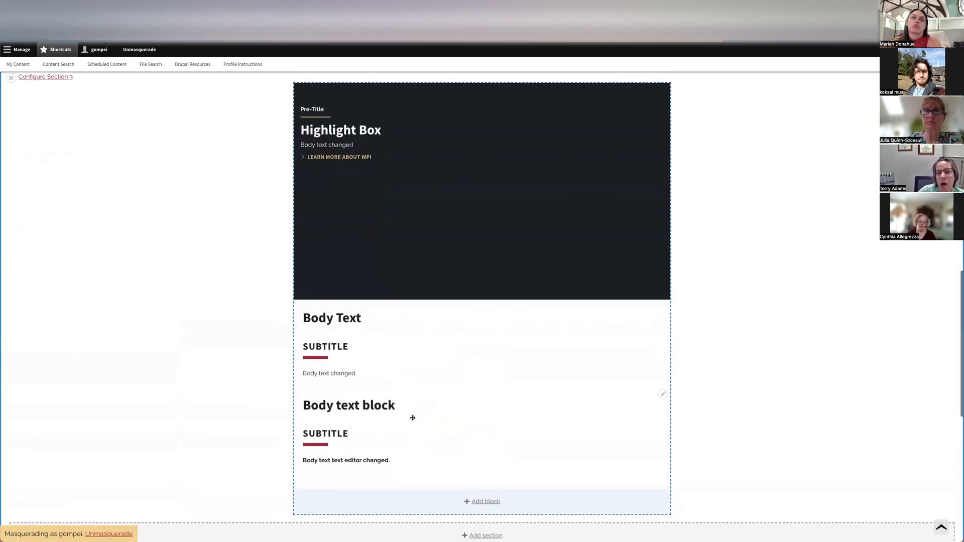
pyautogui.scroll(-1, 413, 418)
pyautogui.scroll(1, 413, 418)
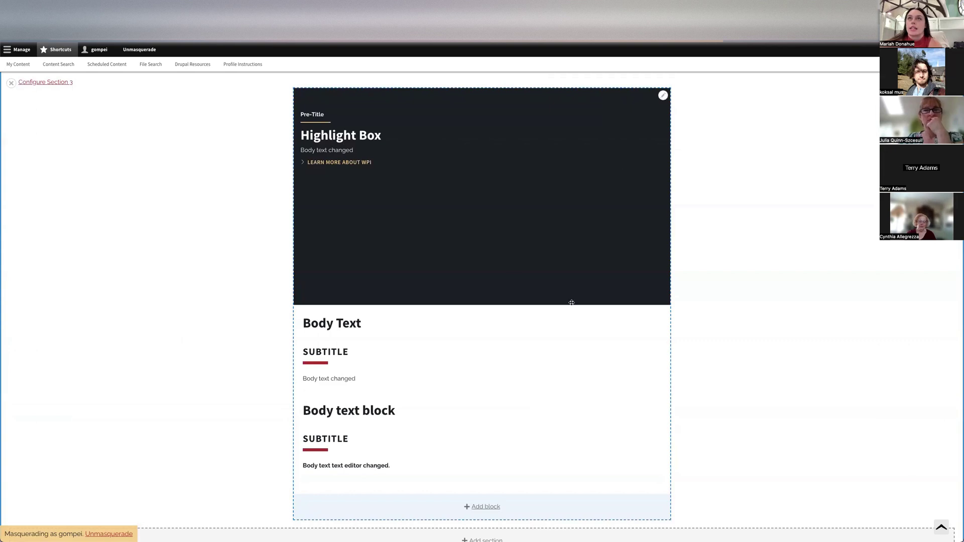
# - Open the Highlight Box block's configuration, check its media, link, media location and background color settings, and update the block with its existing settings
pyautogui.scroll(3, 504, 157)
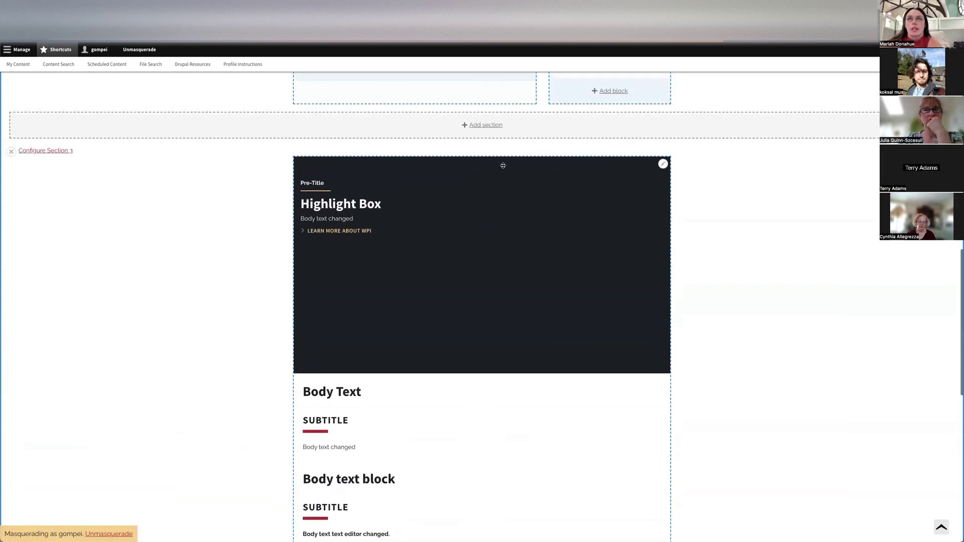
pyautogui.scroll(3, 486, 258)
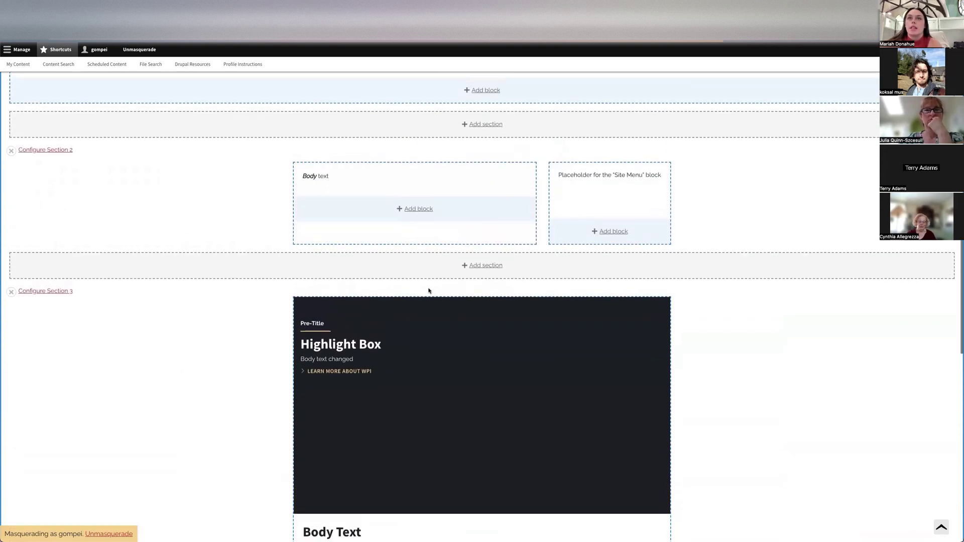
pyautogui.scroll(-2, 429, 289)
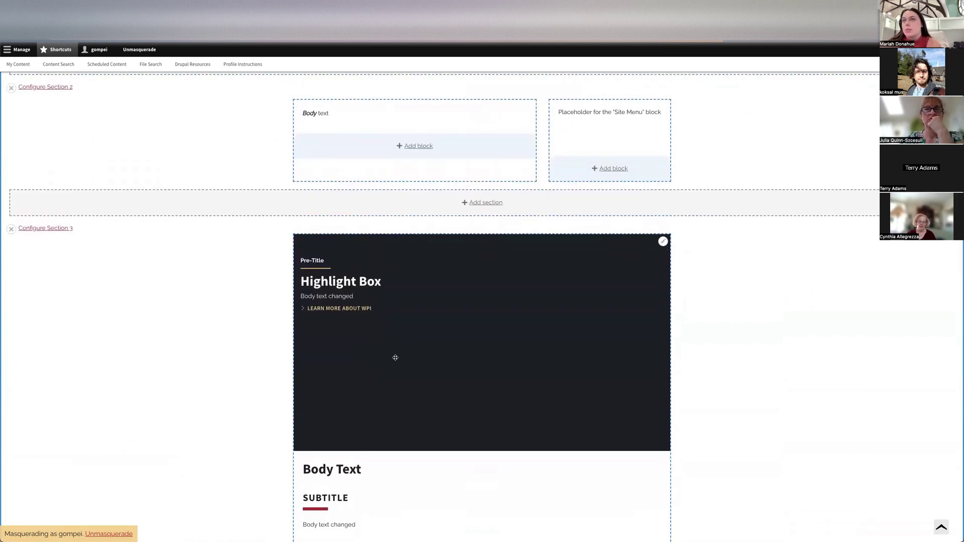
pyautogui.click(662, 243)
pyautogui.scroll(-2, 578, 301)
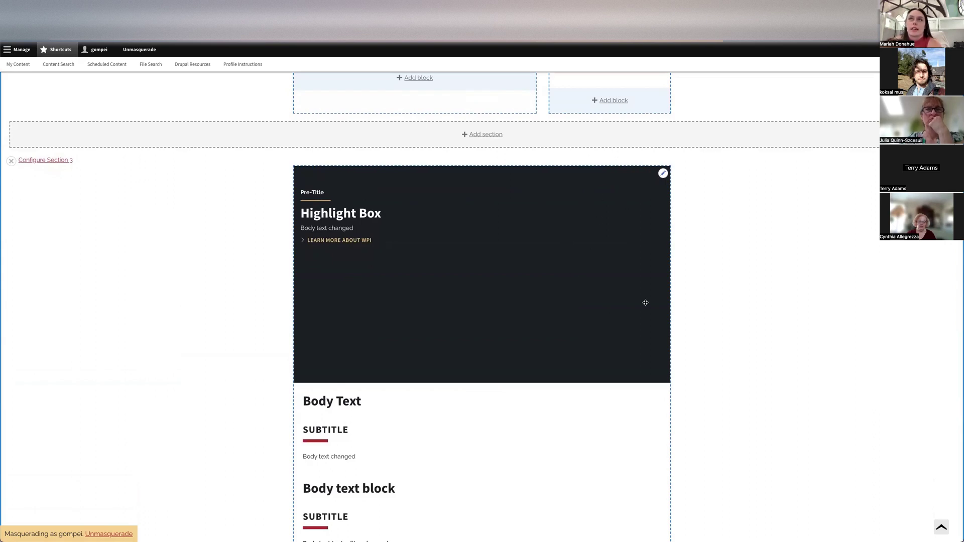
pyautogui.click(663, 173)
pyautogui.click(639, 193)
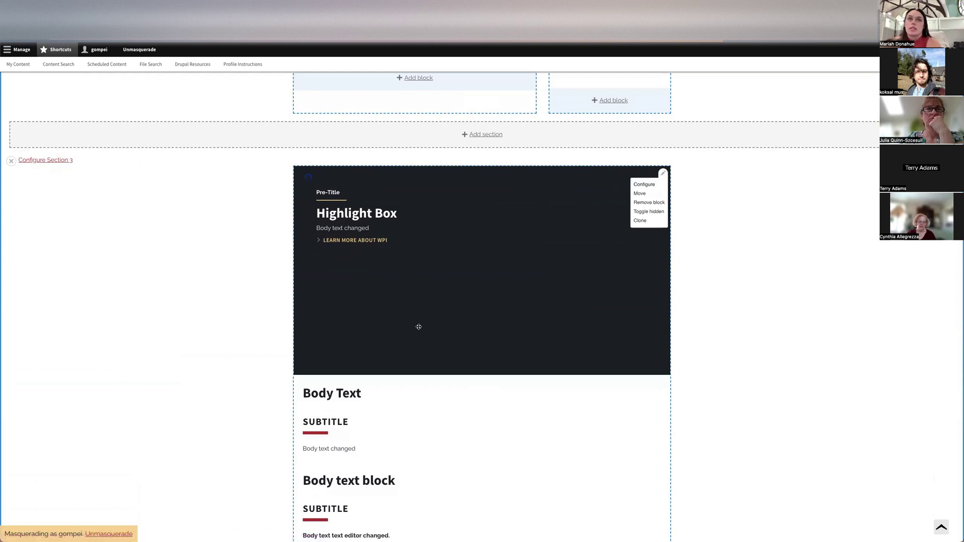
pyautogui.scroll(-3, 420, 324)
pyautogui.scroll(-2, 420, 331)
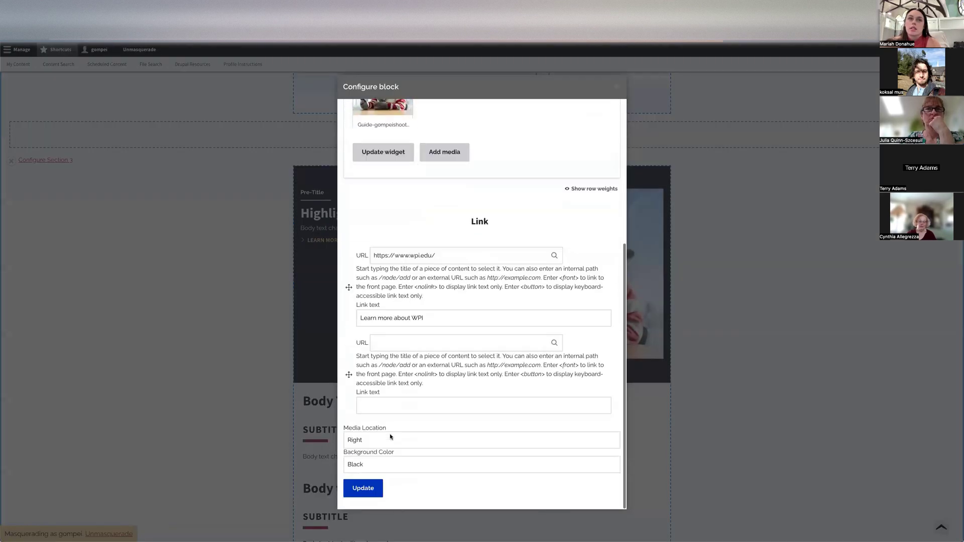
pyautogui.click(365, 486)
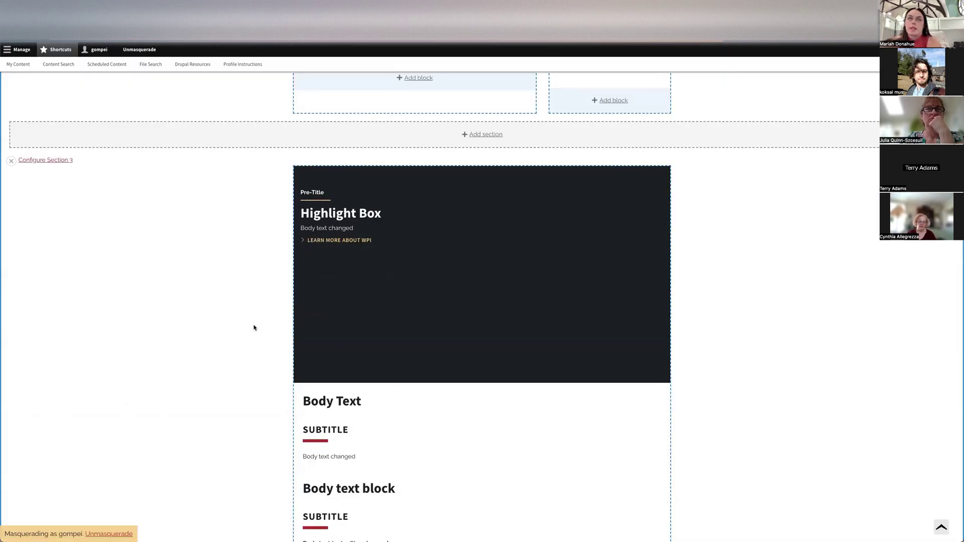
# - Save the layout and check the two text blocks below the Highlight Box on the page
pyautogui.scroll(-3, 252, 327)
pyautogui.scroll(-1, 253, 326)
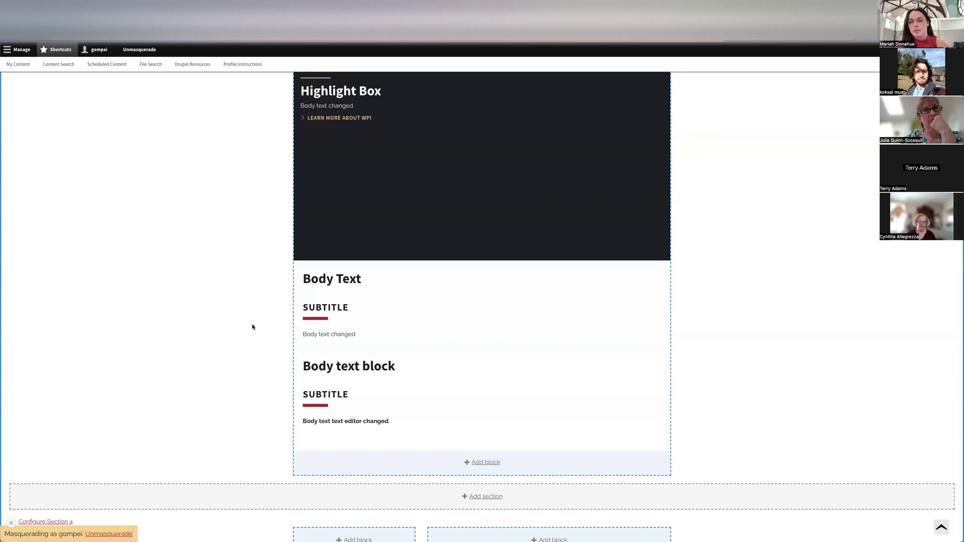
pyautogui.scroll(20, 161, 273)
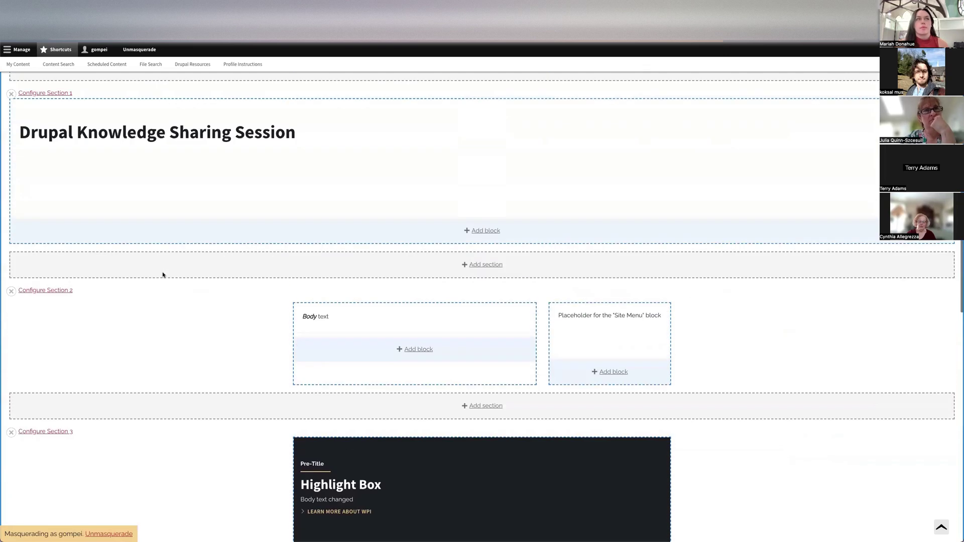
pyautogui.click(28, 261)
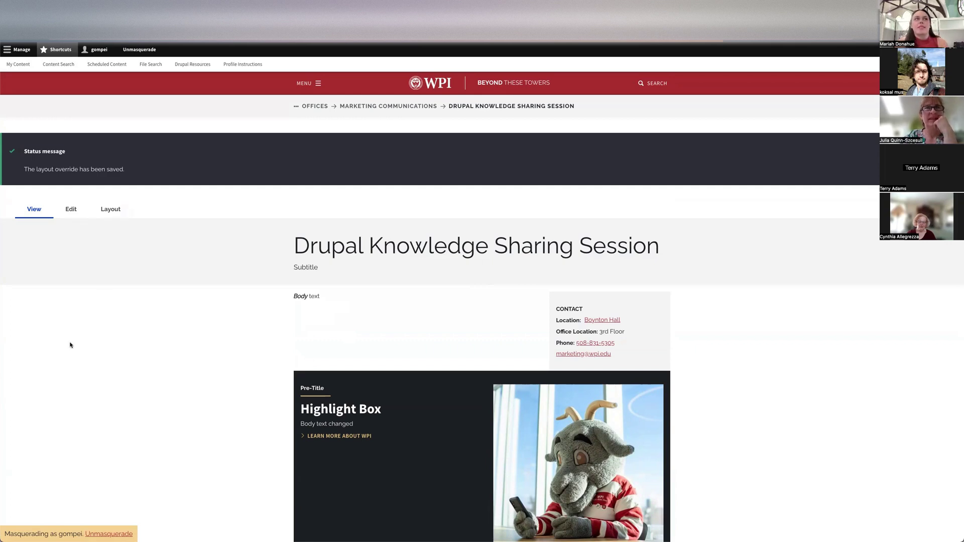
pyautogui.scroll(-2, 137, 314)
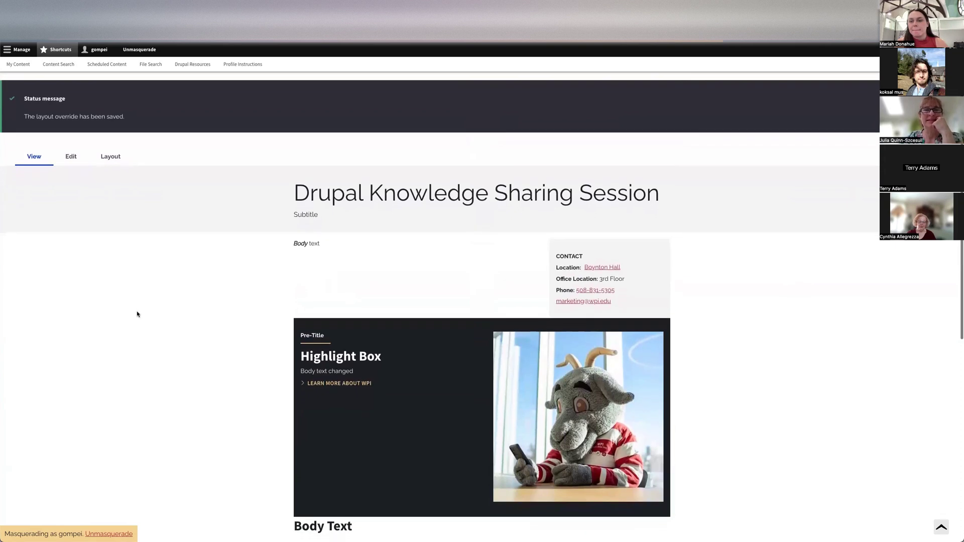
pyautogui.scroll(-5, 138, 314)
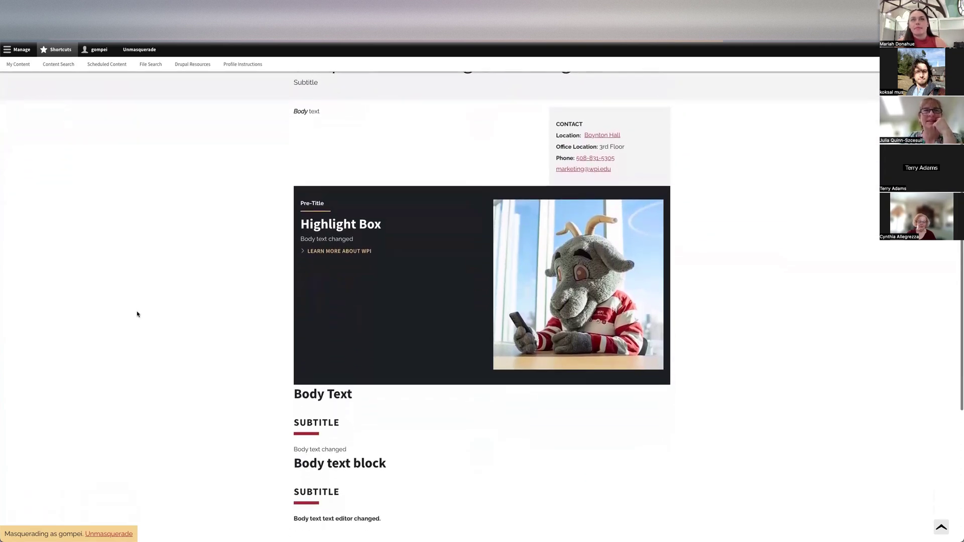
pyautogui.scroll(2, 137, 315)
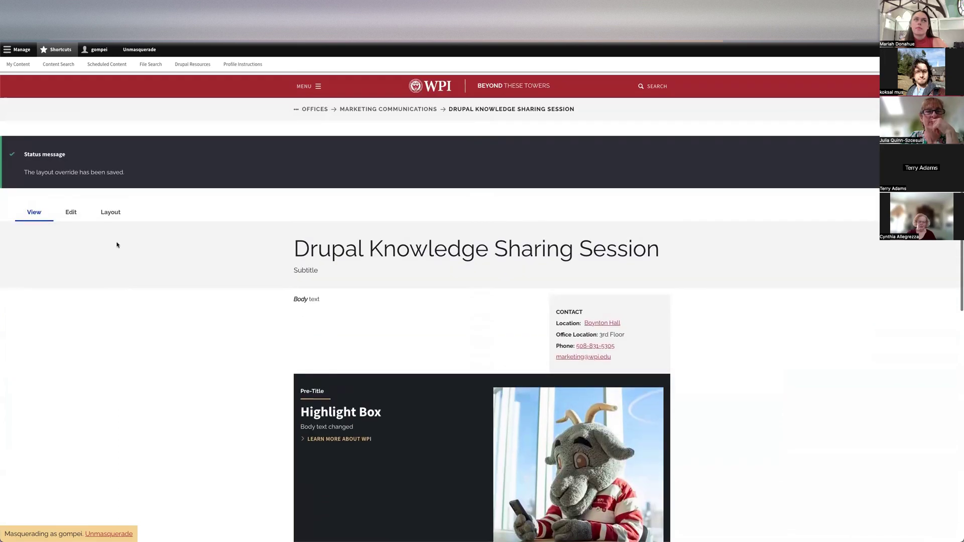
# - Reopen the page's layout and examine the arrangement of its sections and blocks
pyautogui.click(110, 209)
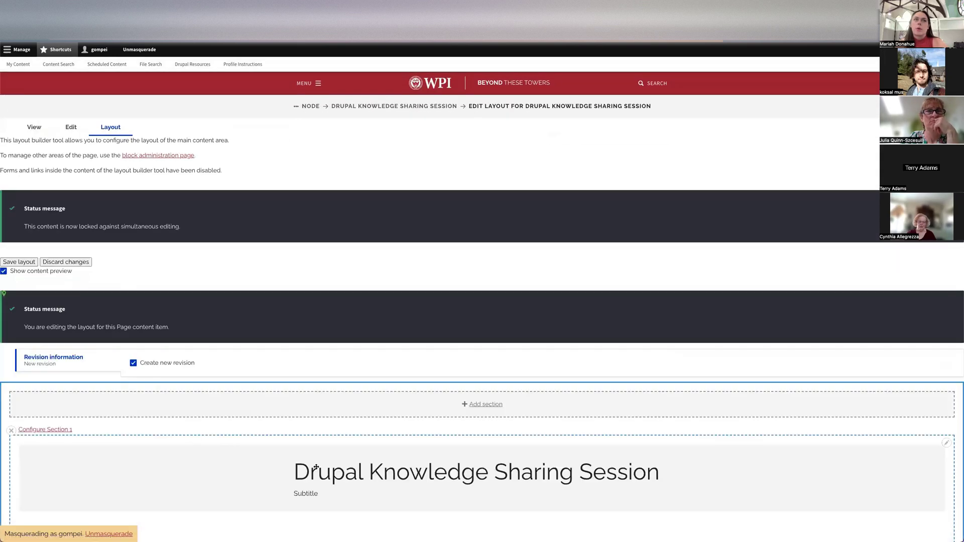
pyautogui.scroll(-5, 314, 387)
pyautogui.scroll(-4, 314, 389)
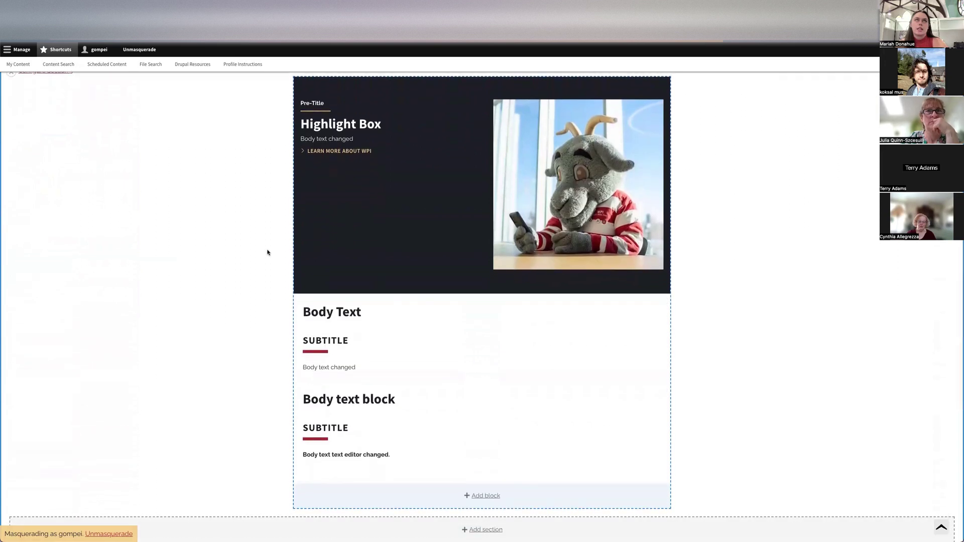
pyautogui.scroll(1, 381, 345)
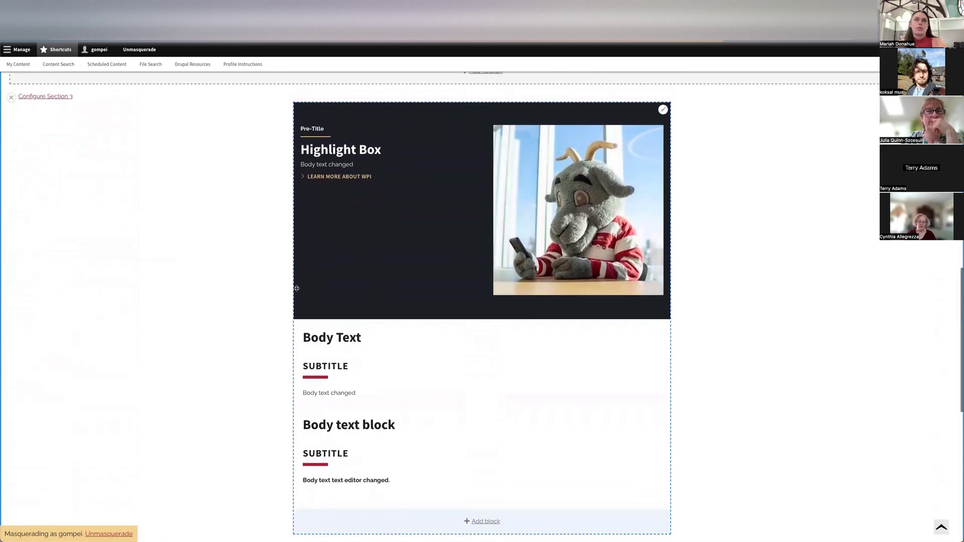
pyautogui.scroll(1, 381, 346)
pyautogui.scroll(2, 199, 255)
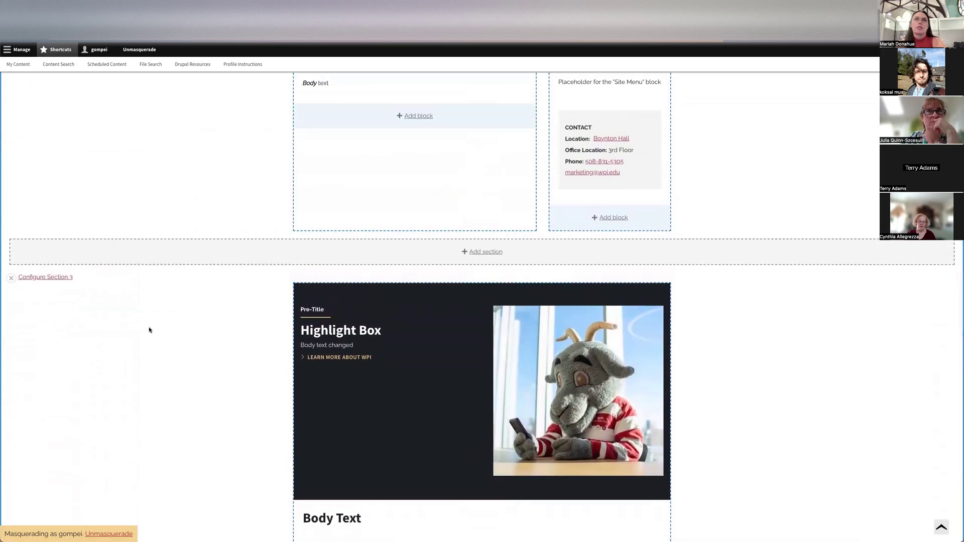
pyautogui.scroll(6, 149, 330)
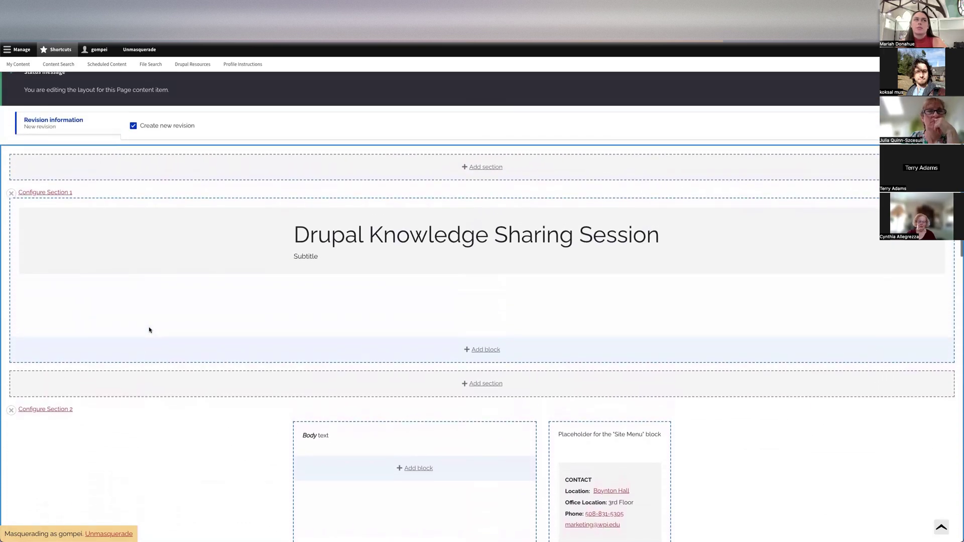
pyautogui.scroll(2, 149, 330)
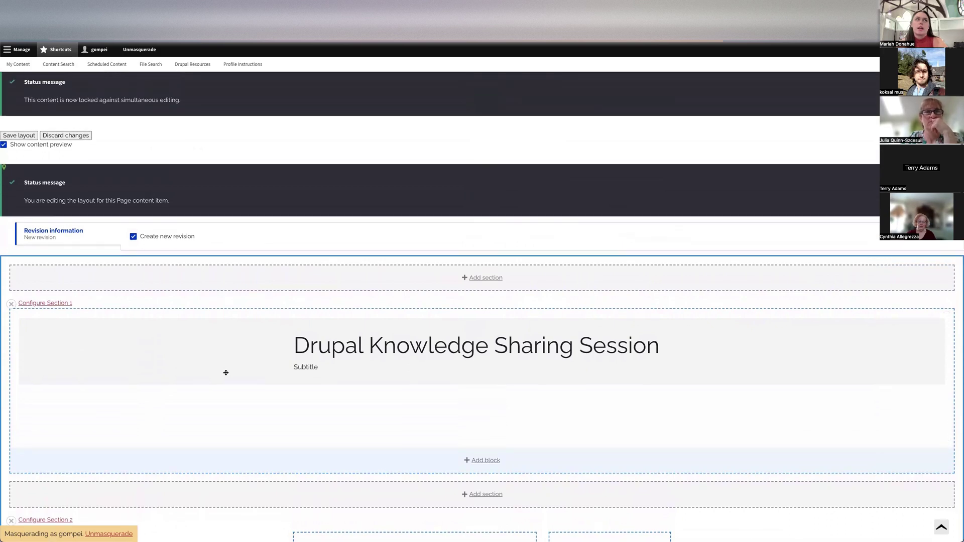
pyautogui.scroll(-8, 226, 372)
pyautogui.scroll(2, 214, 260)
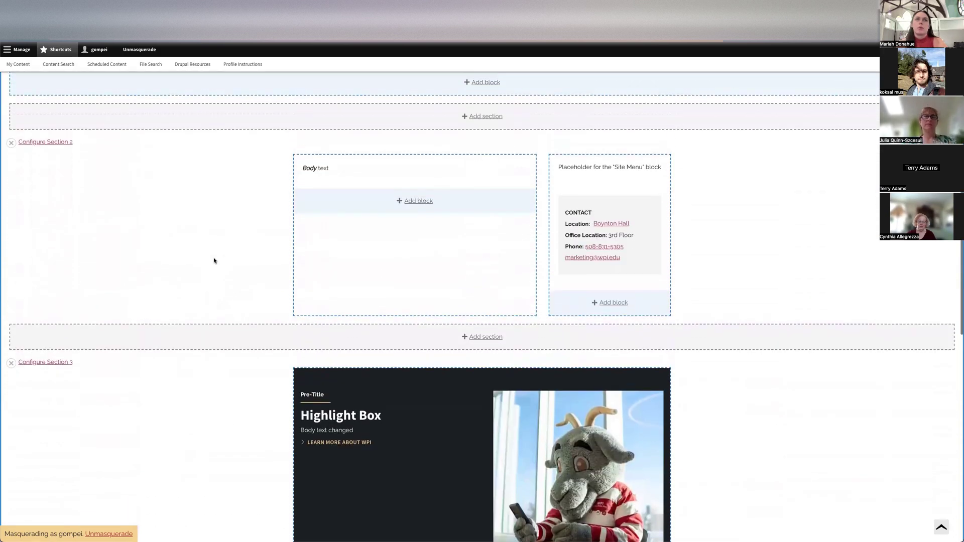
# - Leave the layout for the page view without saving, and return to the layout
pyautogui.scroll(10, 82, 202)
pyautogui.click(34, 100)
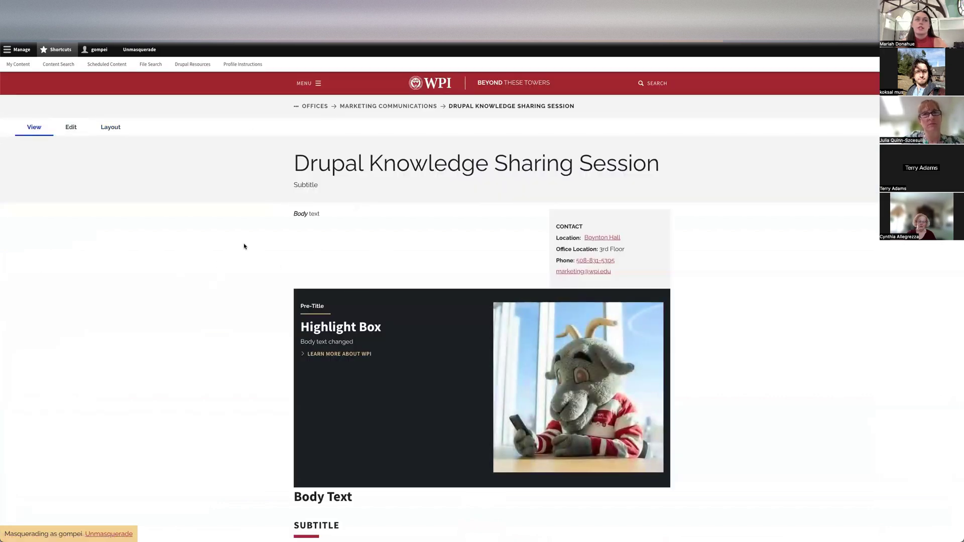
pyautogui.click(110, 129)
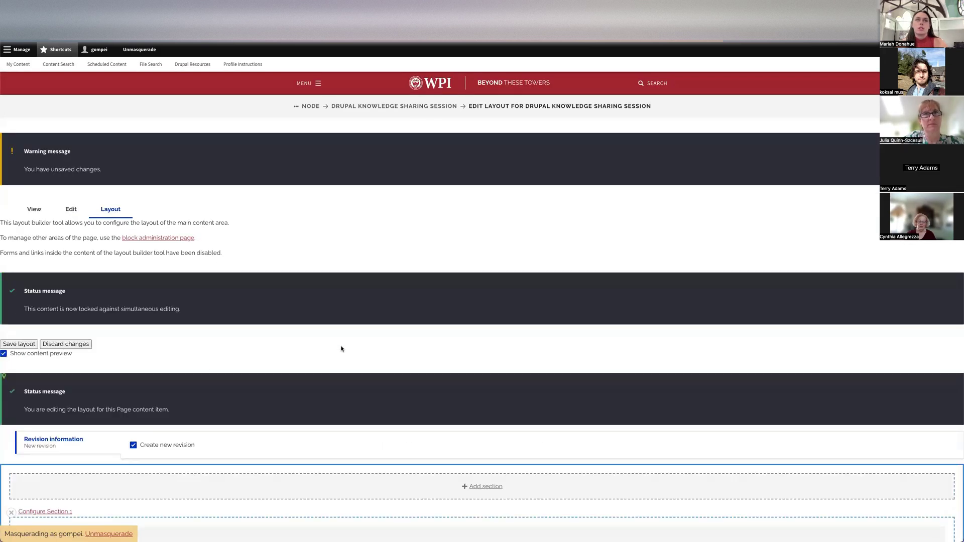
# - Examine the layout's sections and blocks from Section 1 down to Section 5, and switch to the page view
pyautogui.scroll(-3, 279, 384)
pyautogui.scroll(-7, 278, 384)
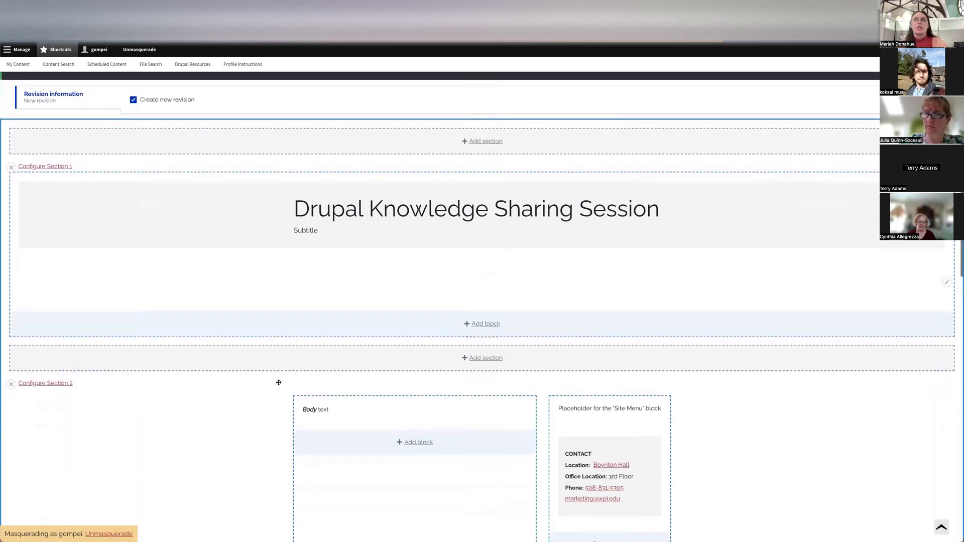
pyautogui.scroll(-4, 279, 384)
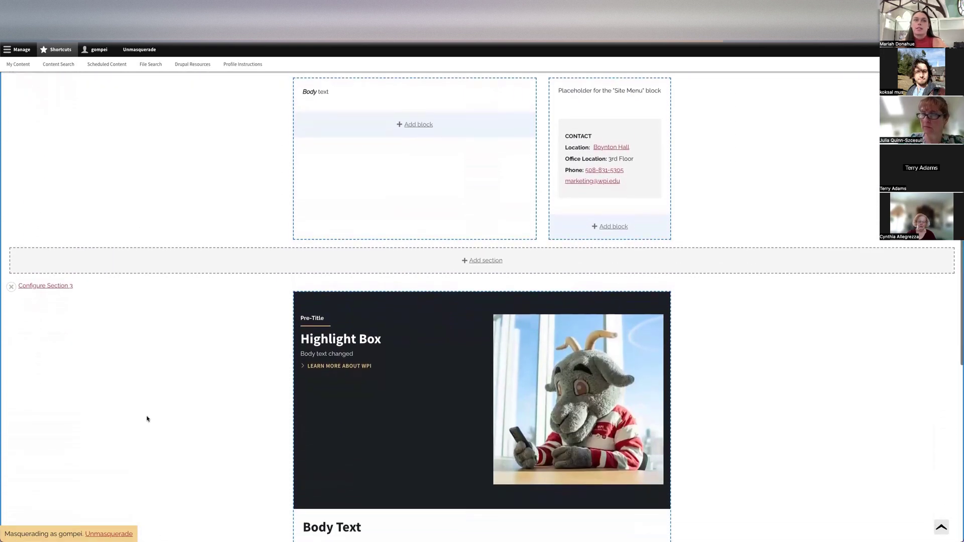
pyautogui.scroll(-4, 148, 420)
pyautogui.scroll(-2, 173, 376)
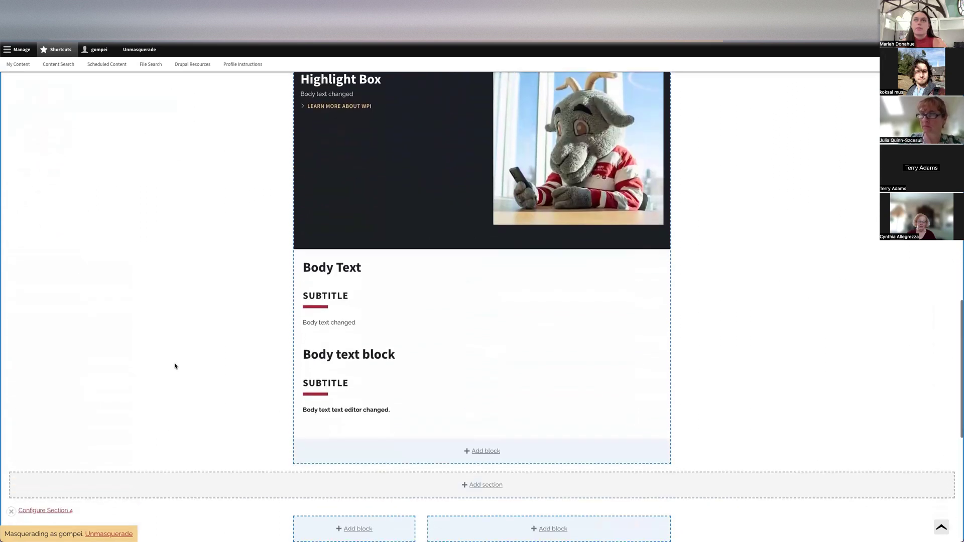
pyautogui.scroll(-2, 175, 366)
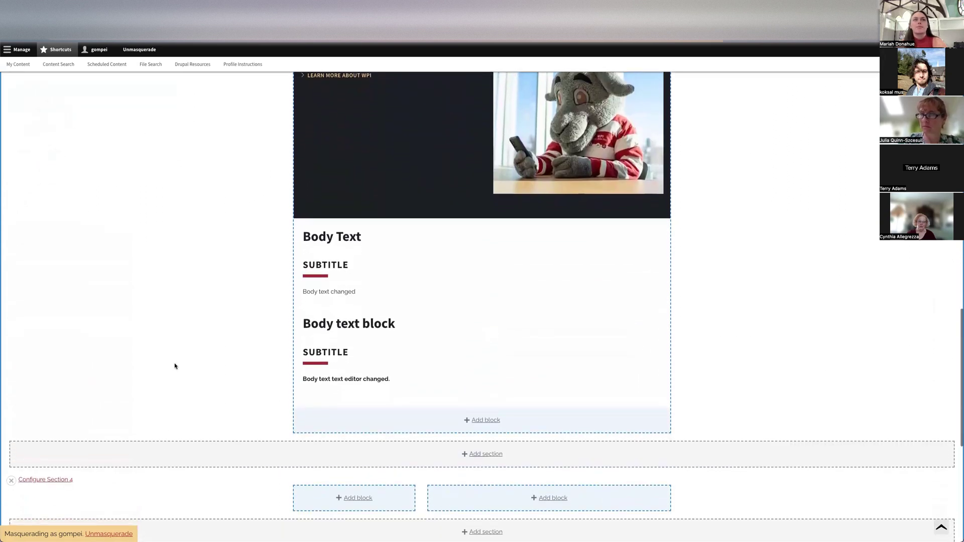
pyautogui.scroll(-4, 175, 366)
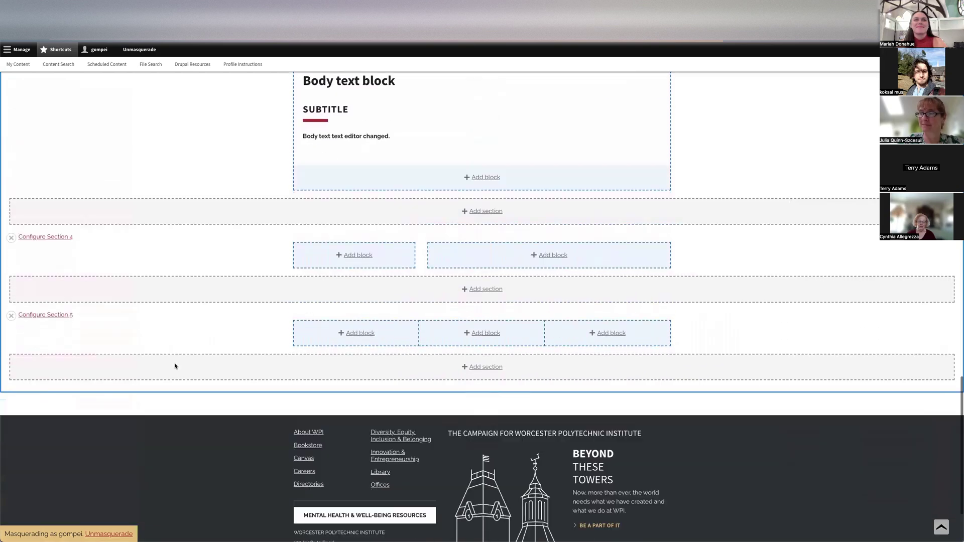
pyautogui.scroll(4, 175, 366)
pyautogui.scroll(-1, 175, 366)
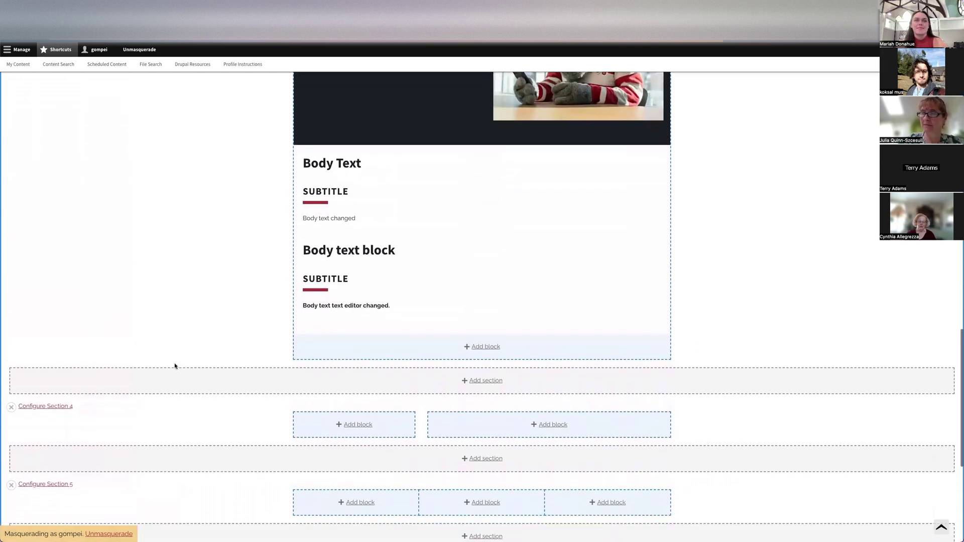
pyautogui.scroll(15, 175, 366)
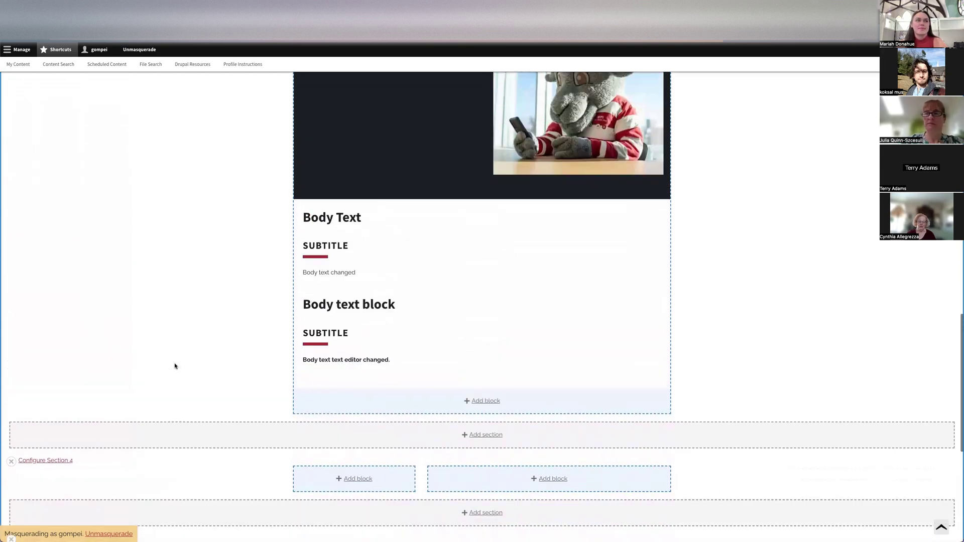
pyautogui.scroll(3, 175, 366)
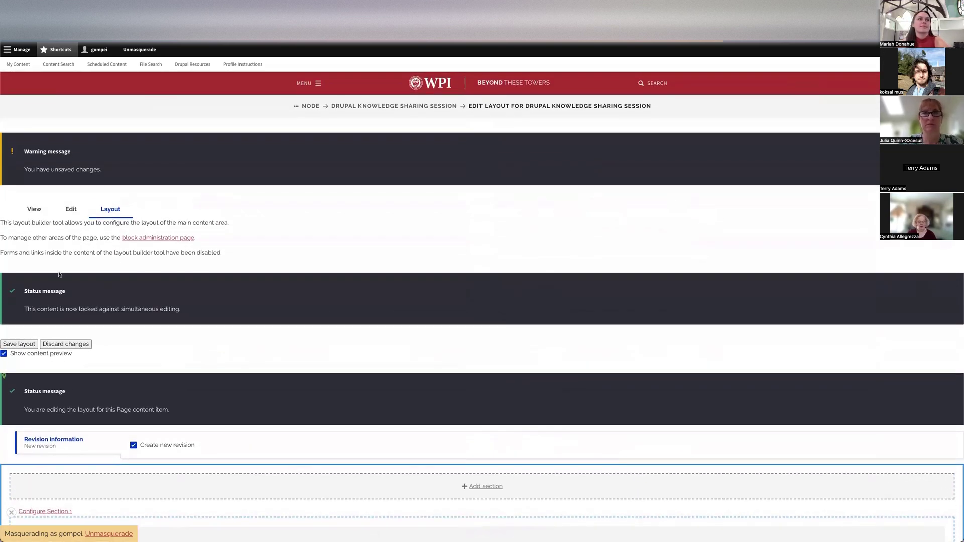
pyautogui.click(33, 209)
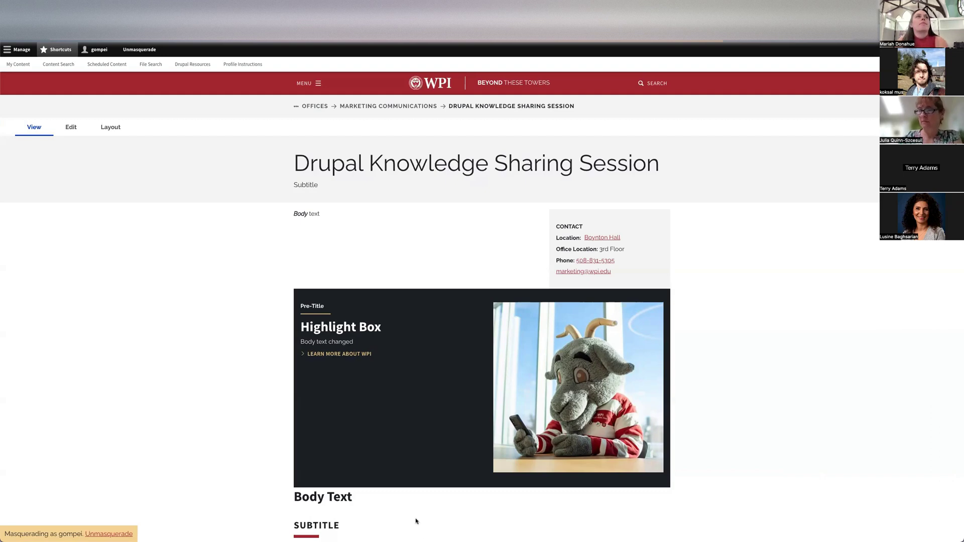
# - Return to the layout and start creating a new Featured Links content block at the end of Section 3
pyautogui.click(112, 128)
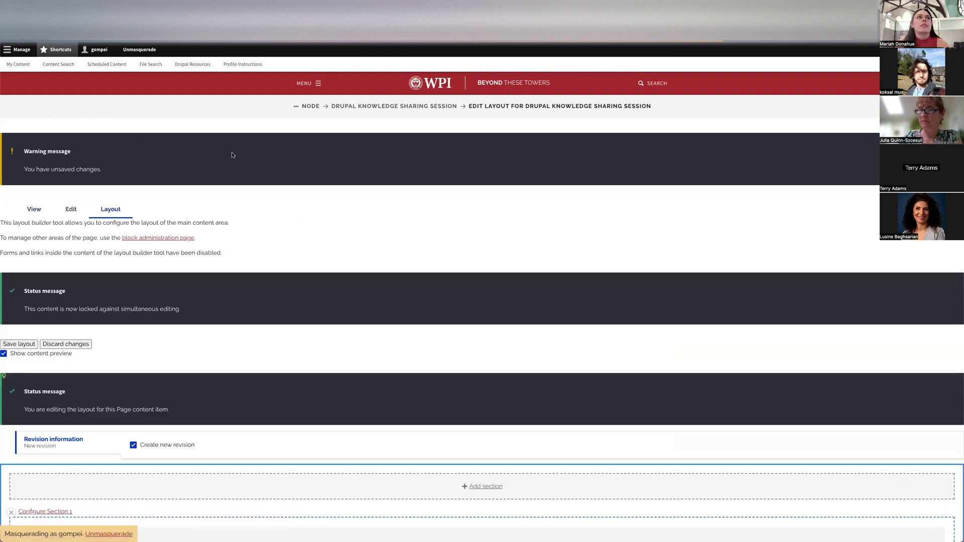
pyautogui.scroll(-8, 351, 439)
pyautogui.scroll(-10, 350, 443)
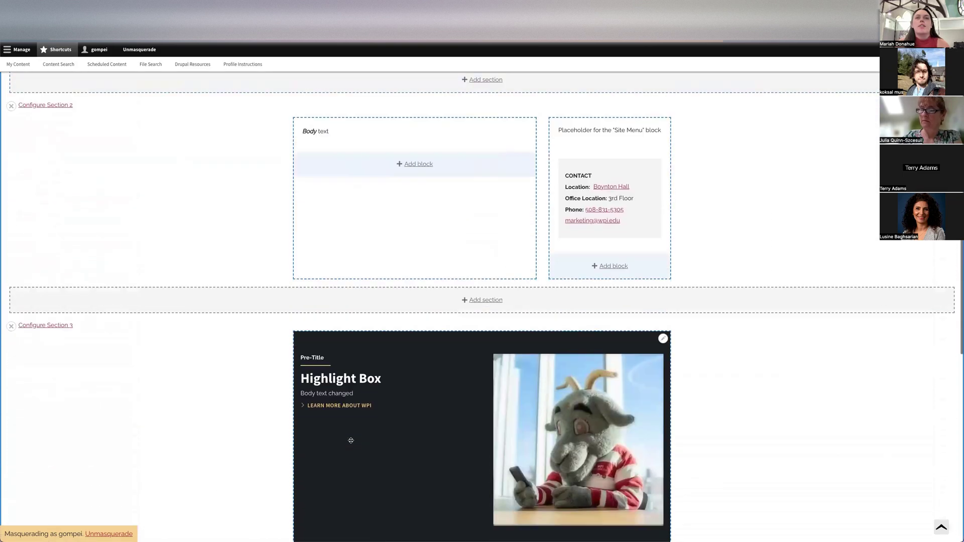
pyautogui.click(484, 399)
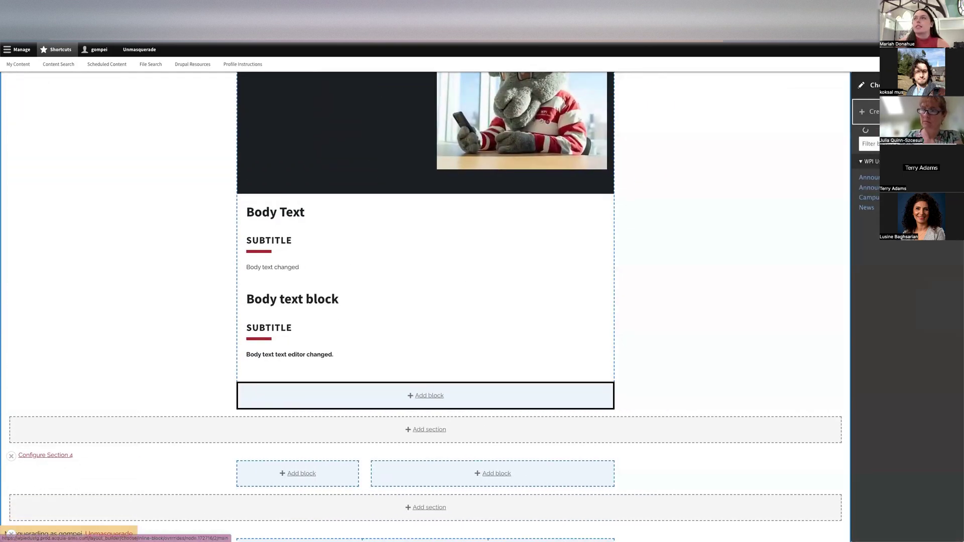
pyautogui.click(866, 111)
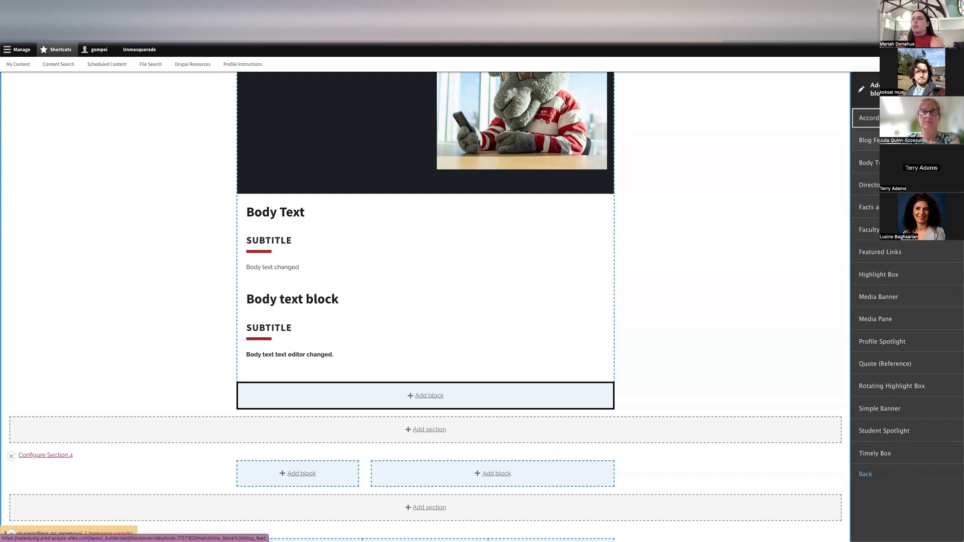
pyautogui.click(884, 256)
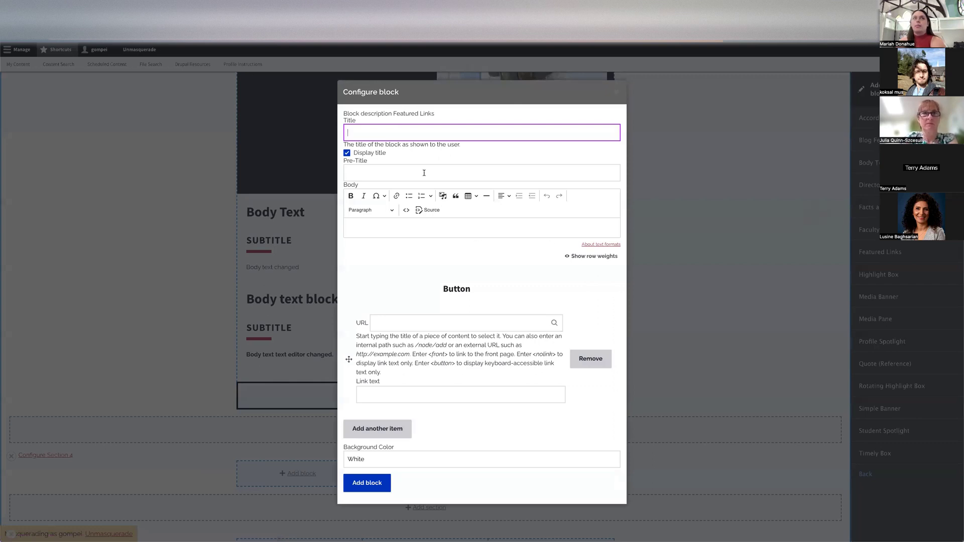
pyautogui.write('Featured Links')
pyautogui.click(358, 172)
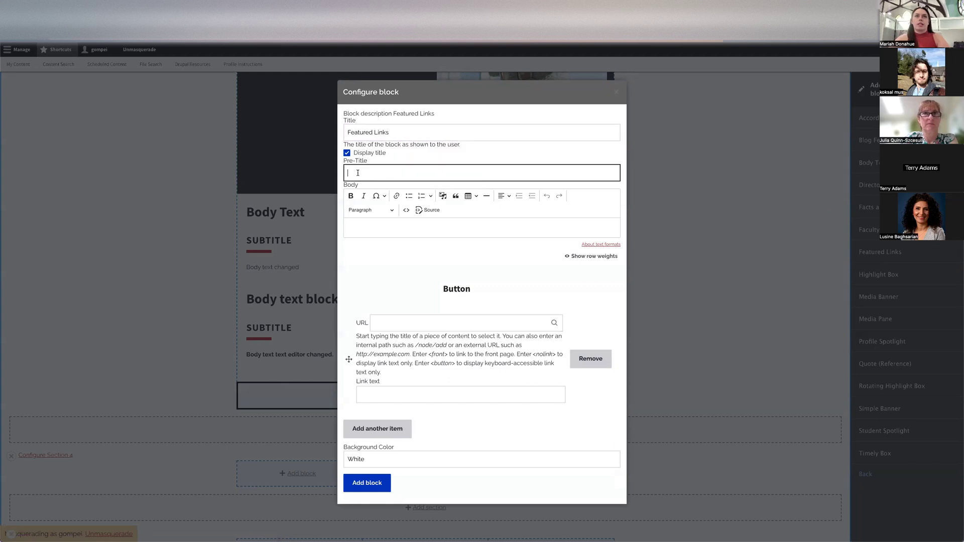
pyautogui.press('Tab')
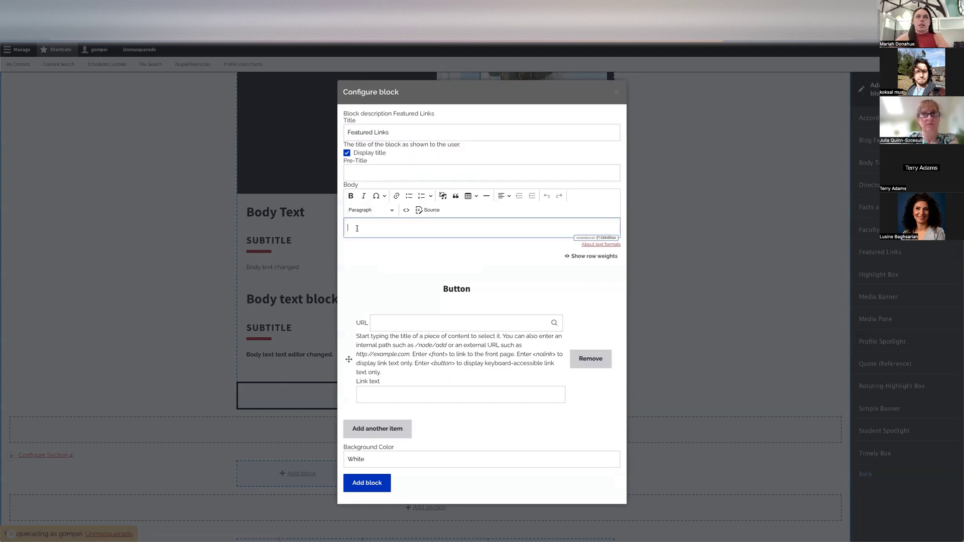
pyautogui.click(397, 319)
pyautogui.write('https://www.wpi.edu/')
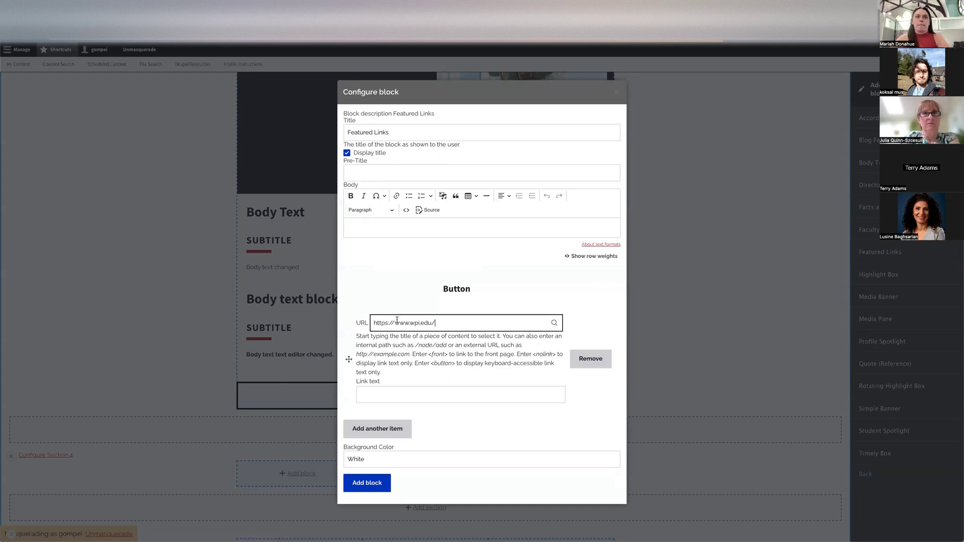
pyautogui.click(377, 394)
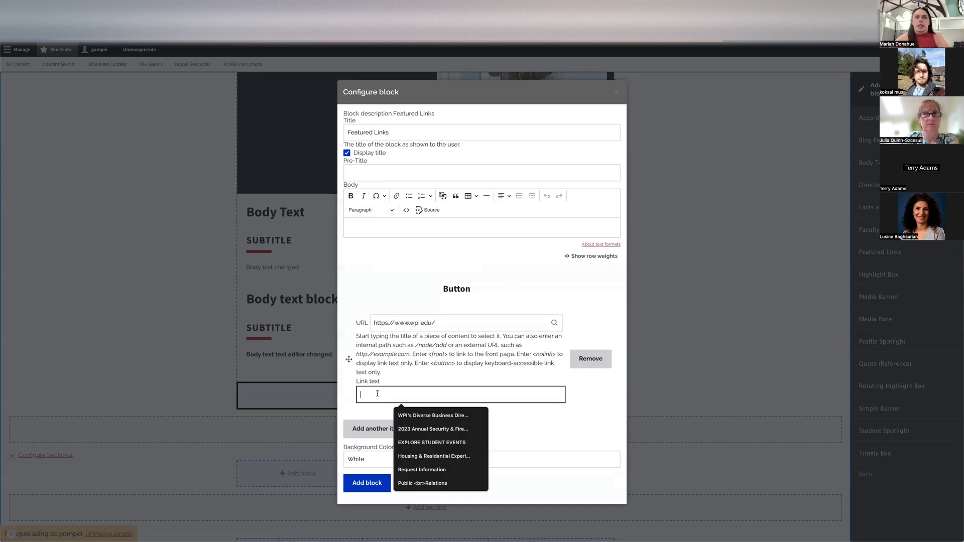
pyautogui.write('WPI Website')
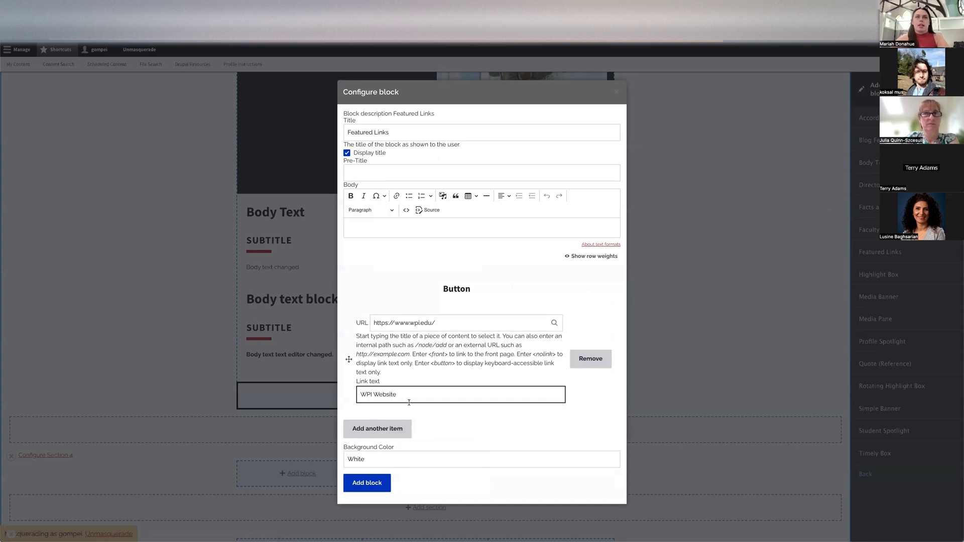
pyautogui.click(372, 484)
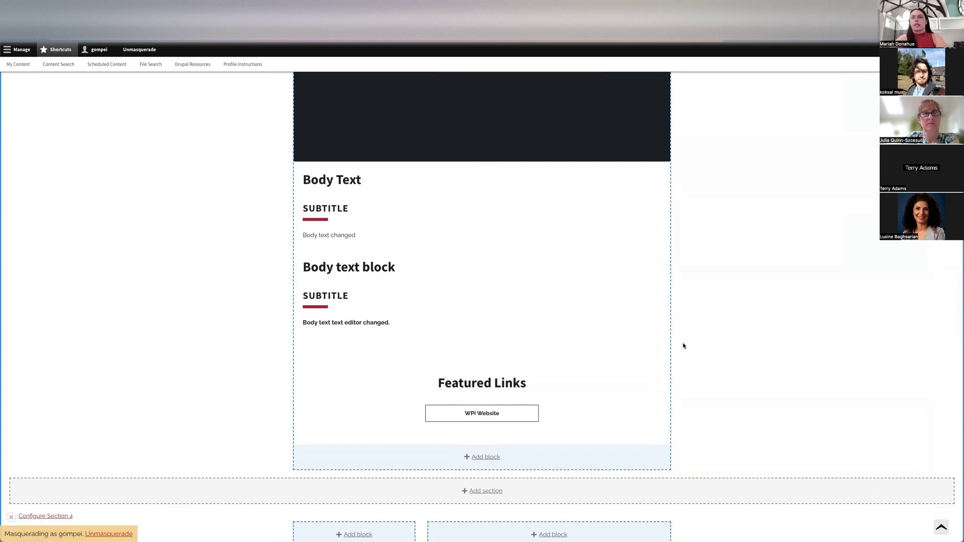
pyautogui.click(663, 358)
pyautogui.click(652, 369)
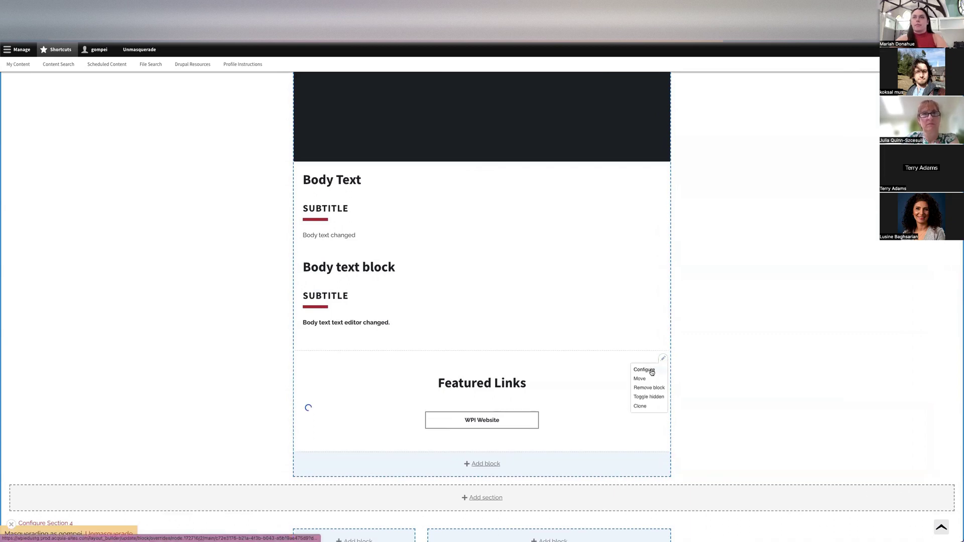
pyautogui.scroll(-3, 446, 367)
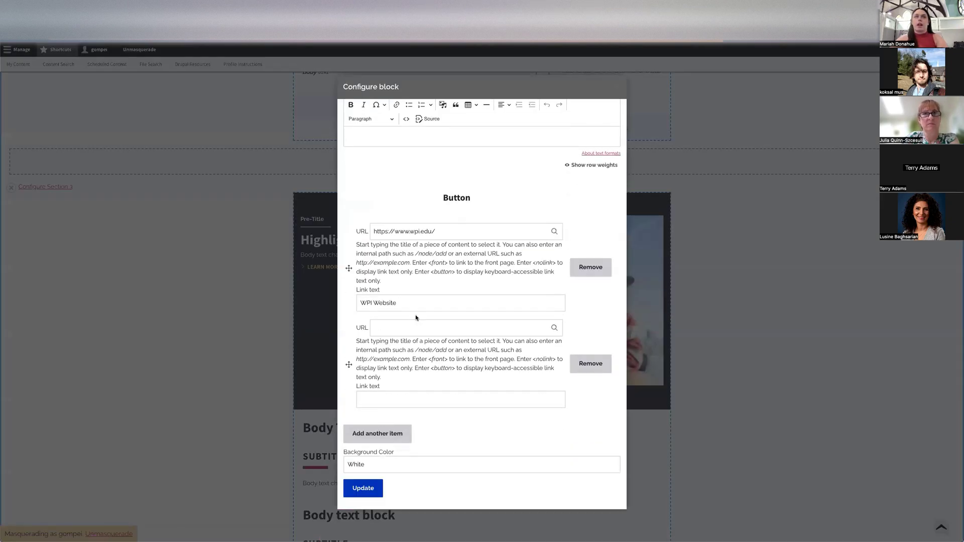
pyautogui.click(456, 330)
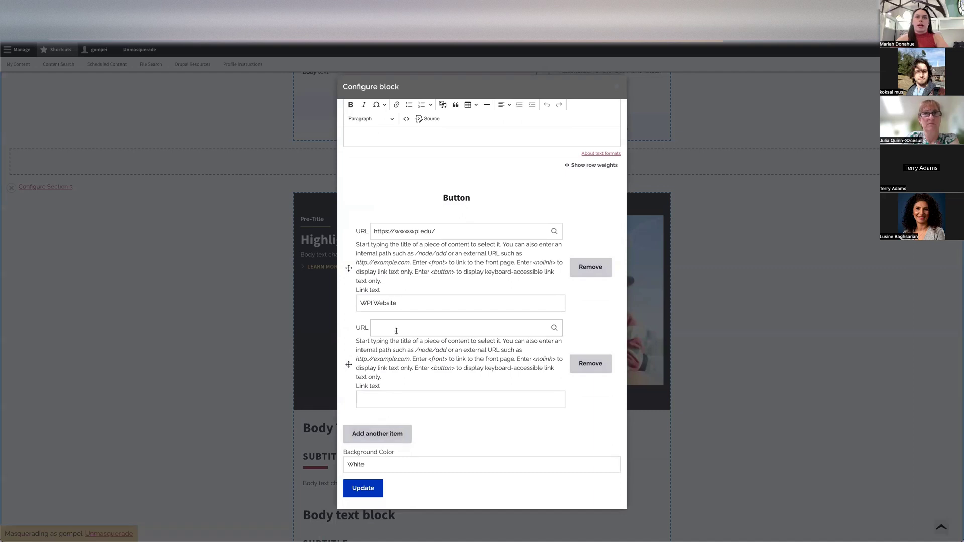
pyautogui.write('https://www.wpi.edu/')
pyautogui.click(386, 399)
pyautogui.write('W')
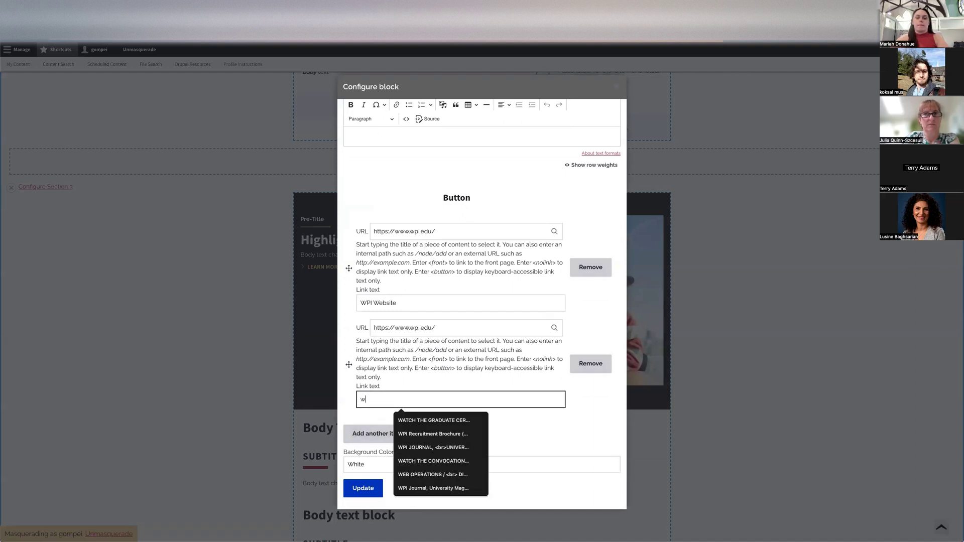
pyautogui.write('PI')
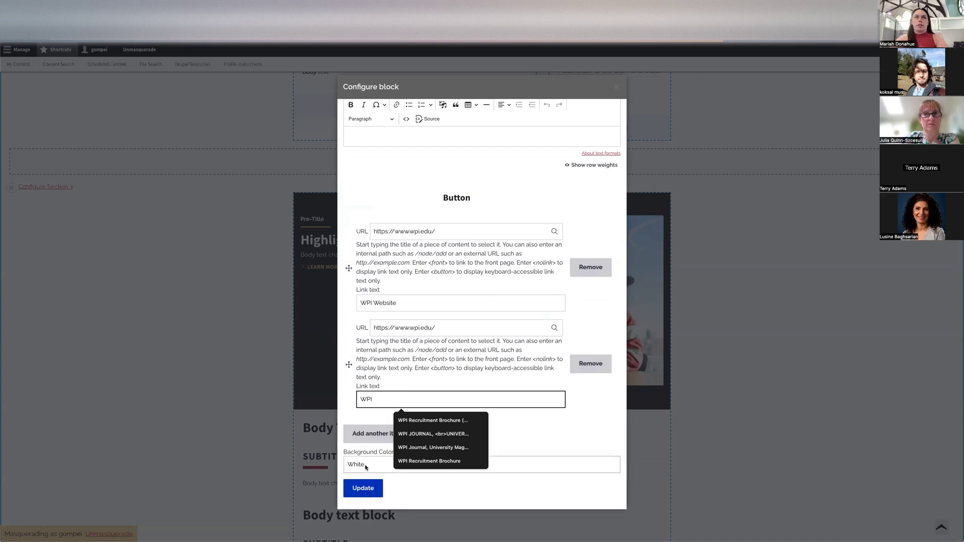
pyautogui.scroll(1, 366, 434)
pyautogui.scroll(-1, 359, 474)
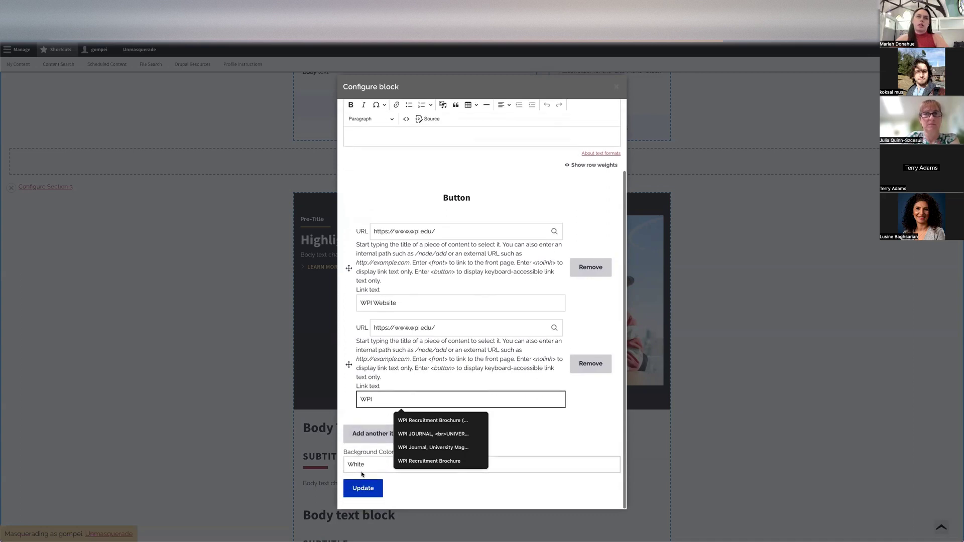
pyautogui.click(367, 489)
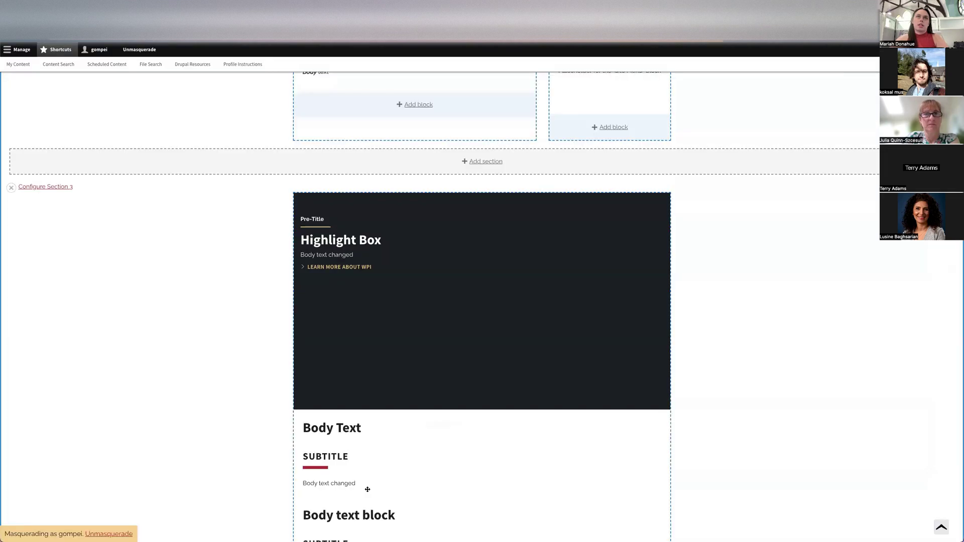
# - Reopen the Featured Links block's configuration, review its title, body and button fields, and update it with its existing settings
pyautogui.scroll(-3, 435, 376)
pyautogui.scroll(-3, 435, 375)
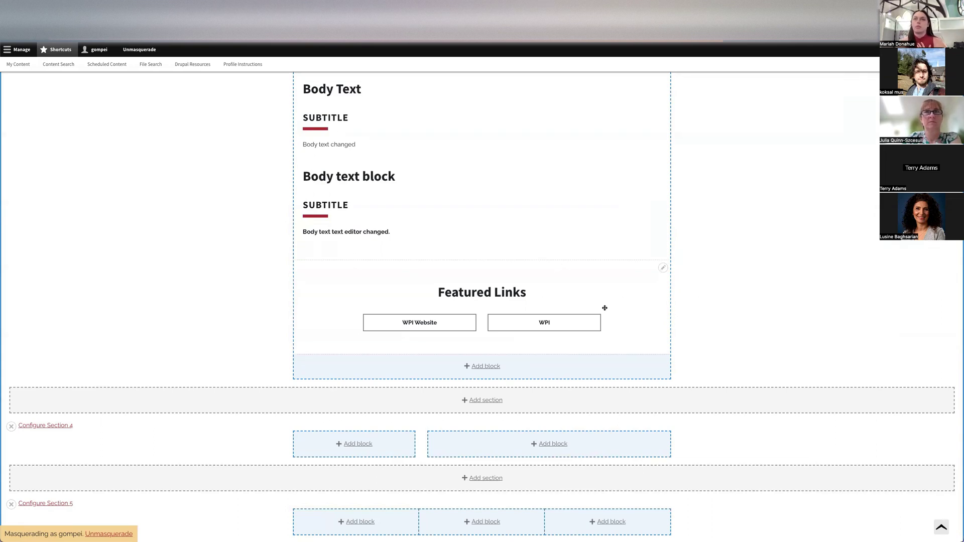
pyautogui.click(663, 267)
pyautogui.click(644, 278)
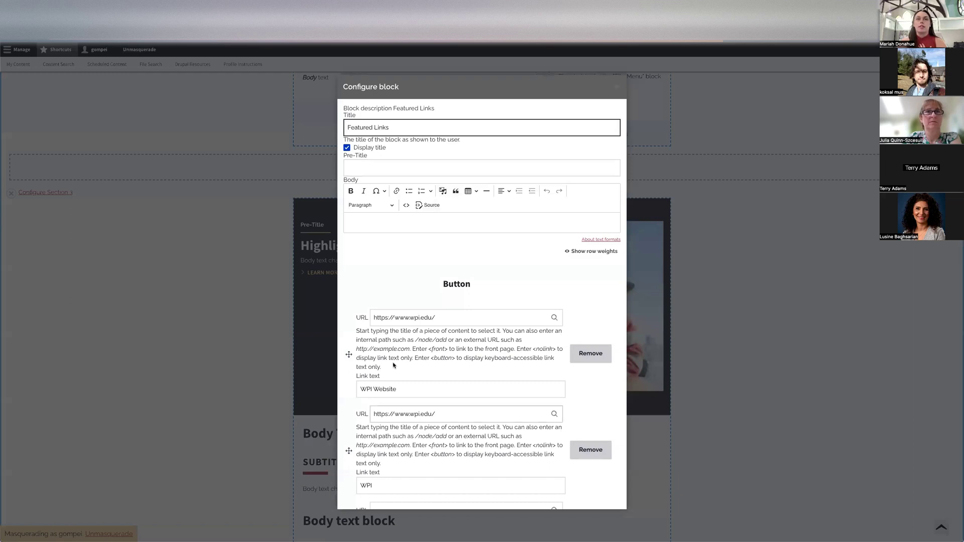
pyautogui.scroll(-1, 452, 391)
pyautogui.scroll(1, 437, 301)
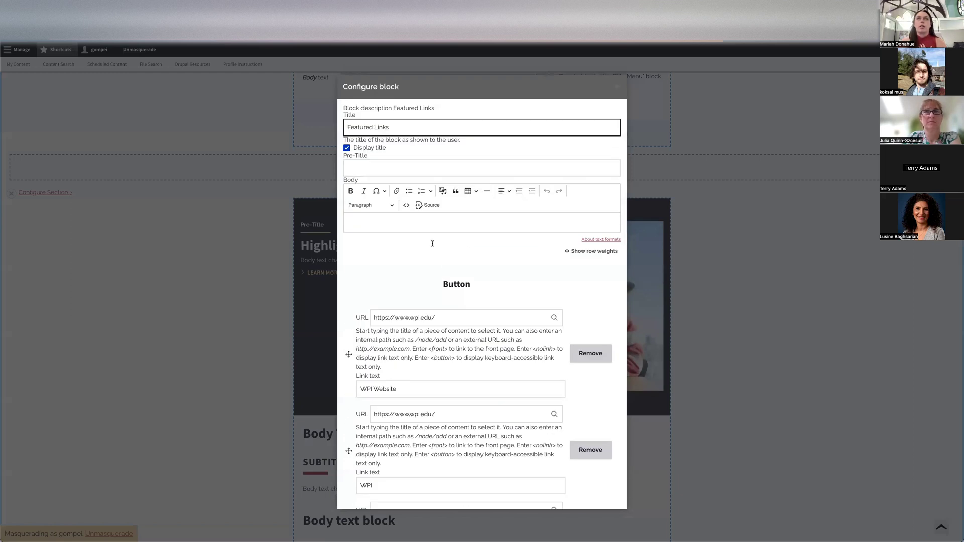
pyautogui.scroll(-4, 432, 244)
pyautogui.click(369, 490)
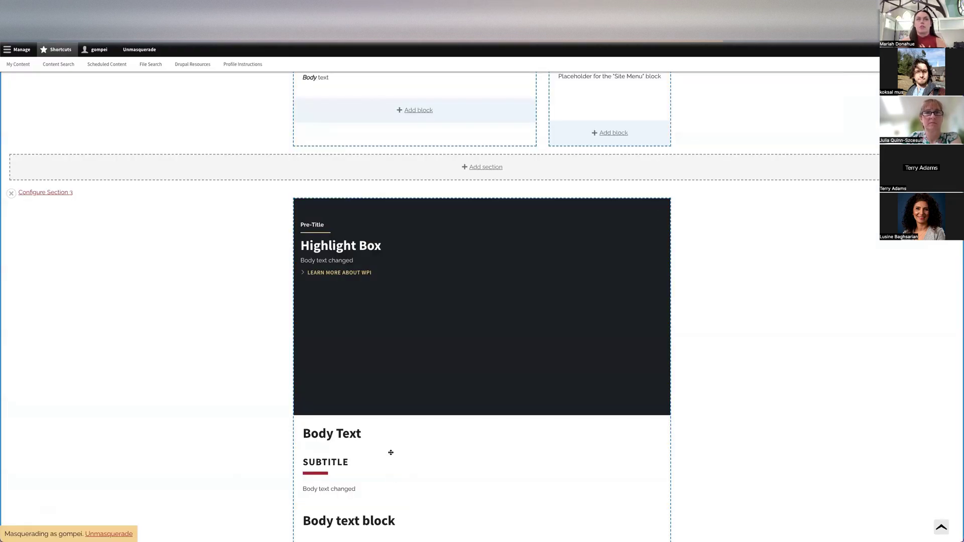
# - Check the text blocks and the Featured Links block in Section 3, and open a new browser tab
pyautogui.scroll(-2, 387, 408)
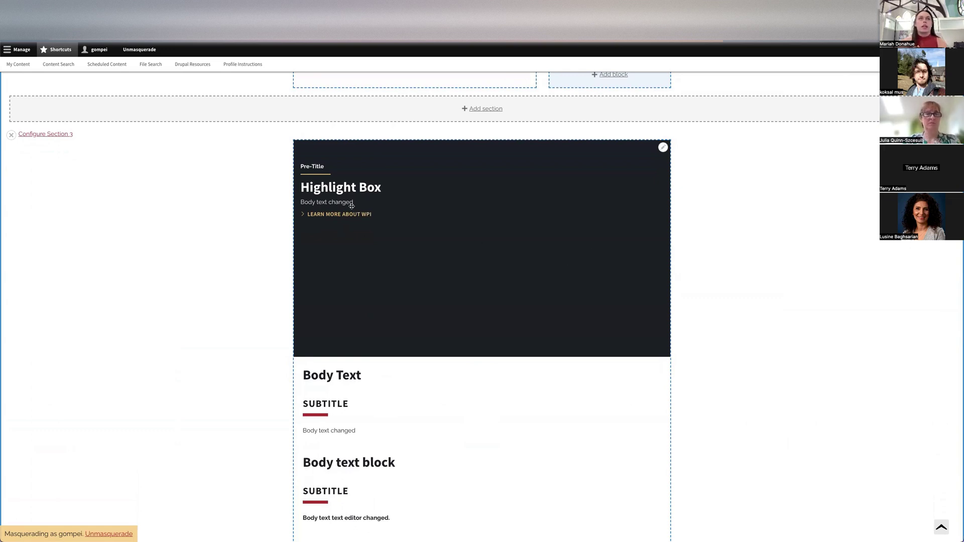
pyautogui.scroll(-5, 433, 394)
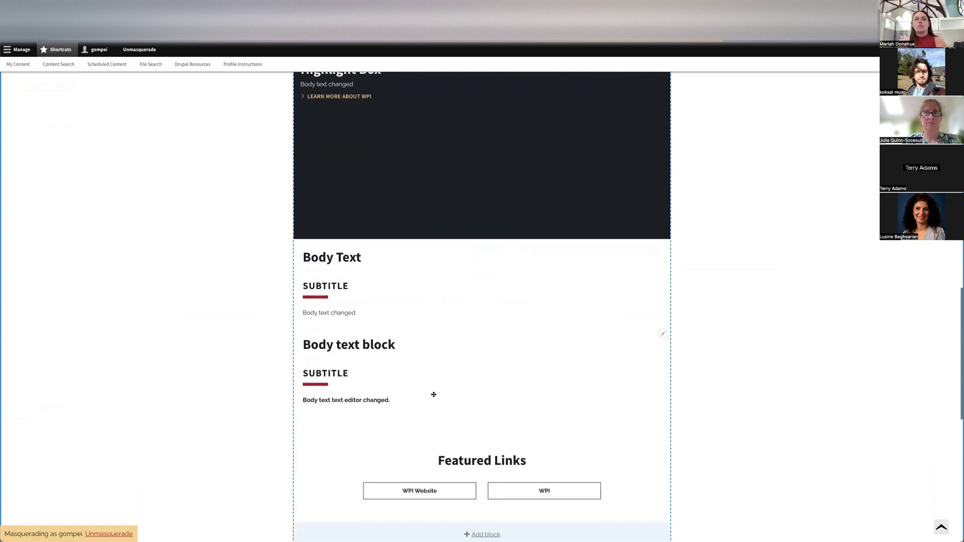
pyautogui.scroll(-1, 434, 394)
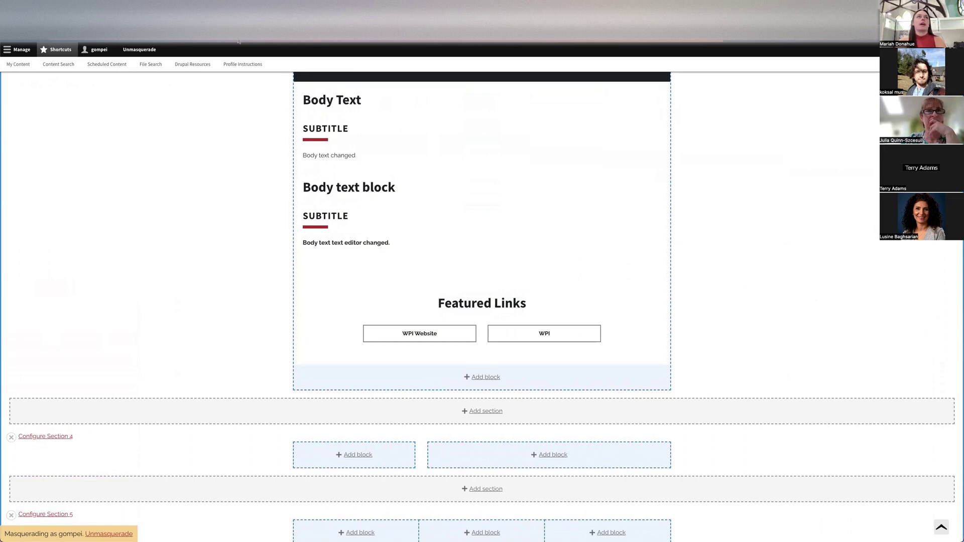
pyautogui.click(738, 11)
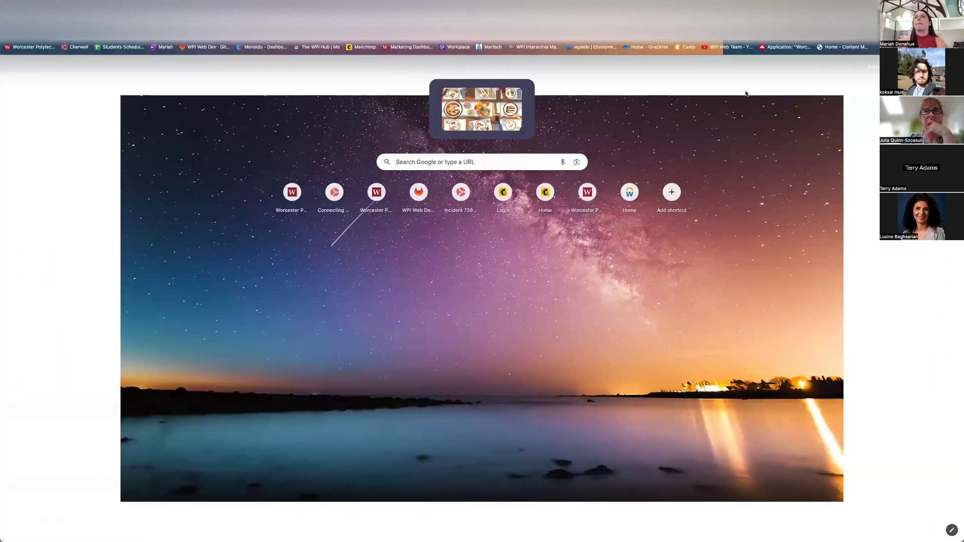
# - Open the WPI Web Team YouTube channel and return to the Drupal layout editing page
pyautogui.click(731, 46)
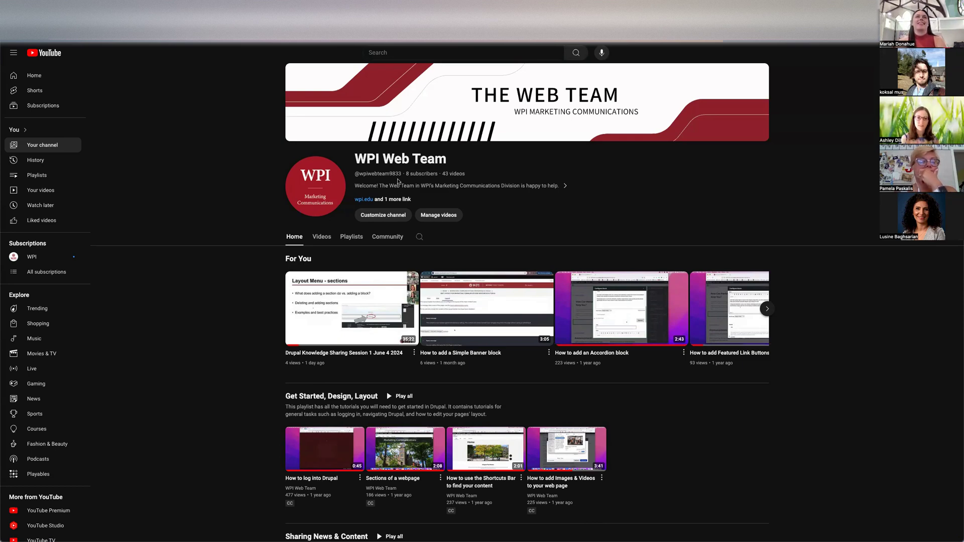
pyautogui.click(151, 10)
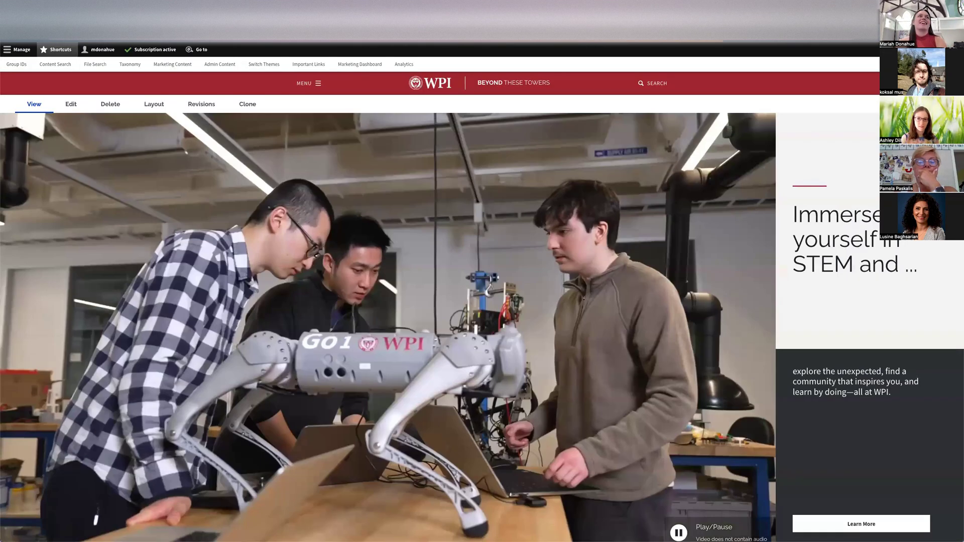
pyautogui.hotkey('ctrl', 'Tab')
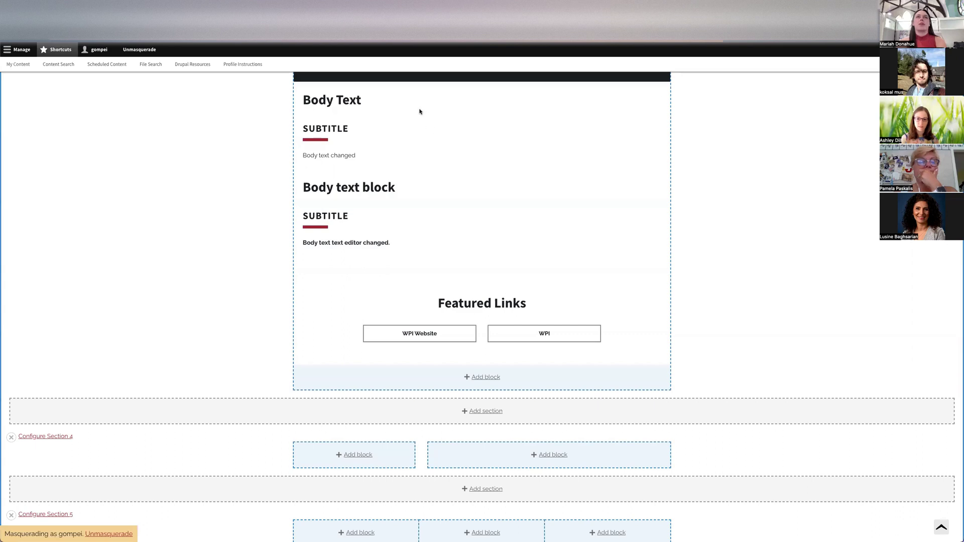
# - Add a Campus Calendar block below the Featured Links block in Section 3, keeping its default settings
pyautogui.scroll(-1, 482, 311)
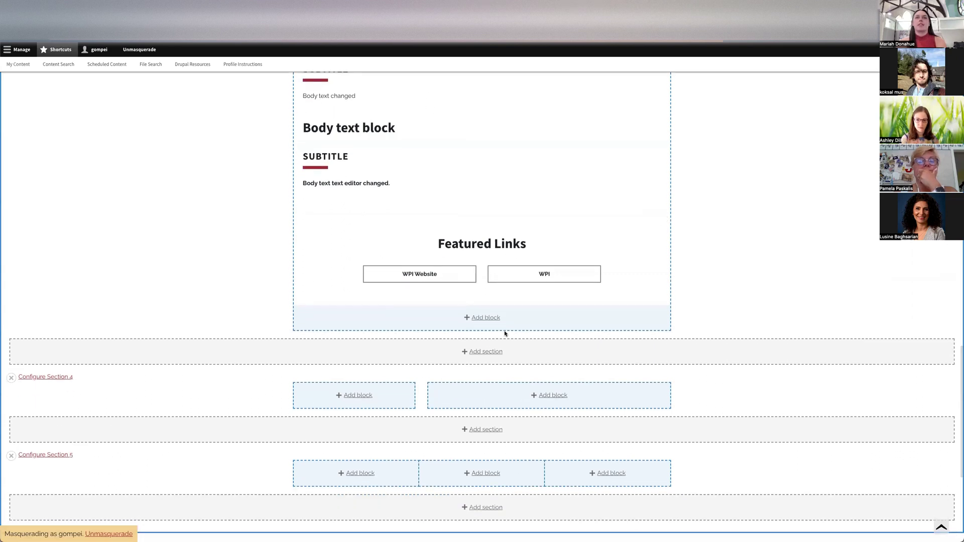
pyautogui.click(477, 318)
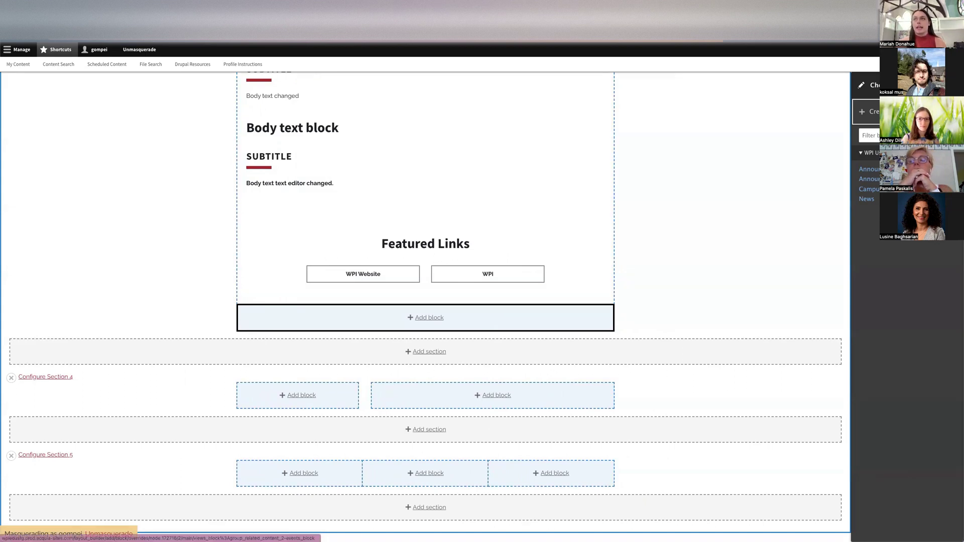
pyautogui.click(868, 189)
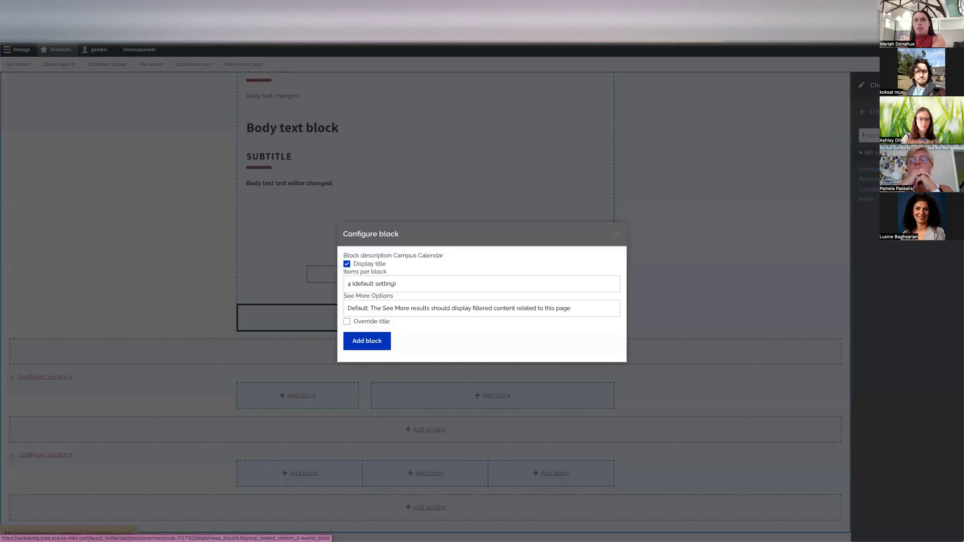
pyautogui.click(360, 342)
# - Check the layout from the Highlight Box in Section 3 down through the text blocks, Featured Links and remaining sections
pyautogui.scroll(-3, 362, 335)
pyautogui.scroll(8, 362, 335)
pyautogui.scroll(10, 363, 335)
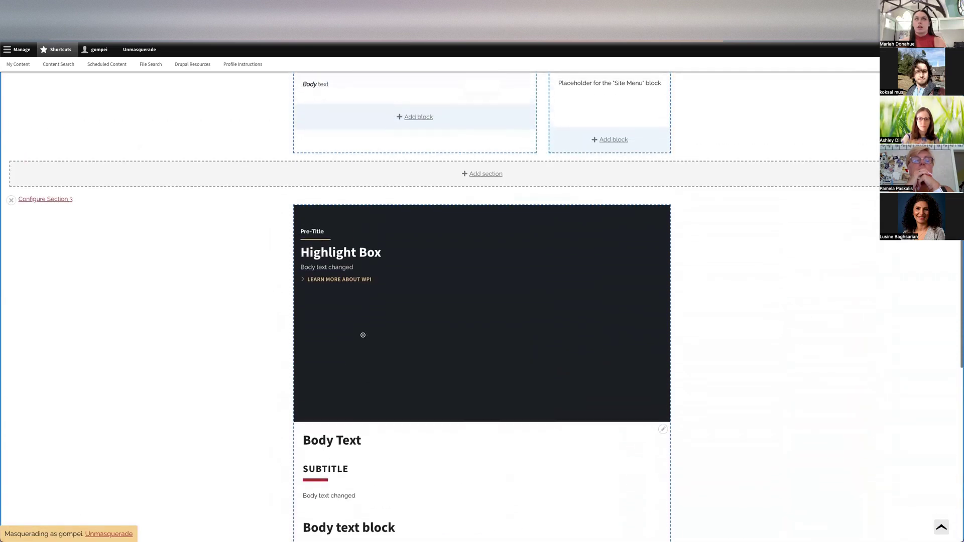
pyautogui.scroll(-12, 364, 341)
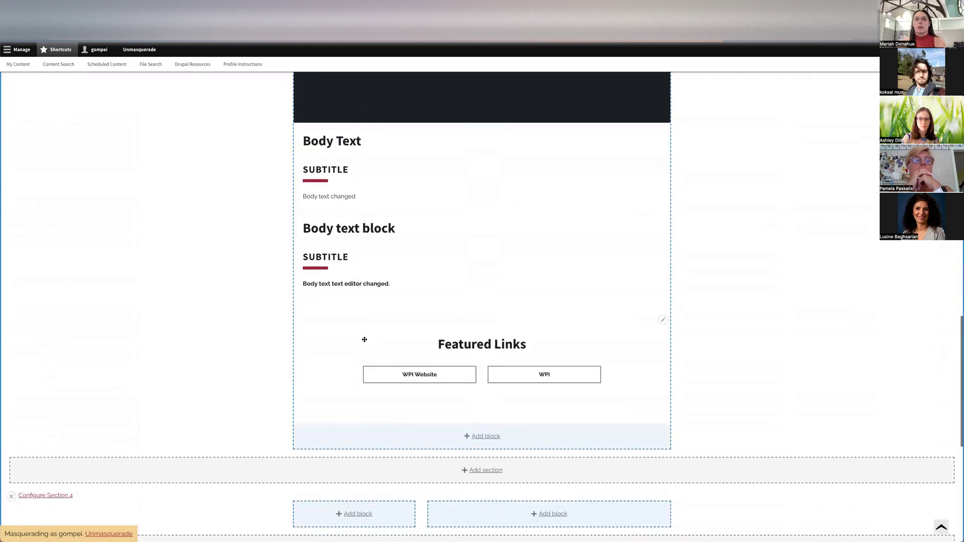
pyautogui.scroll(12, 365, 339)
pyautogui.scroll(-9, 365, 340)
pyautogui.scroll(-5, 364, 339)
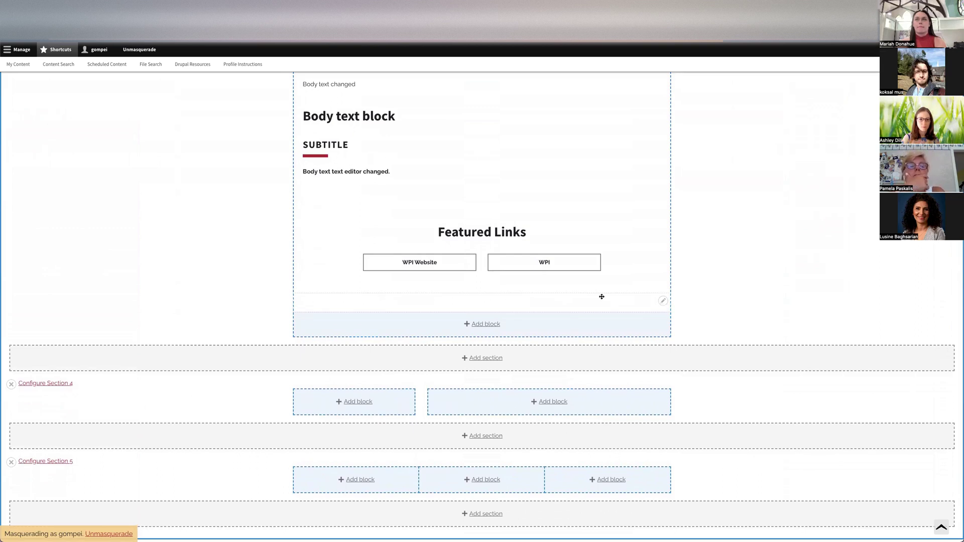
# - Save the layout and review the text blocks and Featured Links on the resulting page
pyautogui.scroll(4, 414, 301)
pyautogui.scroll(10, 414, 302)
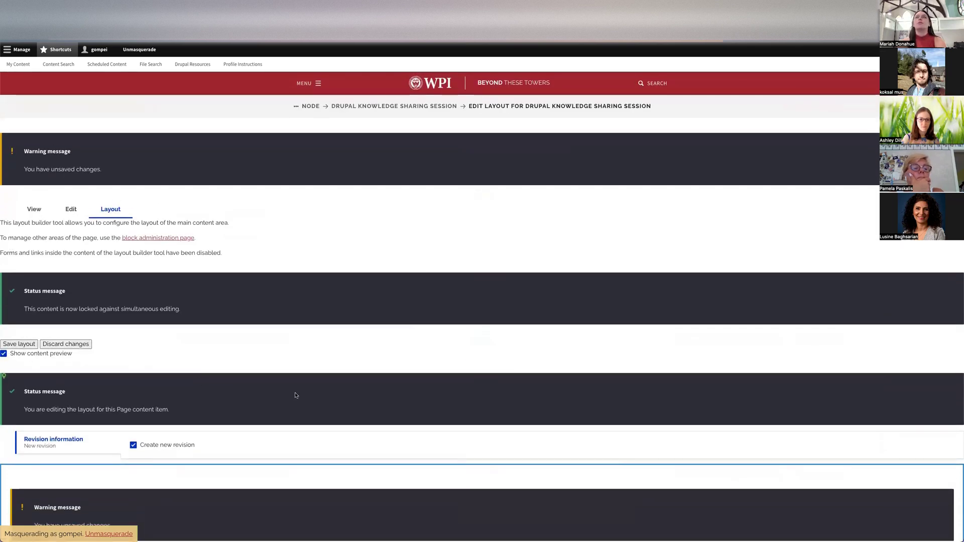
pyautogui.scroll(-6, 295, 316)
pyautogui.scroll(-4, 294, 316)
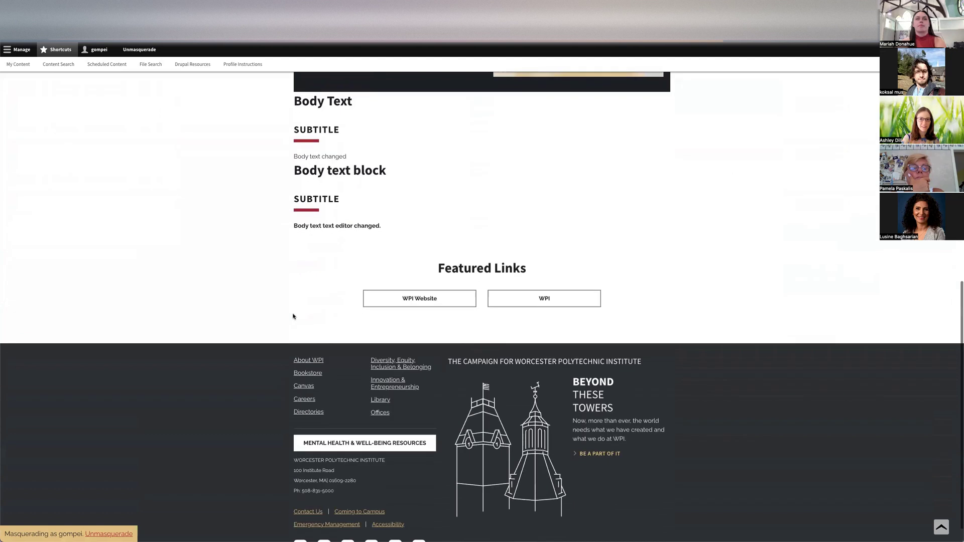
pyautogui.scroll(3, 293, 317)
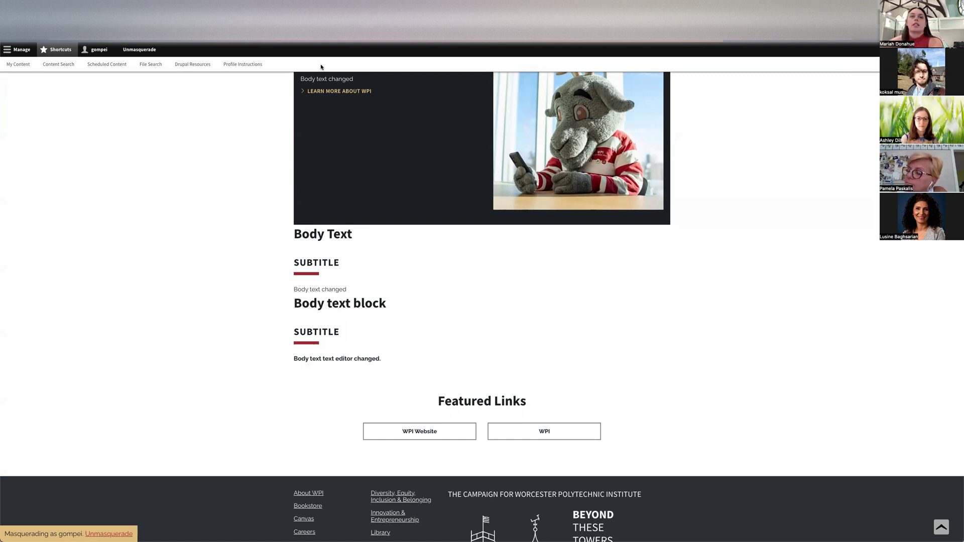
# - Open wpi.edu/+drupal in a new browser tab
pyautogui.press('super+t')
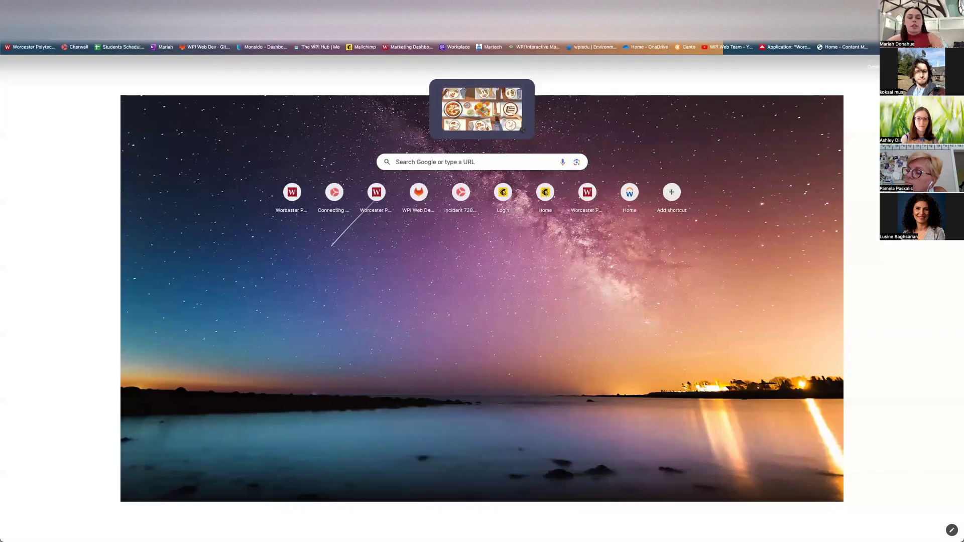
pyautogui.write('wpi.edu')
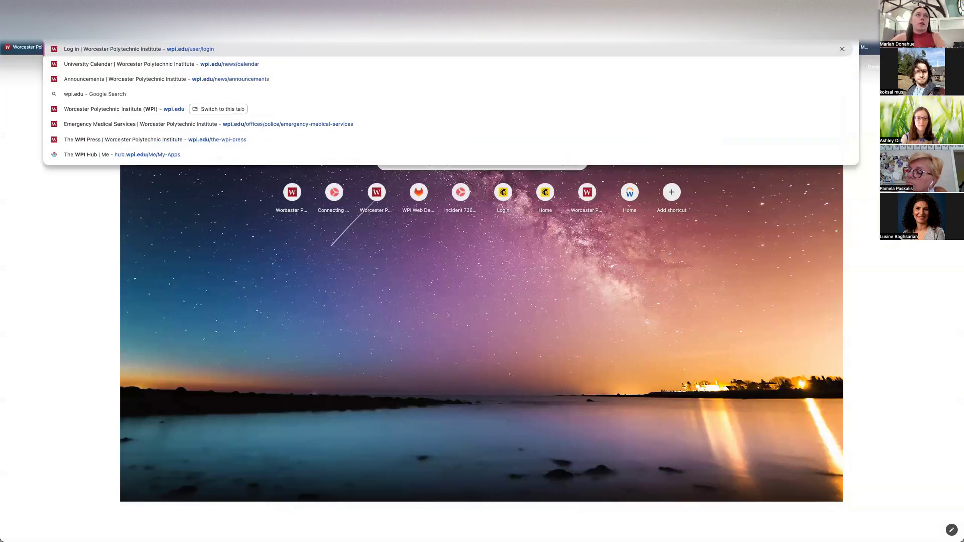
pyautogui.write('/+drupal')
pyautogui.press('Return')
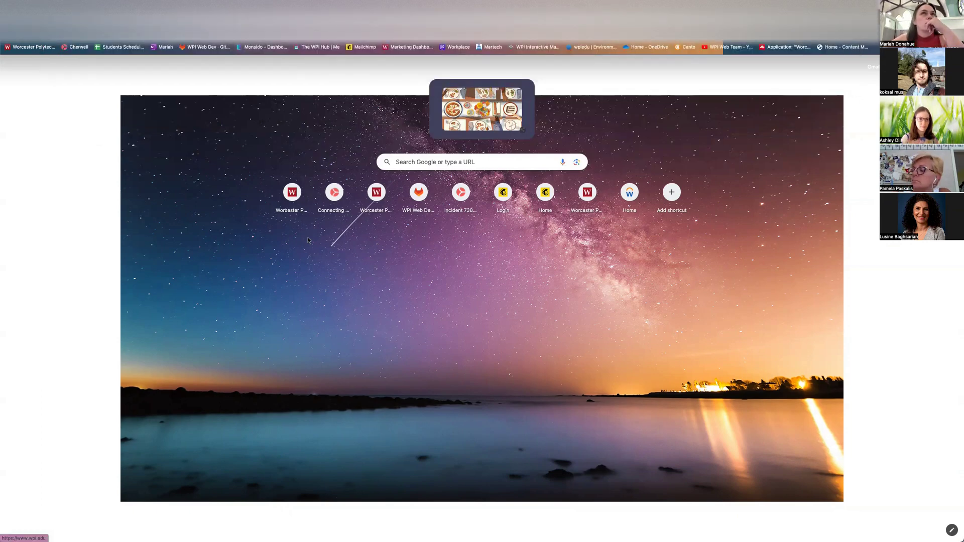
# - Examine the Drupal help page's sections on website access, Drupal 9 training, content strategy and sharing news
pyautogui.scroll(-3, 285, 284)
pyautogui.scroll(-1, 287, 281)
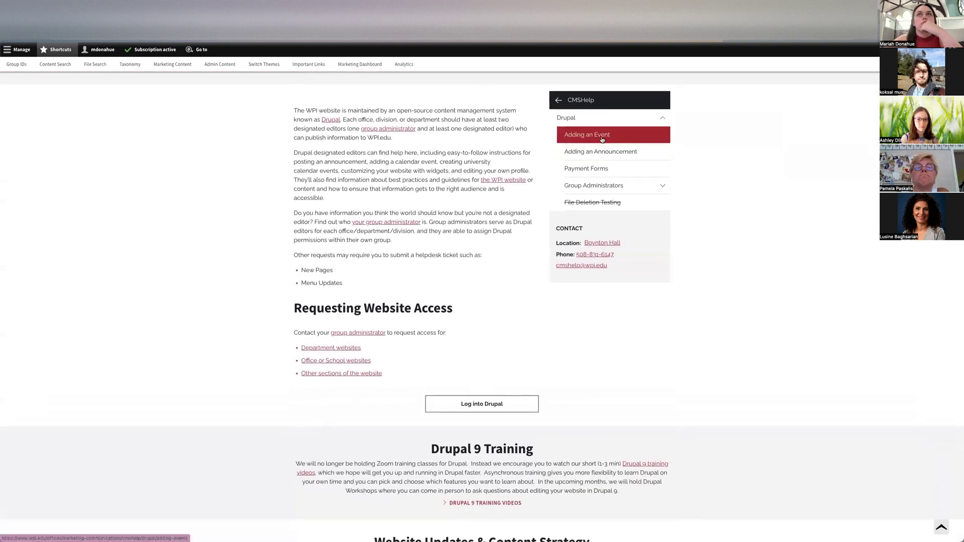
pyautogui.scroll(-1, 603, 375)
pyautogui.scroll(-5, 602, 374)
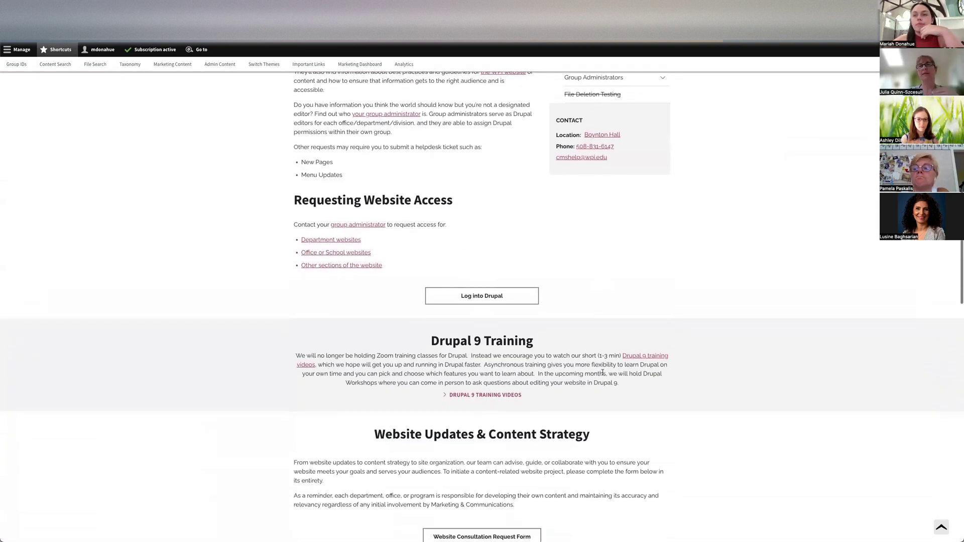
pyautogui.scroll(-4, 603, 373)
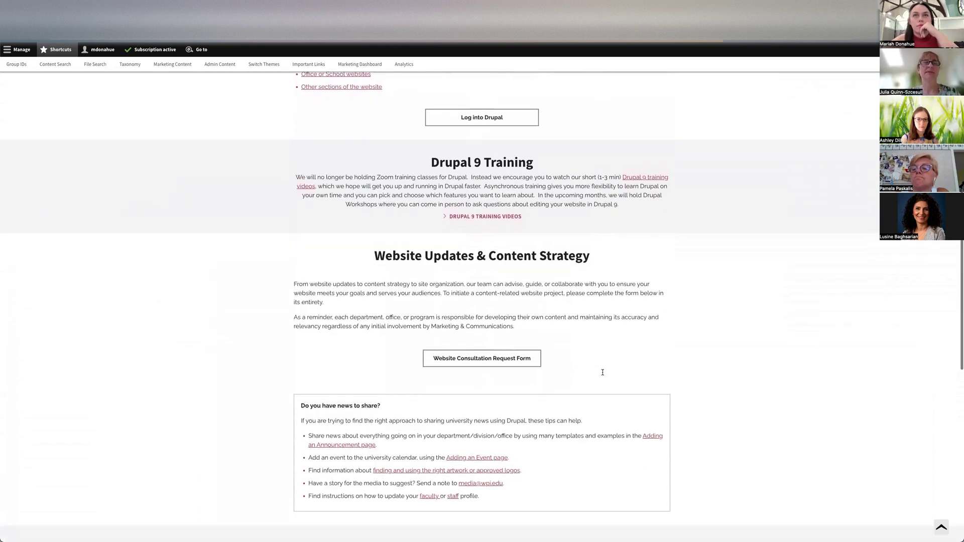
pyautogui.scroll(1, 603, 374)
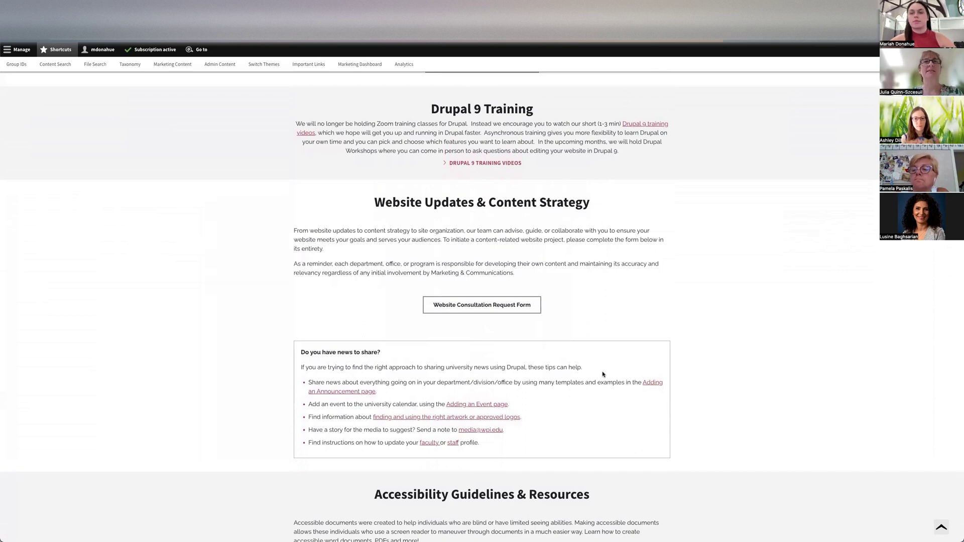
pyautogui.scroll(6, 336, 294)
pyautogui.scroll(5, 336, 294)
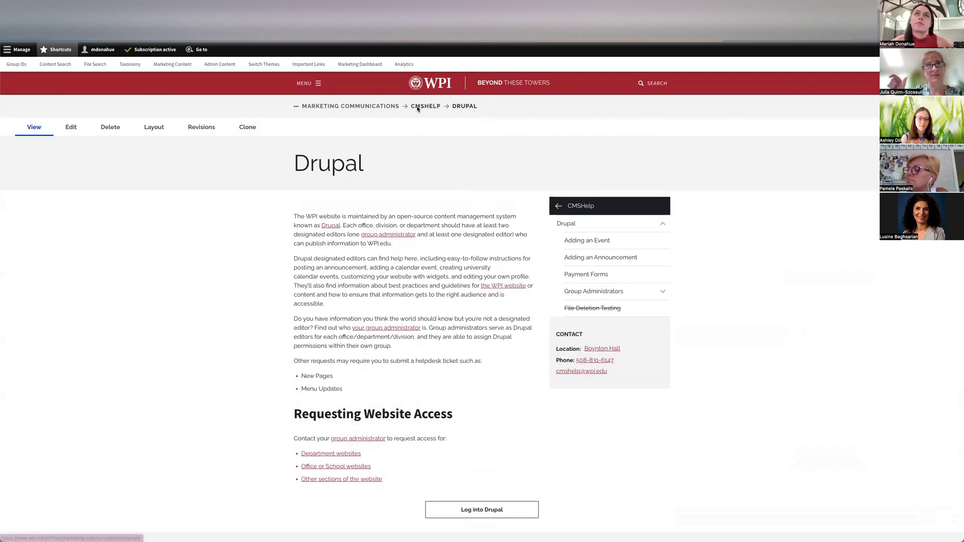
pyautogui.scroll(-3, 418, 301)
pyautogui.scroll(-3, 419, 301)
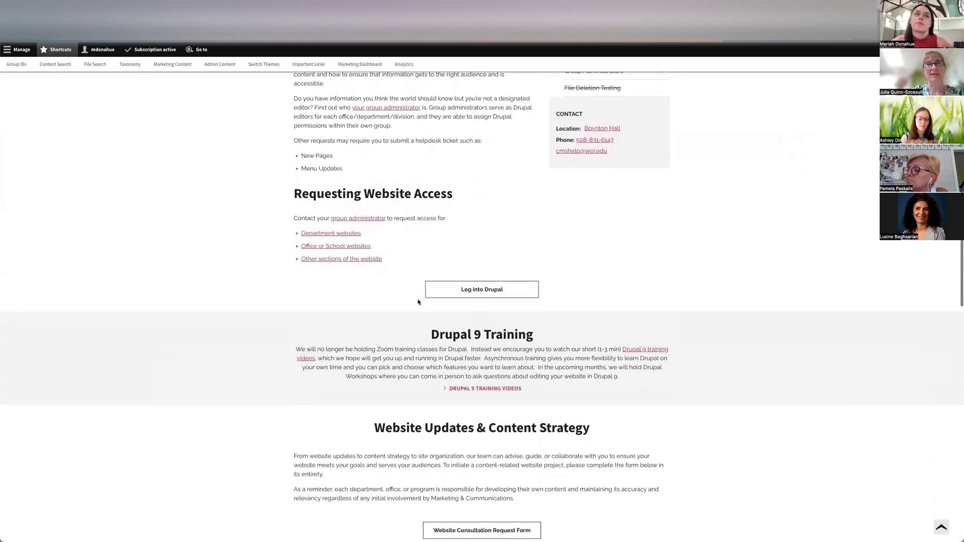
pyautogui.scroll(6, 301, 180)
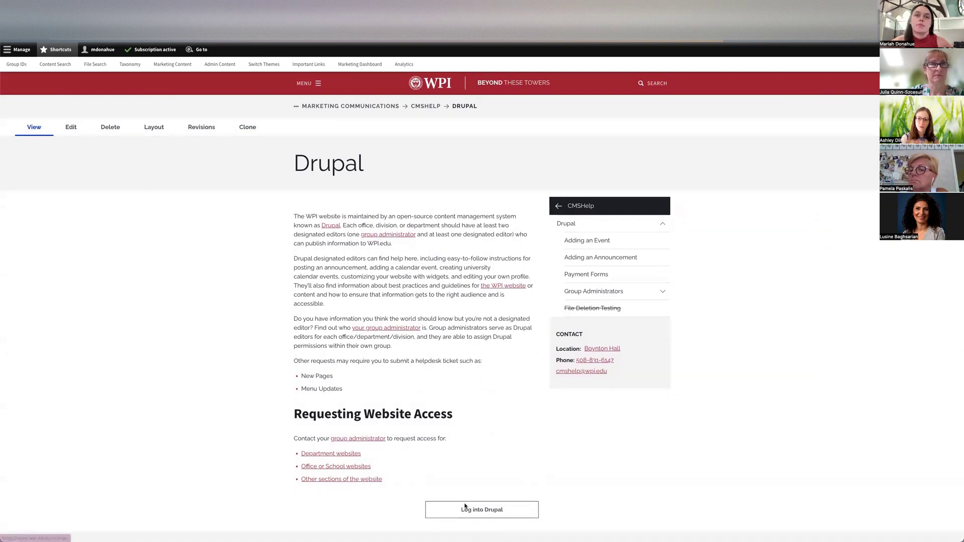
pyautogui.scroll(-1, 416, 409)
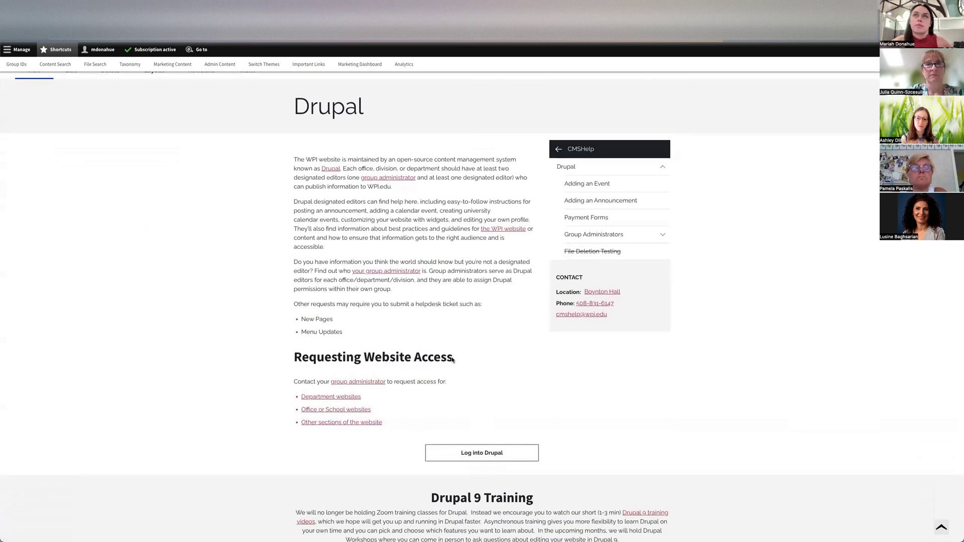
# - Go up through the CMSHelp page to the Marketing Communications page and view its support and resources content
pyautogui.click(575, 150)
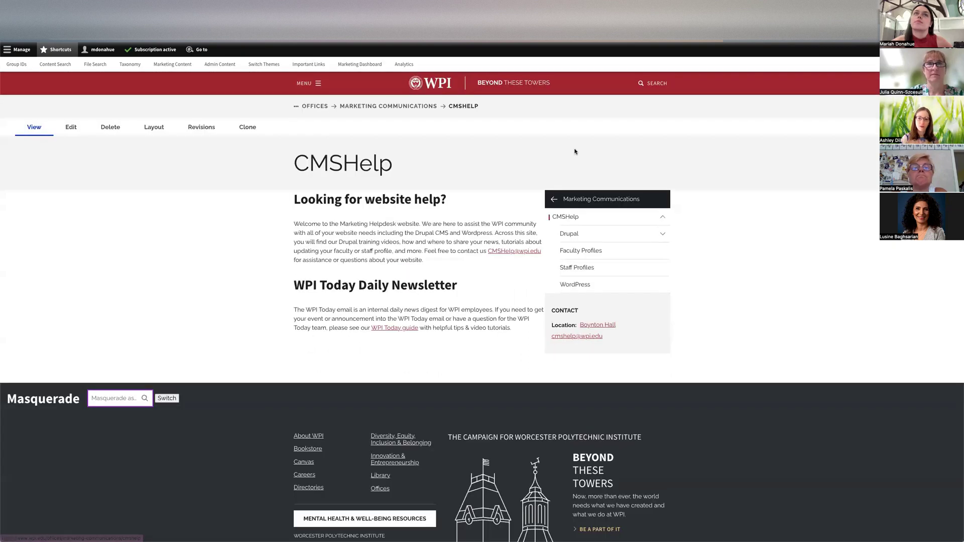
pyautogui.click(603, 199)
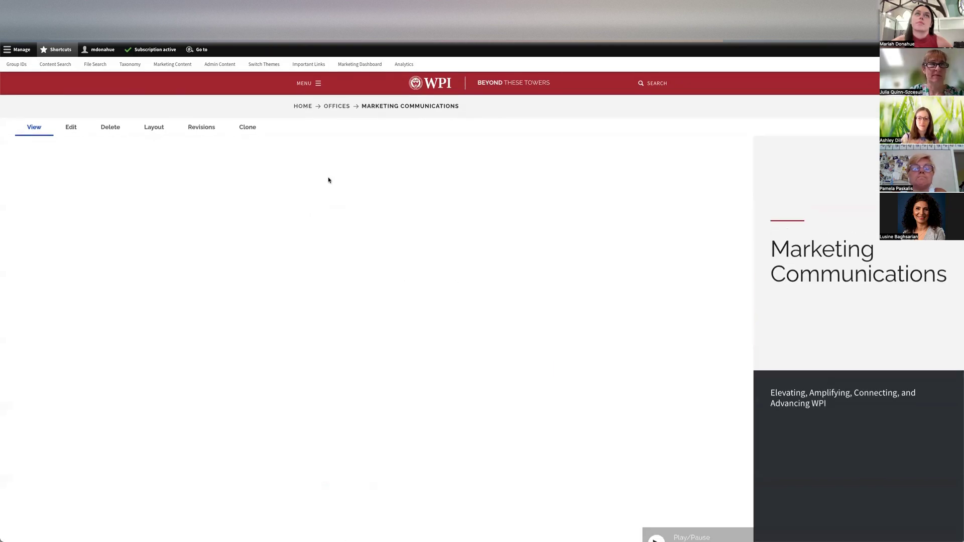
pyautogui.scroll(-5, 273, 104)
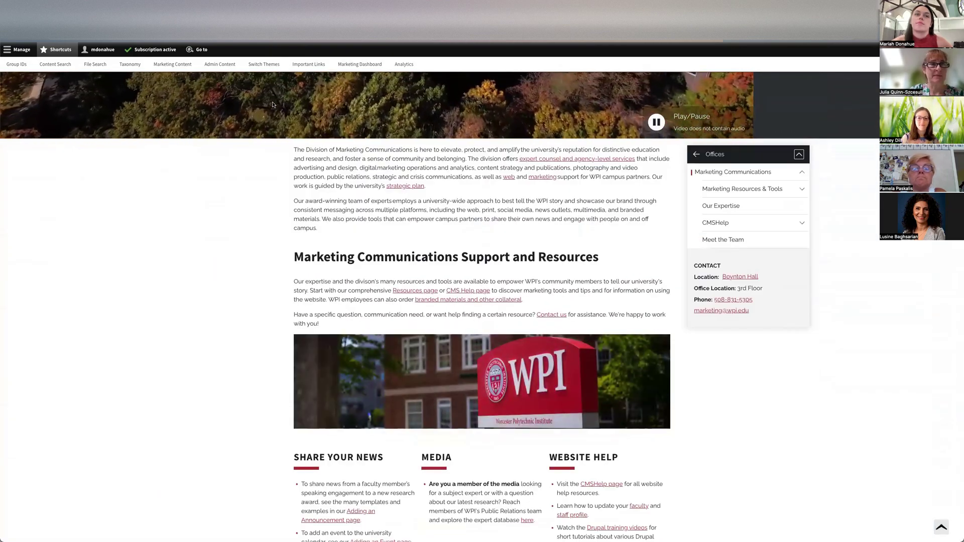
# - Switch to the WPI Web Team YouTube channel and examine its design, news-sharing and block tutorial playlists
pyautogui.hotkey('ctrl', 'Tab')
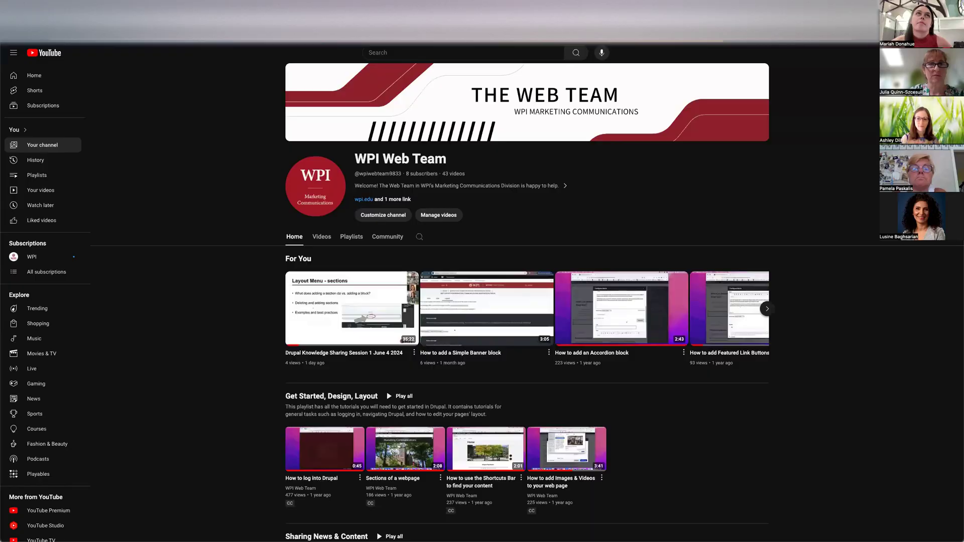
pyautogui.scroll(-1, 224, 254)
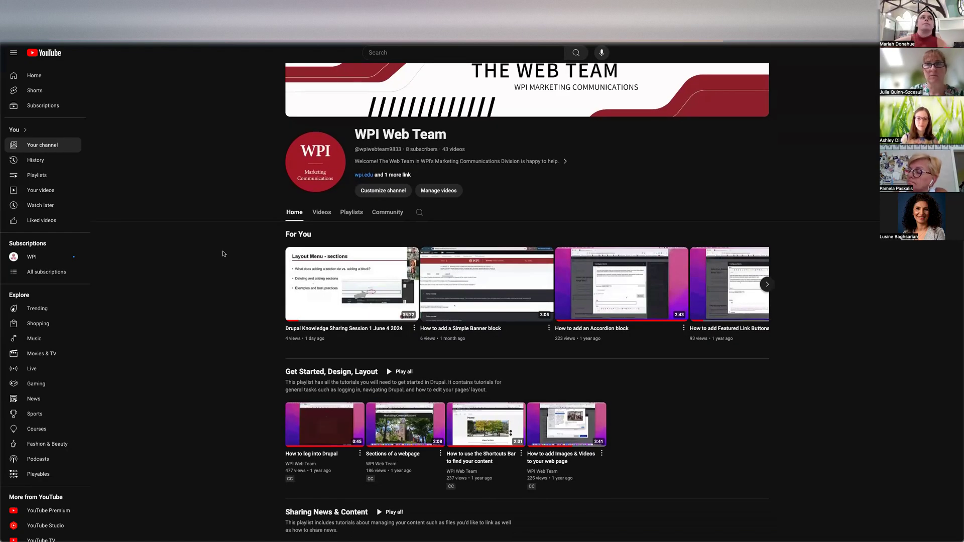
pyautogui.scroll(1, 222, 254)
pyautogui.scroll(-2, 221, 290)
pyautogui.scroll(-3, 221, 291)
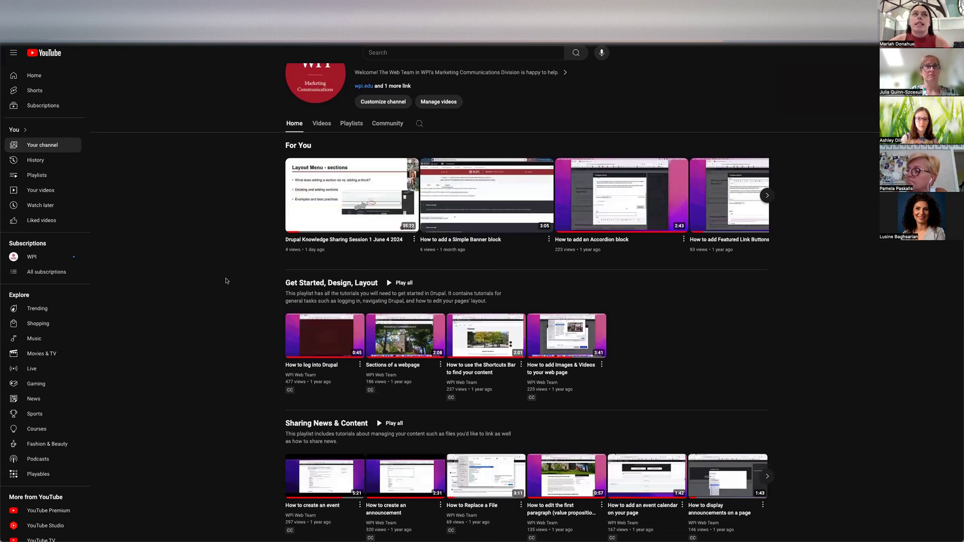
pyautogui.scroll(-2, 227, 306)
pyautogui.scroll(-4, 241, 266)
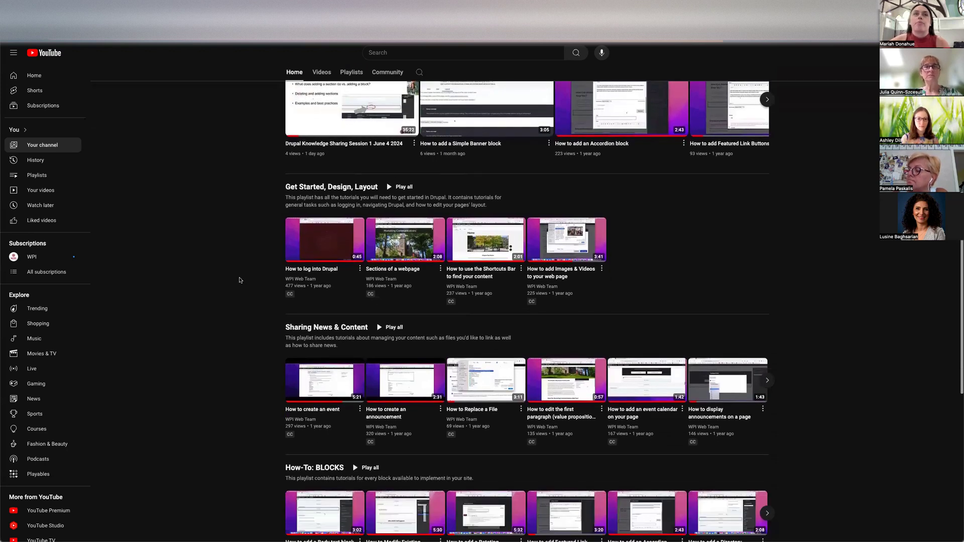
pyautogui.scroll(-2, 241, 243)
pyautogui.scroll(6, 241, 244)
pyautogui.scroll(-5, 241, 244)
pyautogui.scroll(-2, 240, 243)
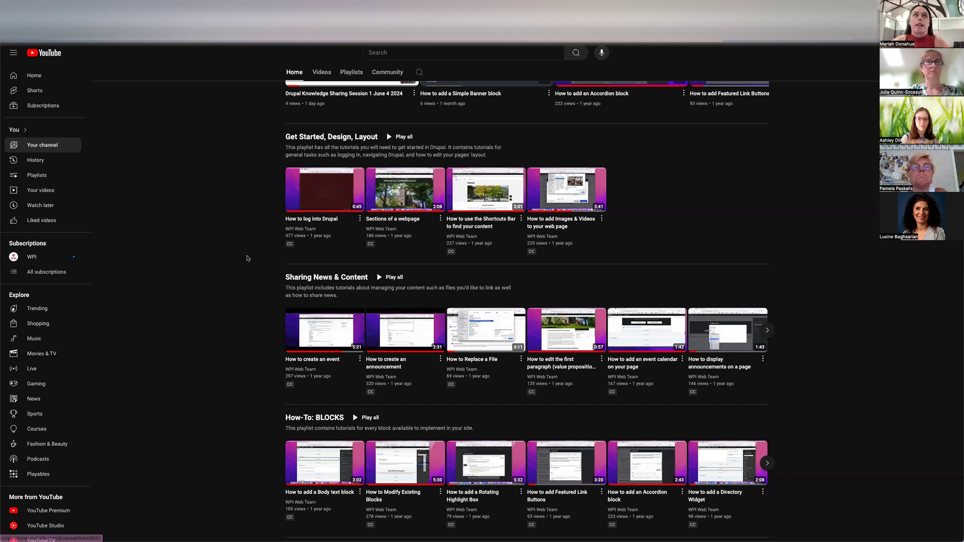
# - Browse further How-To: BLOCKS videos and the playlists below them, and return to the saved Drupal page
pyautogui.scroll(-2, 247, 258)
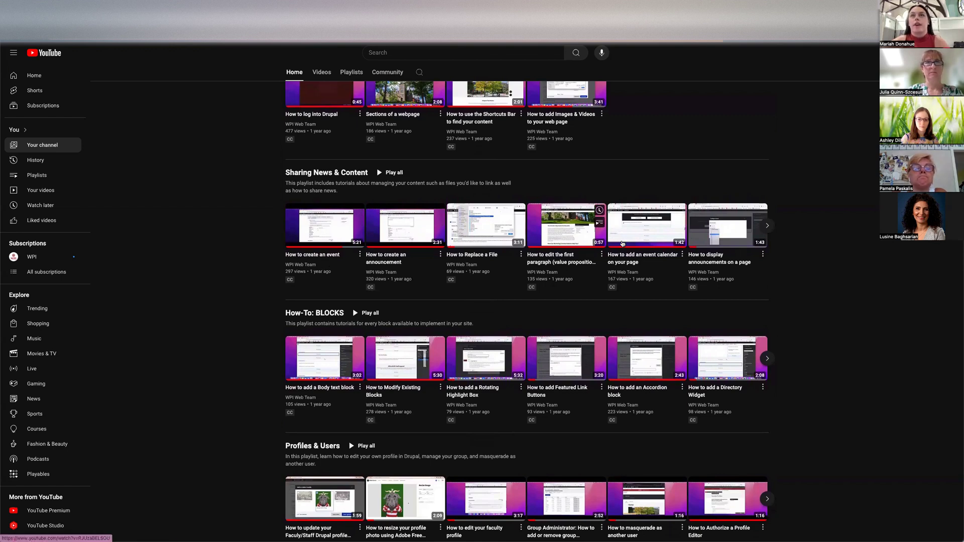
pyautogui.scroll(-2, 597, 292)
pyautogui.scroll(-1, 597, 293)
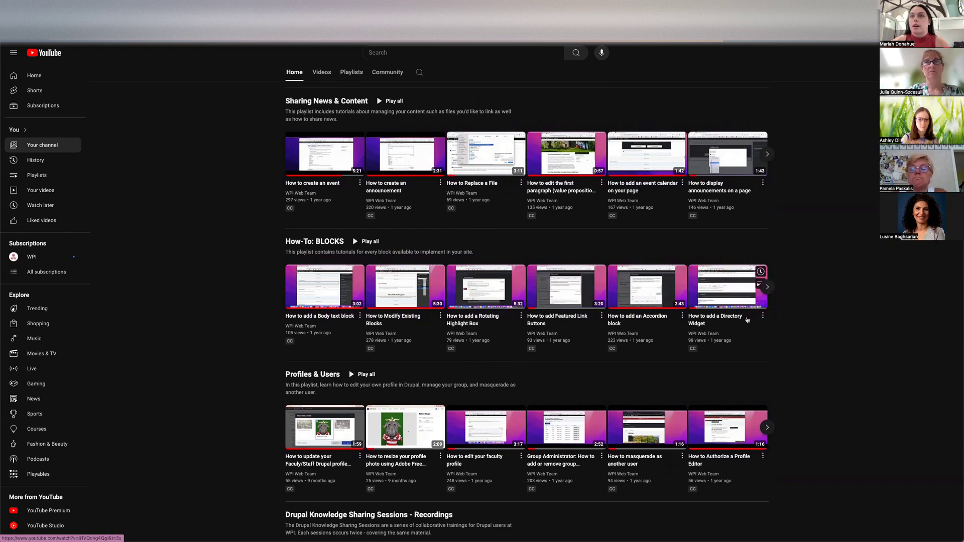
pyautogui.click(767, 287)
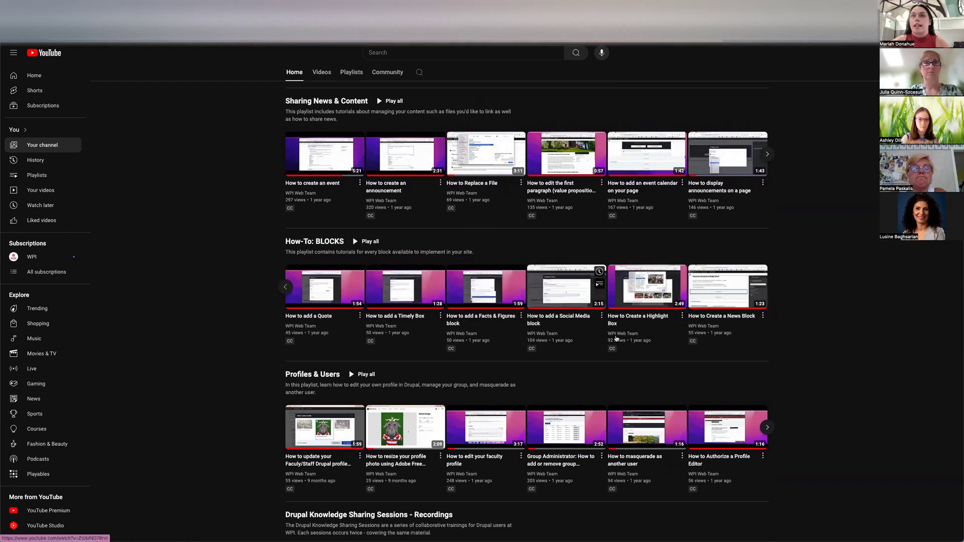
pyautogui.scroll(-2, 321, 370)
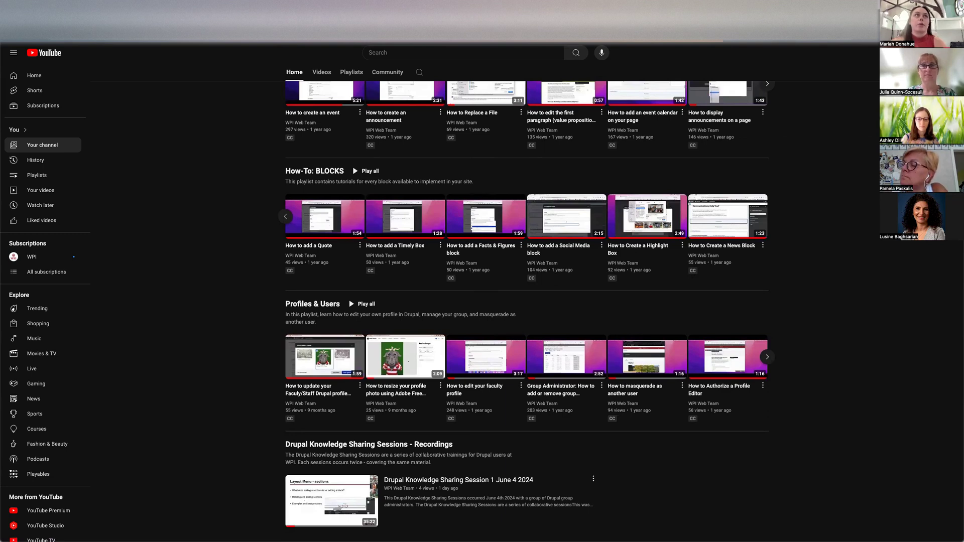
pyautogui.click(97, 20)
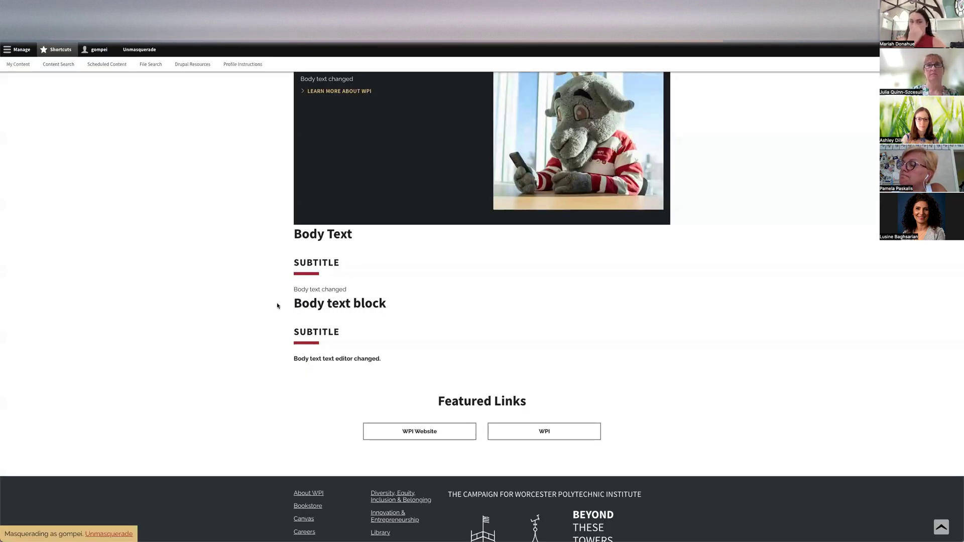